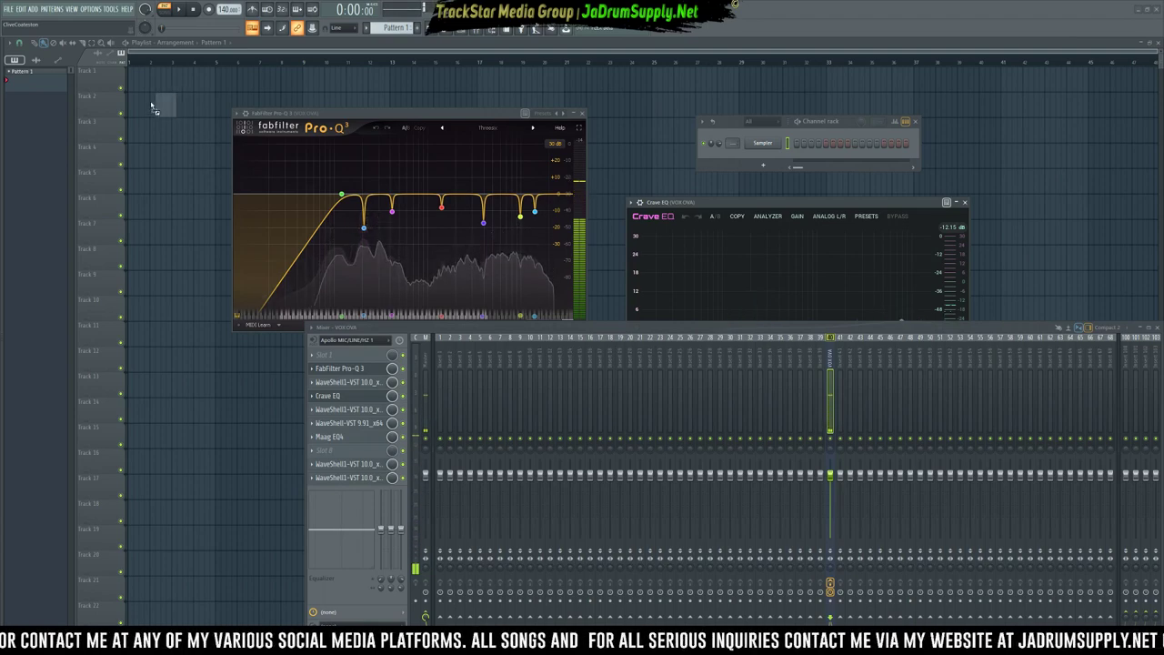
Place the five Untouchable stems (Bass, Lead, Piano, Pluck, Synt) at the start of playlist tracks 1 to 5.
drag(141, 93, 143, 81)
drag(328, 258, 187, 73)
drag(187, 75, 176, 74)
click(352, 91)
Set the project tempo to 100 BPM.
right_click(224, 9)
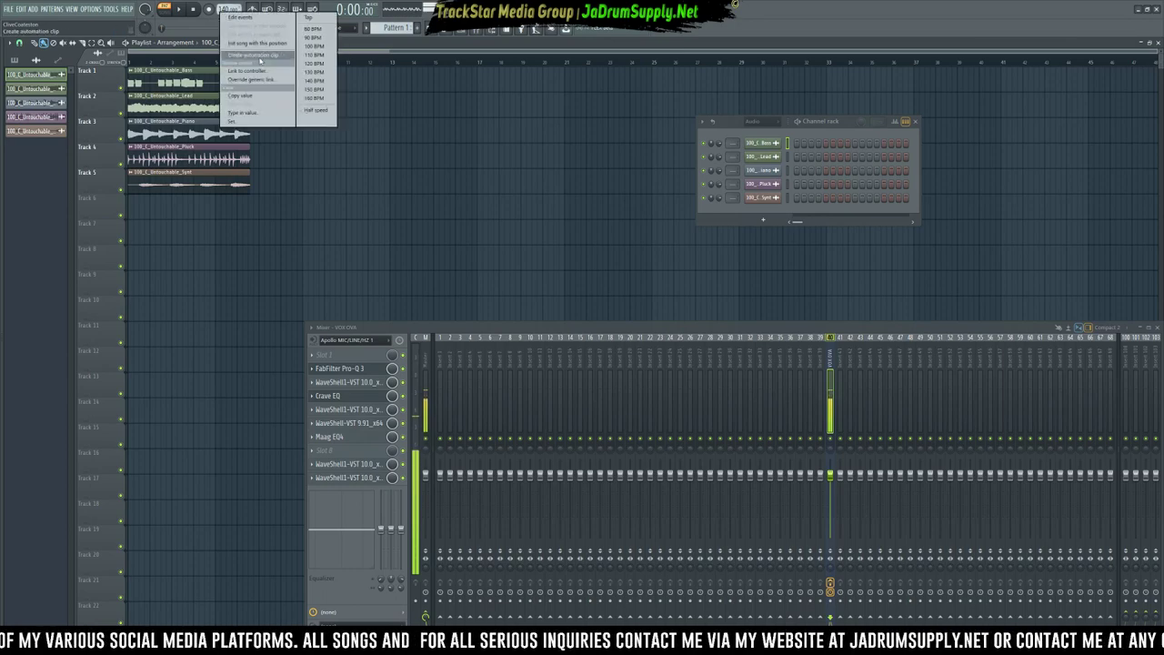
click(315, 45)
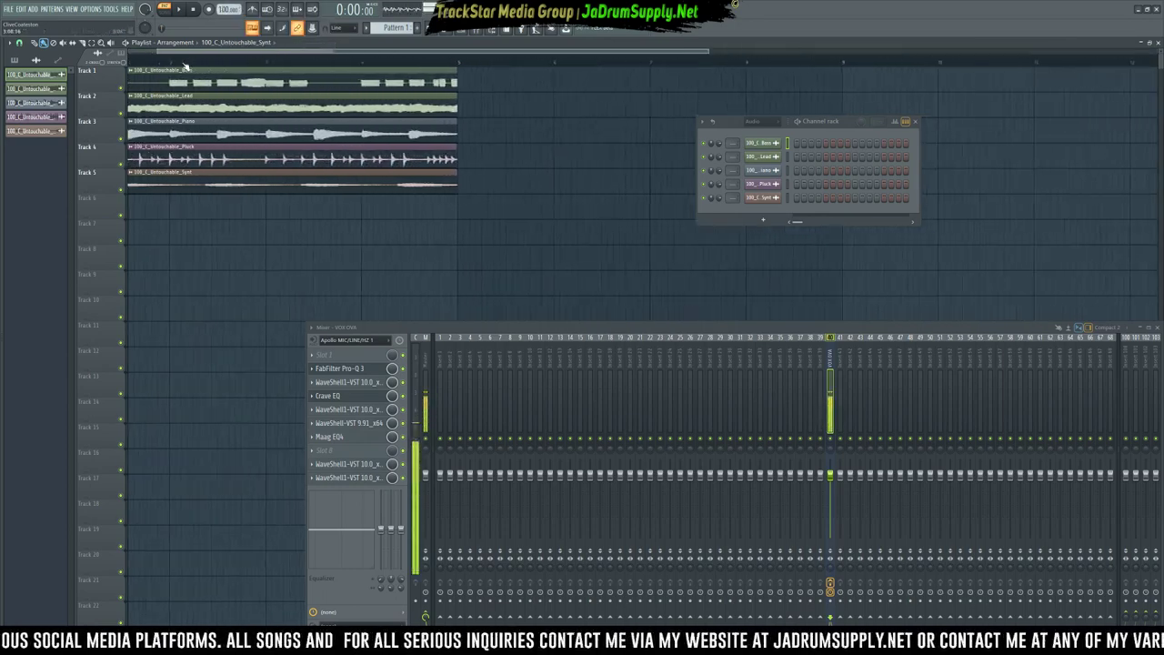
scroll(185, 66, up, 2)
drag(180, 52, 107, 54)
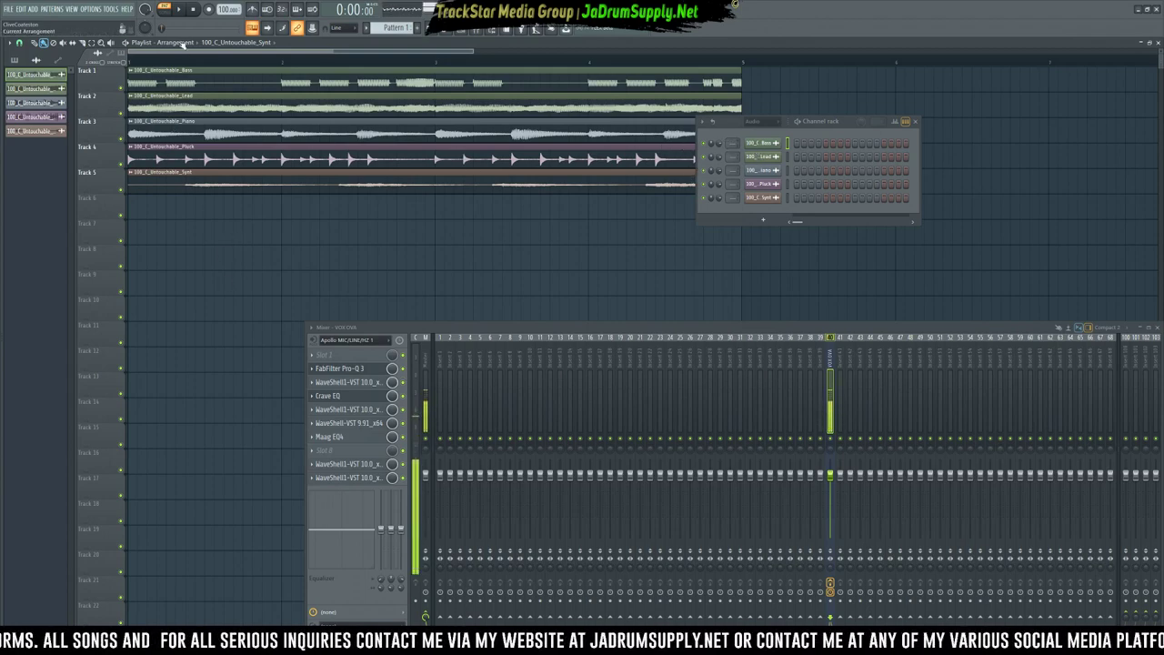
Copy the Bass channel's volume, paste the 54% value onto the Lead, Piano, Pluck and Synt channels, and audition the loop.
right_click(720, 143)
click(754, 246)
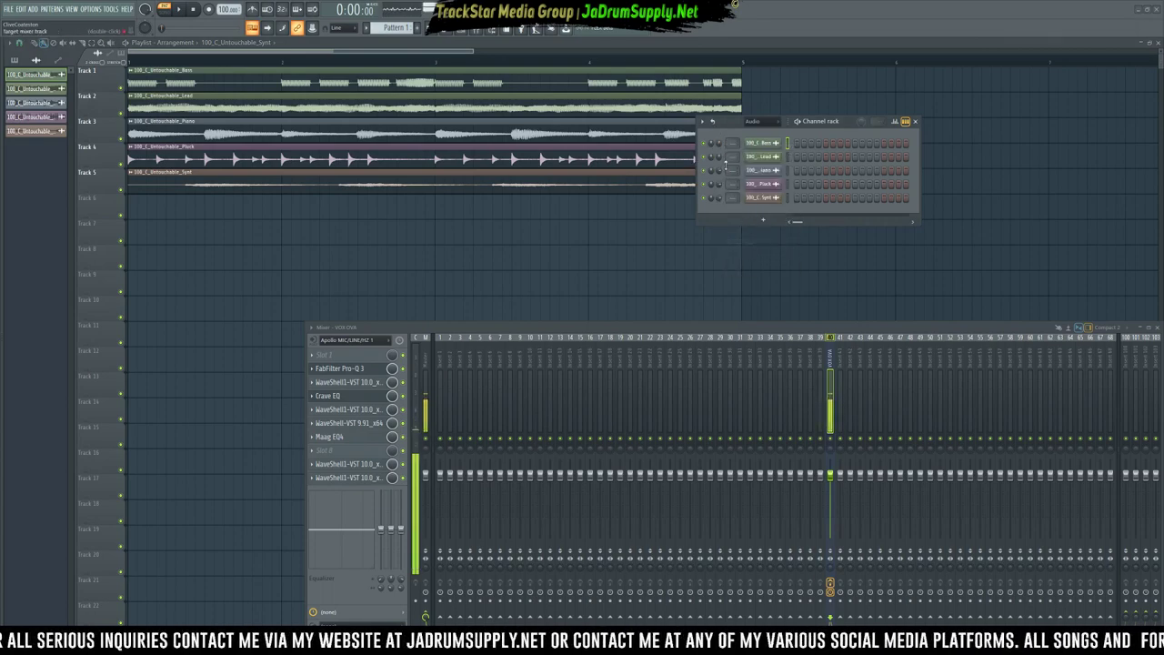
right_click(719, 156)
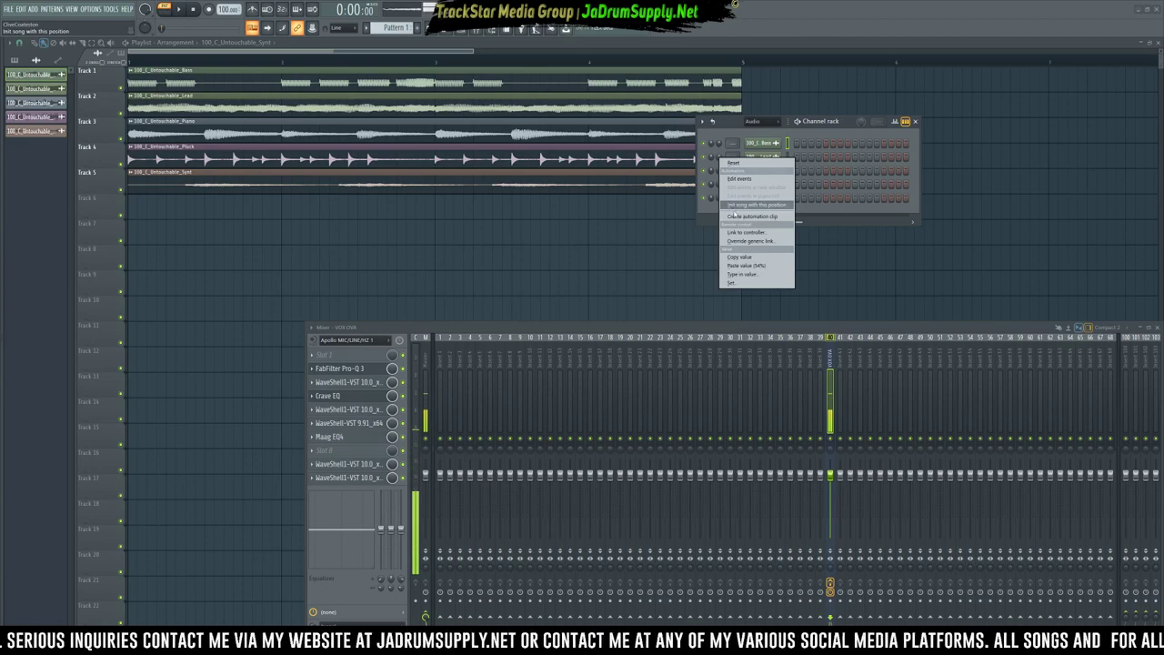
click(747, 265)
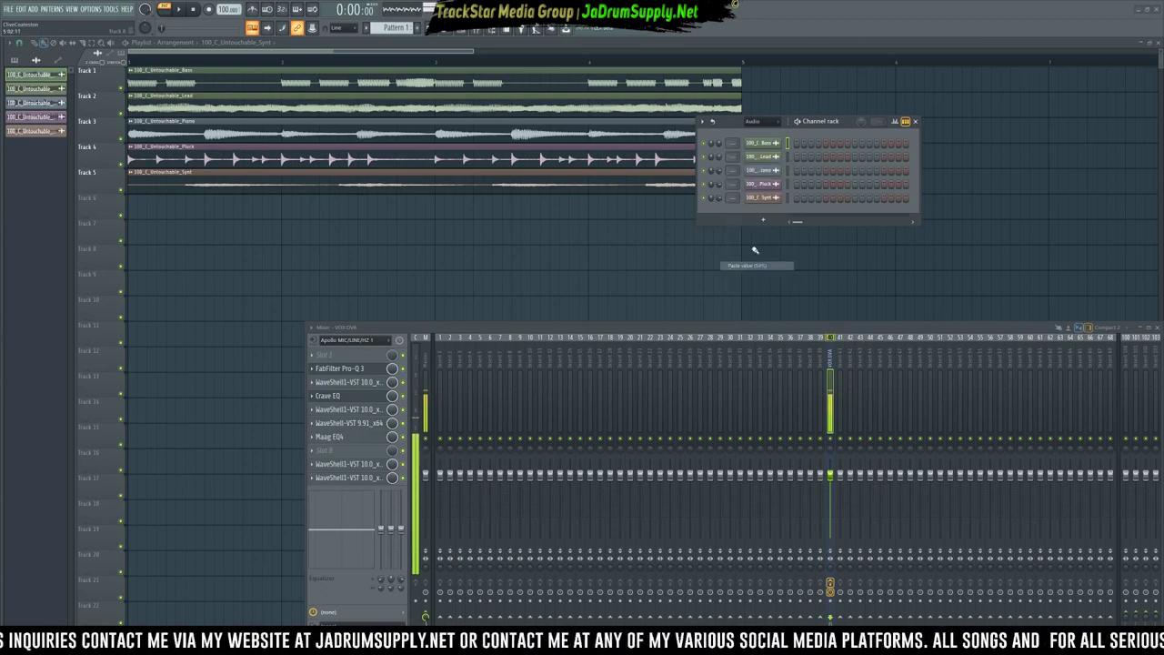
right_click(723, 160)
click(747, 265)
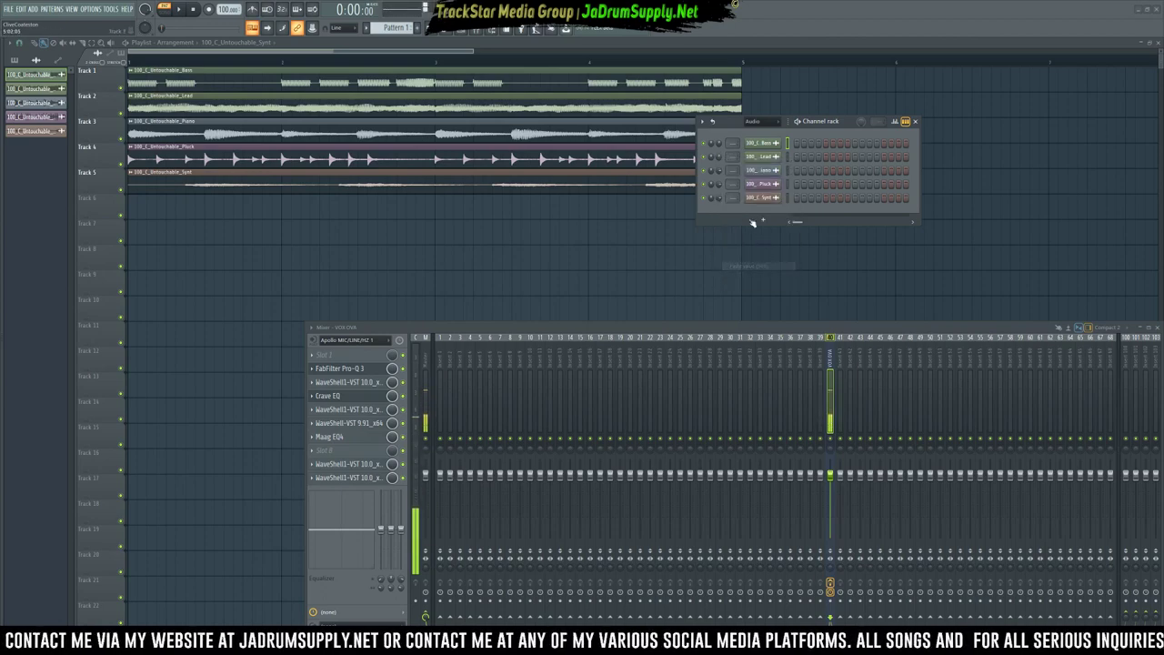
right_click(723, 172)
click(755, 279)
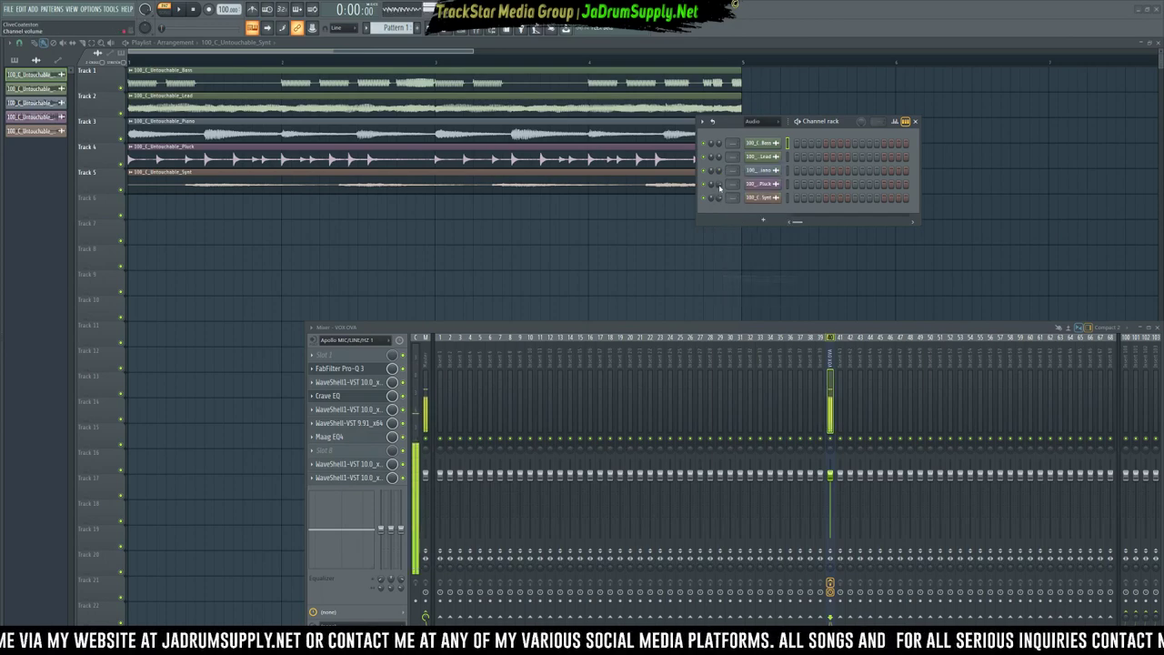
right_click(723, 184)
click(748, 294)
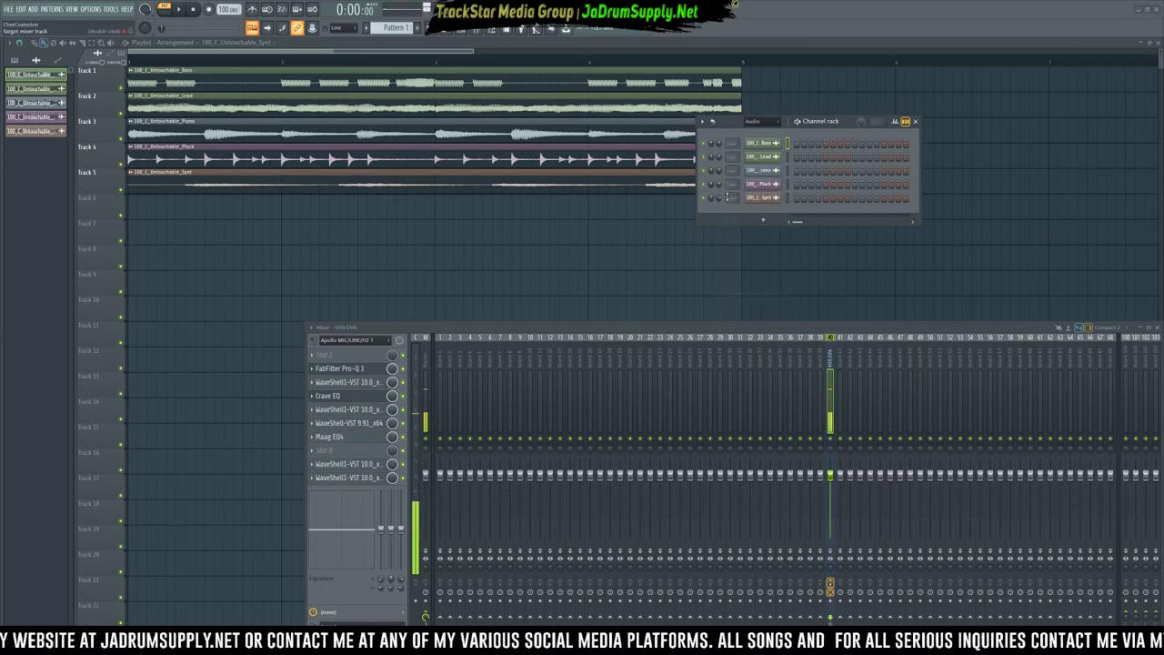
right_click(722, 198)
click(748, 308)
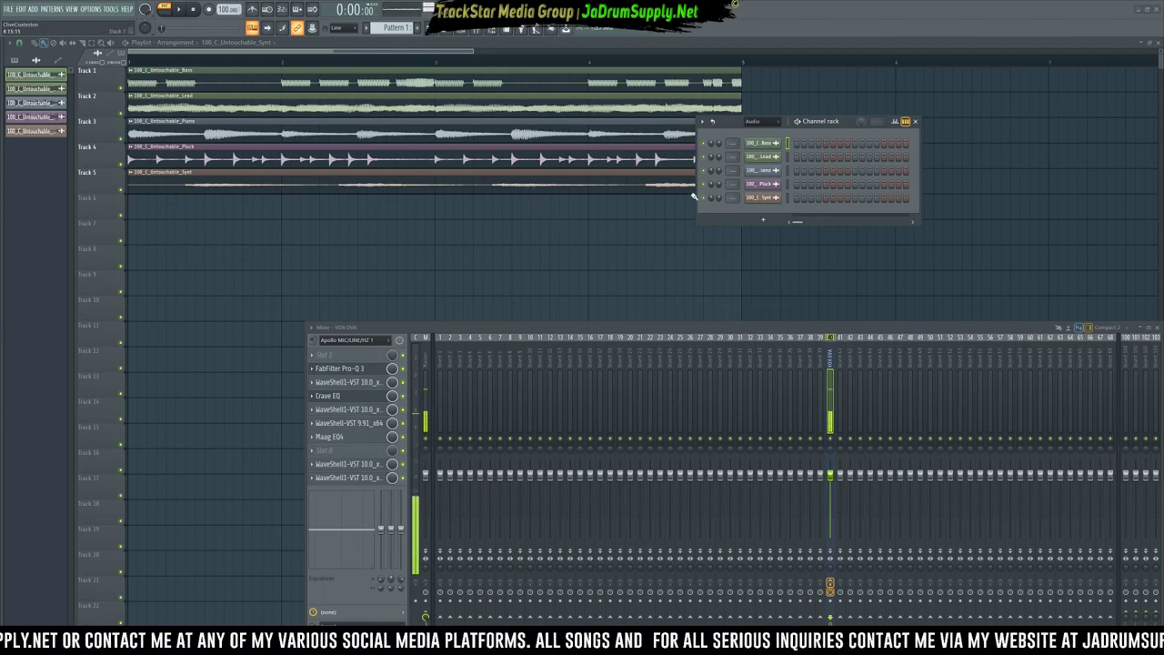
key(space)
key(space)
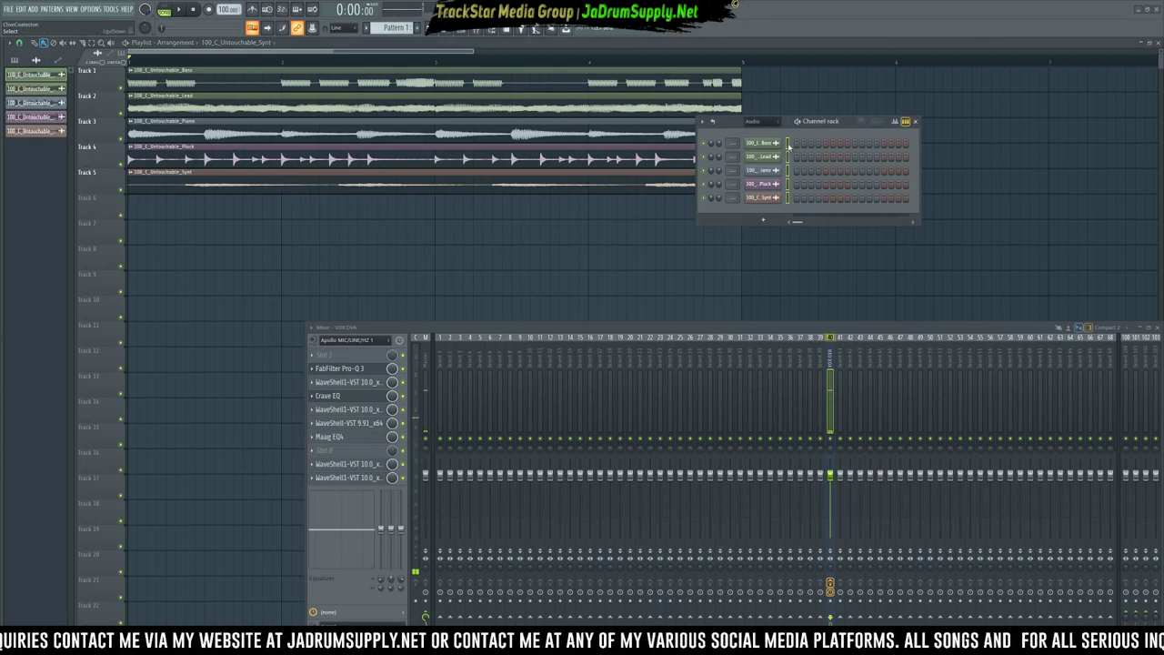
Colour the five selected stem channels with a gradient running from magenta to green.
click(701, 121)
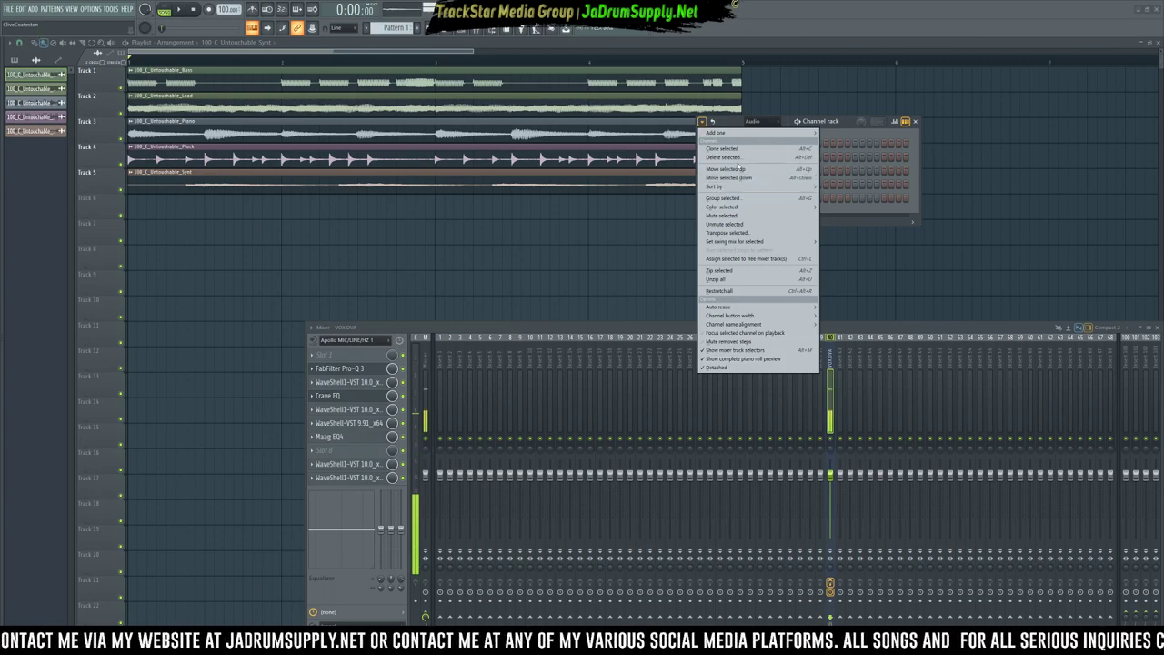
mouse_move(800, 206)
click(837, 208)
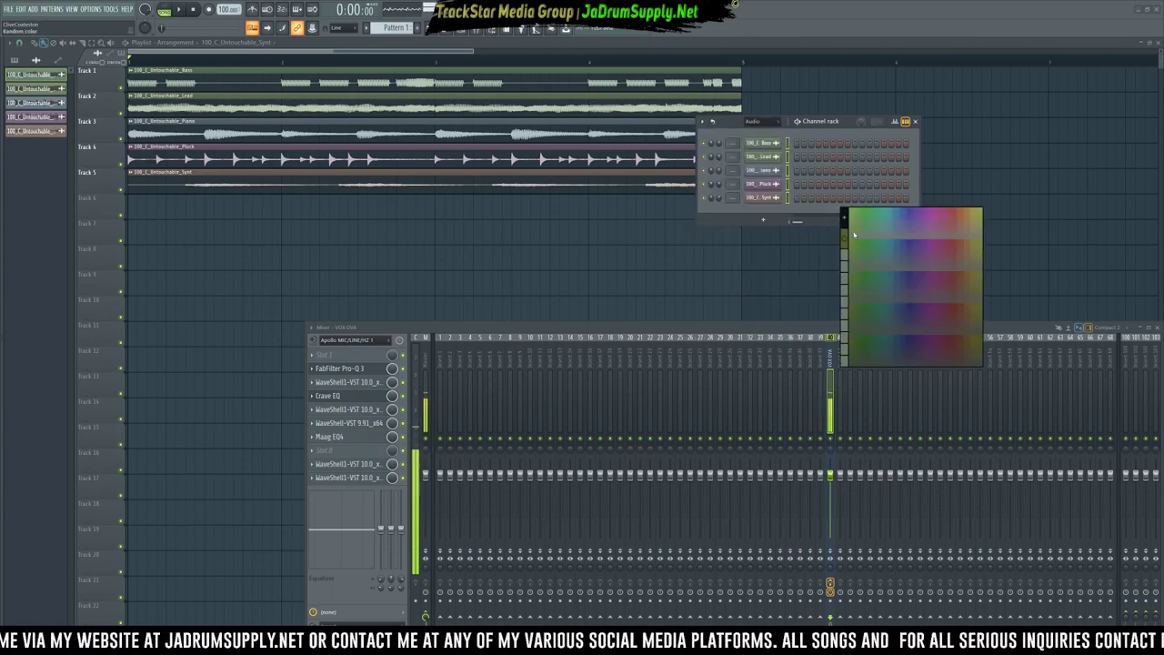
click(930, 212)
click(949, 240)
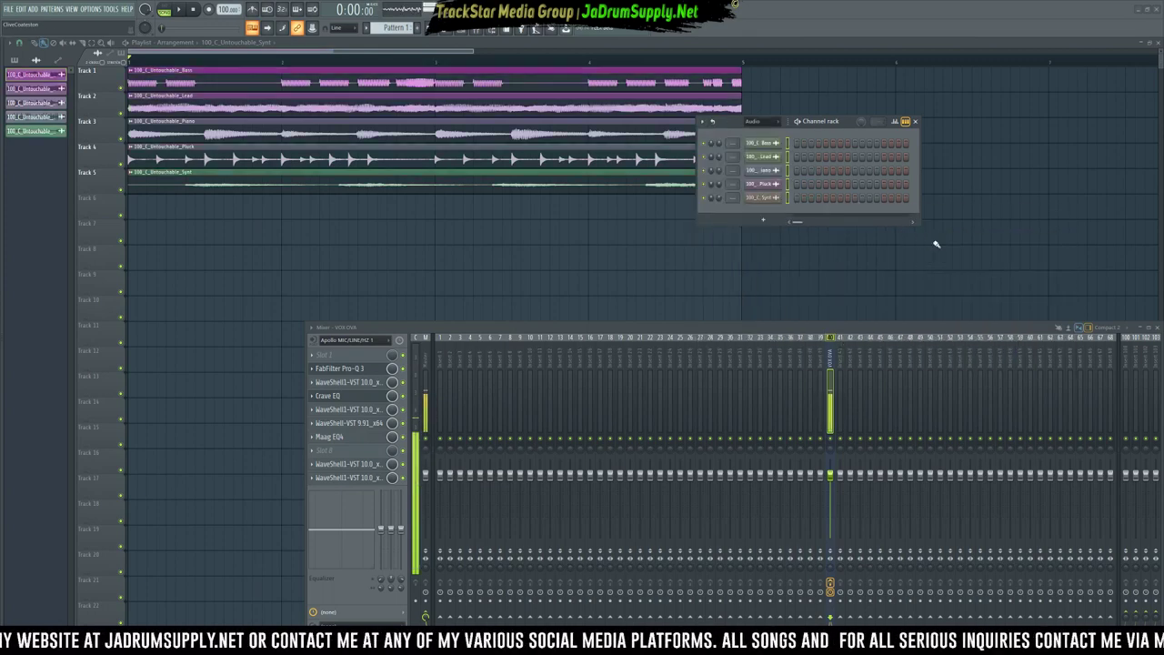
Route the five stem channels to mixer tracks 1 to 5 and lower their faders together.
click(441, 385)
key(ctrl+l)
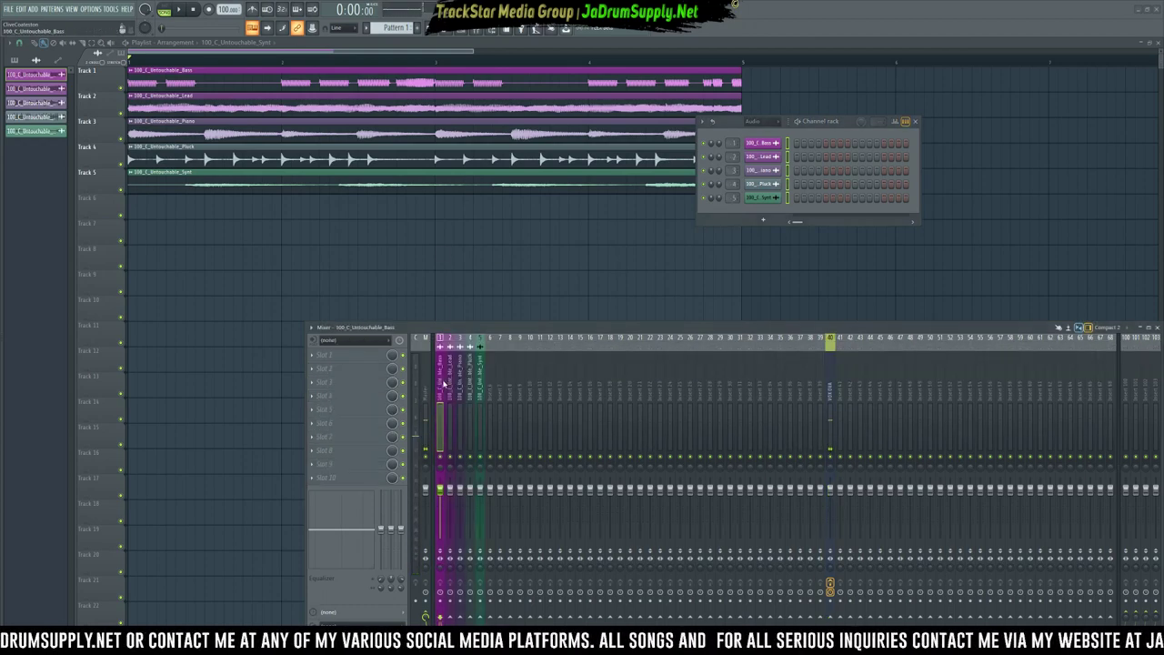
drag(441, 443, 482, 434)
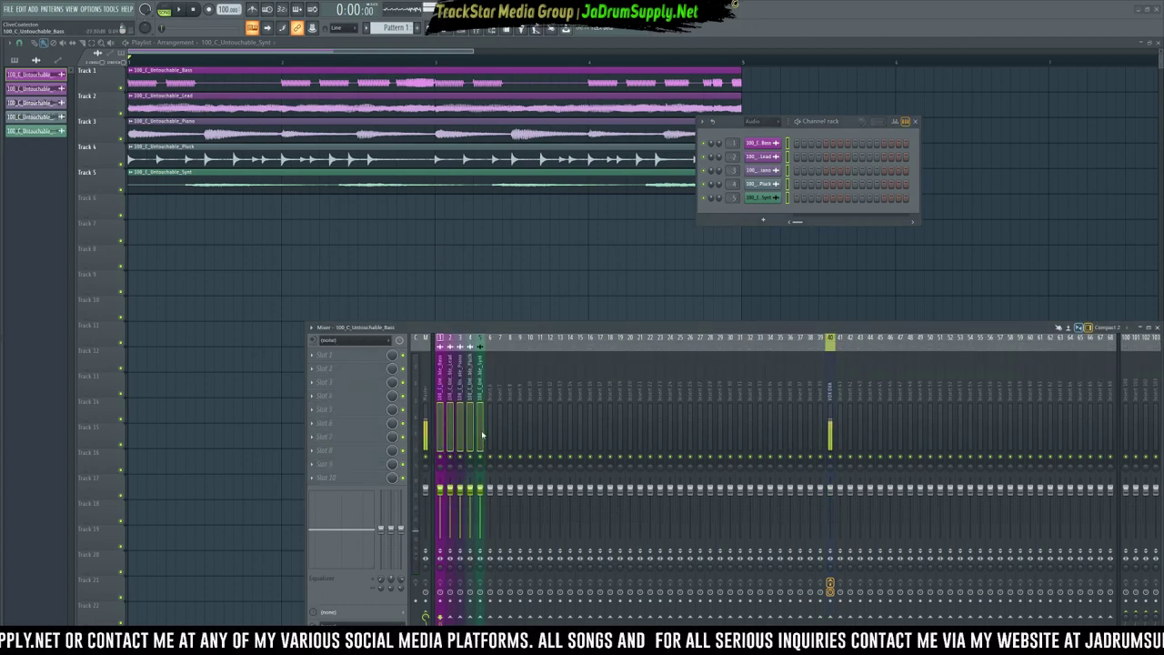
drag(485, 497, 484, 521)
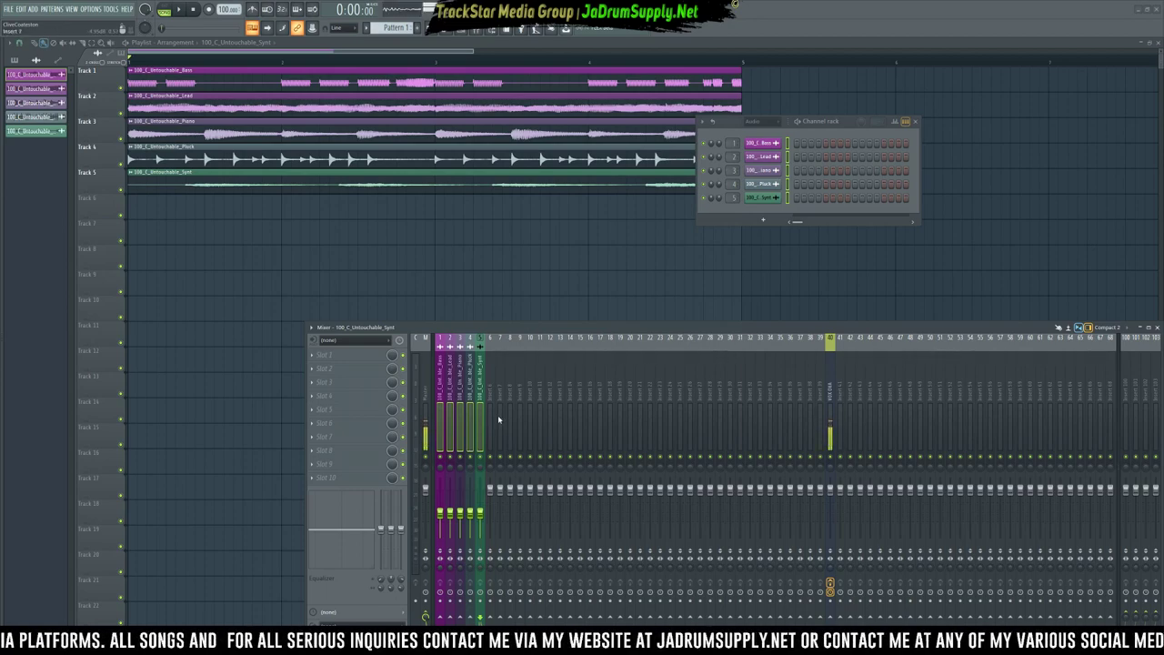
click(442, 397)
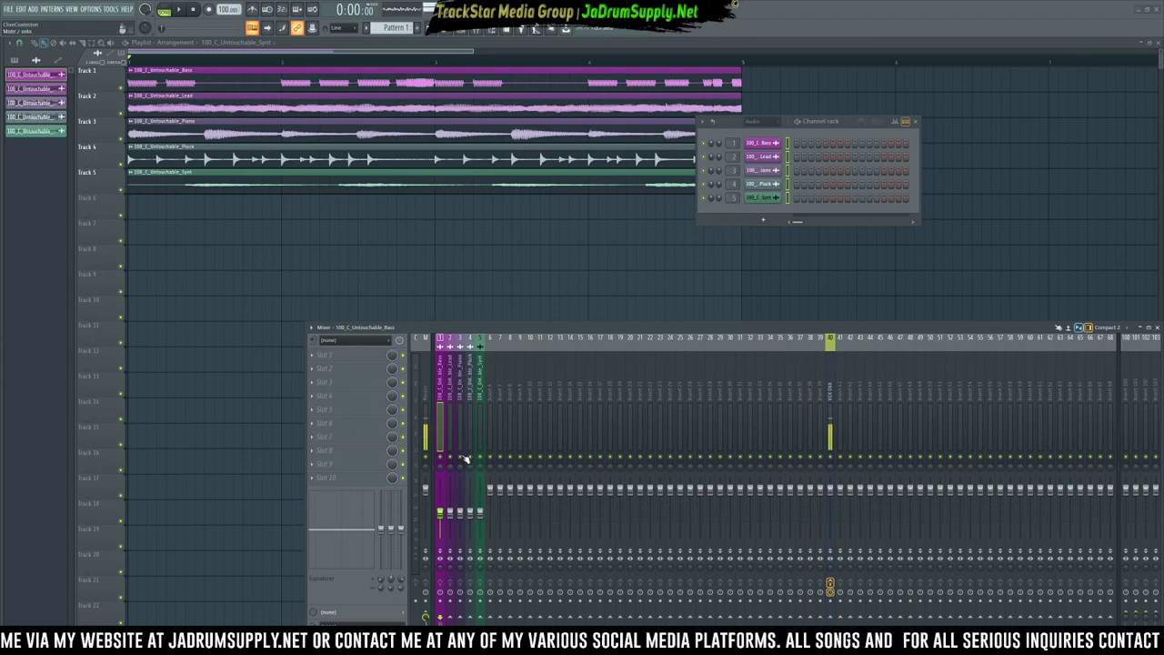
Play the loop and raise the Piano mixer track's fader to about 69% (-7.4 dB).
key(space)
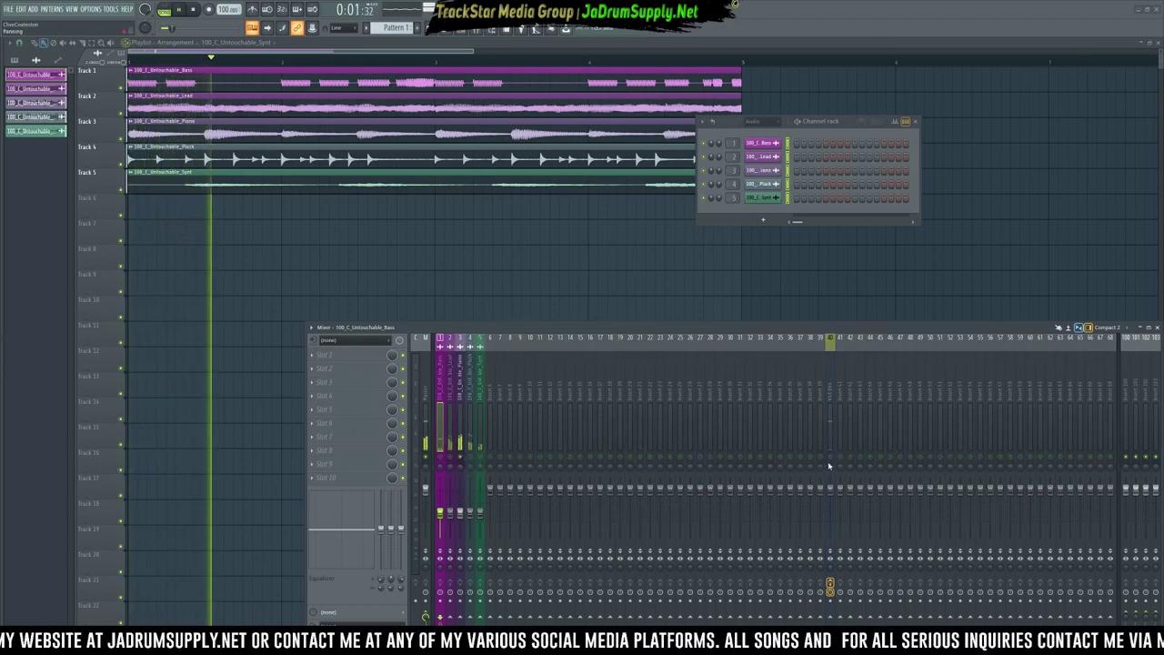
click(460, 448)
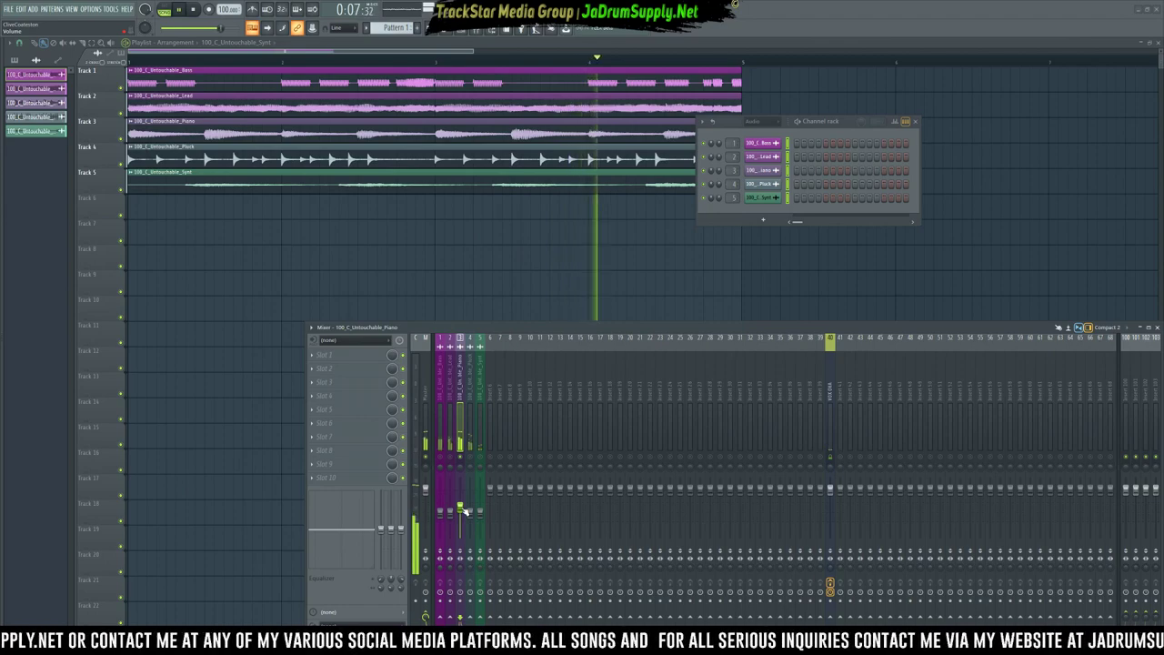
drag(462, 509, 462, 506)
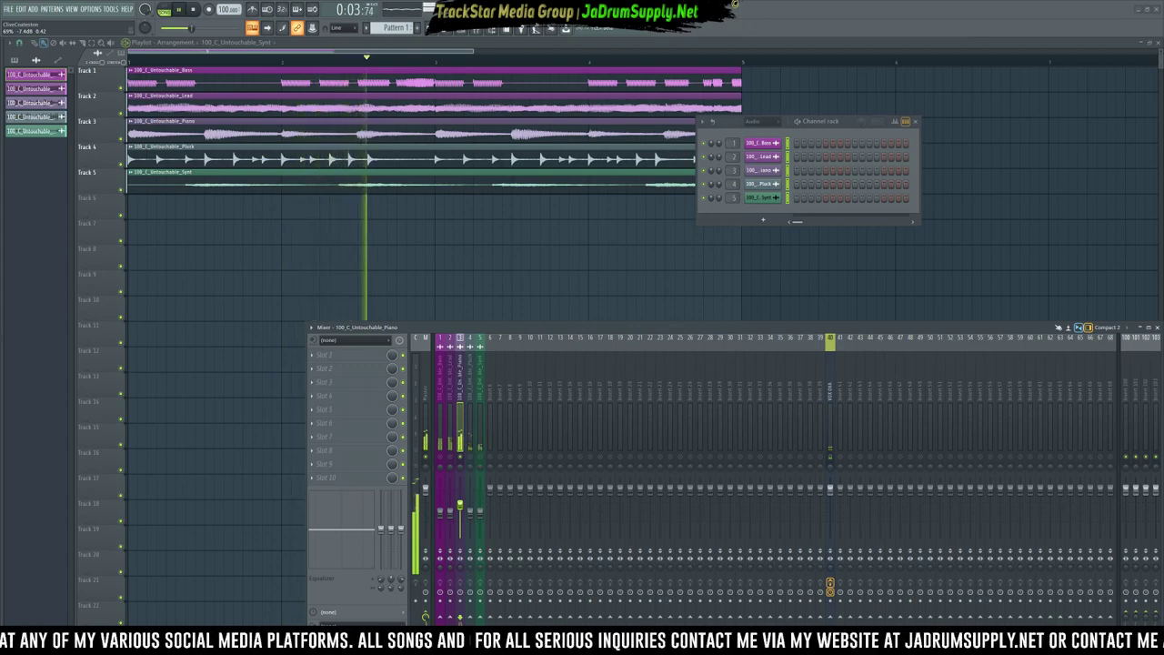
key(space)
Load the Sonnox Oxford EQ Native into the Piano track's first effect slot and close the mixer.
click(348, 354)
mouse_move(324, 366)
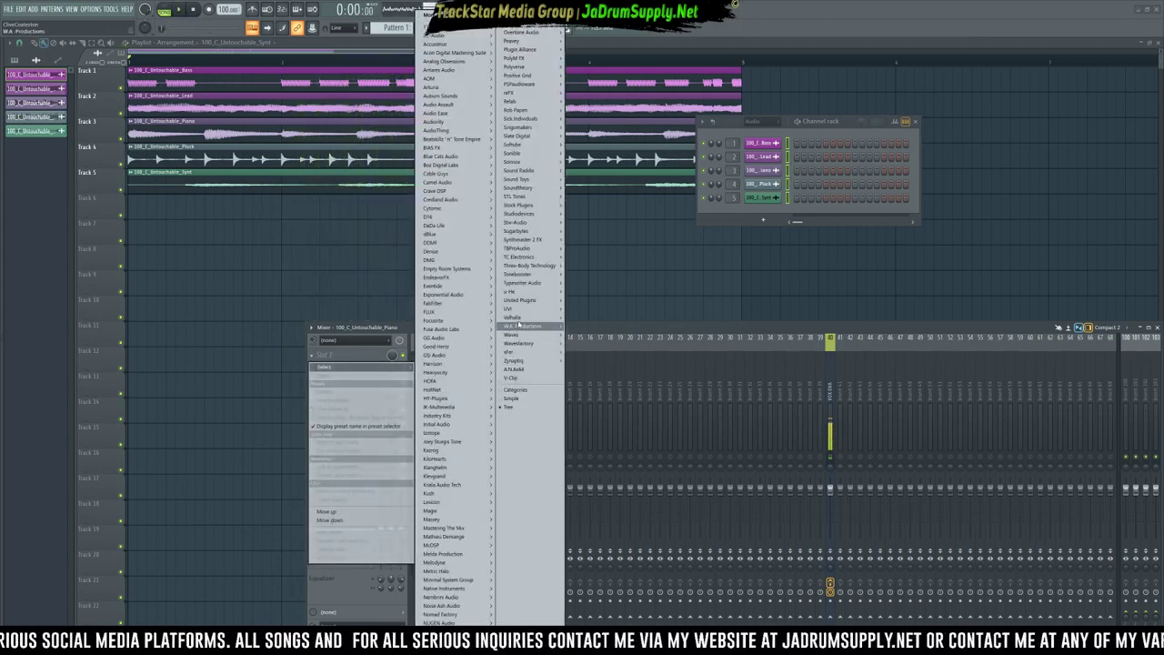
mouse_move(513, 161)
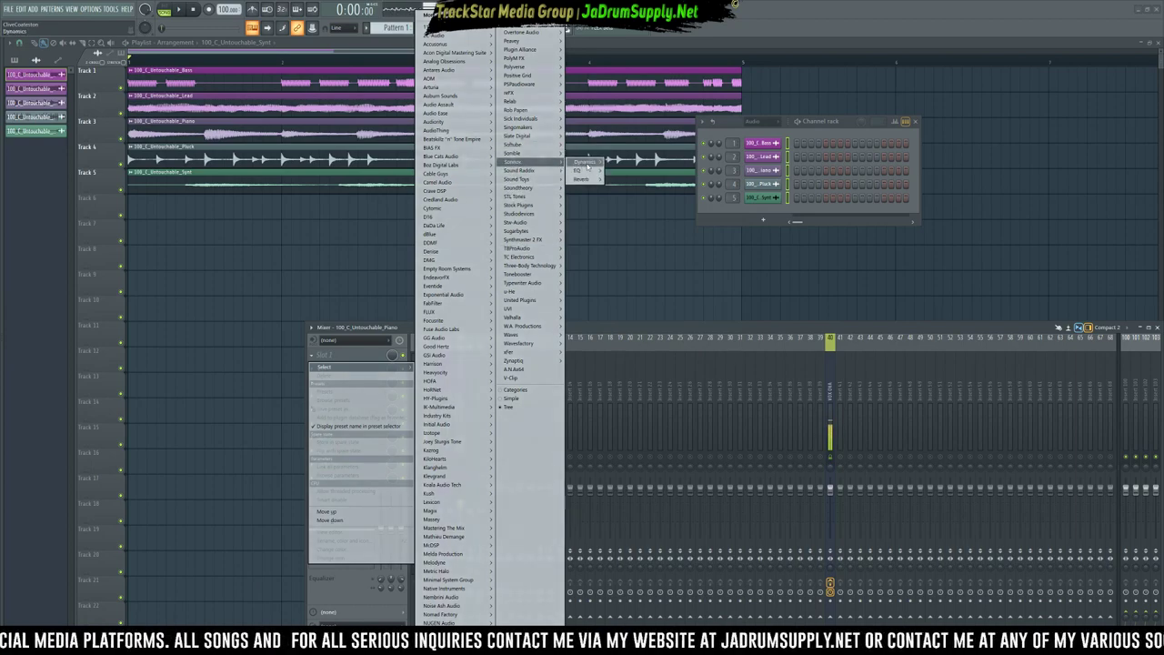
mouse_move(579, 170)
click(619, 171)
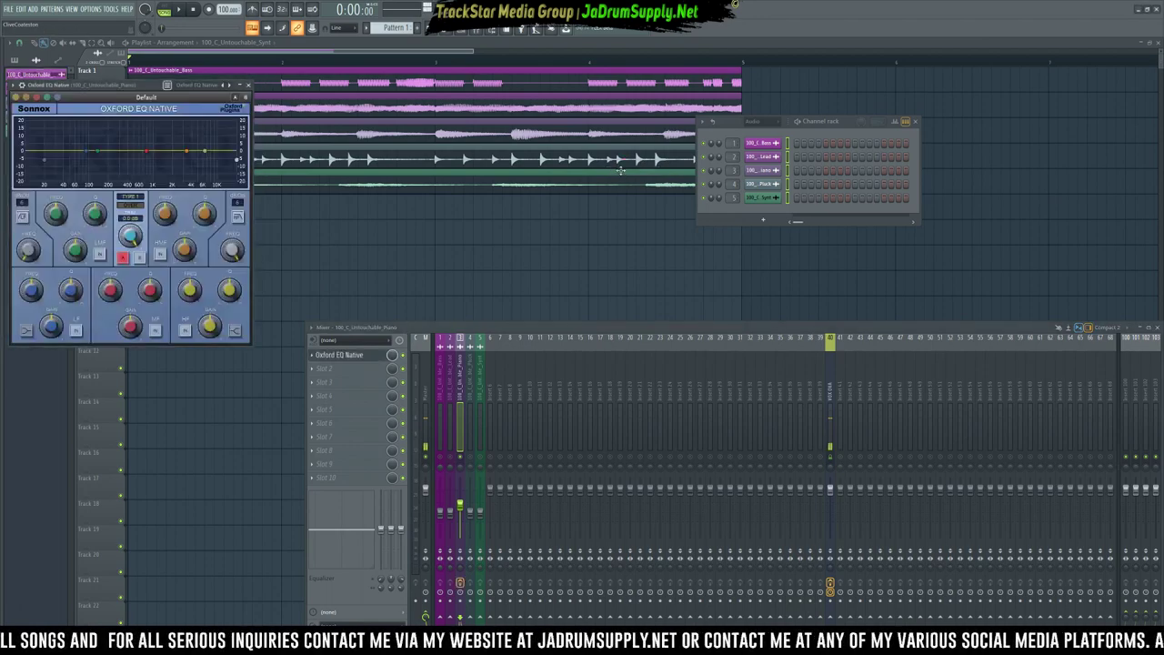
drag(114, 85, 533, 125)
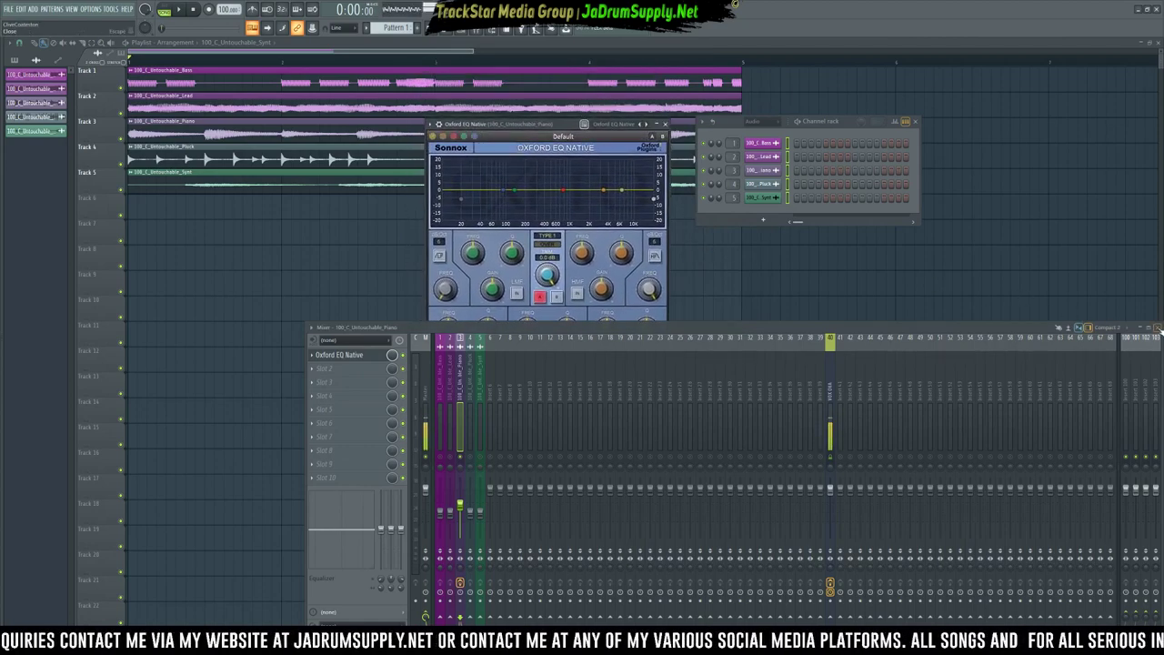
click(1157, 327)
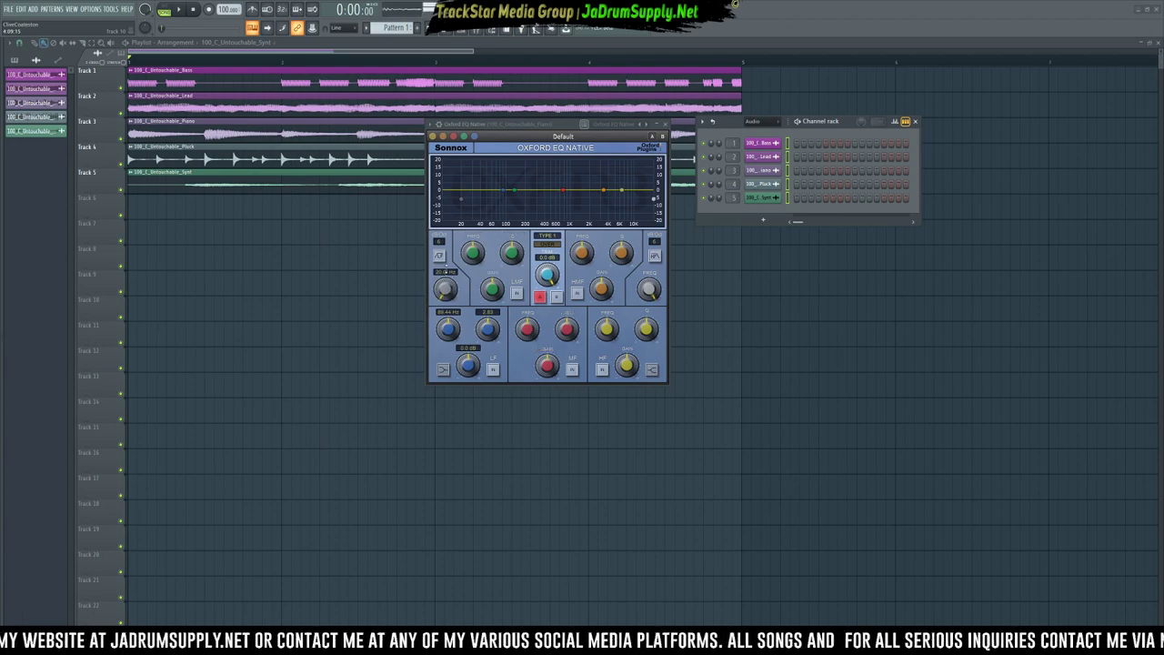
Enable the EQ's low filter on the piano with a slope of 36 and a cutoff of about 57 Hz.
click(439, 256)
click(442, 243)
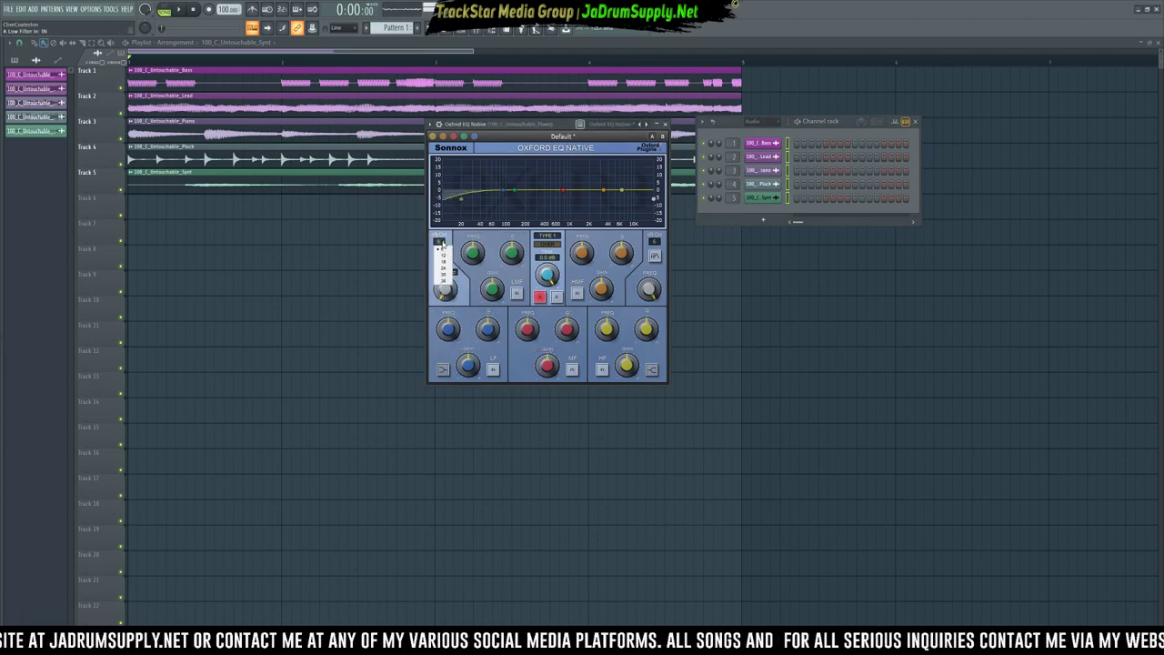
click(446, 282)
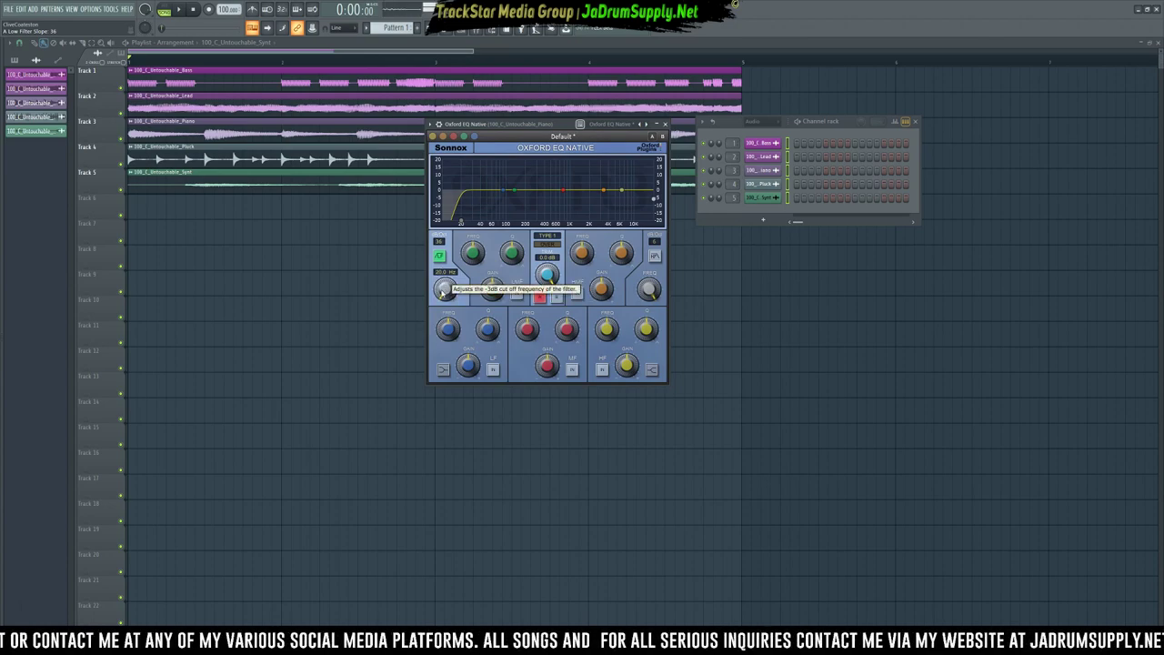
drag(441, 293, 442, 292)
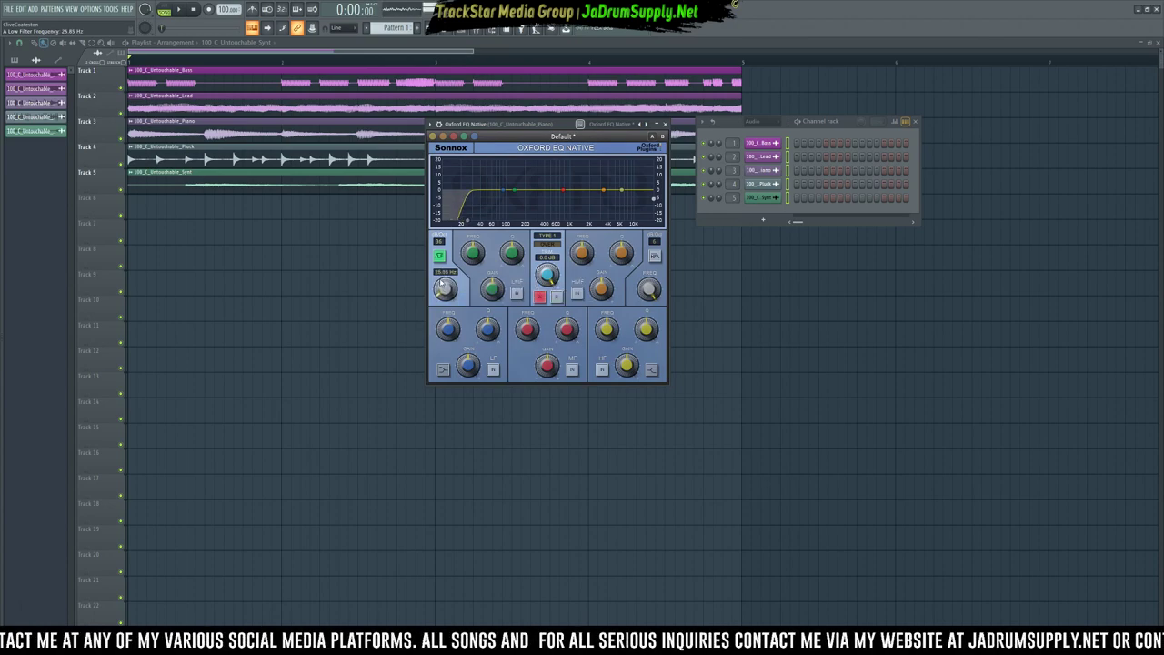
key(space)
mouse_move(441, 272)
mouse_down()
mouse_move(449, 258)
mouse_move(442, 292)
mouse_up()
key(space)
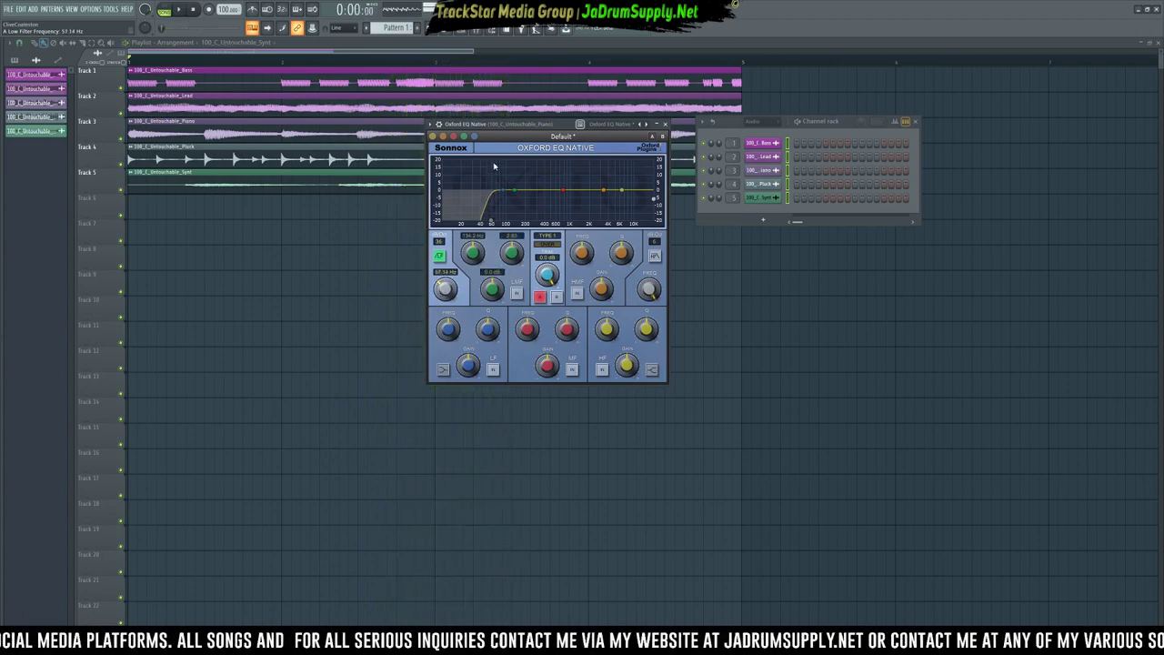
Reduce the low filter's slope to 18 and fine-tune its cutoff to about 58.9 Hz during playback.
drag(546, 123, 554, 224)
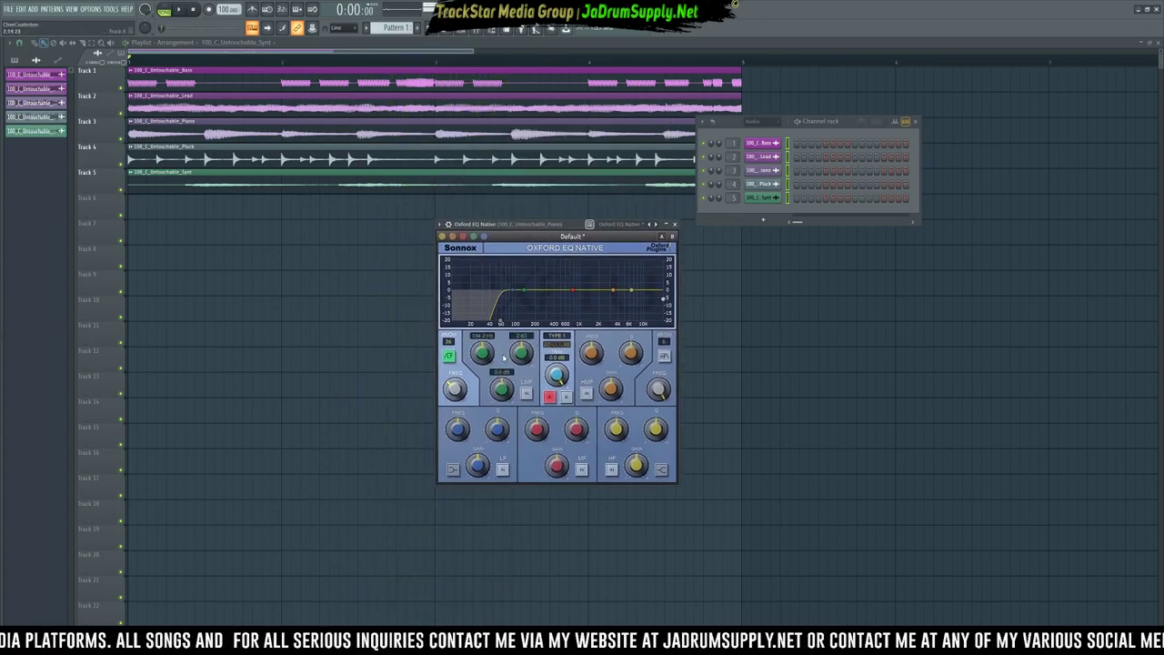
click(450, 343)
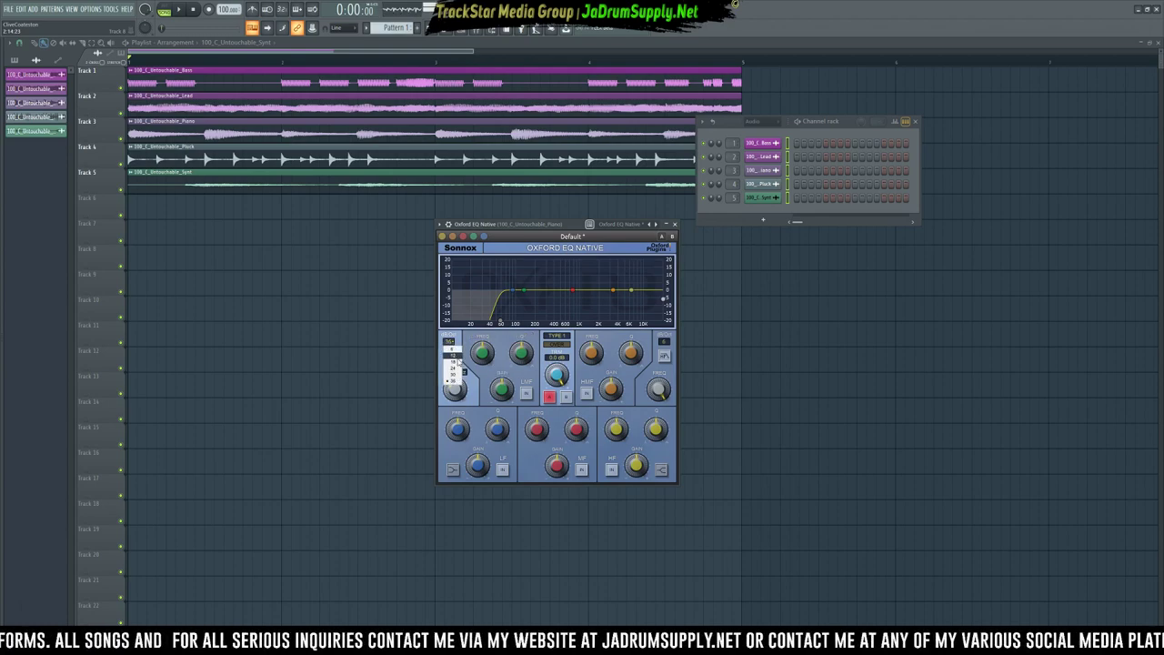
click(456, 368)
click(449, 356)
click(449, 342)
click(455, 367)
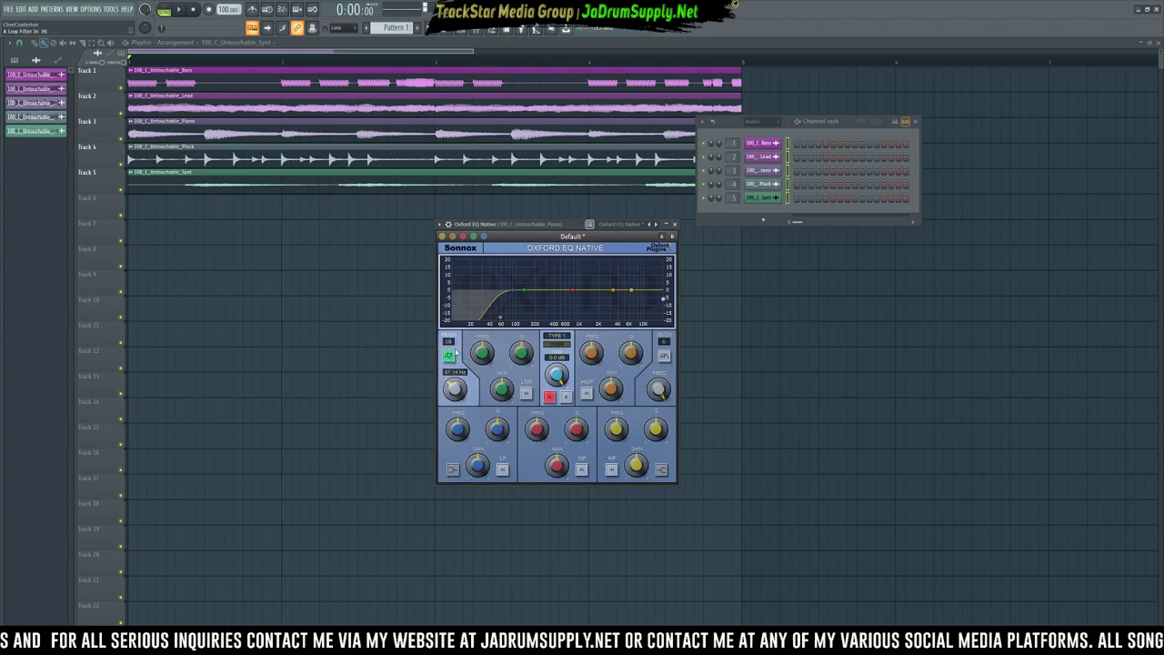
click(449, 356)
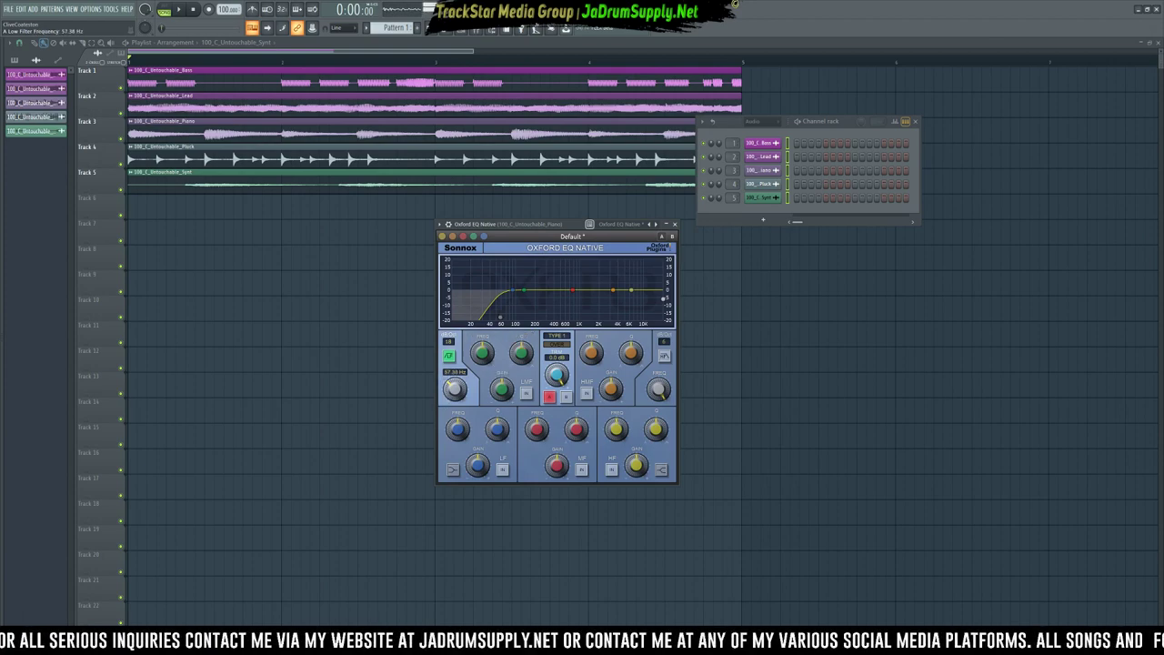
key(space)
drag(447, 395, 448, 394)
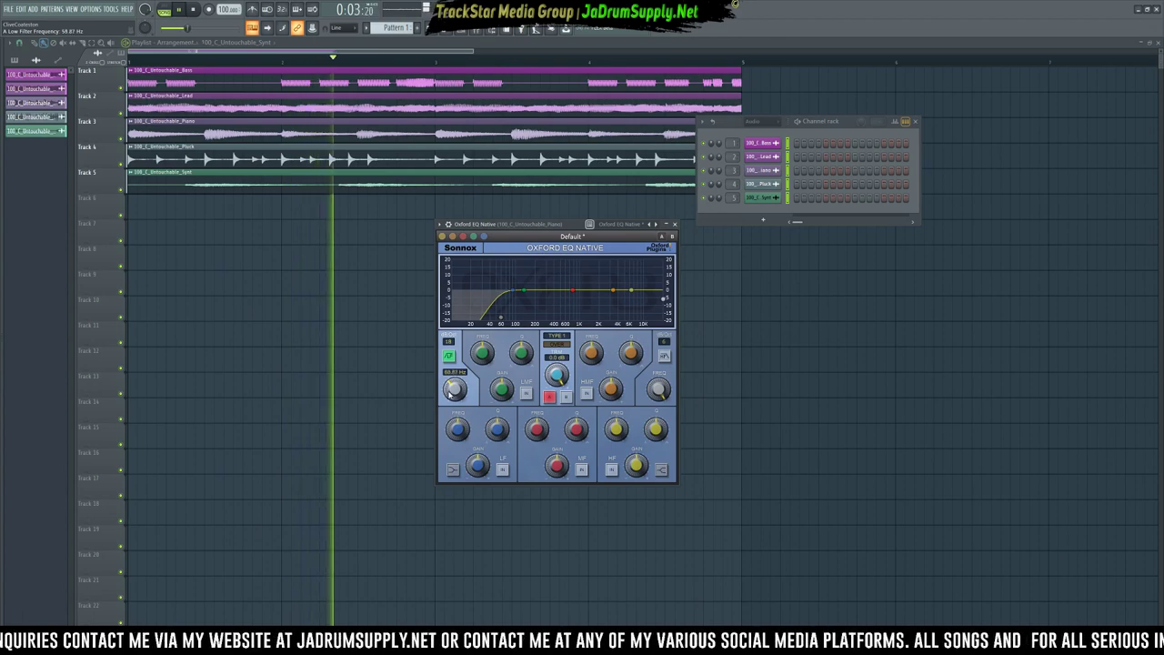
Raise the piano EQ's low filter cutoff to about 72.37 Hz, stop playback and show the mixer.
drag(448, 395, 449, 384)
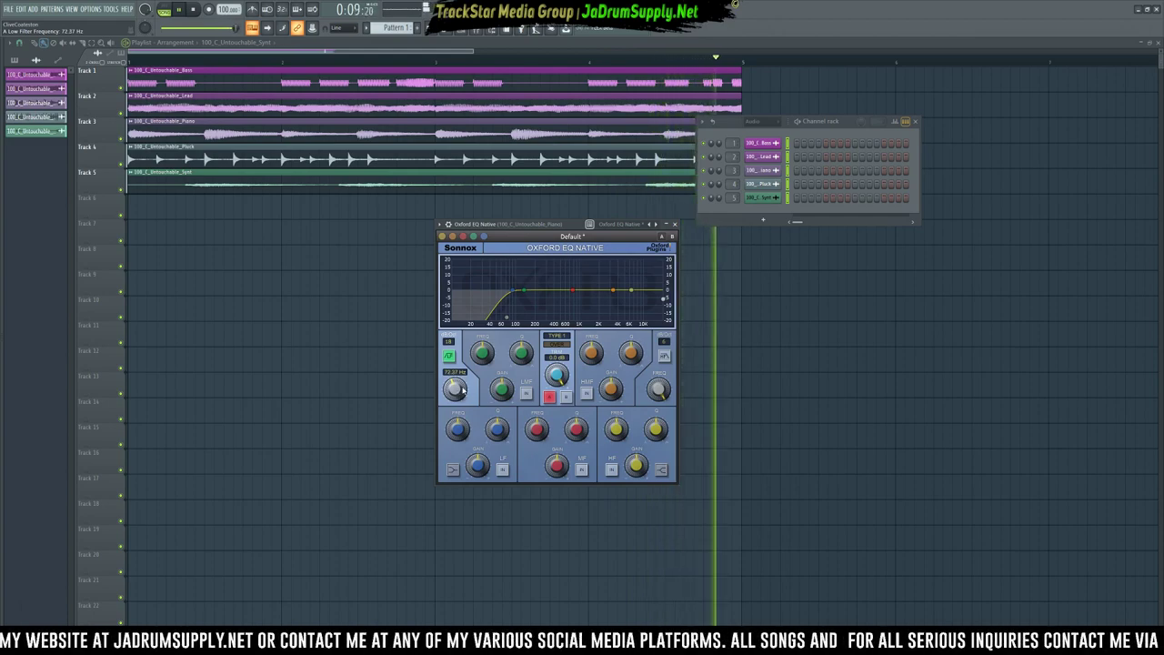
key(space)
key(F9)
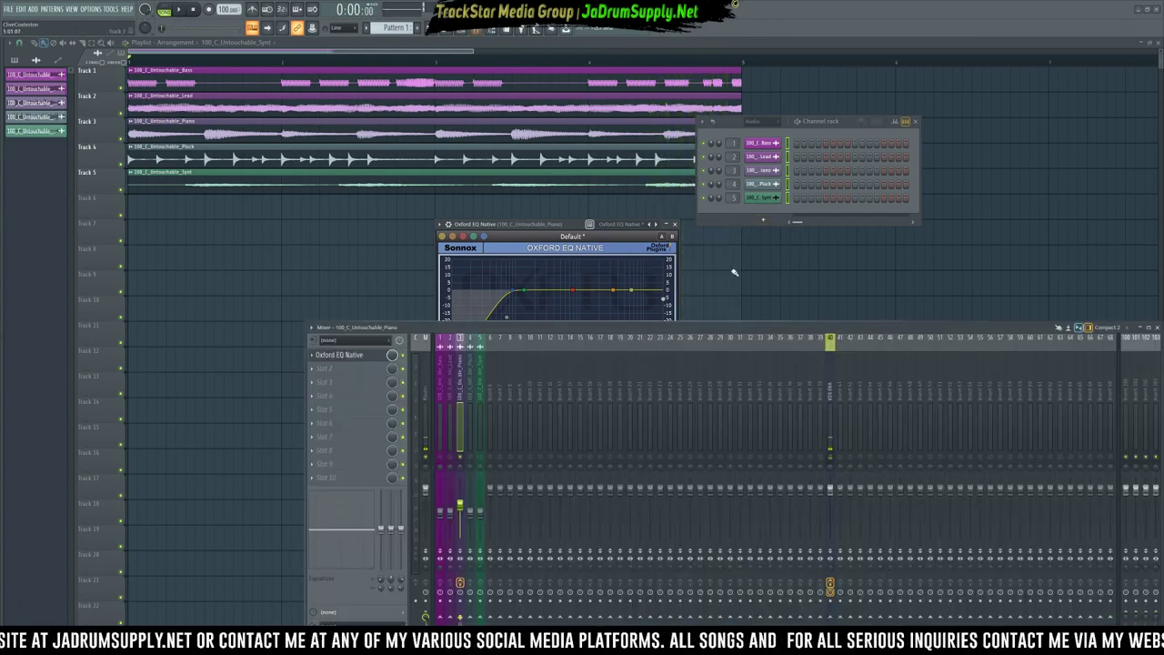
Audition the loop with the Pluck mixer track selected and load Soundtoys PanMan into its first effect slot.
key(space)
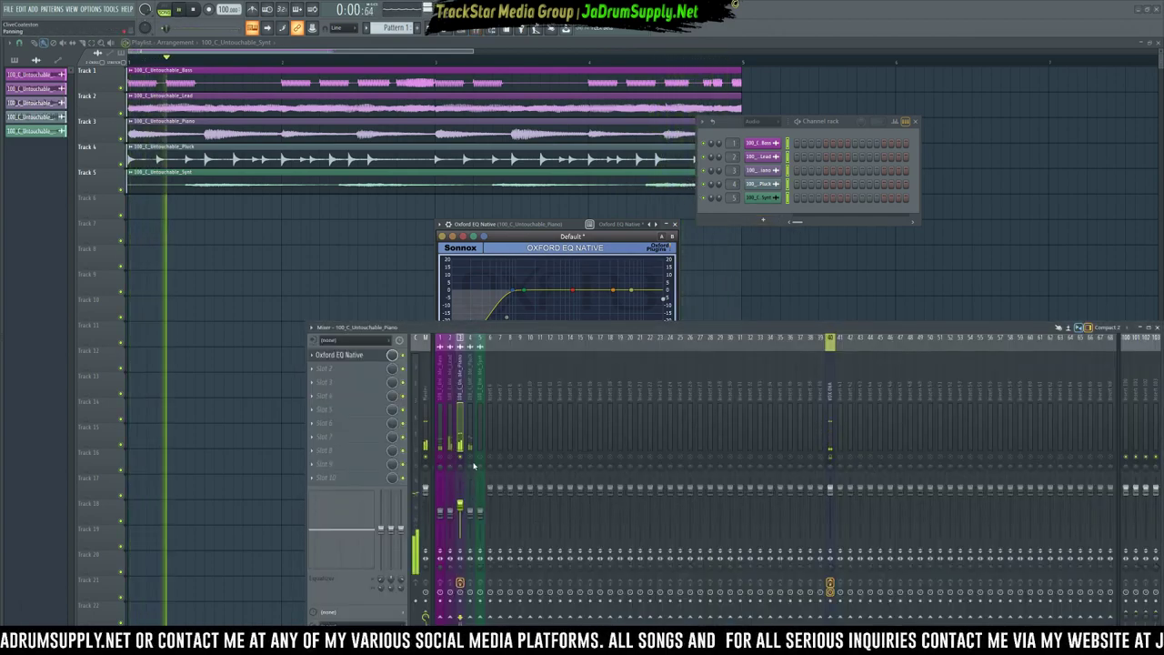
click(467, 449)
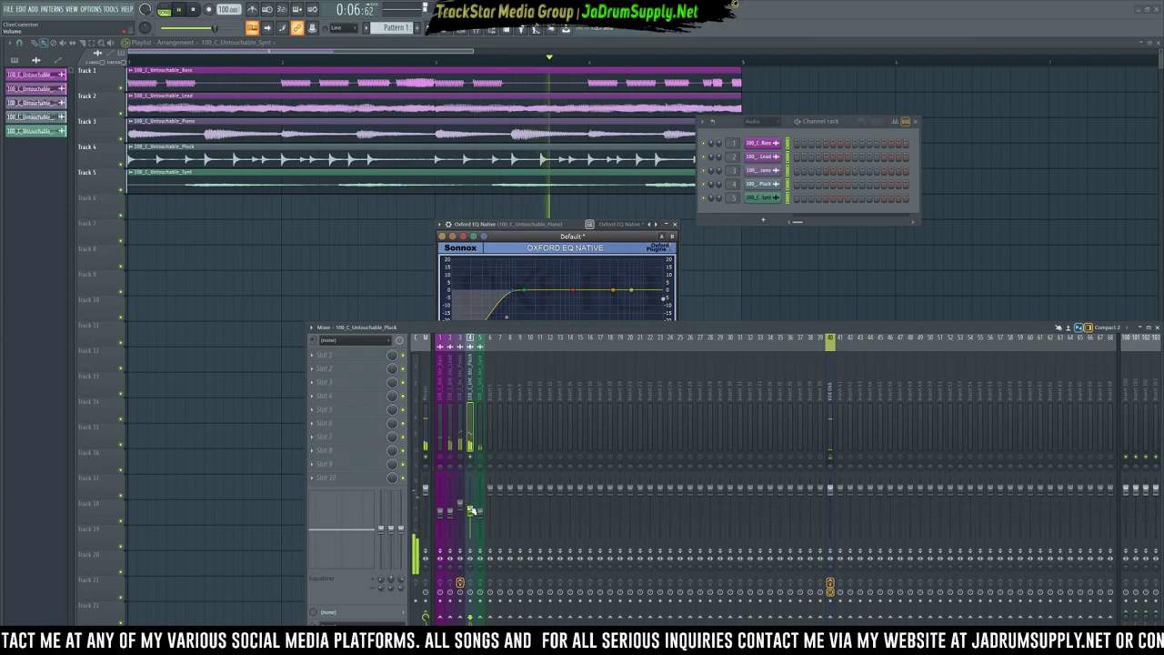
key(space)
click(328, 356)
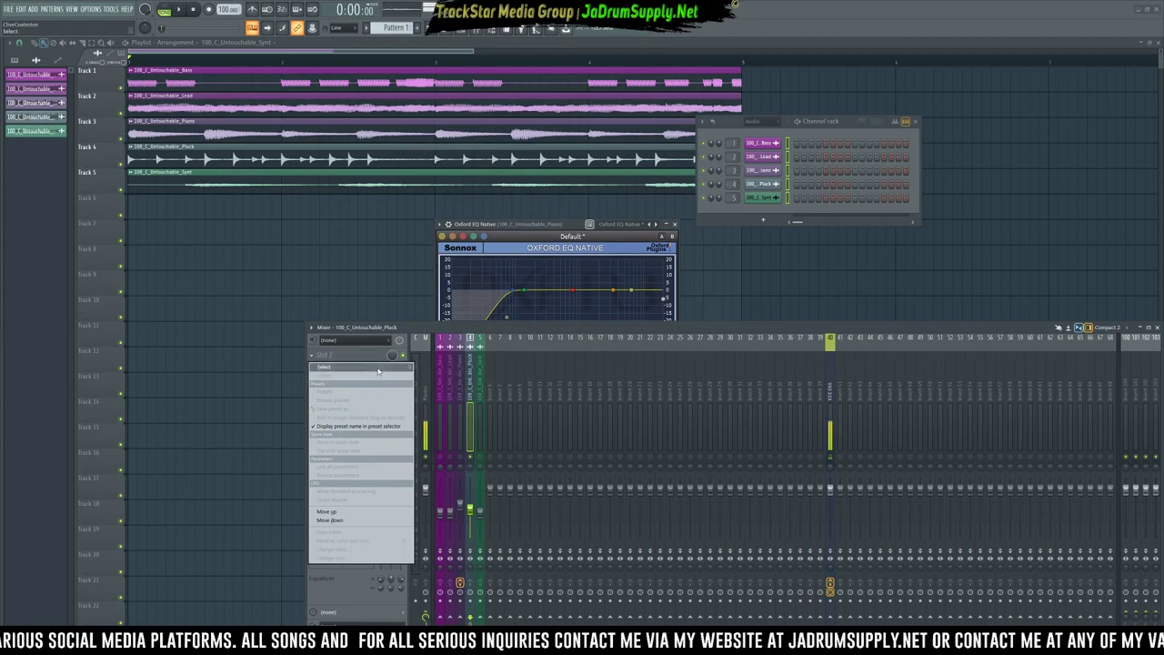
mouse_move(378, 371)
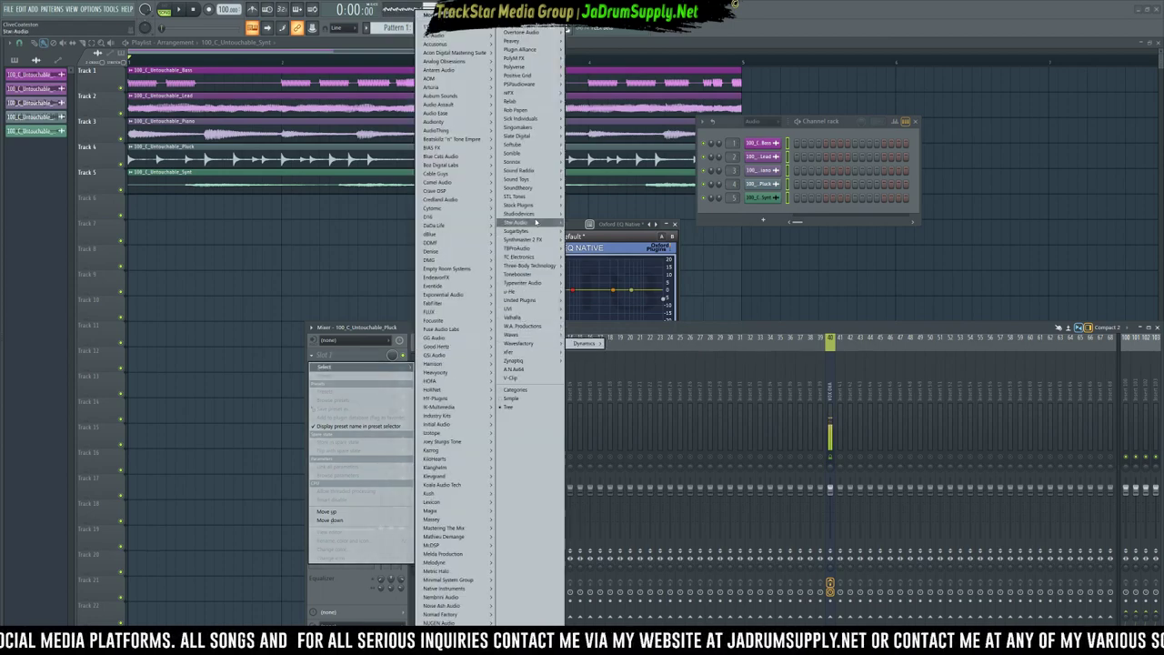
mouse_move(547, 184)
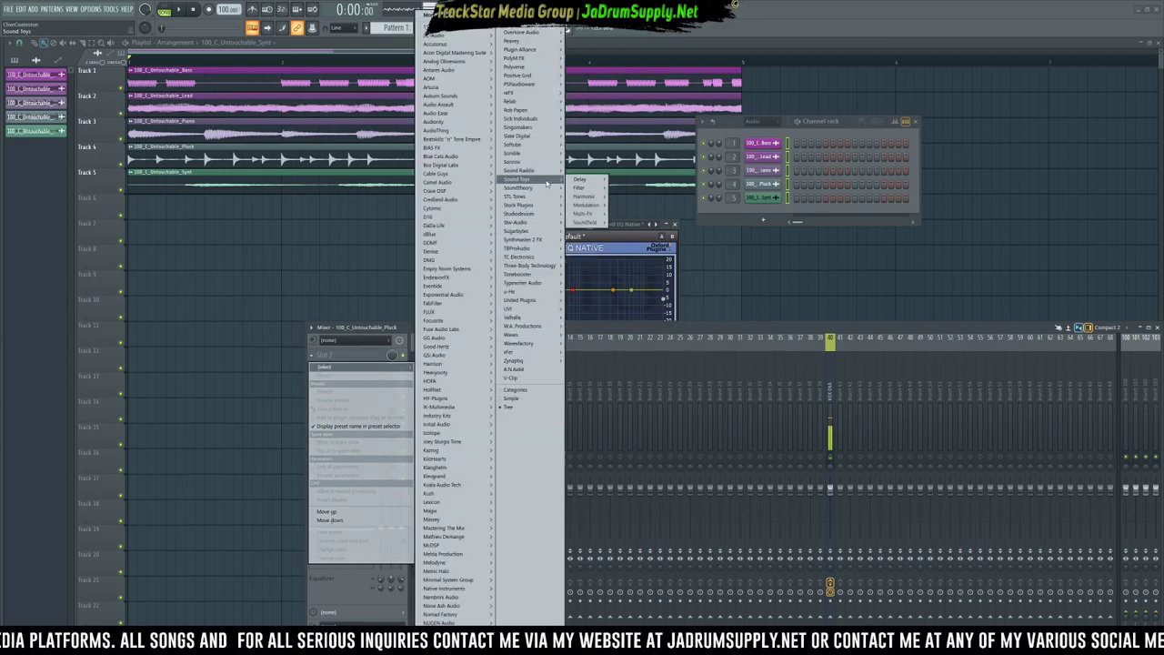
mouse_move(600, 227)
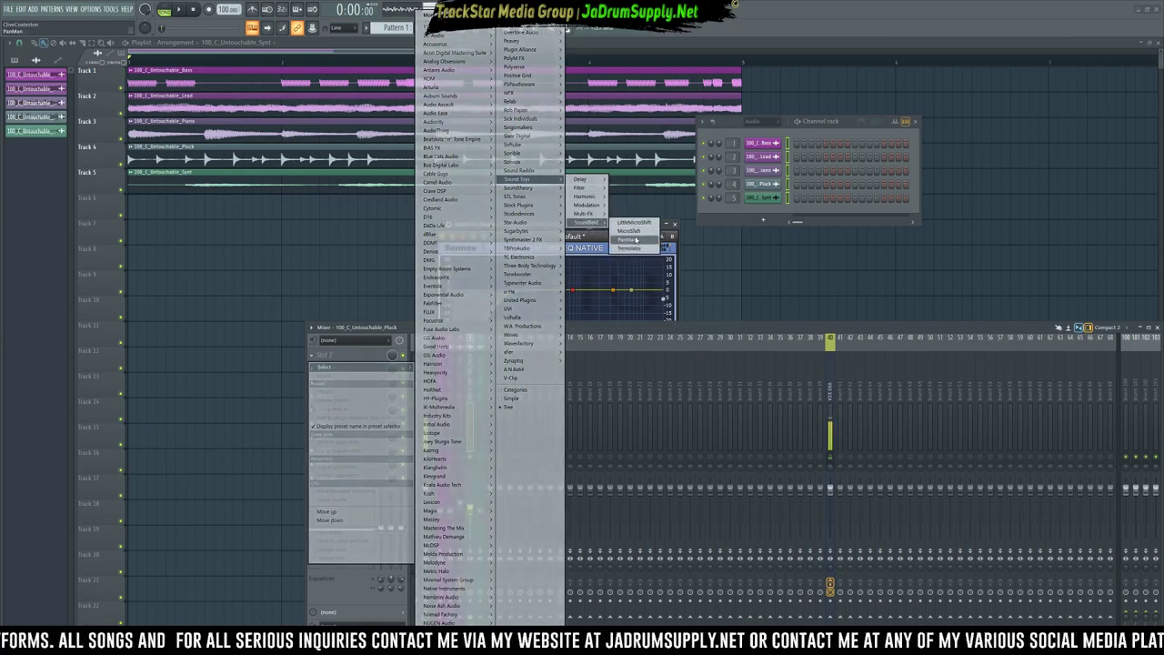
click(636, 240)
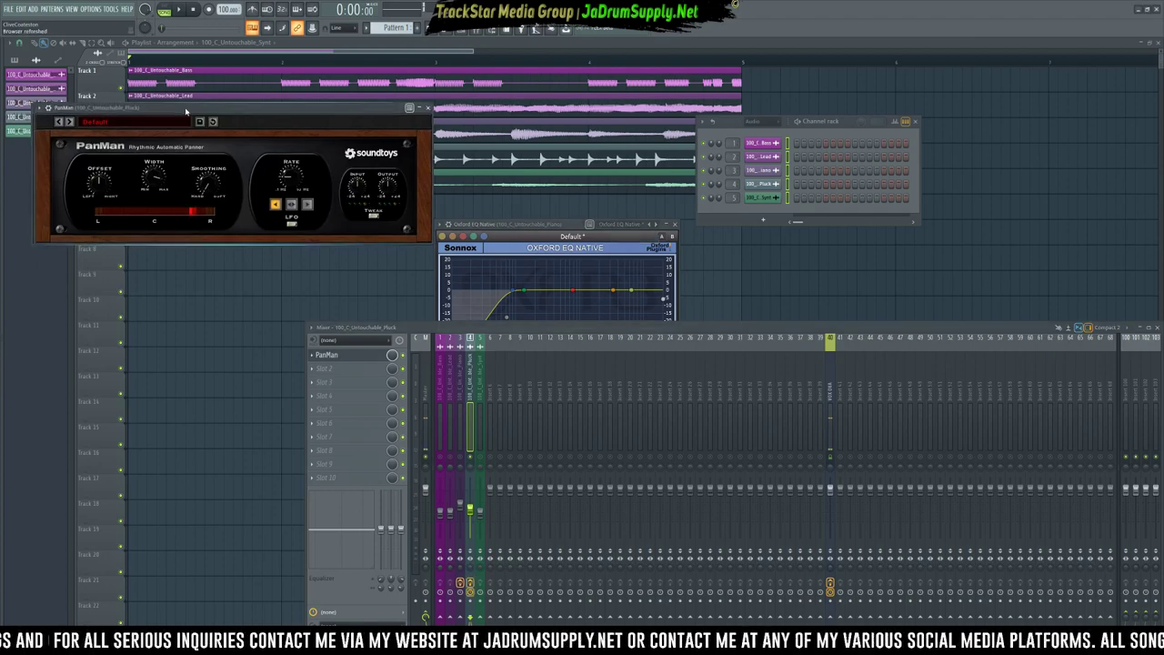
Apply the Pendulum Pan preset from PanMan's Basic Panning presets to the pluck and play the loop.
drag(179, 141, 529, 141)
click(448, 155)
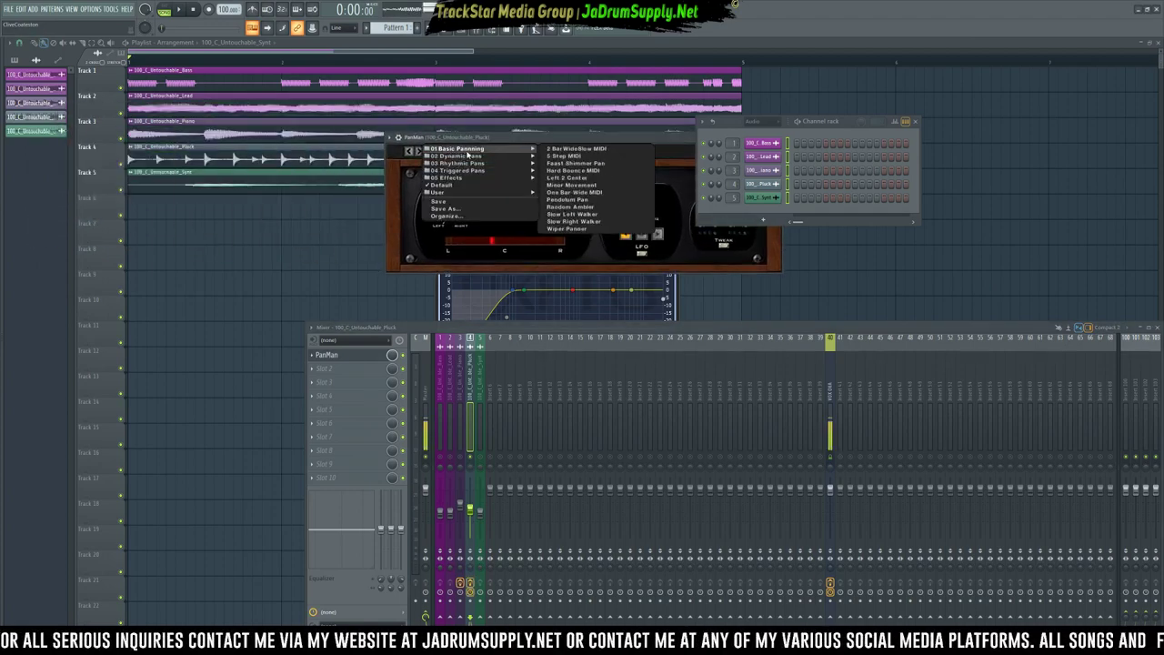
click(565, 199)
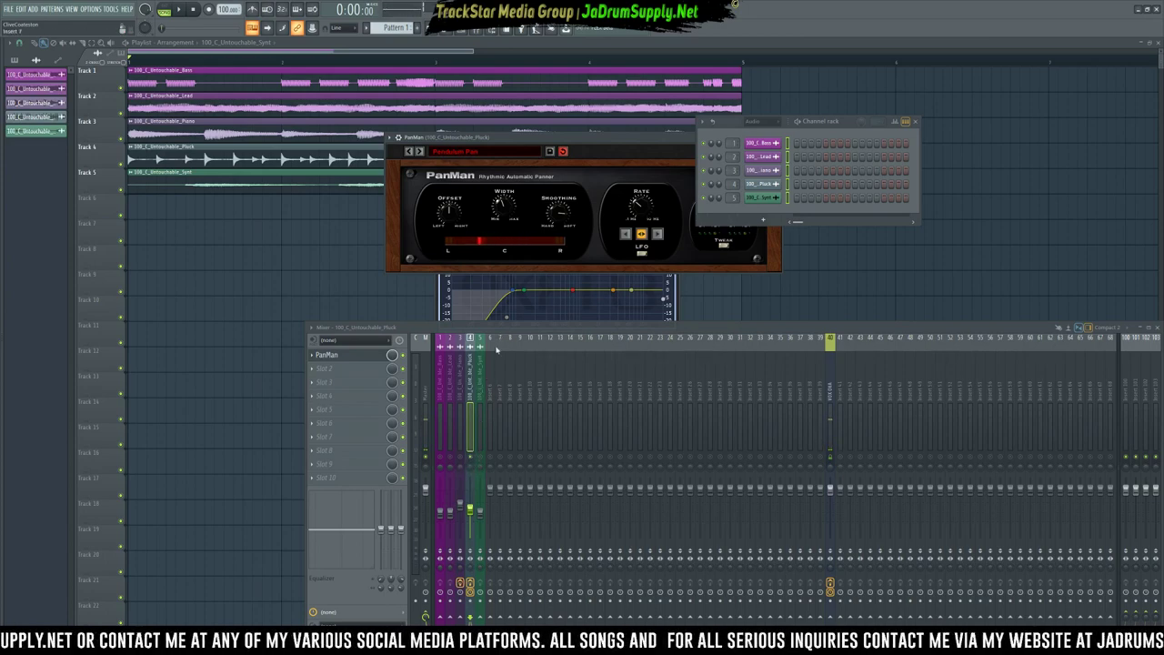
key(space)
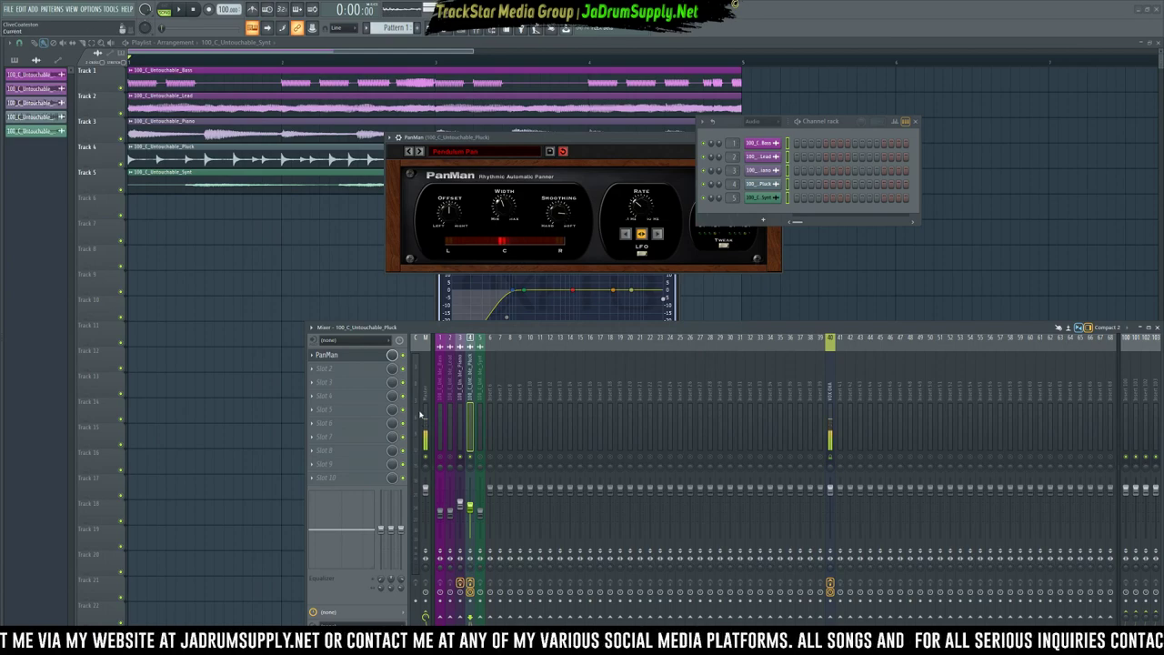
Play the loop and raise the Lead mixer track's fader to about 66%.
key(space)
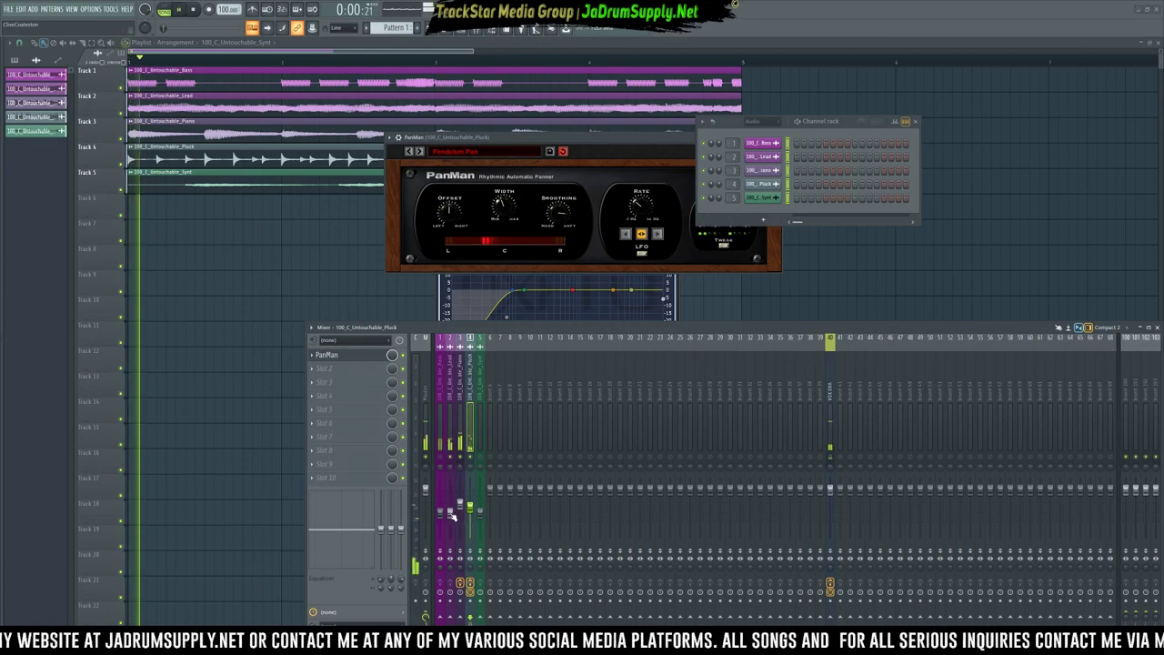
click(453, 462)
key(space)
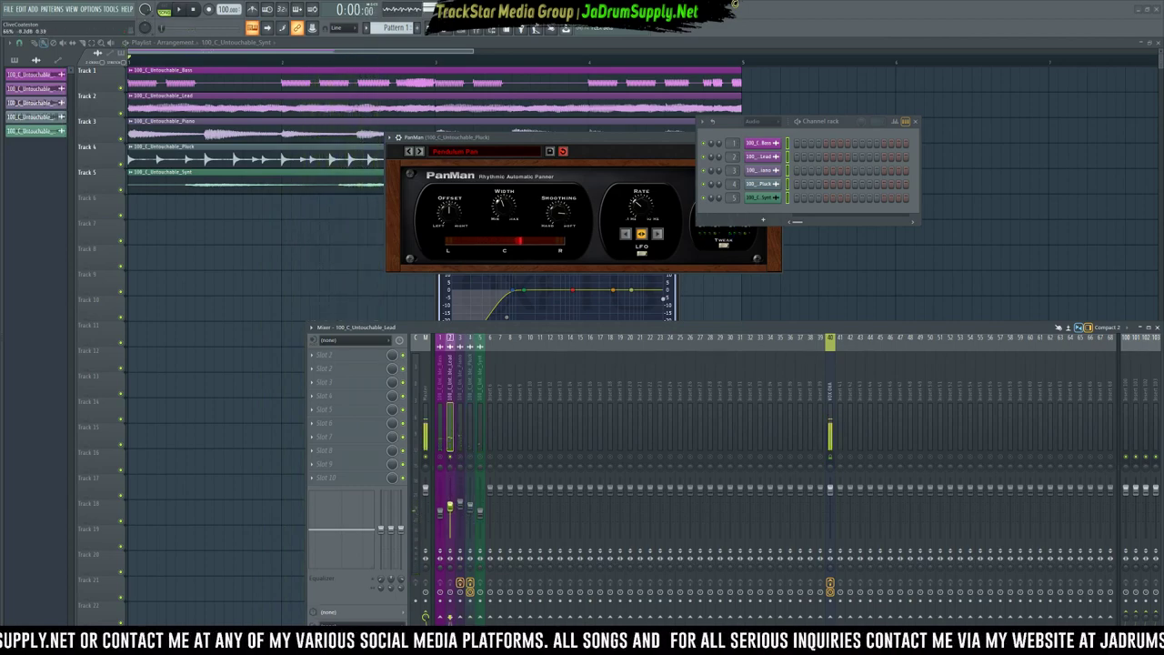
Load the Sonnox Oxford EQ Native into the Lead track's first effect slot and move its window clear of the mixer.
click(344, 361)
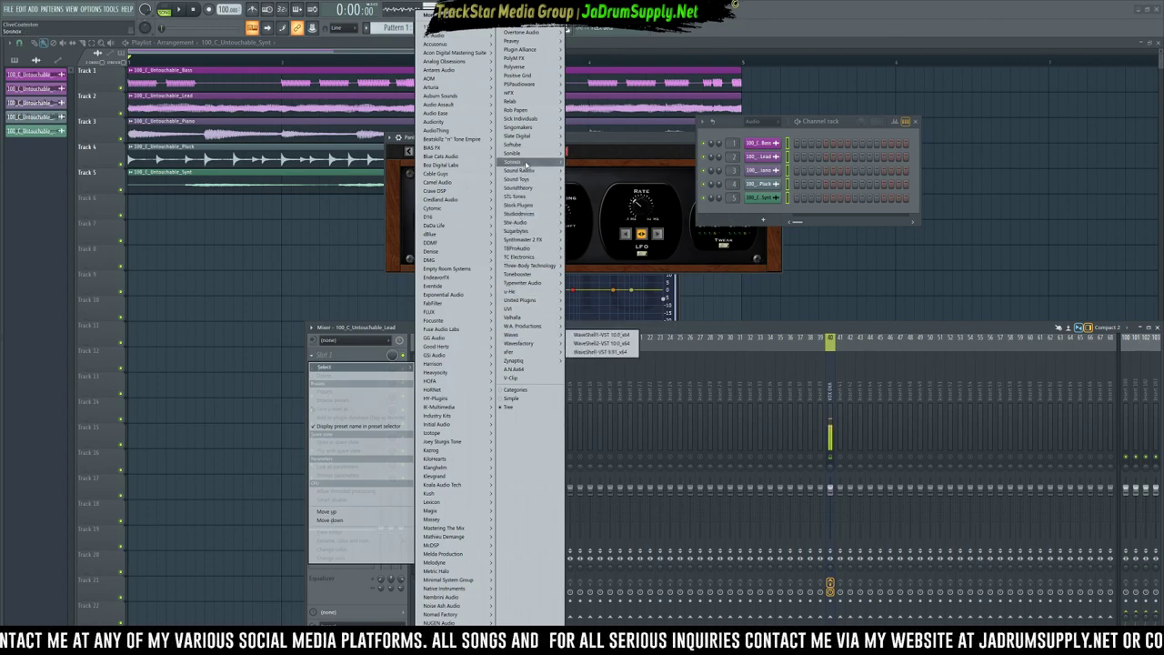
mouse_move(523, 161)
mouse_move(587, 171)
click(641, 172)
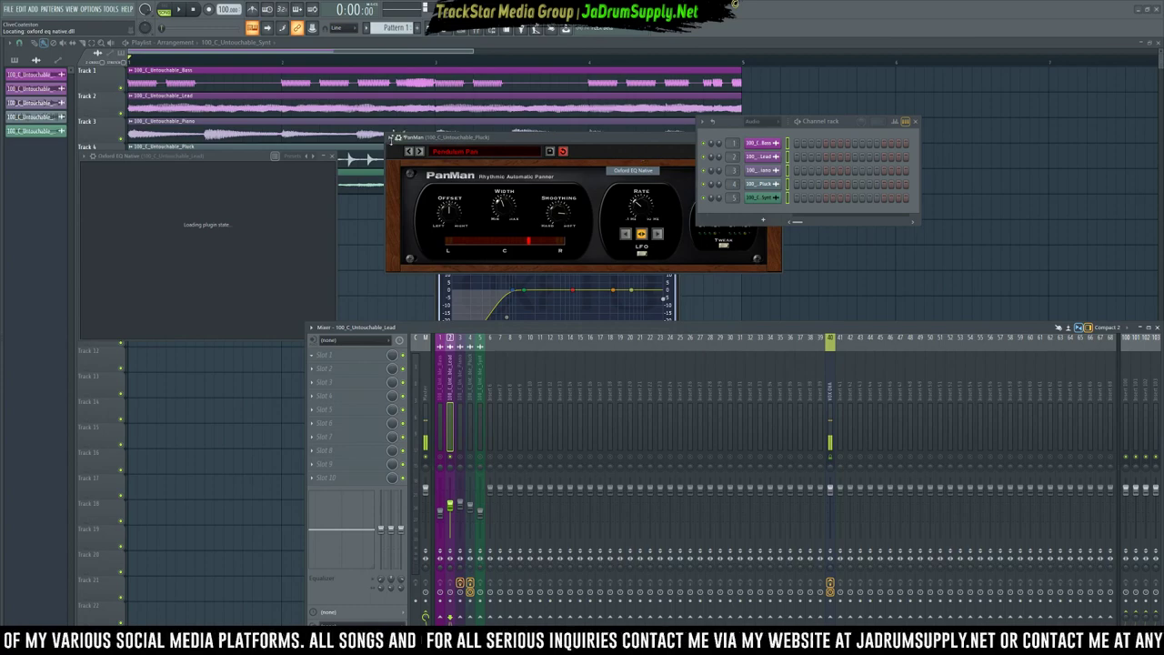
drag(229, 155, 579, 82)
Enable the lead EQ's low filter with a slope of 18 and a cutoff of about 76 Hz during playback.
click(459, 209)
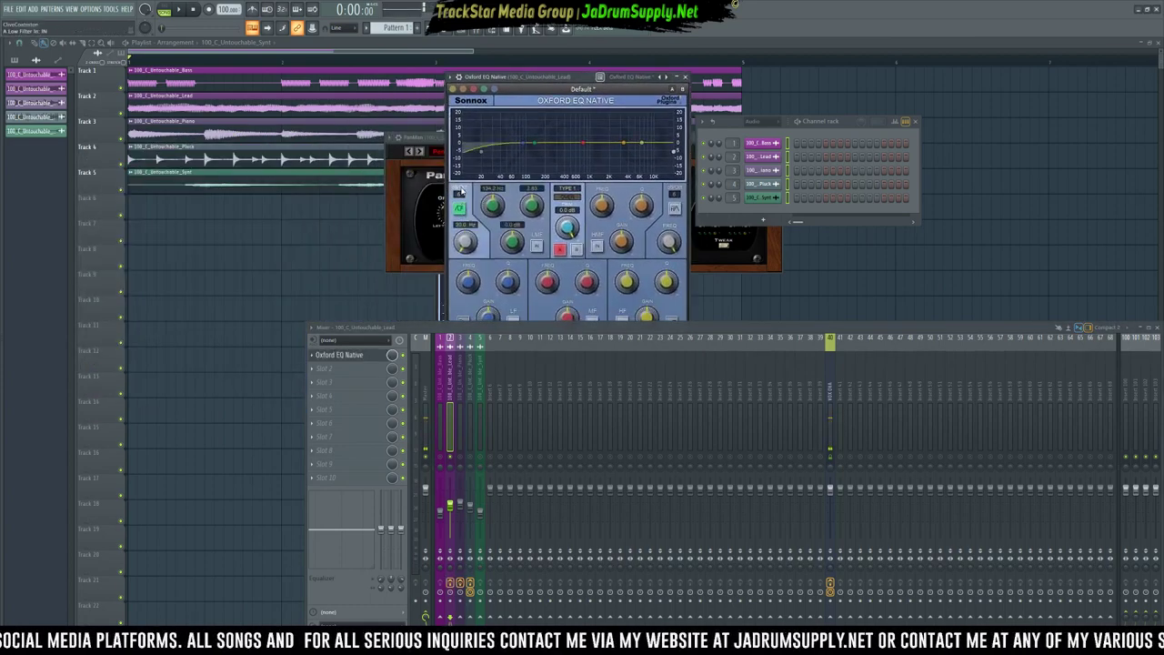
click(461, 197)
click(465, 214)
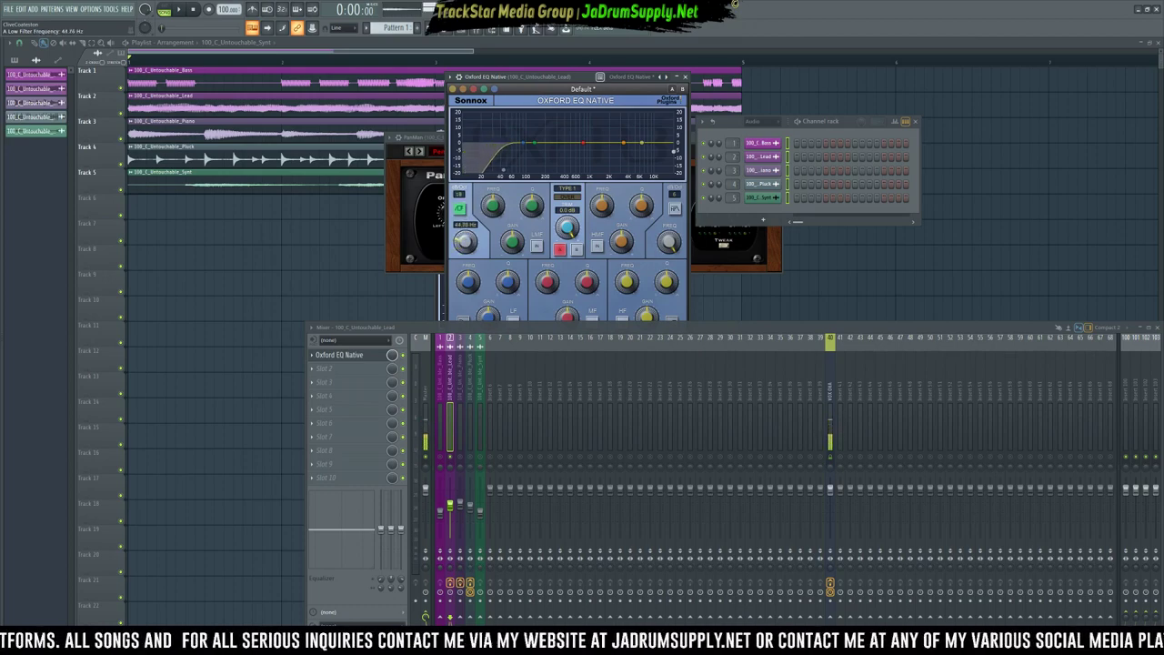
key(space)
drag(464, 241, 464, 230)
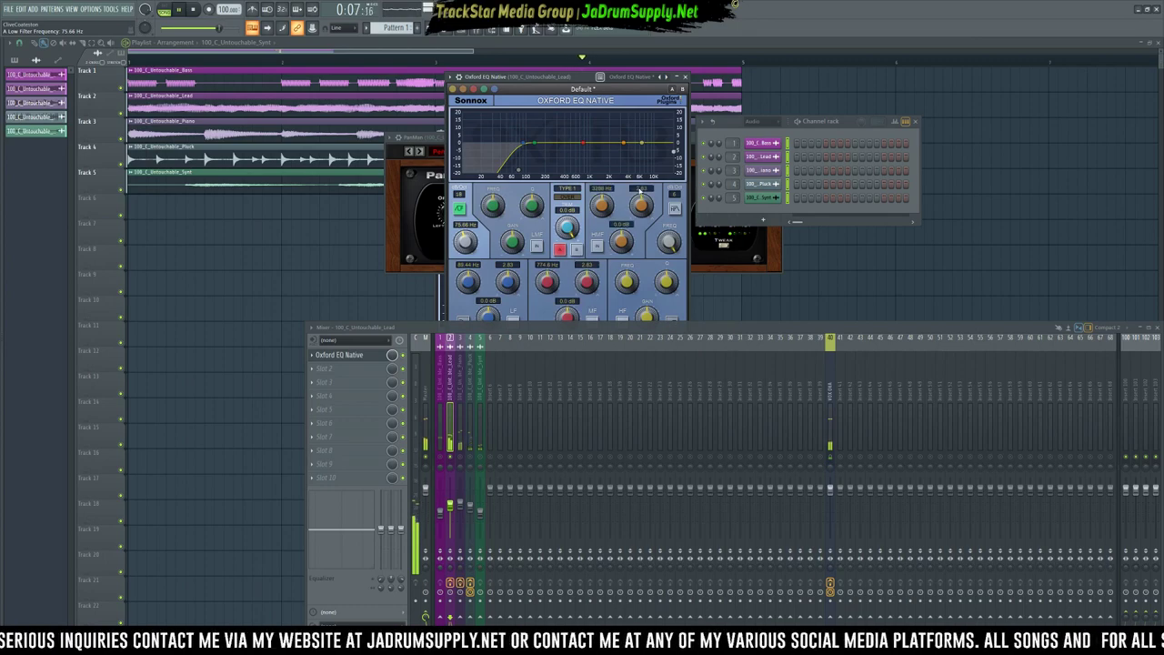
Enable the lead EQ's high-frequency band as a shelf with about +1.83 dB of gain during playback, and close the EQ.
drag(626, 82, 610, 67)
key(space)
drag(628, 305, 619, 285)
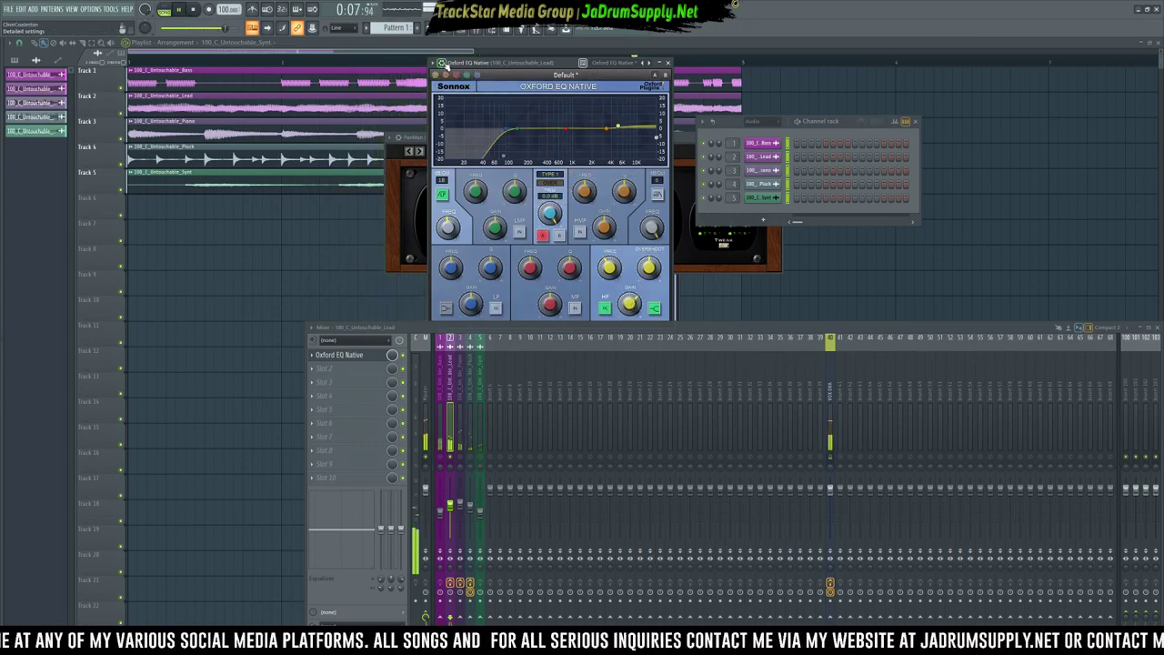
click(442, 63)
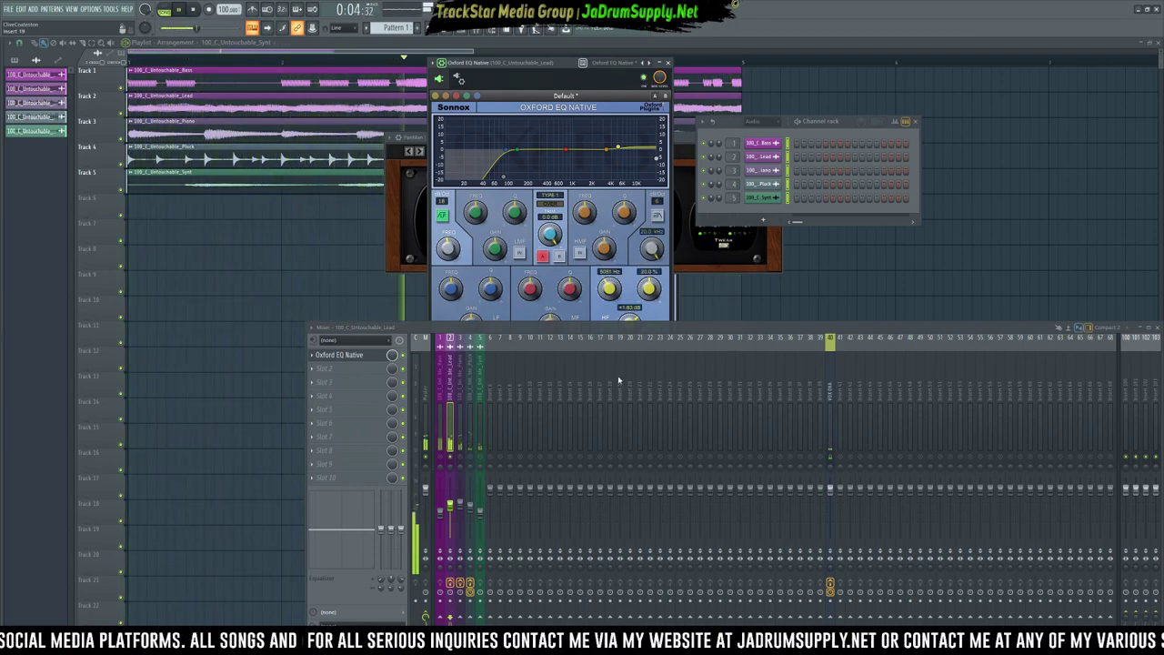
key(space)
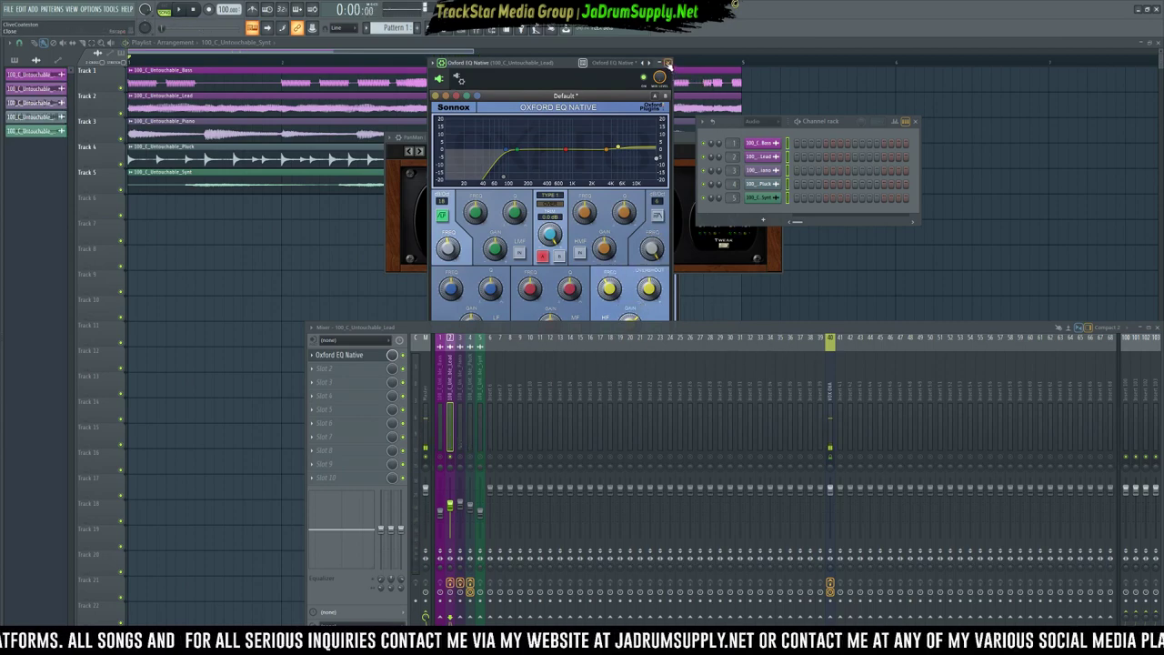
click(667, 63)
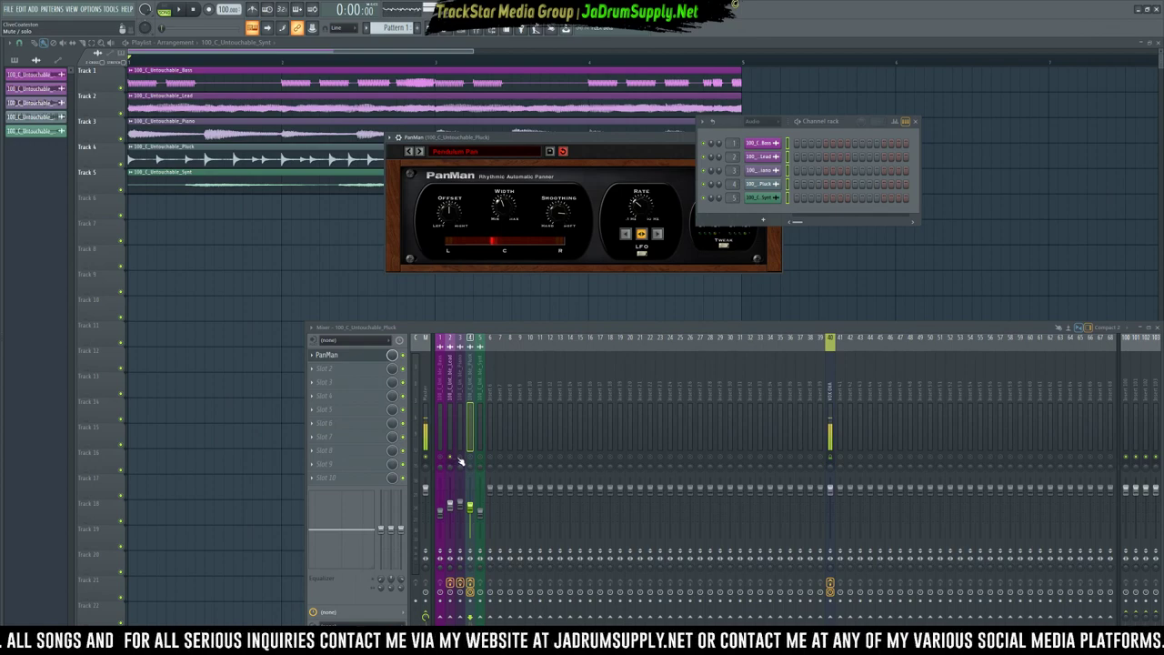
Play the loop to check the equalized lead in the mix with the Lead mixer track selected.
key(space)
click(450, 505)
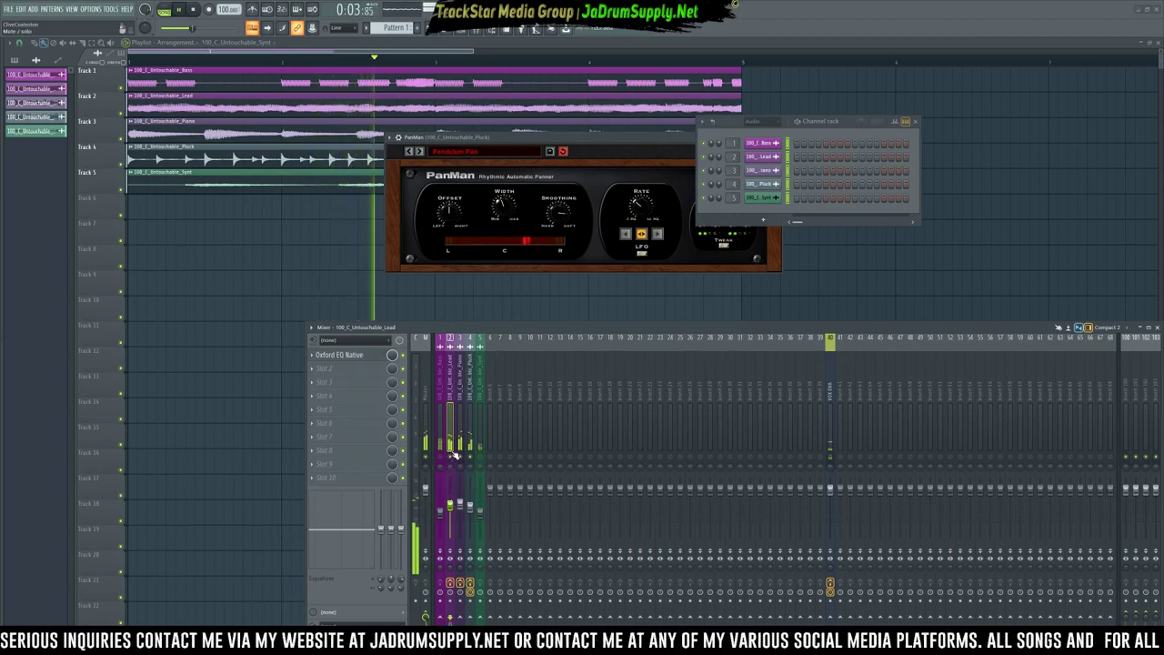
key(space)
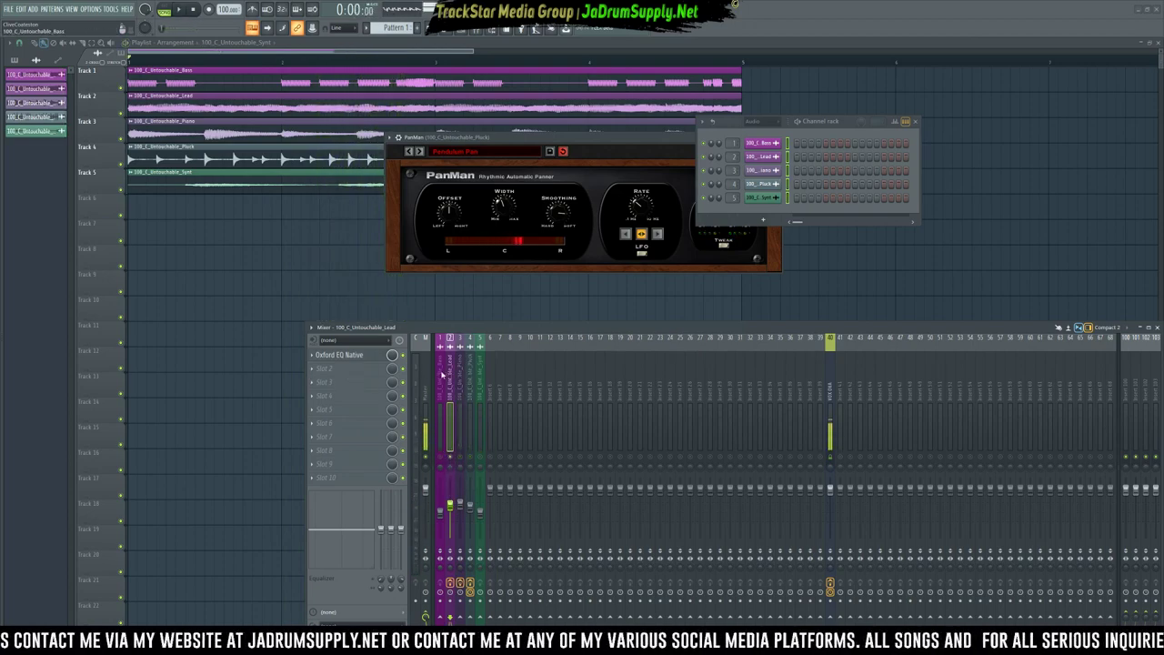
Try Soundtoys MicroShift in the Lead track's second effect slot with style III during playback.
click(333, 376)
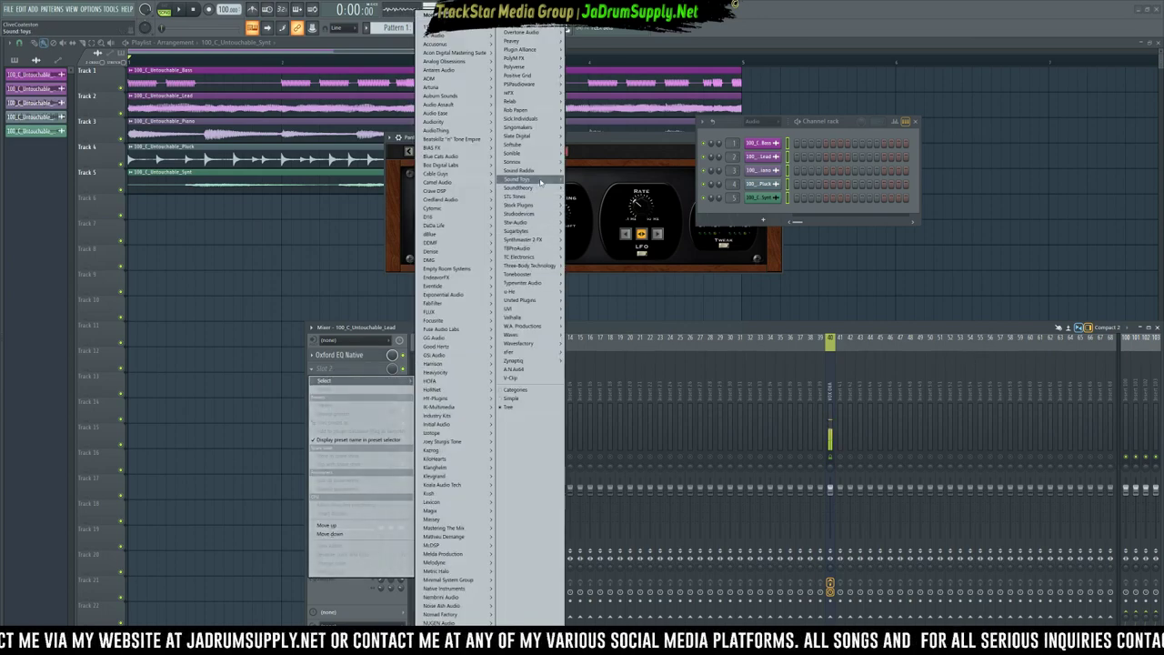
mouse_move(519, 179)
mouse_move(584, 213)
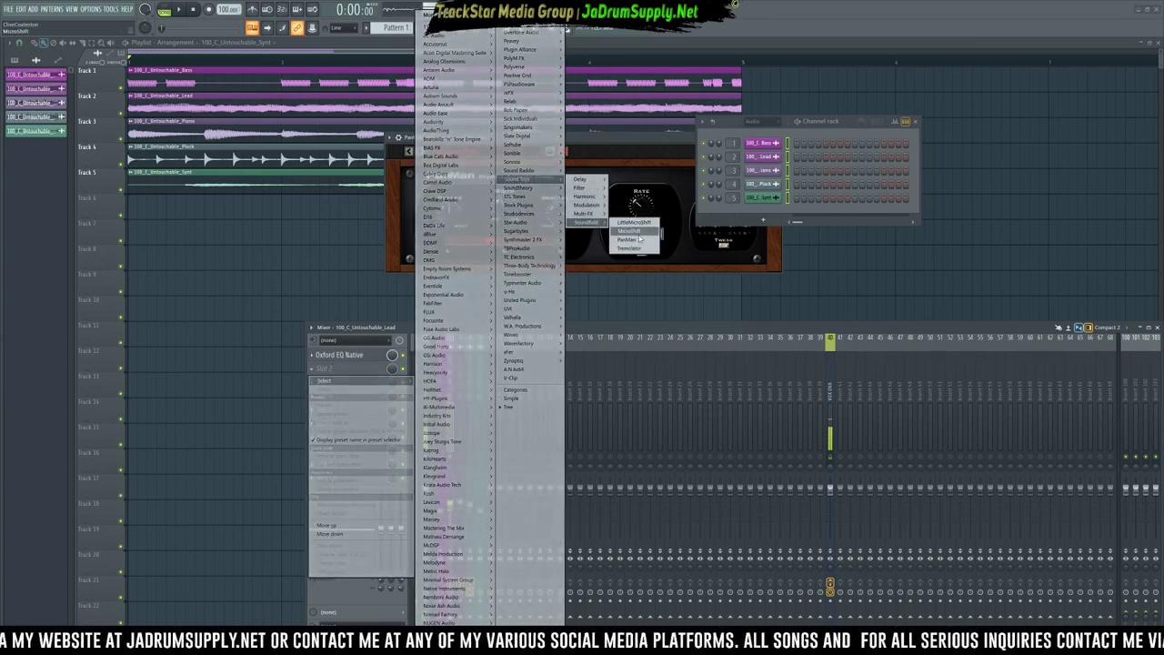
click(636, 233)
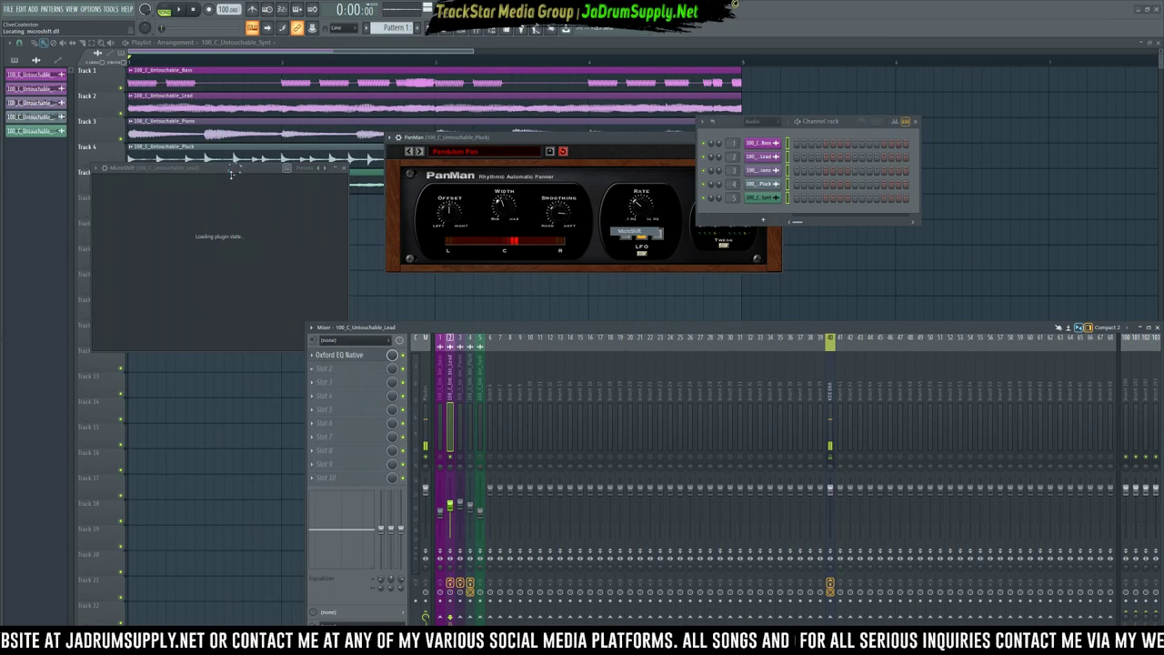
drag(231, 167, 429, 166)
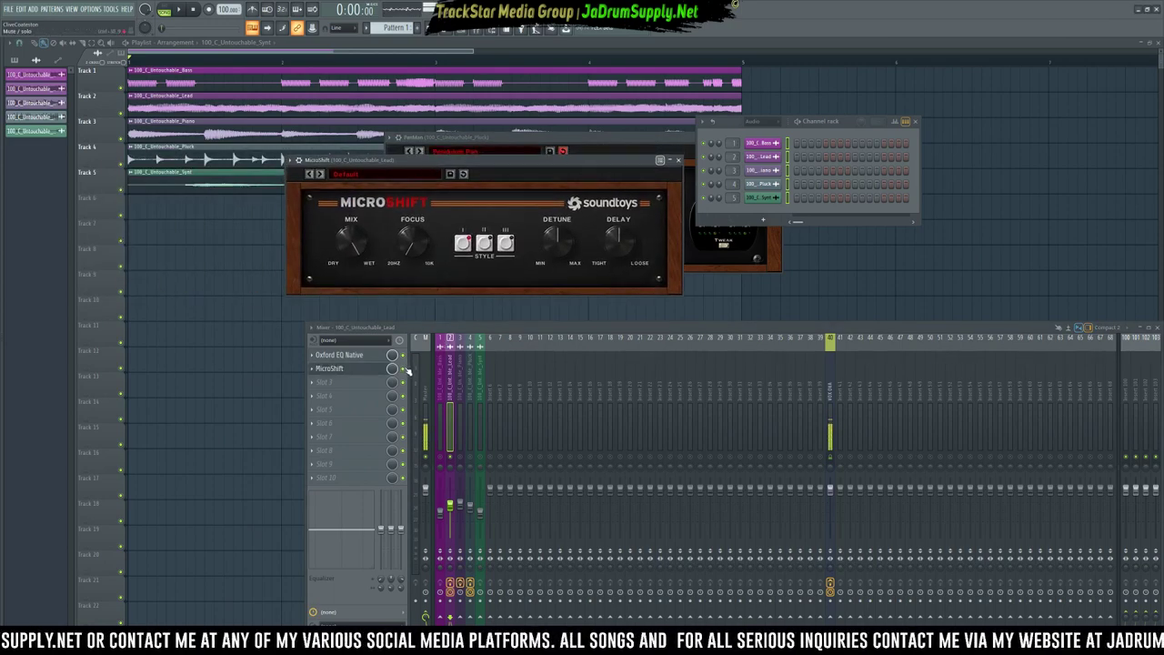
key(space)
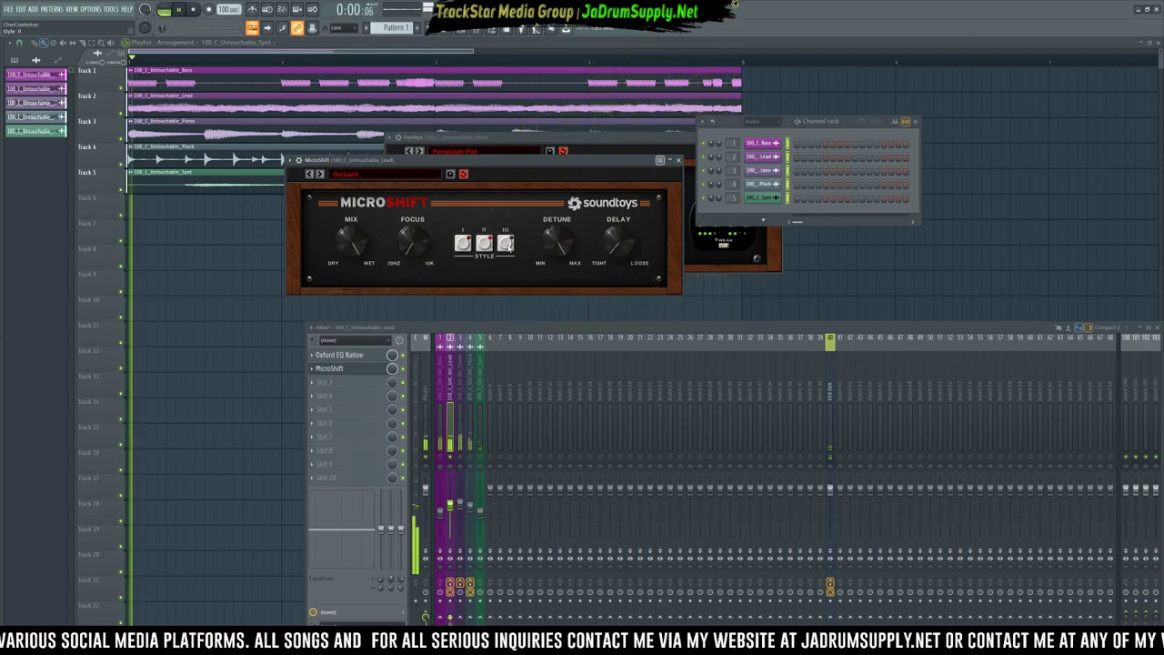
click(505, 243)
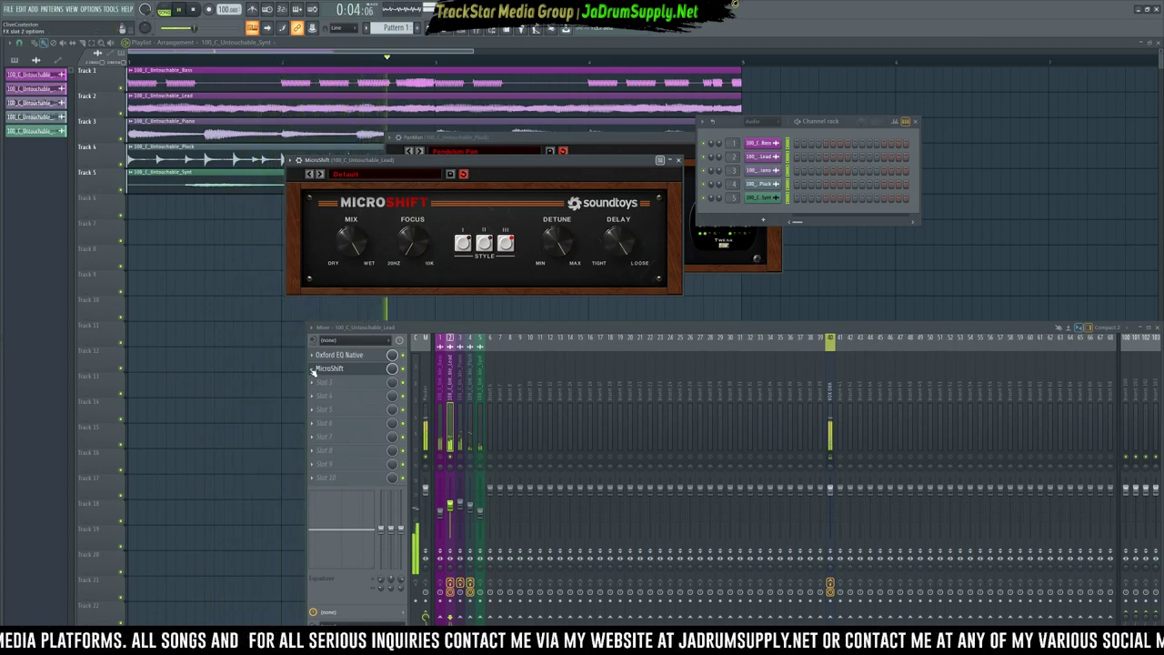
Replace MicroShift on the Lead track with Polyverse Wider, set its width to 53% and play the loop.
right_click(359, 369)
mouse_move(359, 386)
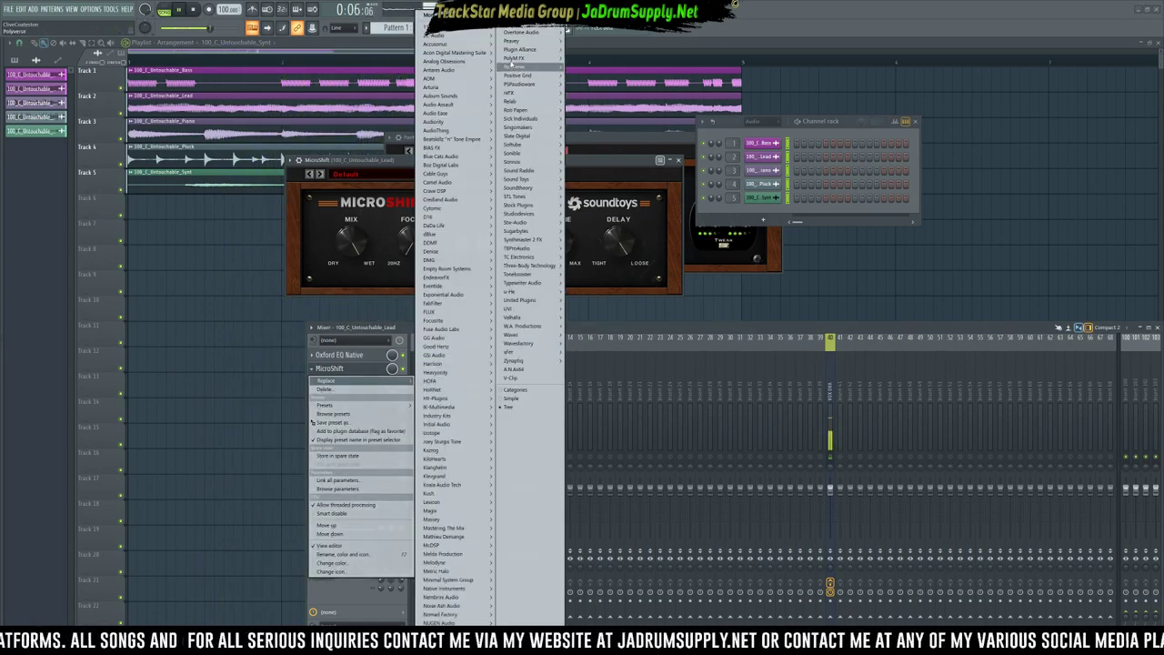
mouse_move(544, 69)
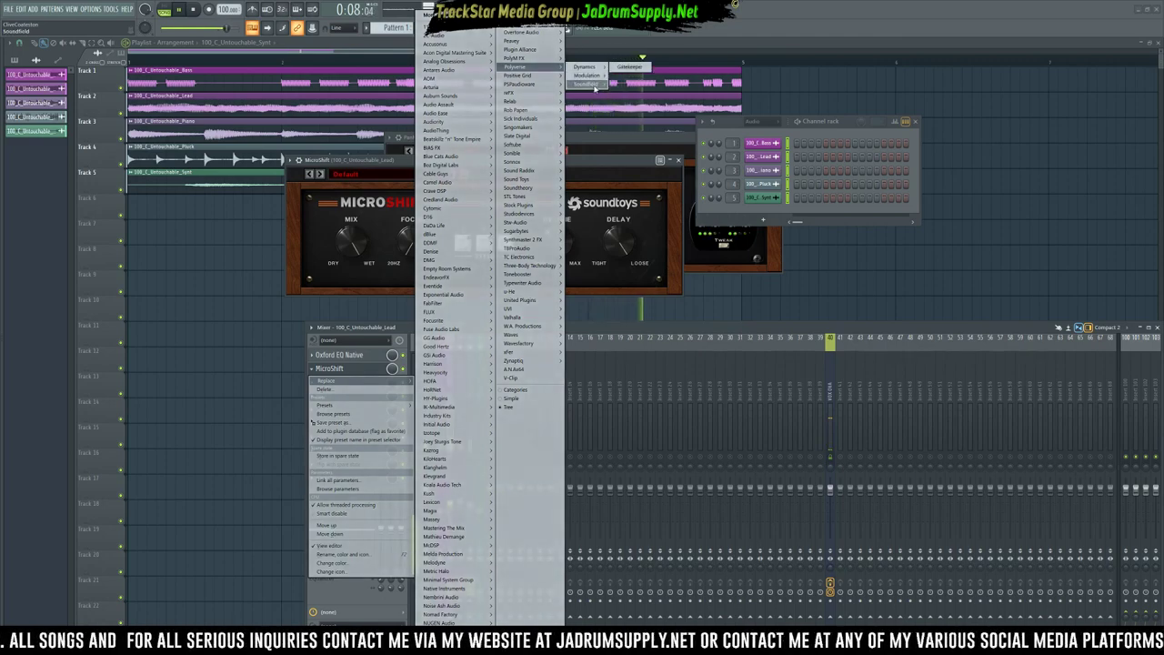
click(628, 85)
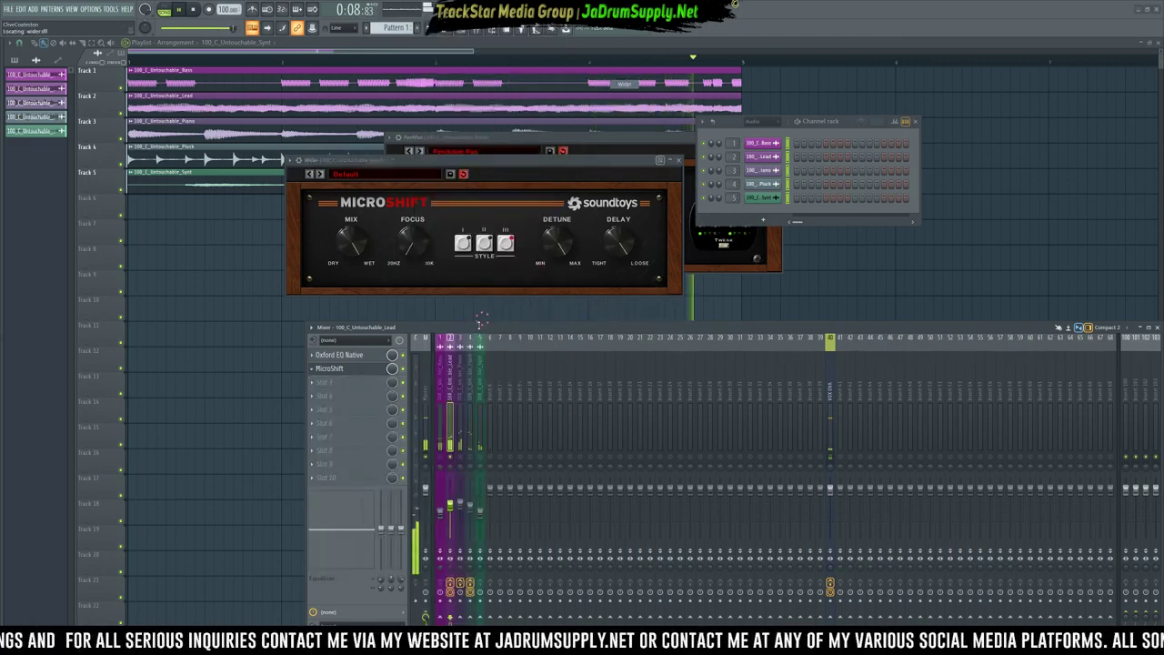
key(space)
drag(448, 161, 537, 196)
drag(522, 271, 520, 236)
key(space)
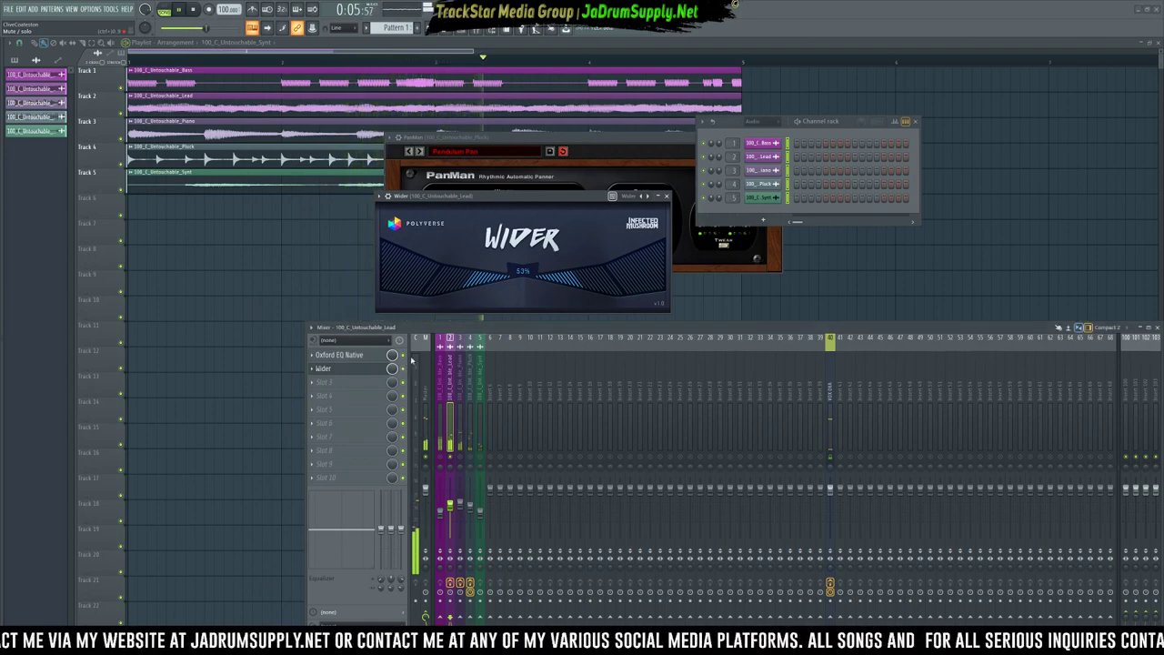
Raise the Lead's Wider width to 72%, stop playback and unsolo the Lead mixer track.
drag(518, 276, 519, 254)
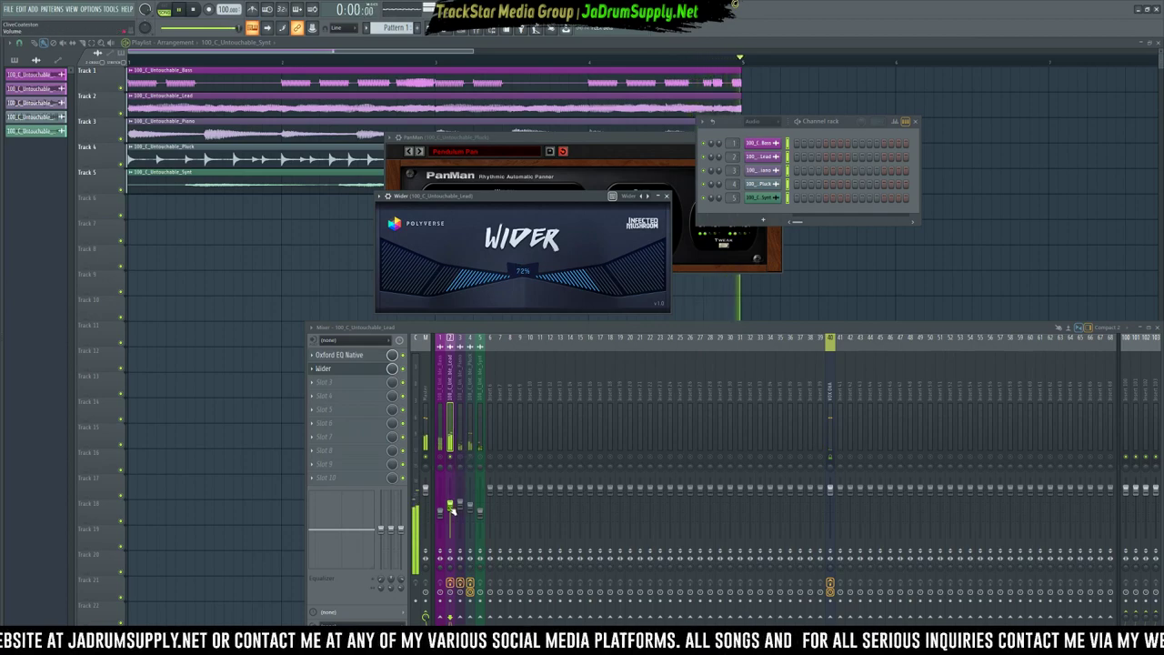
key(space)
right_click(451, 457)
right_click(451, 457)
right_click(452, 457)
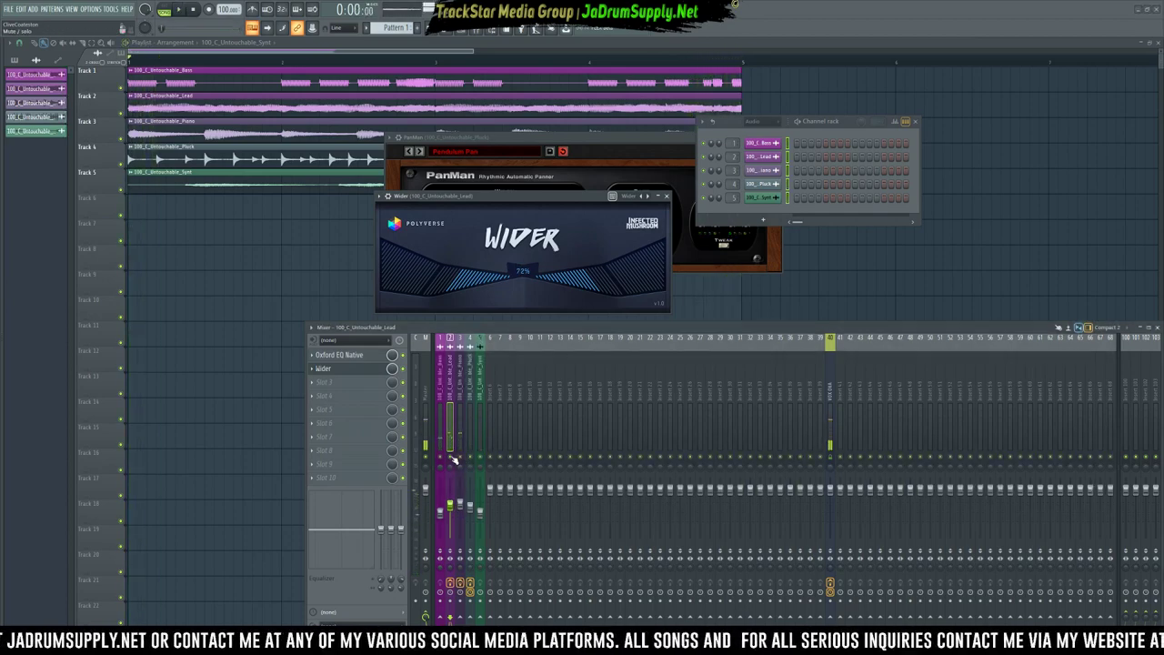
Rebalance the mix during playback by lowering the synth, raising the bass to about 64% and setting the lead to about 62%.
click(481, 521)
key(space)
drag(449, 509, 440, 510)
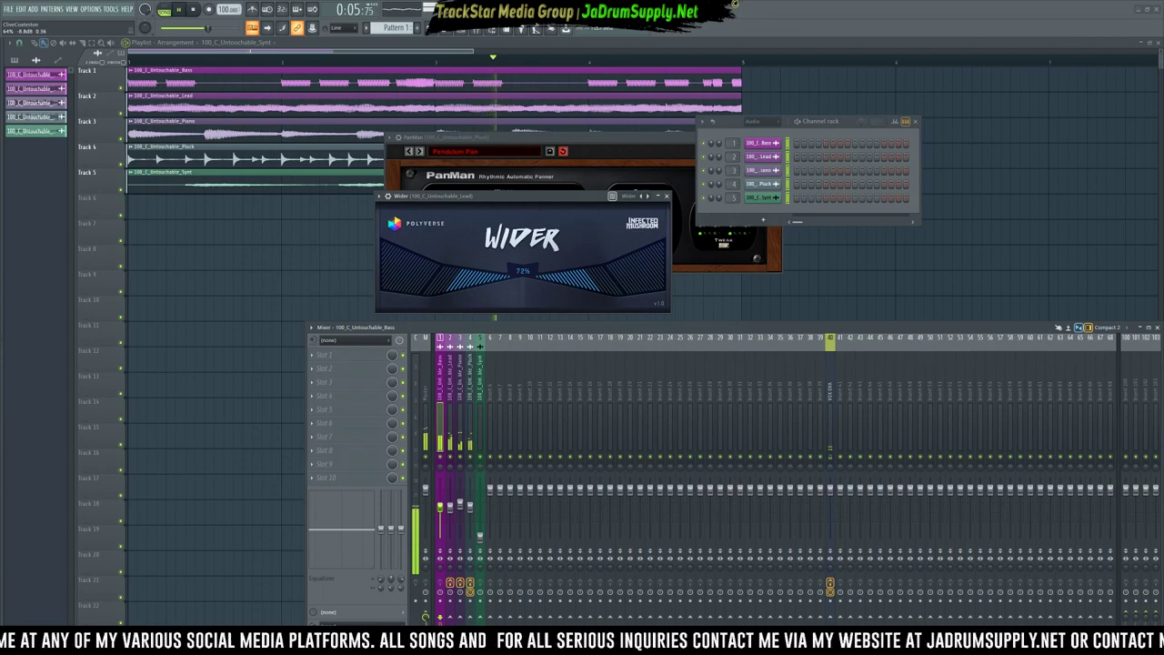
click(449, 514)
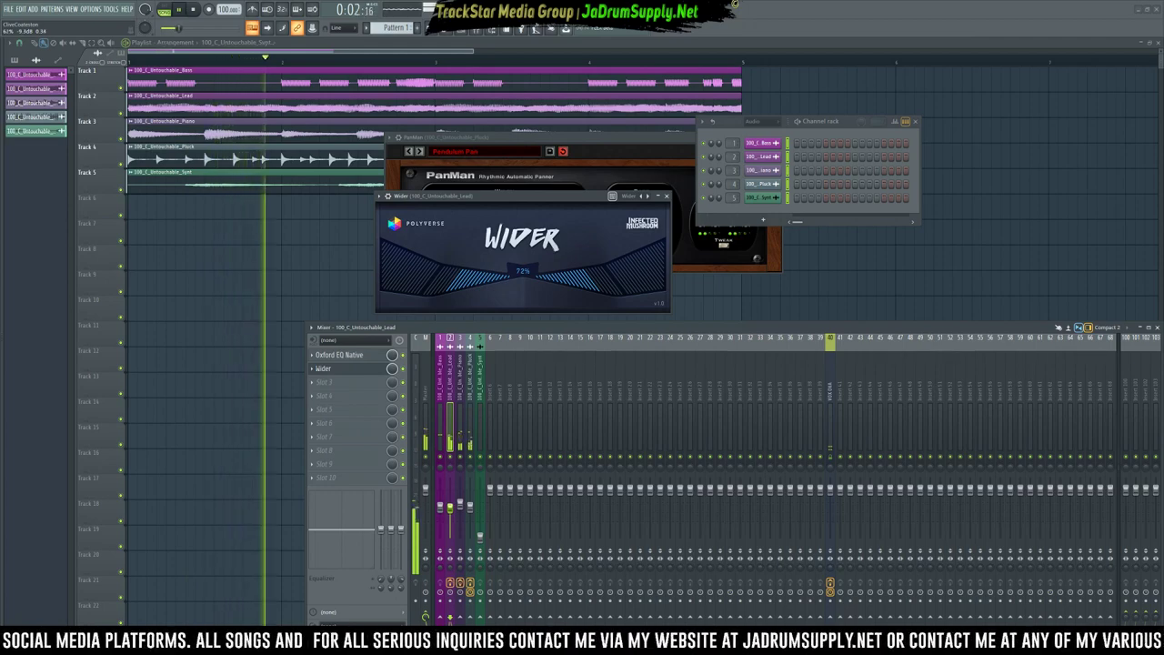
Isolate the Bass and Lead mixer tracks and play them together to check how they interact.
right_click(443, 458)
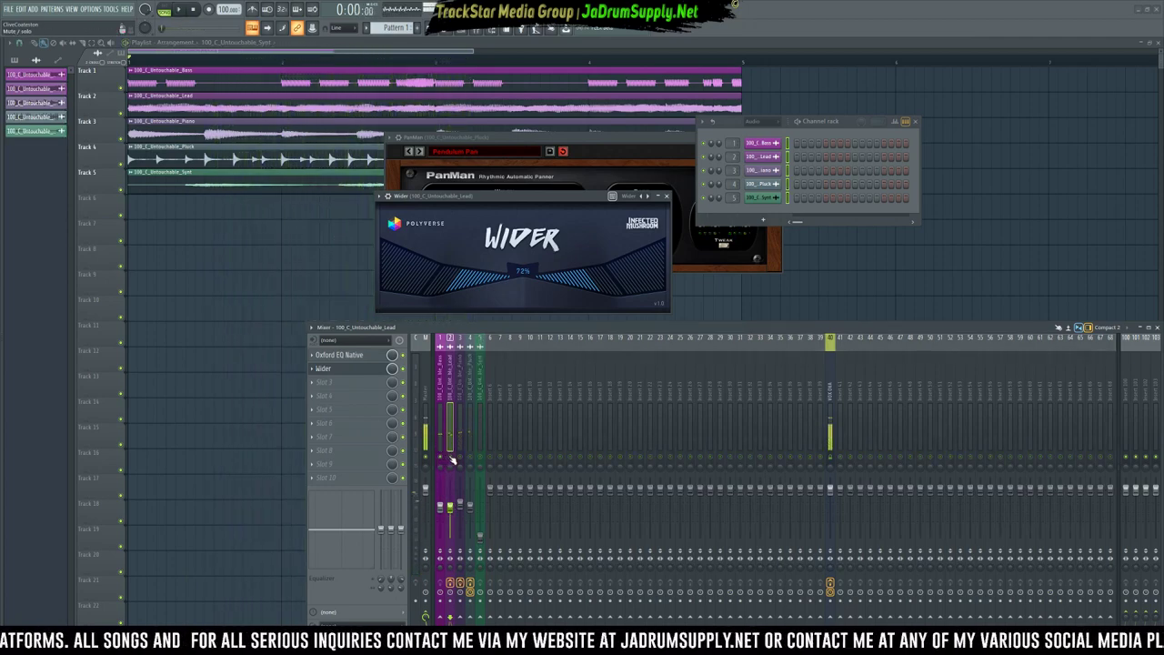
key(space)
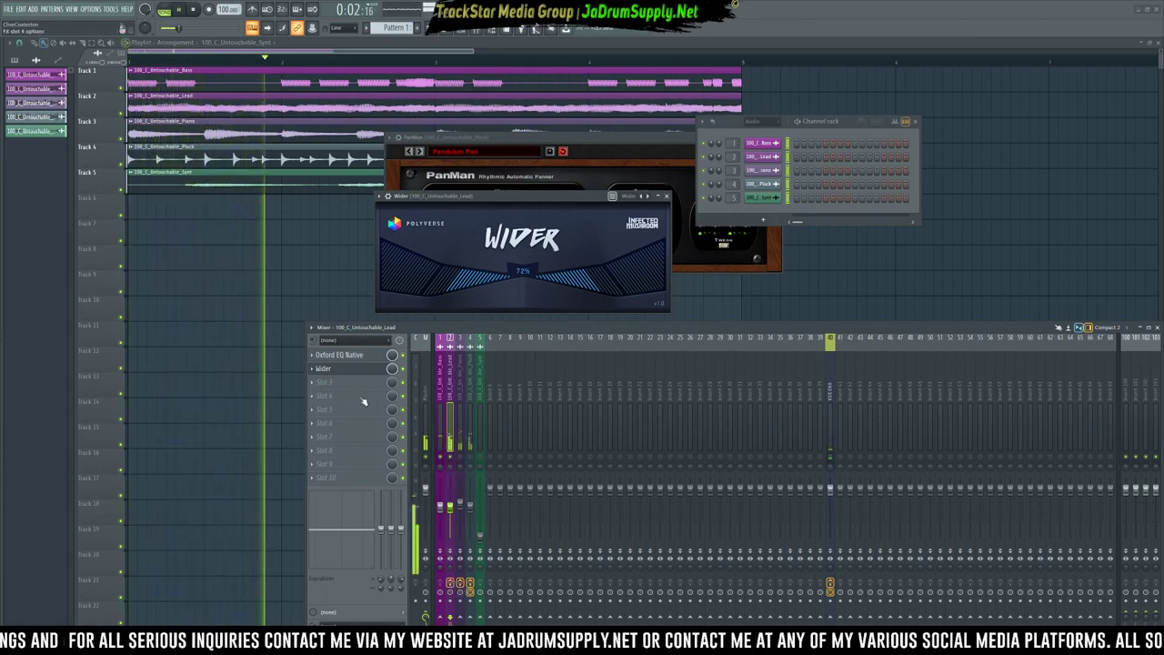
key(space)
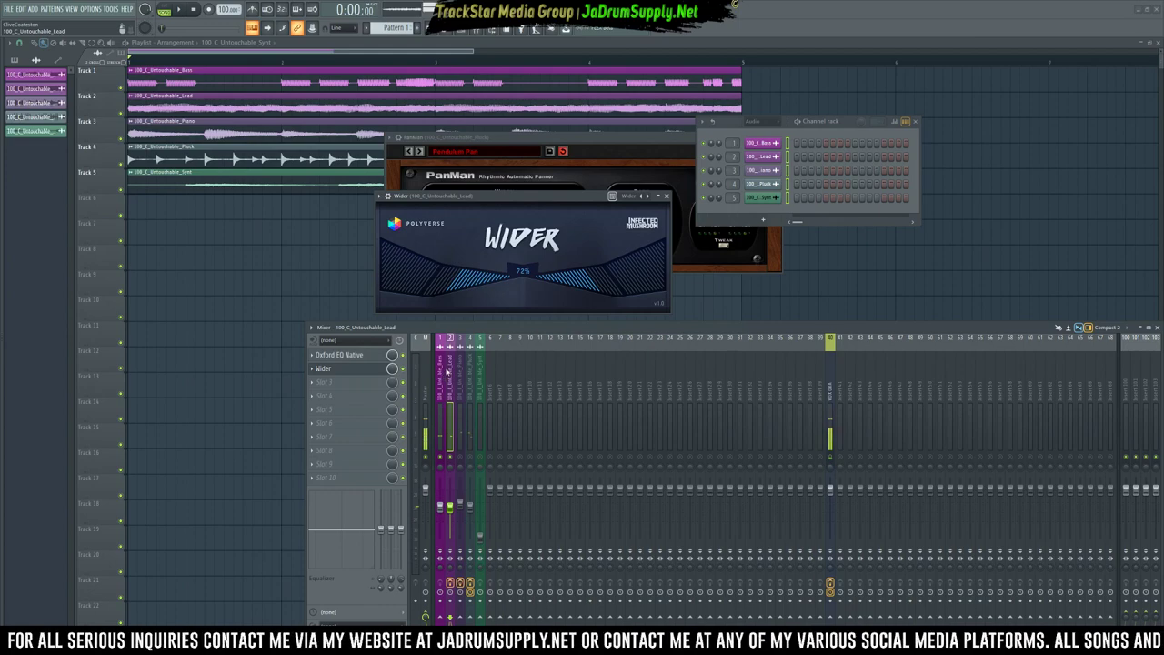
Load FabFilter Pro-C 2 into the Lead track's third effect slot and move its window clear of the other plugins.
click(325, 384)
mouse_move(468, 307)
mouse_move(514, 312)
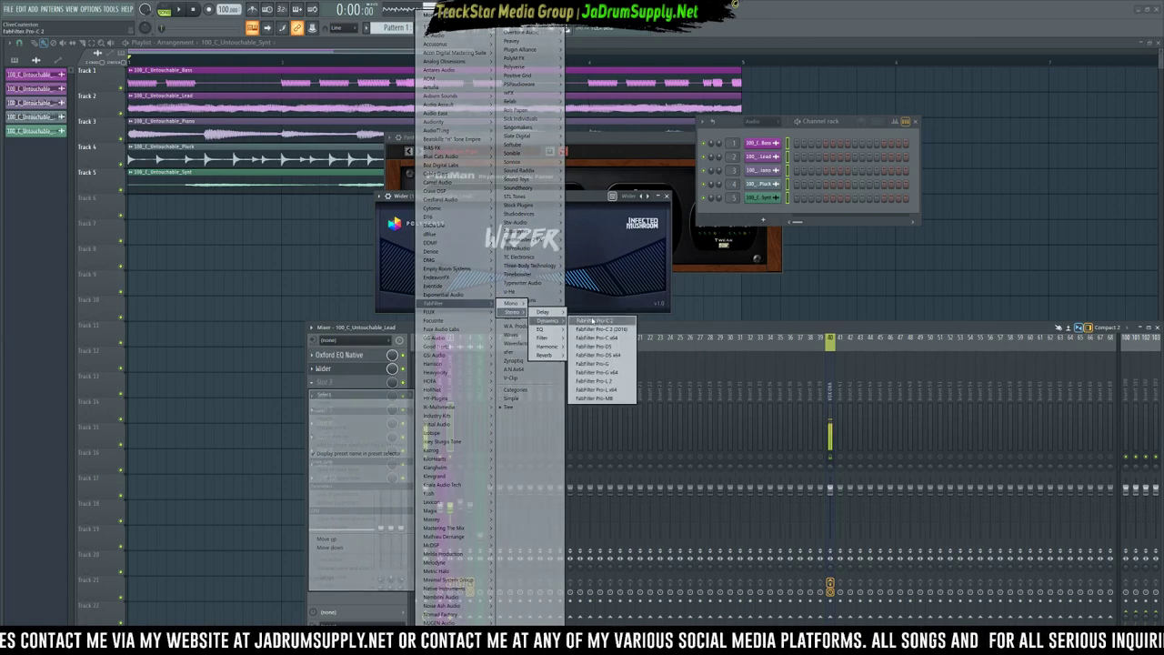
click(592, 318)
drag(166, 84, 865, 91)
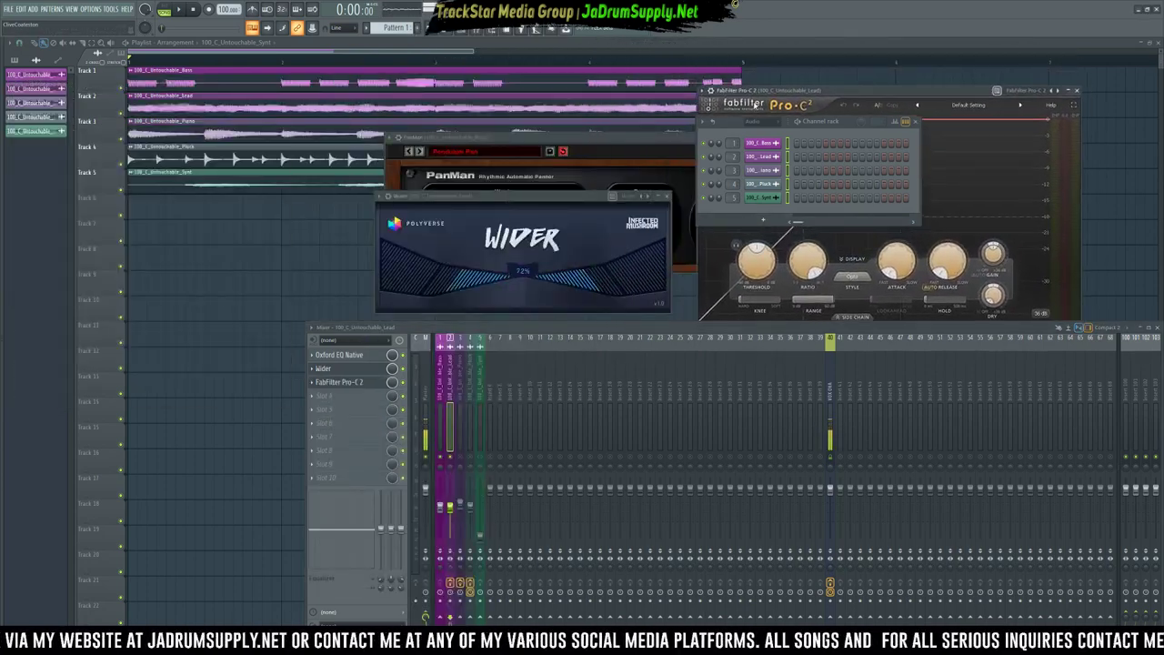
Route the Bass track as the sidechain input of the Lead's Pro-C 2, closing the Channel rack that covers it.
click(440, 387)
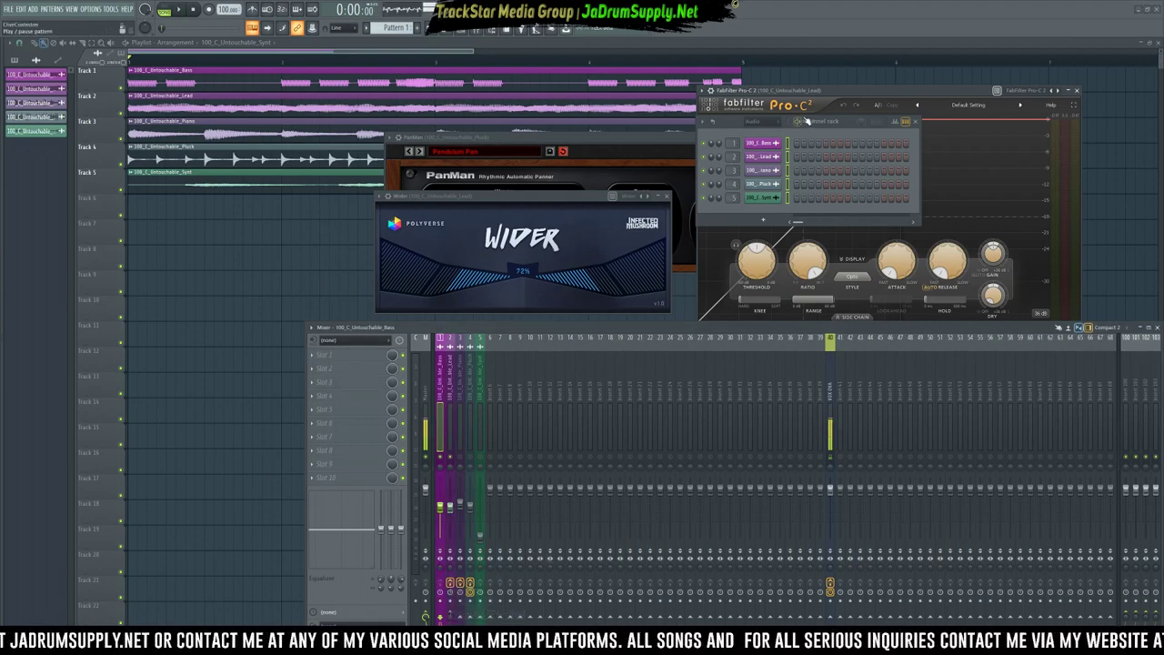
click(915, 120)
click(713, 90)
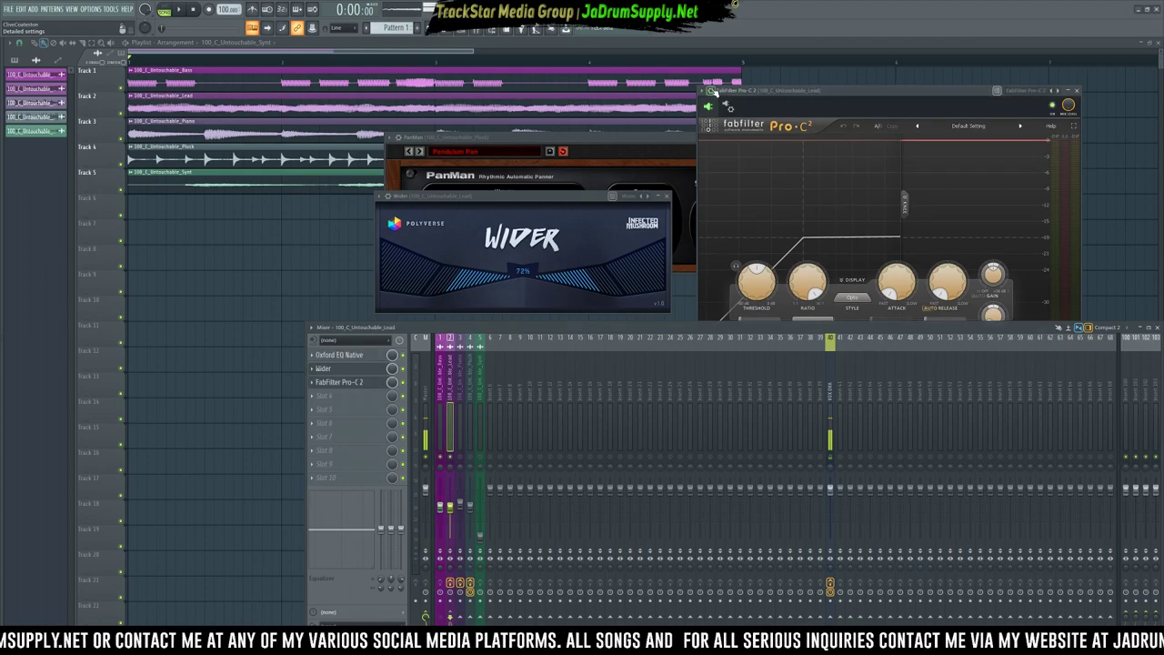
click(730, 108)
right_click(725, 231)
click(744, 245)
click(708, 108)
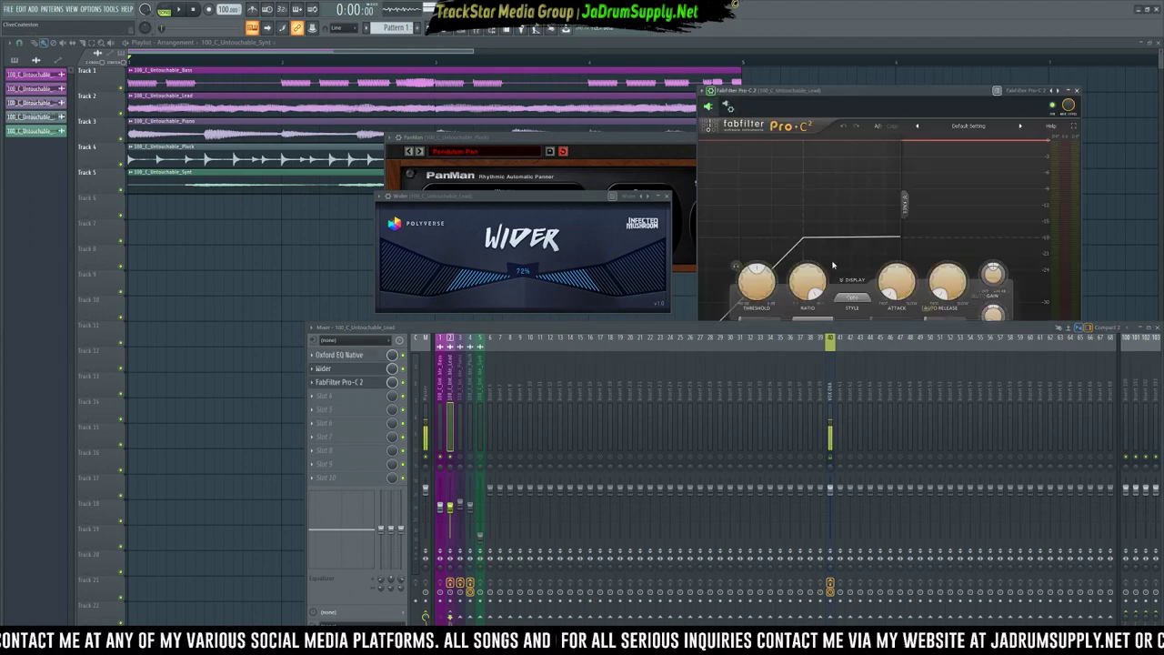
Uncover the whole Pro-C 2 window by hiding the Mixer, and play the loop to check the sidechain compression.
drag(823, 92, 770, 75)
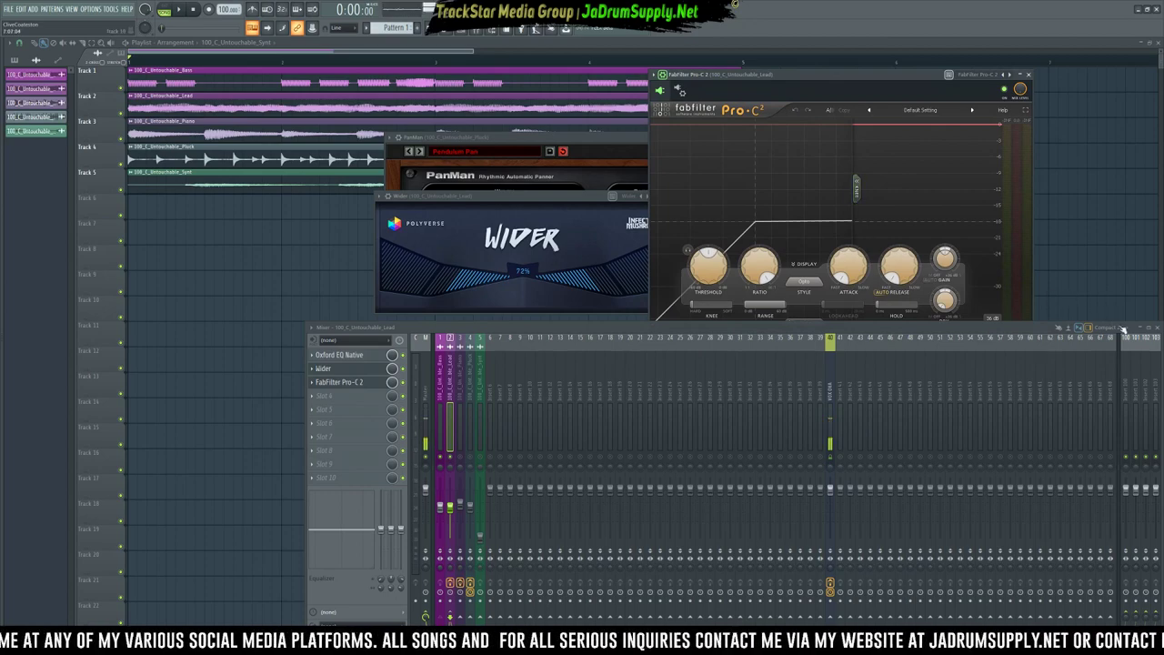
click(1157, 328)
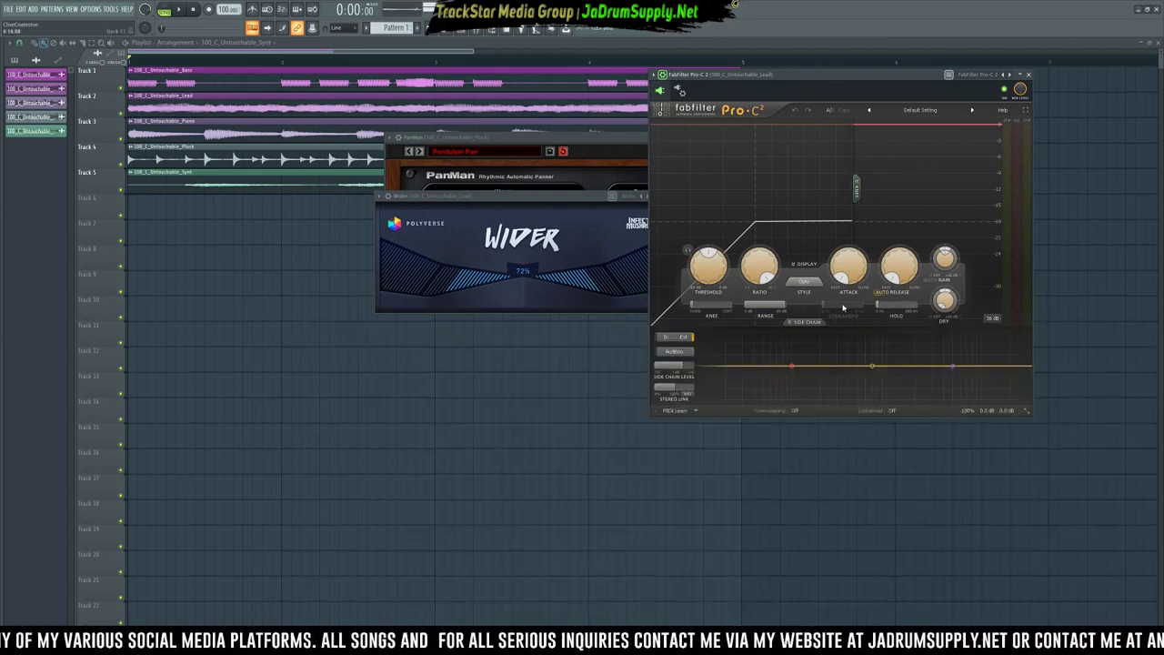
key(space)
click(804, 322)
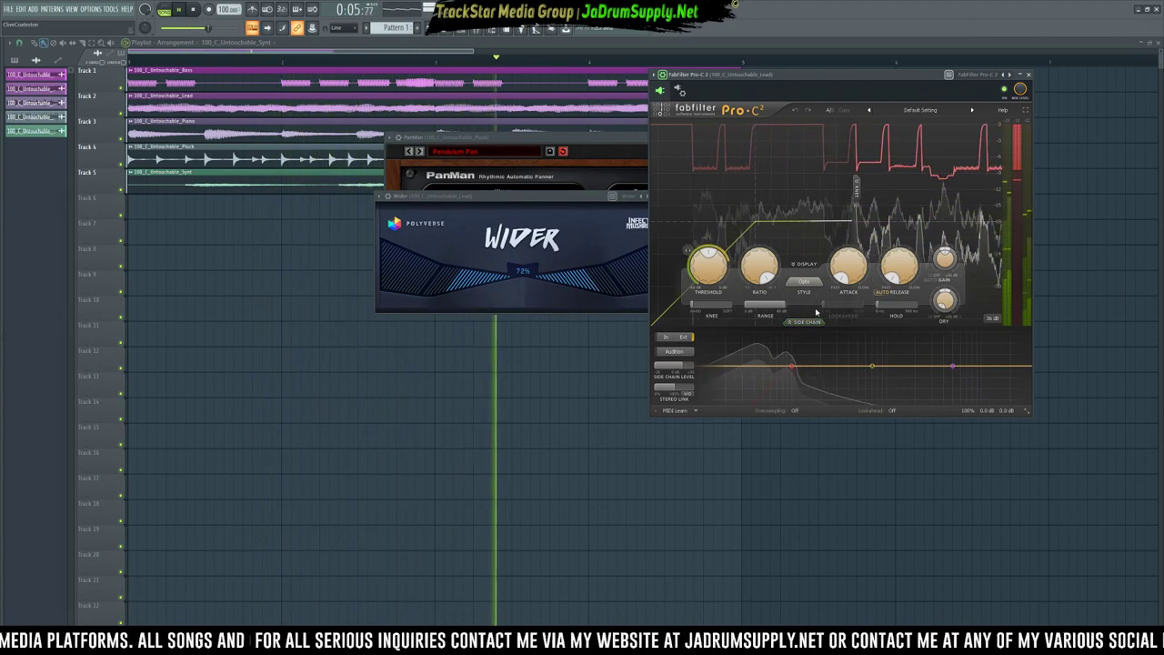
key(space)
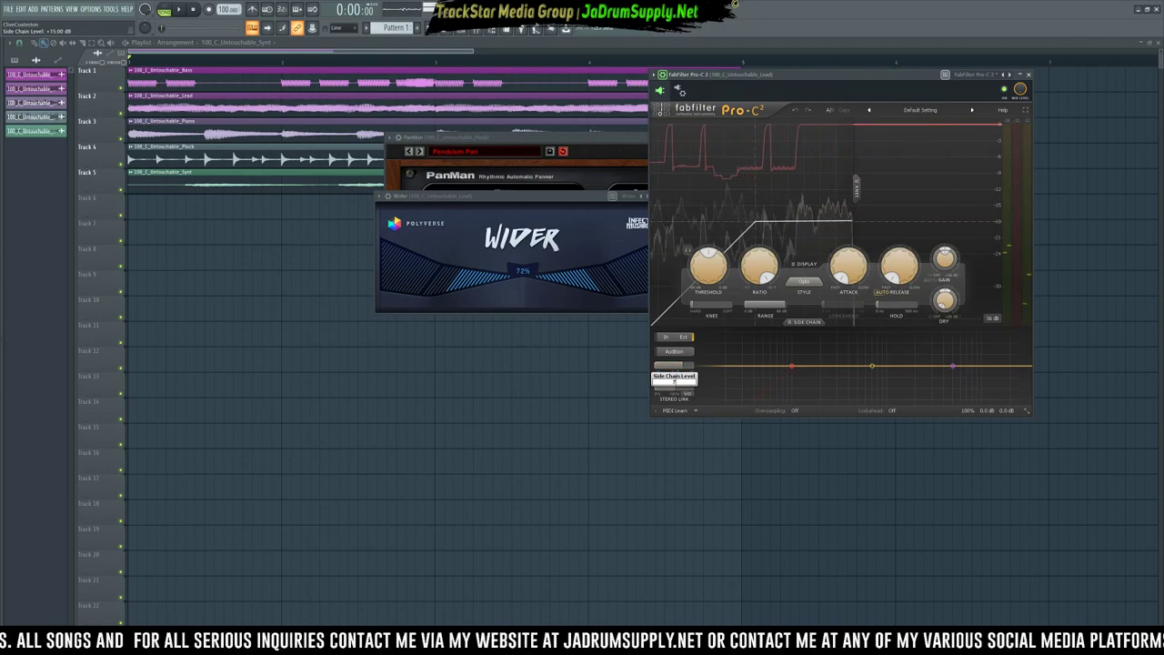
Set the Lead's Pro-C 2 to the Clean style with a side chain level of about +11.57 dB during playback.
key(space)
drag(679, 365, 687, 368)
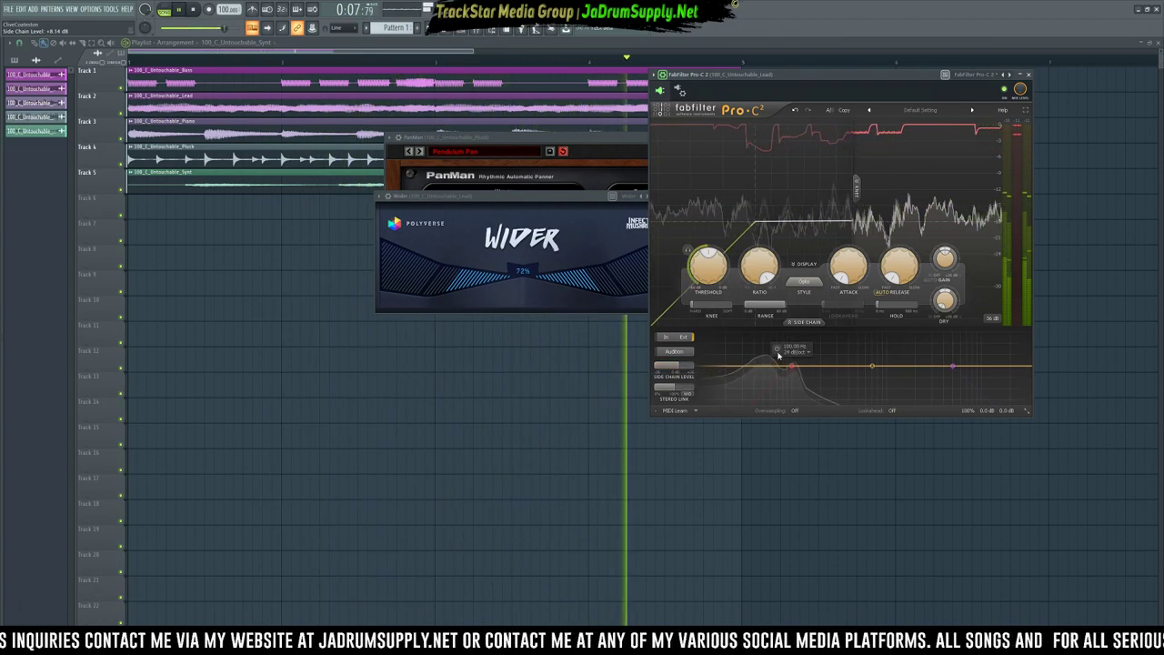
click(804, 282)
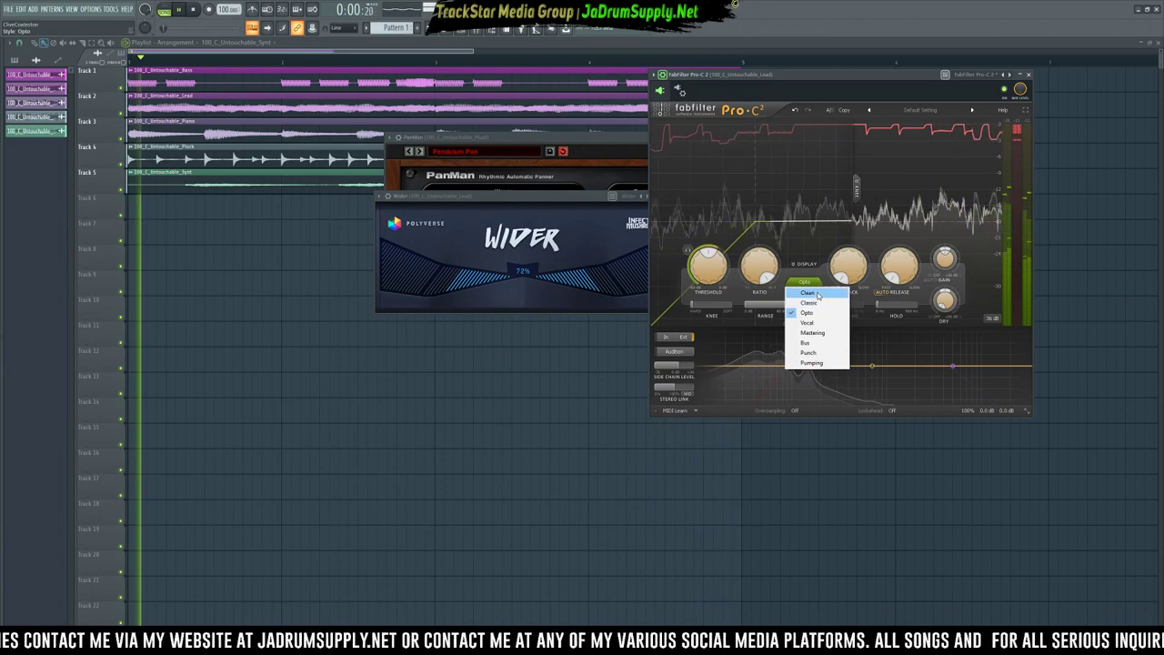
click(817, 294)
drag(680, 369, 687, 365)
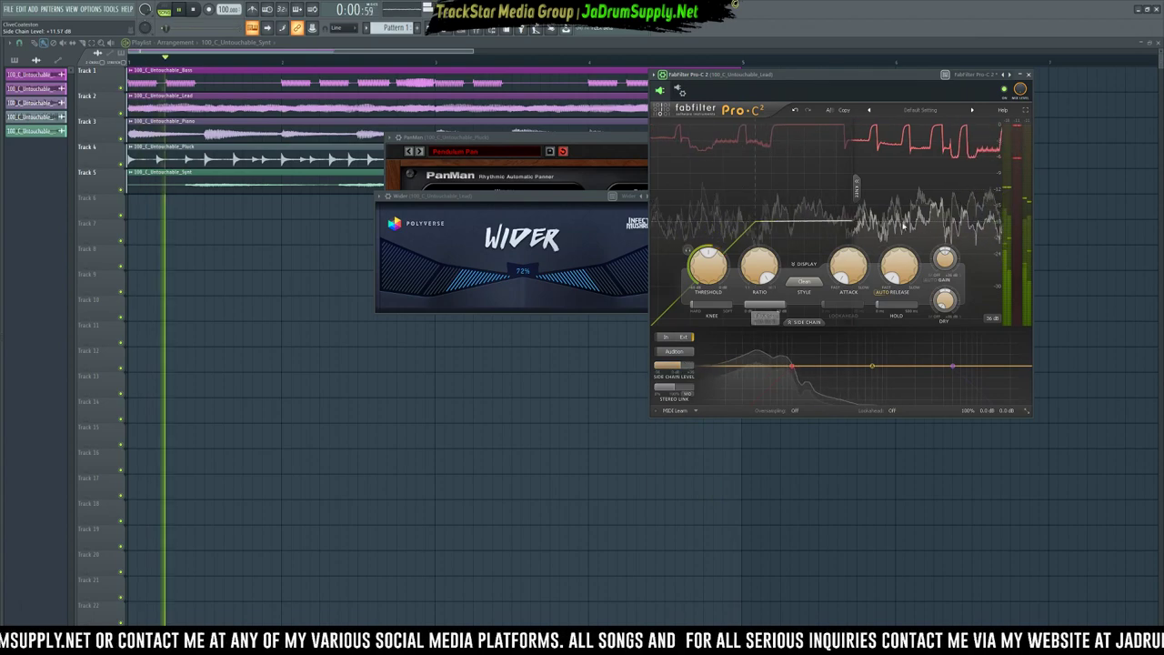
key(space)
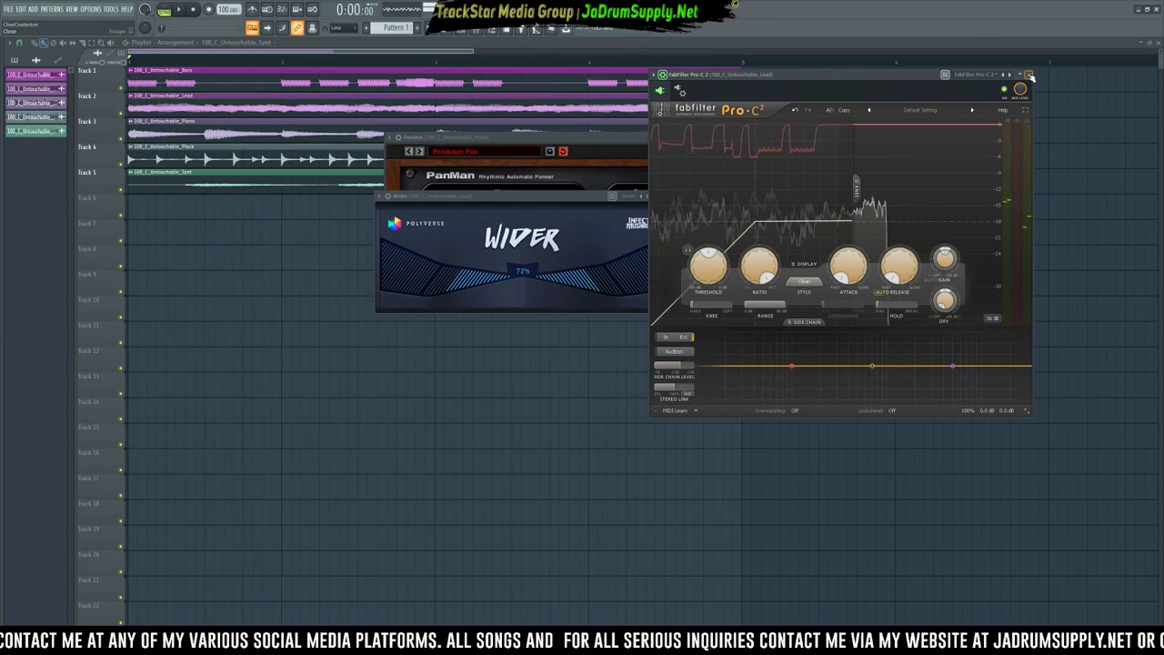
Close the Pro-C 2, Wider and PanMan windows and bring back the Mixer.
click(1028, 75)
key(Escape)
key(Escape)
key(F9)
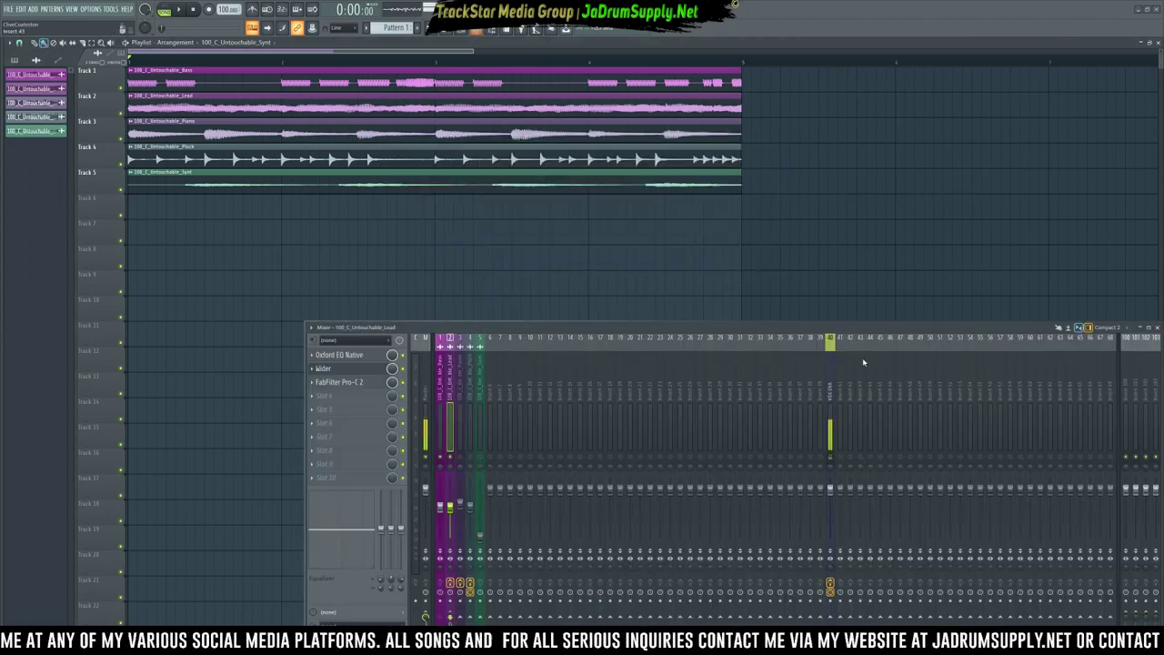
Raise the Bass track's volume slightly while the loop plays, and stop playback.
key(space)
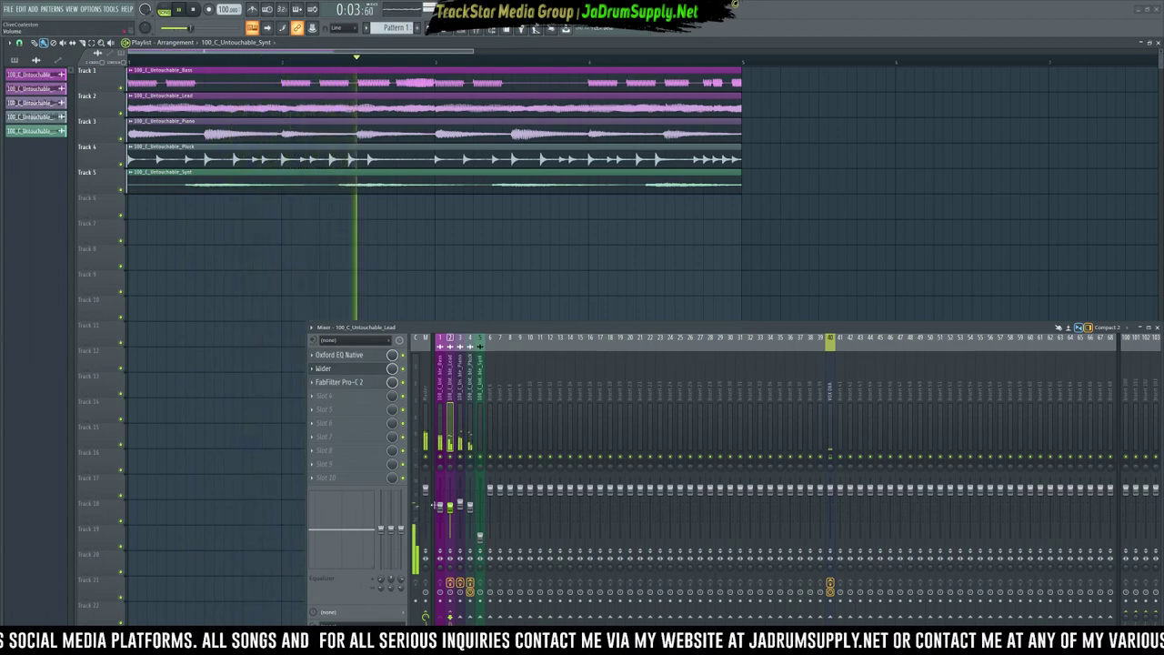
drag(441, 508, 440, 506)
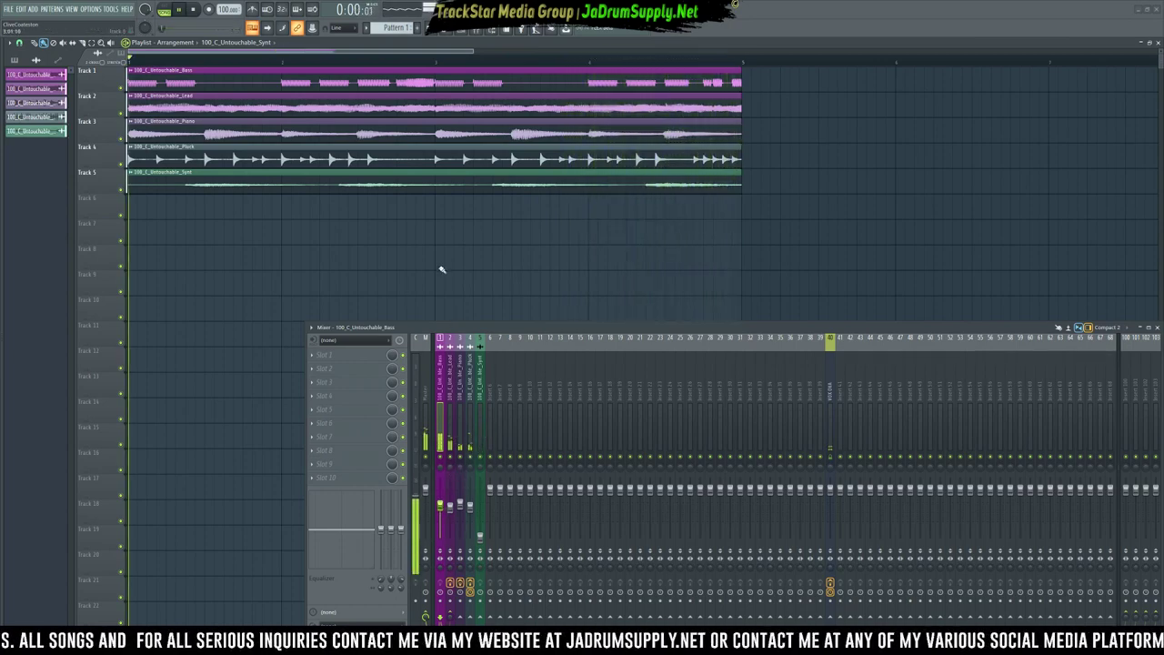
key(space)
Show the Channel rack and place two consecutive two-bar Pattern 1 clips on playlist Track 6, spanning the four-bar loop.
key(F6)
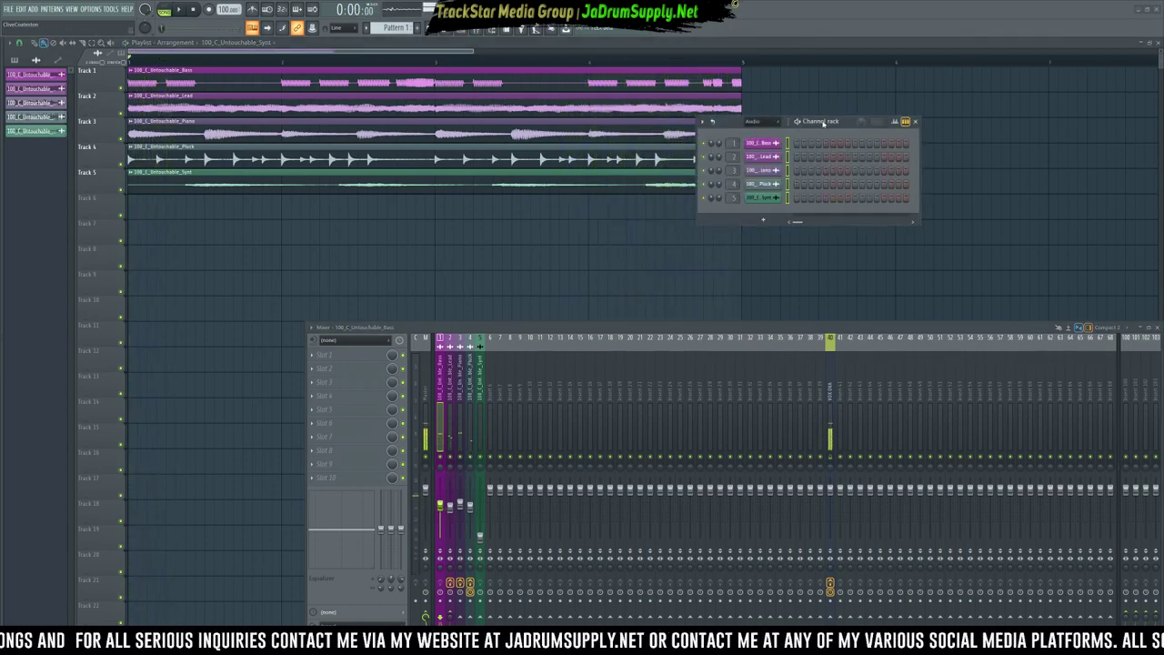
click(15, 60)
drag(25, 71, 132, 193)
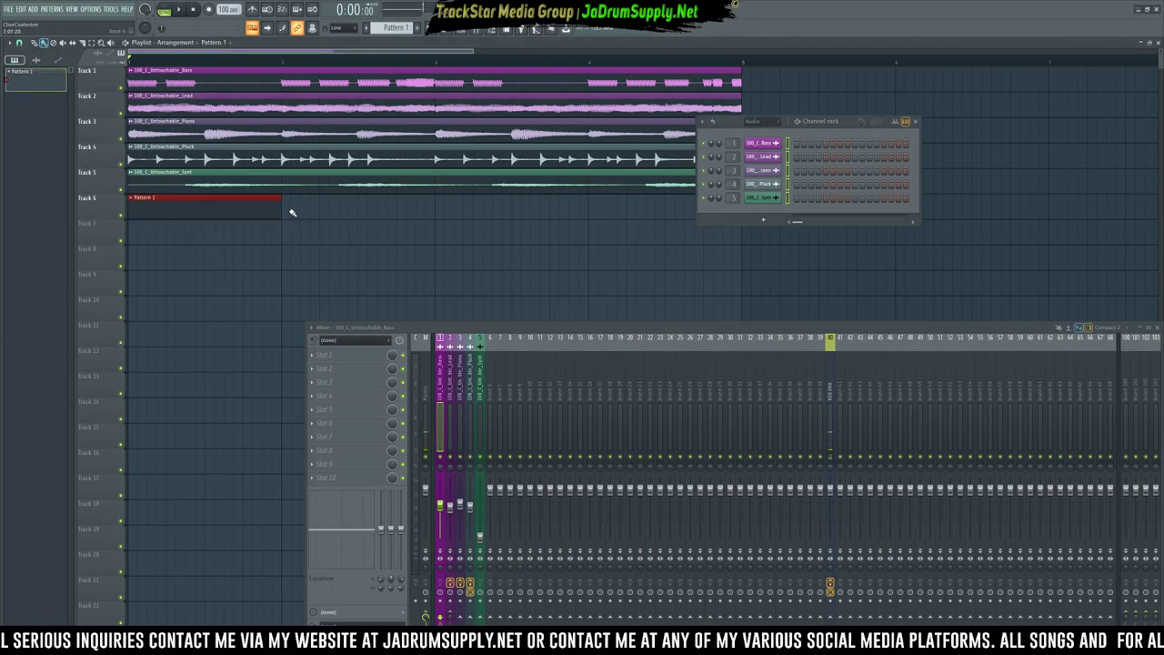
drag(305, 209, 438, 204)
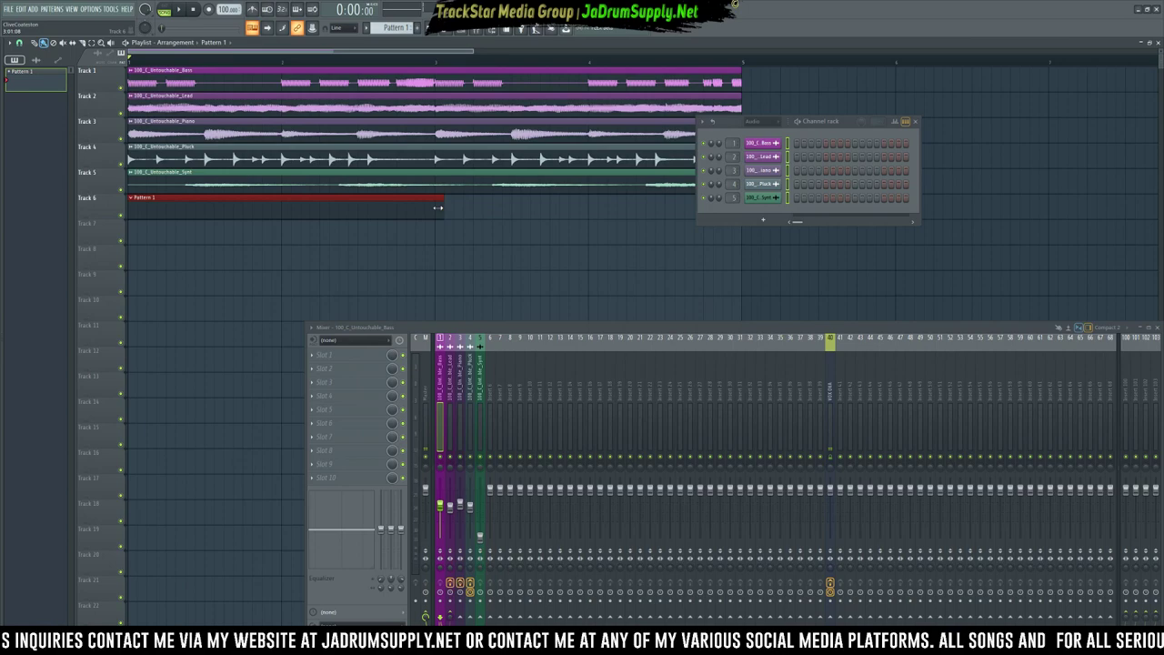
click(472, 209)
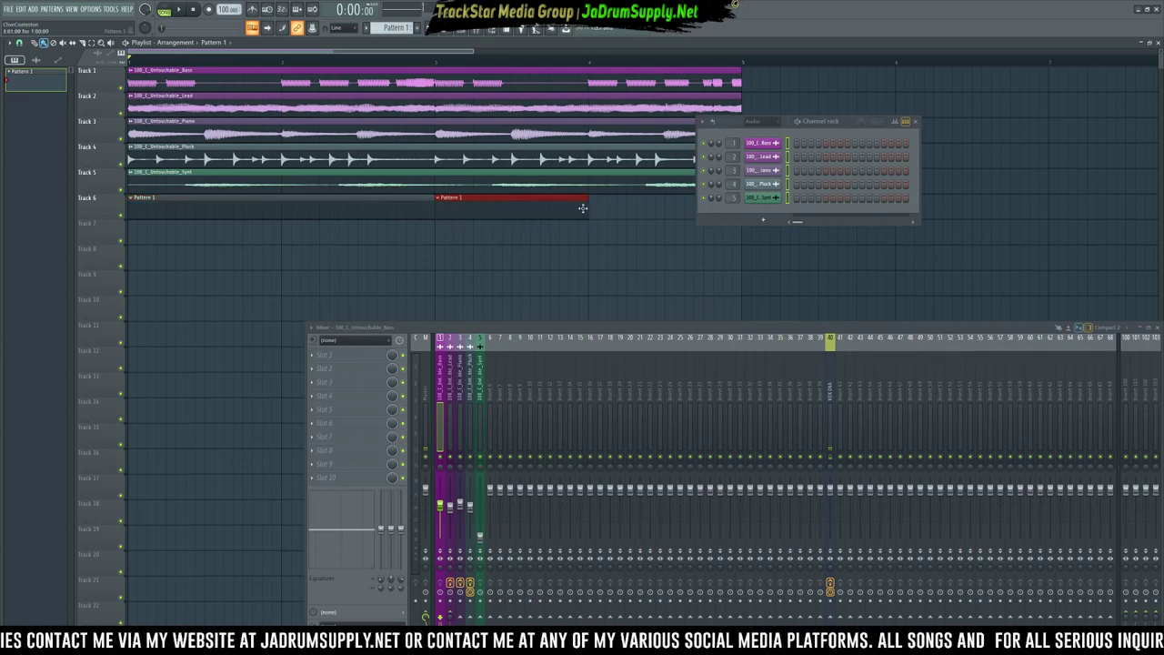
drag(586, 208, 697, 208)
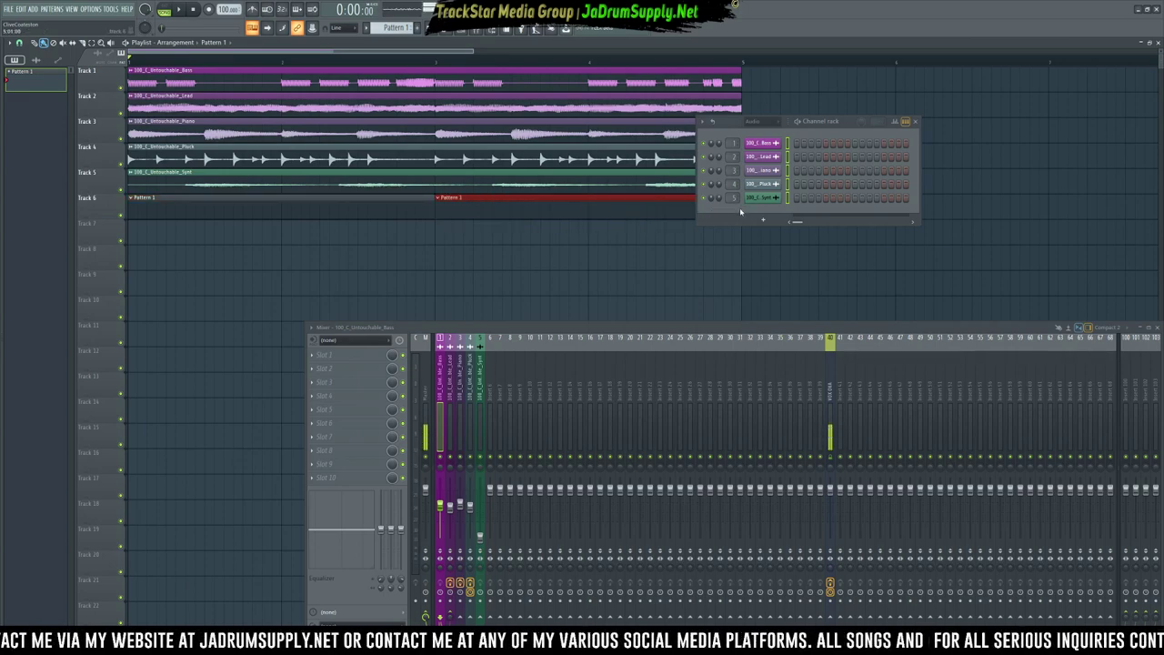
scroll(736, 252, down, 4)
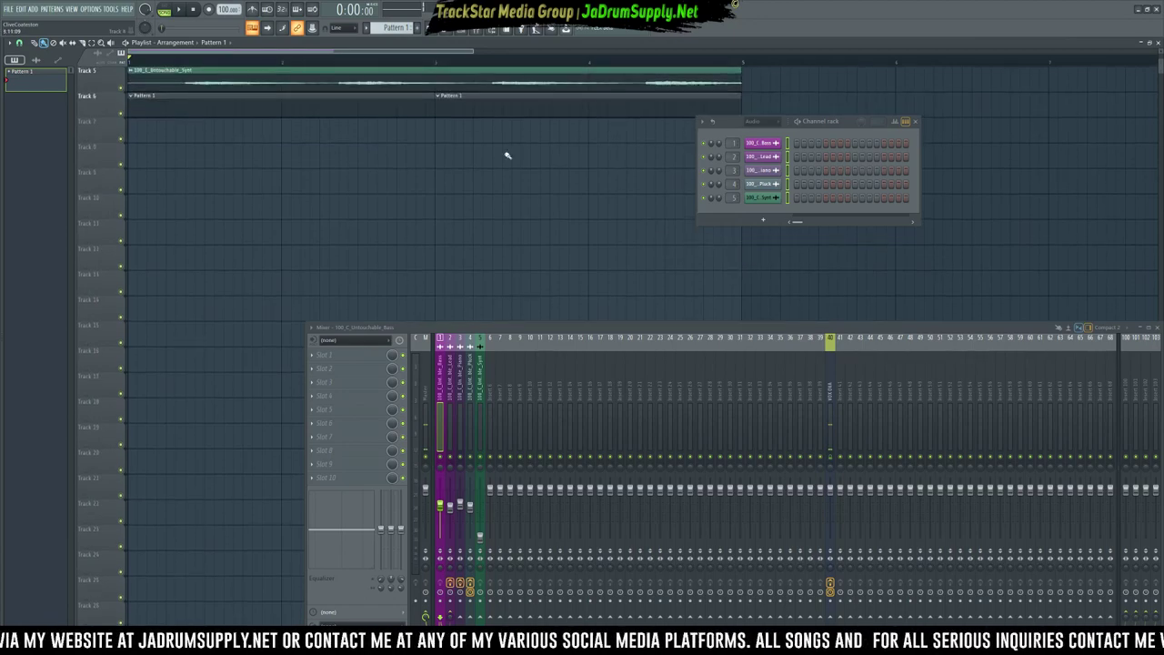
scroll(619, 194, up, 4)
Add Yaad Vibez_Kick_4 from the drumkit's Kick's folder as a channel in the Unsorted group and widen the Channel rack.
click(765, 124)
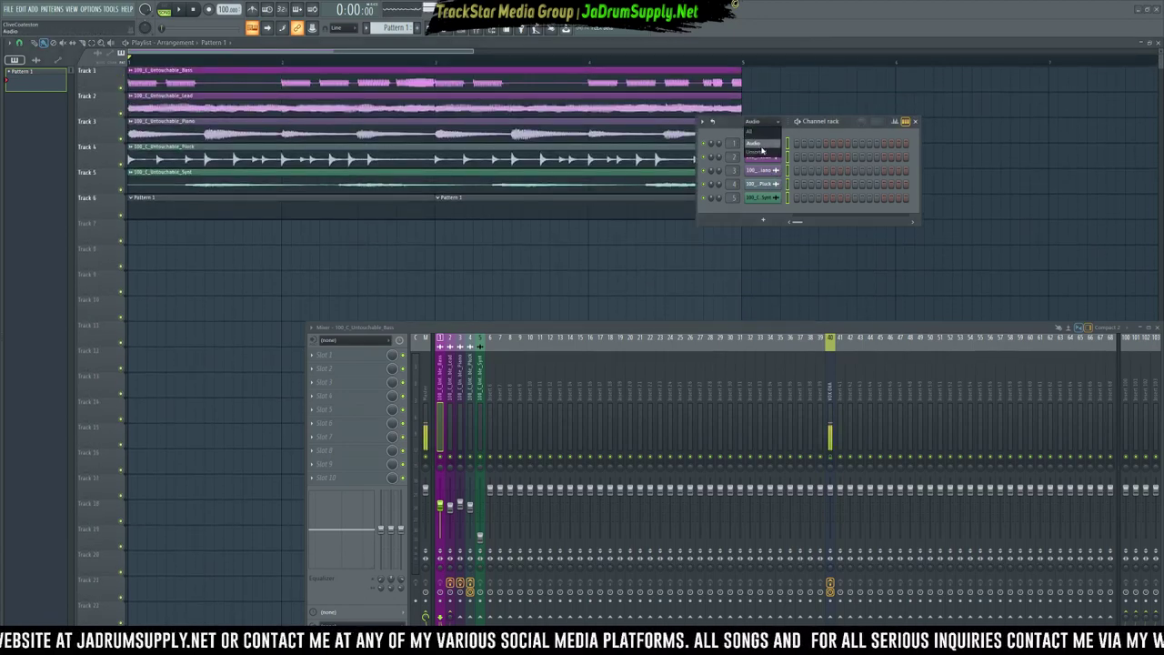
click(763, 152)
key(alt+F8)
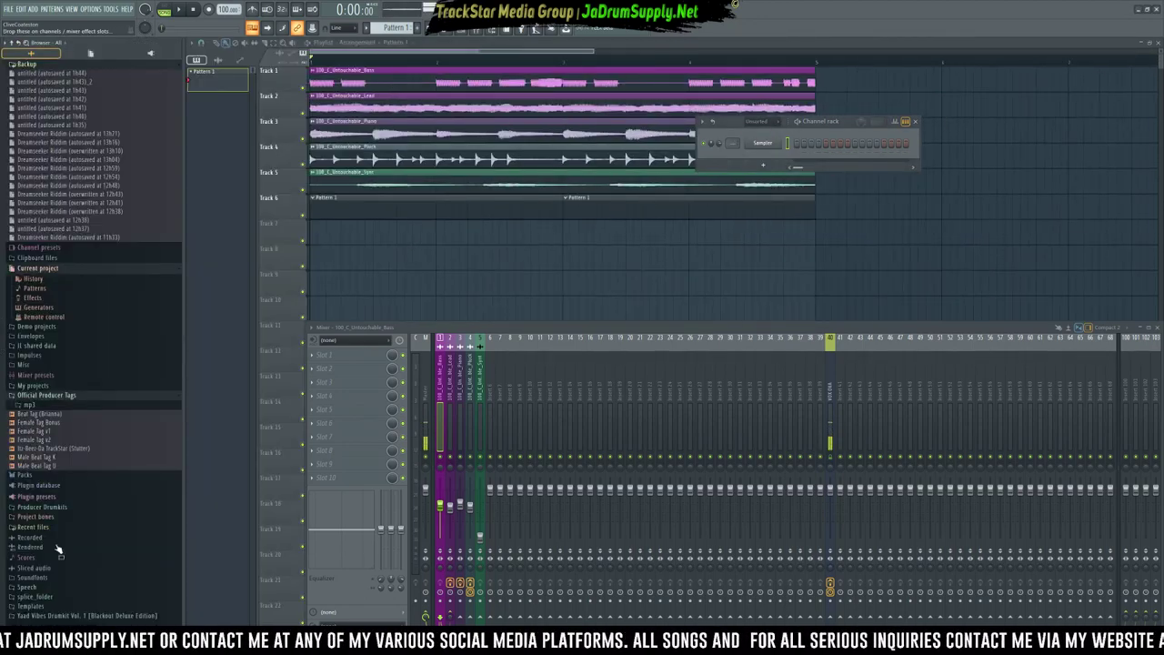
scroll(73, 564, down, 5)
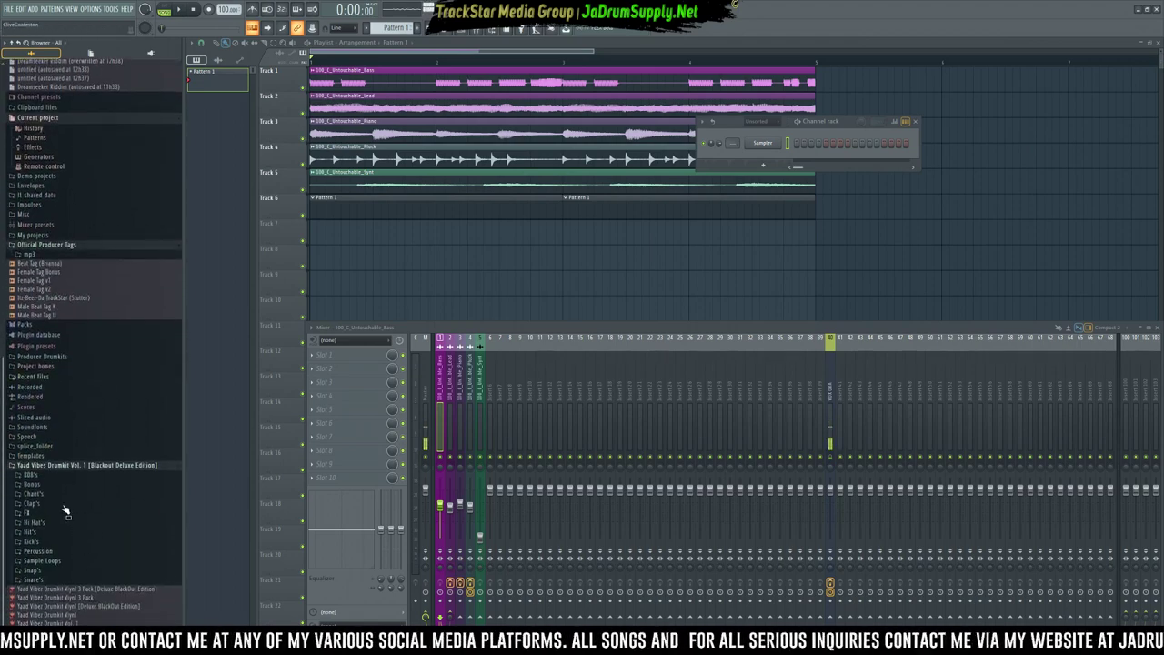
click(48, 543)
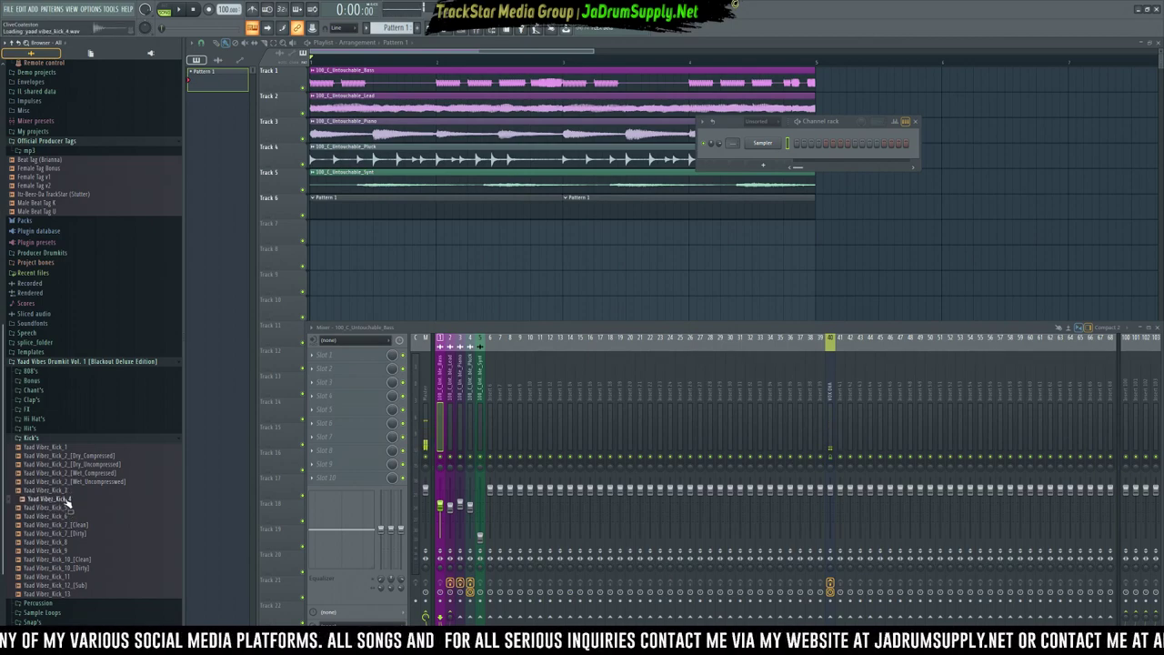
right_click(68, 502)
click(119, 509)
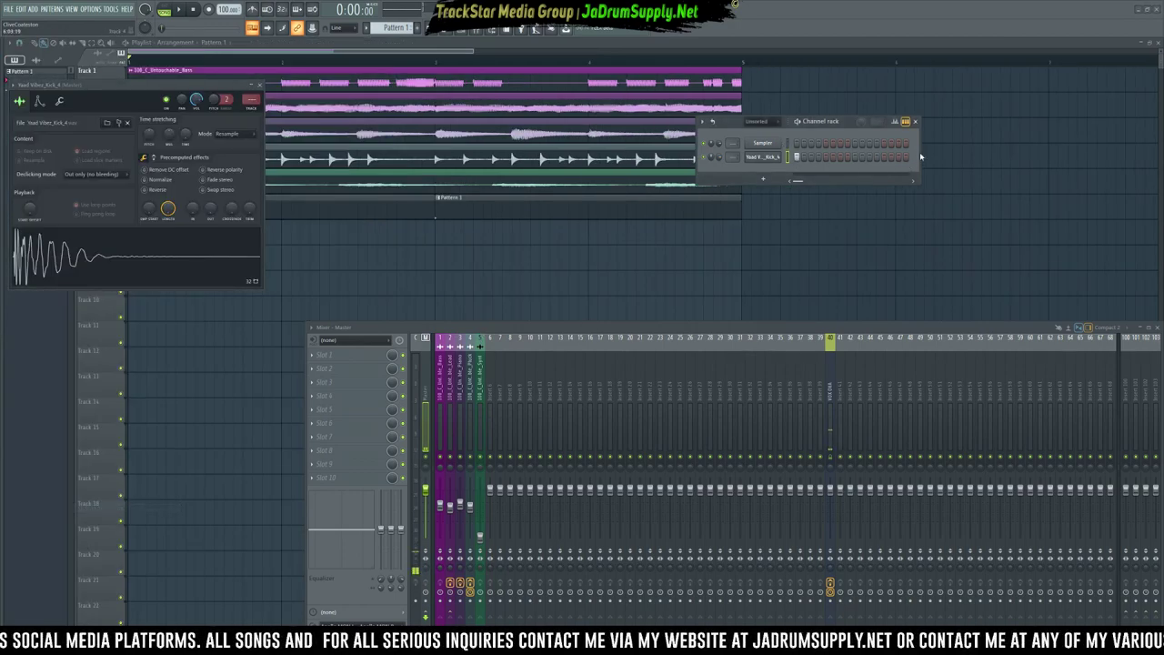
drag(920, 150, 1038, 148)
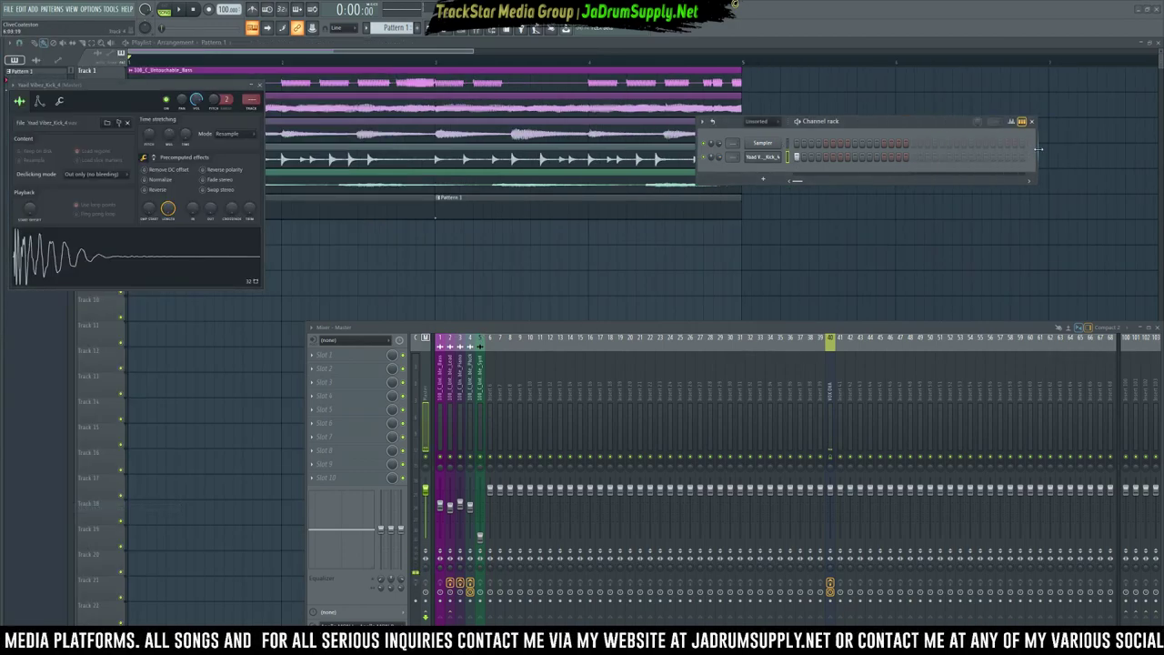
Place kick hits on steps 4, 7, 17, 20, 23, 25 and 29 of Pattern 1 while the loop plays.
click(820, 160)
key(space)
key(space)
click(841, 160)
key(space)
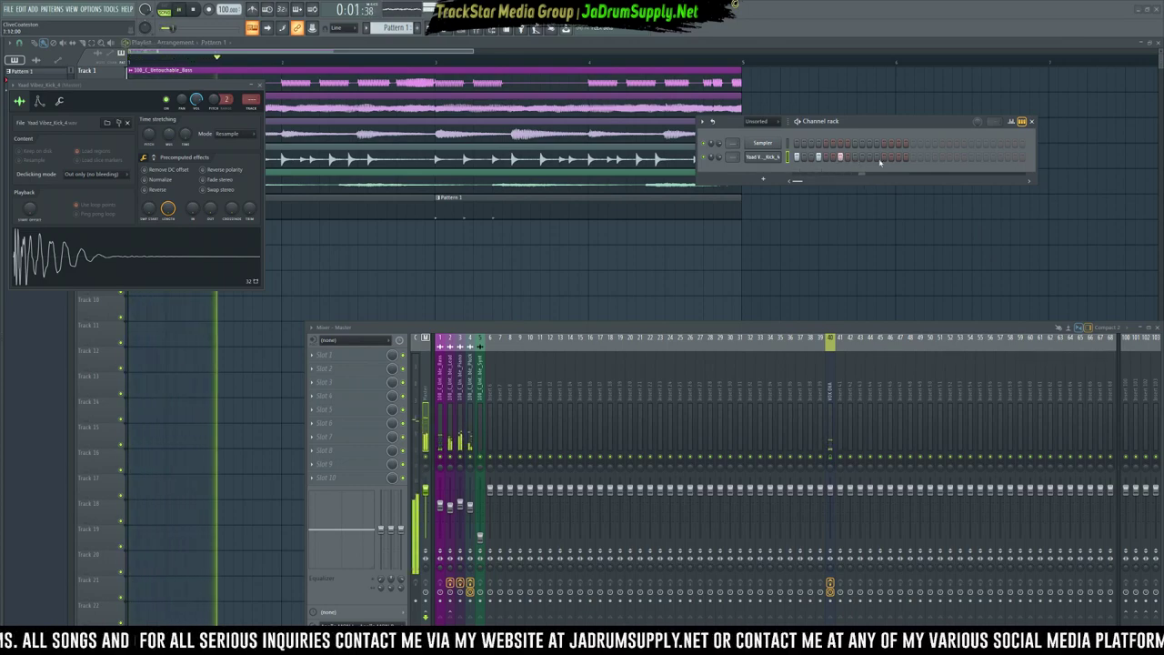
click(915, 160)
click(936, 159)
click(958, 159)
click(972, 159)
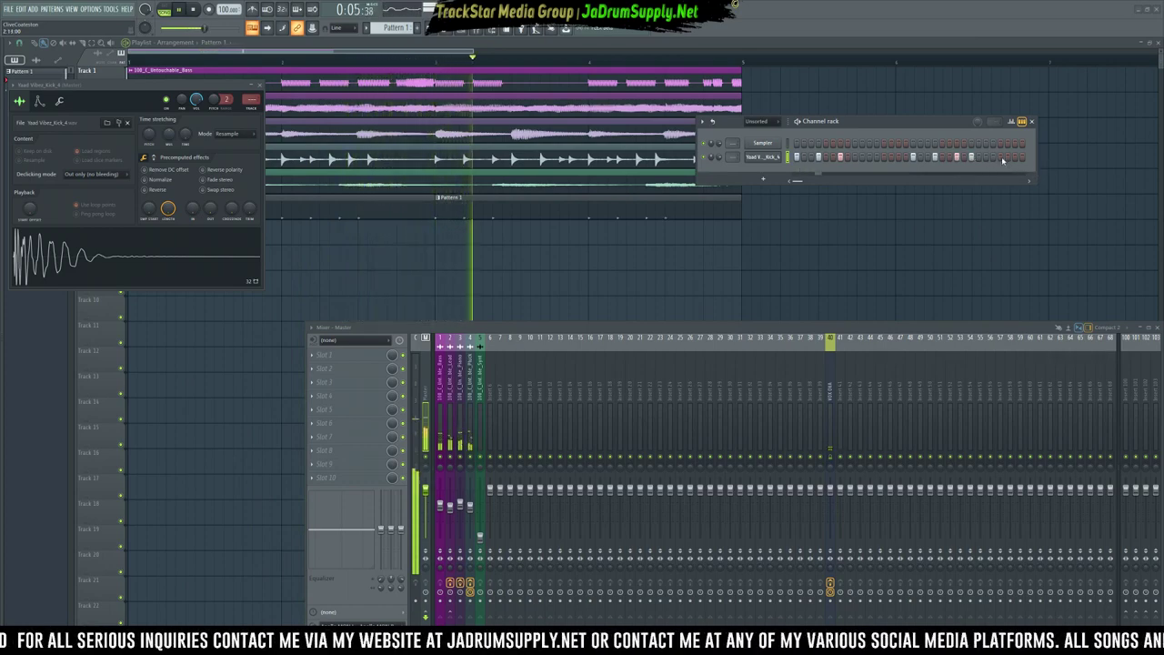
Audition samples in the drumkit's Clap's folder and add Yaad Vibez_Clap_7_[Mono] as a new channel.
key(alt+F8)
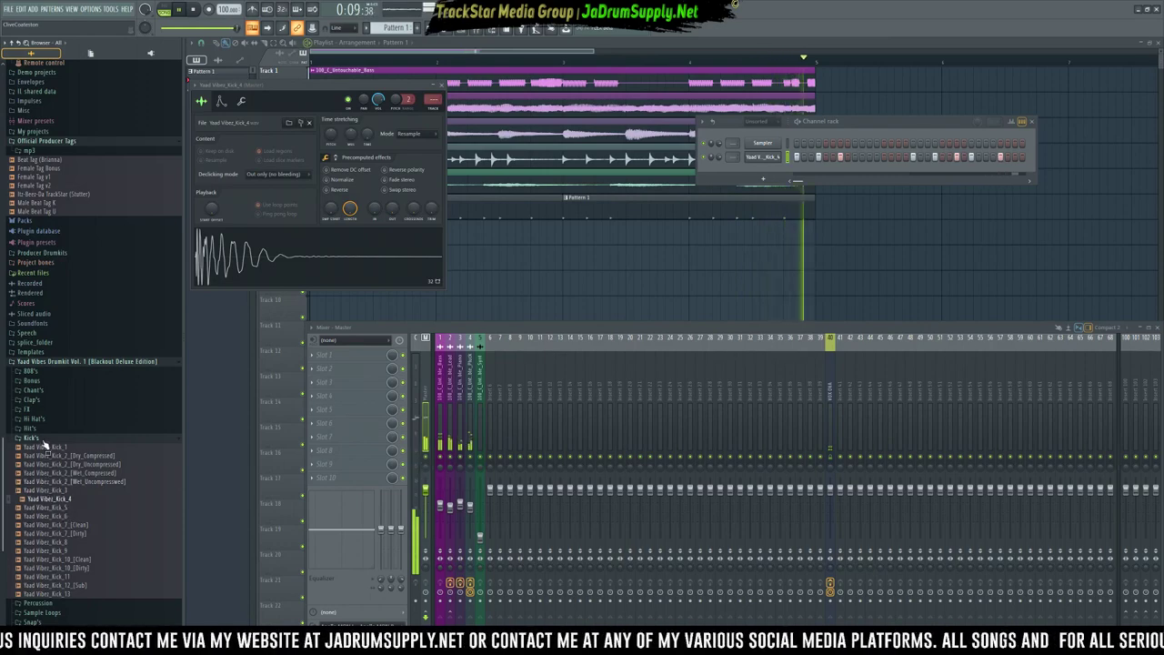
click(33, 439)
click(31, 579)
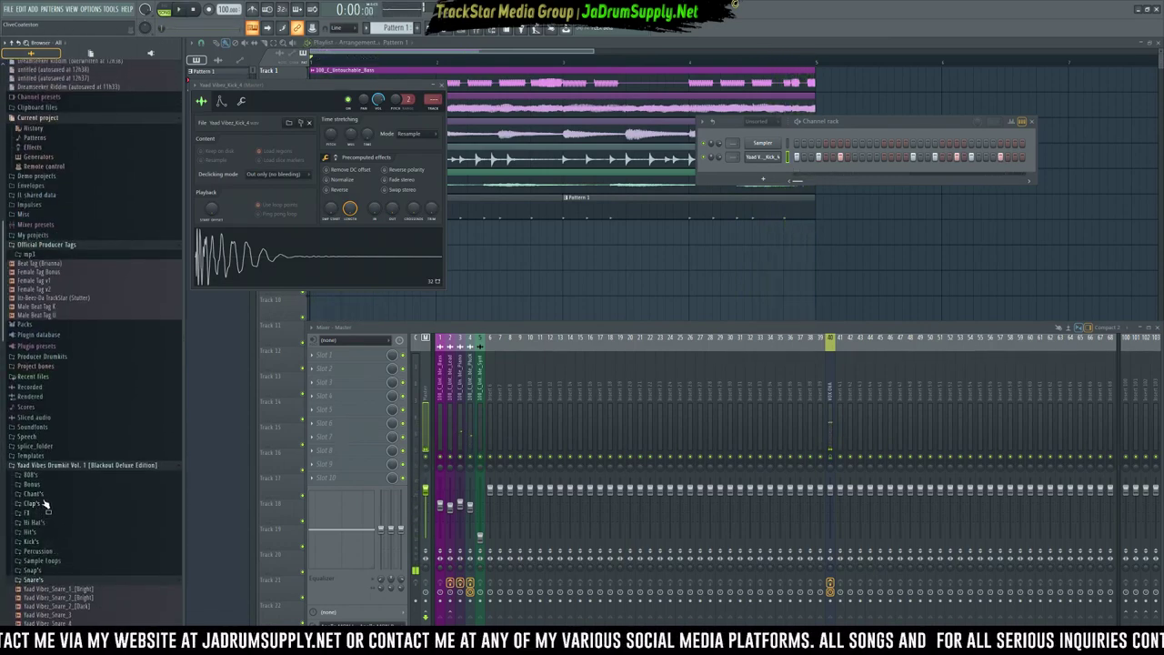
click(33, 503)
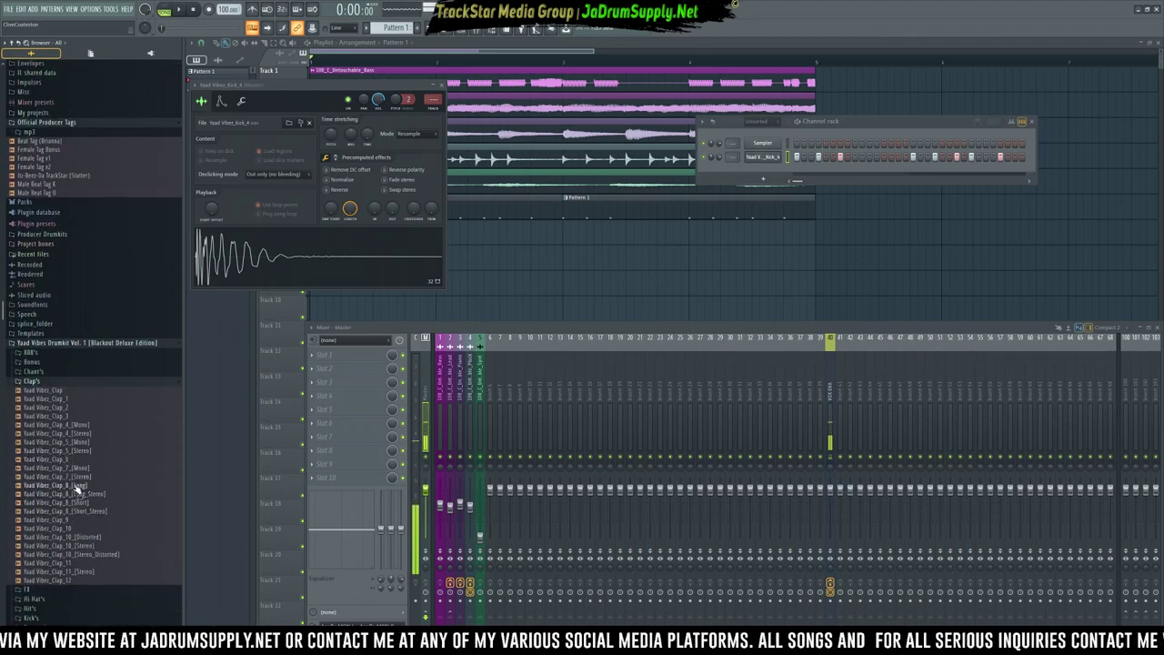
click(78, 486)
click(82, 443)
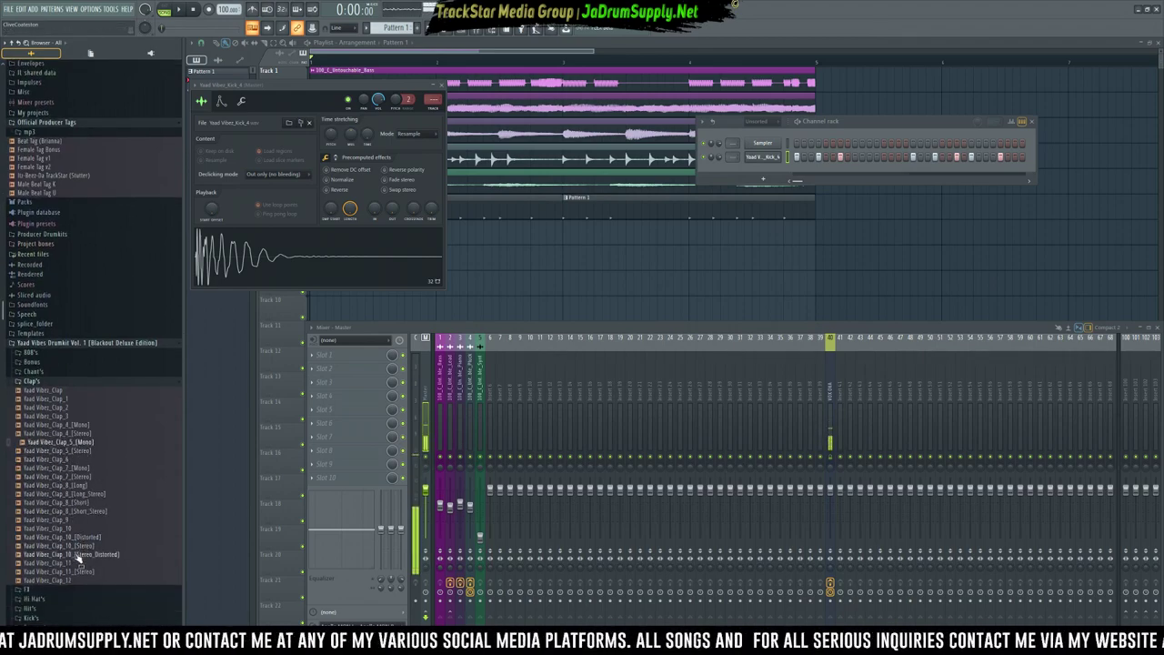
click(67, 529)
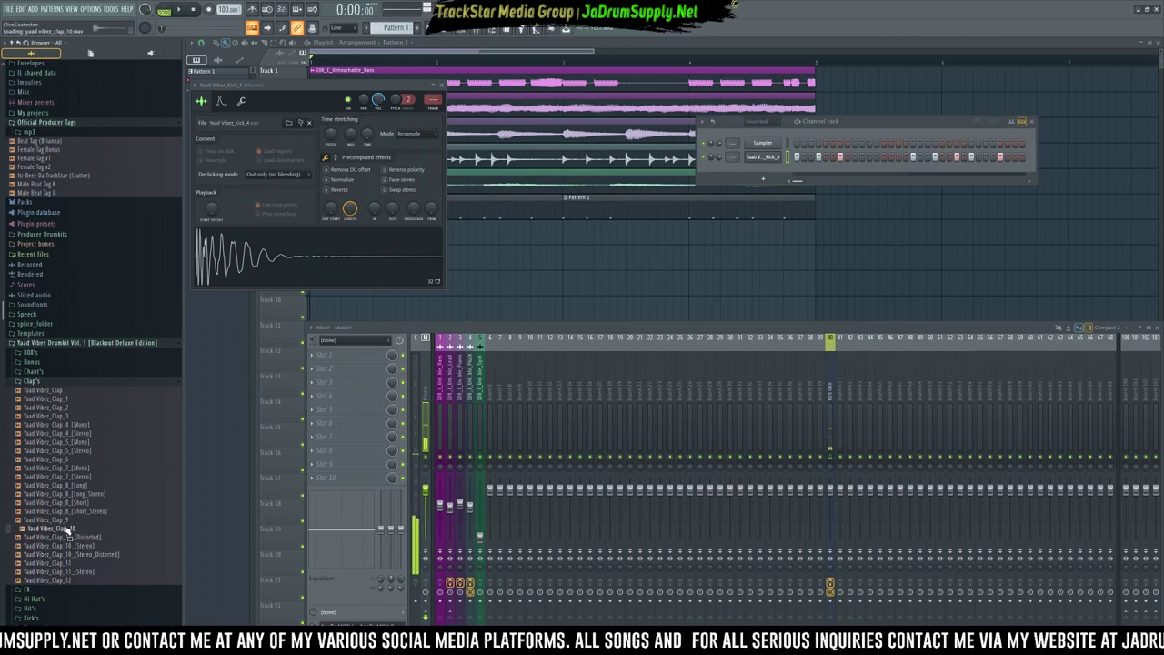
click(79, 468)
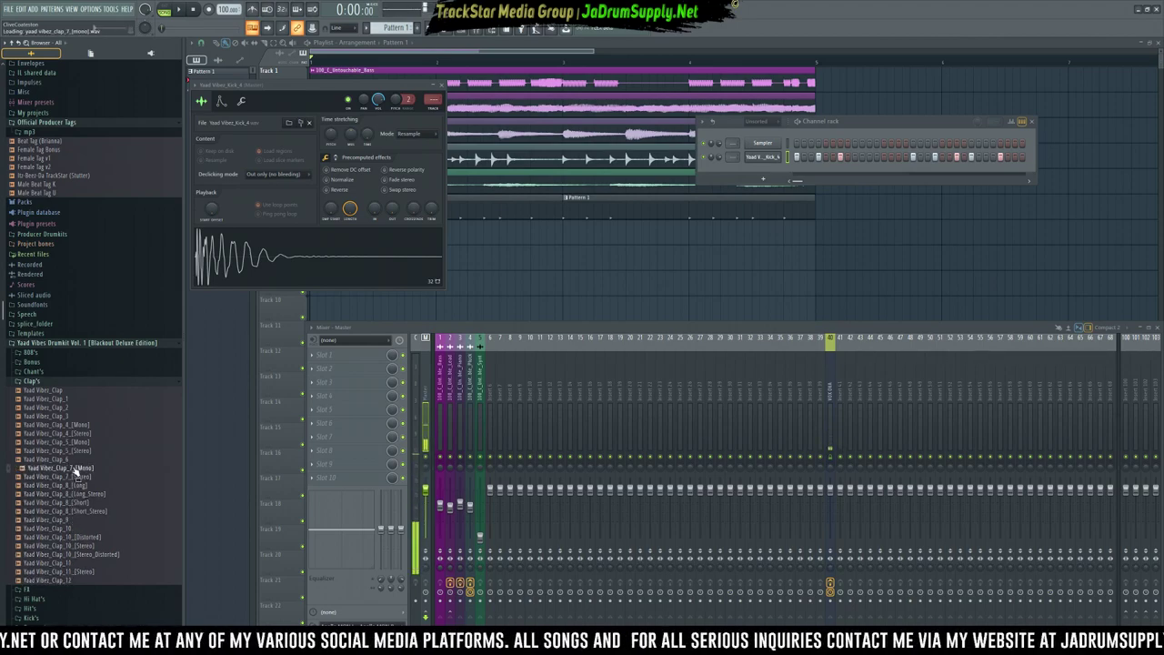
right_click(74, 471)
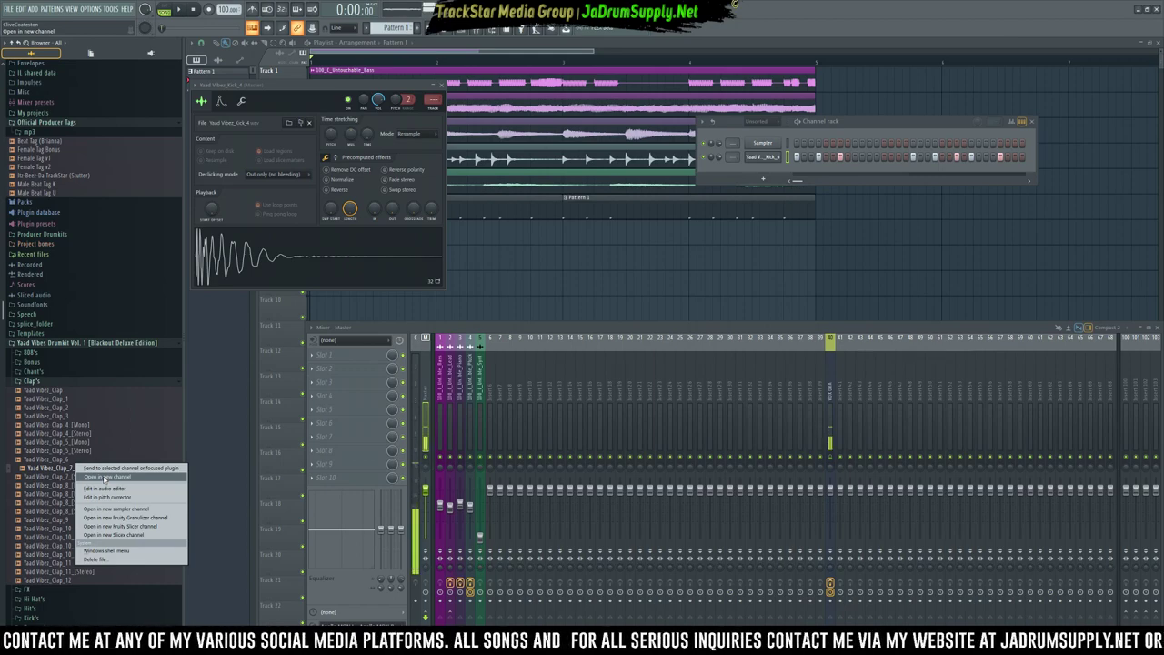
click(105, 477)
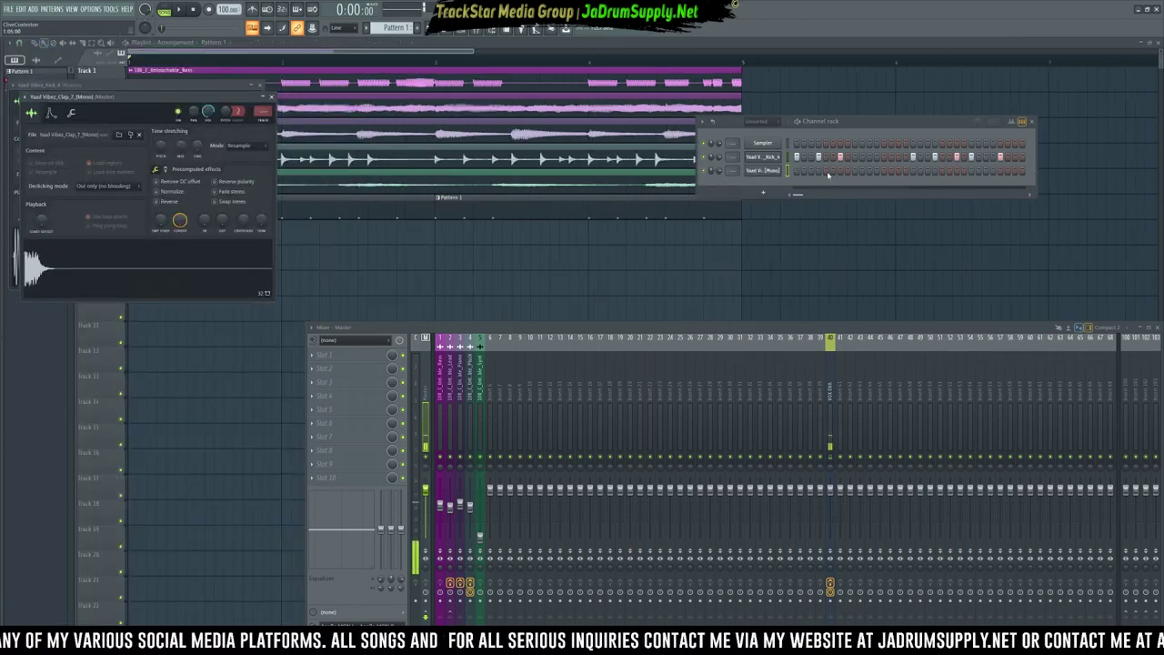
Place clap hits on steps 5, 13, 21 and 29 while the loop plays, and move the last kick hit to step 31.
key(space)
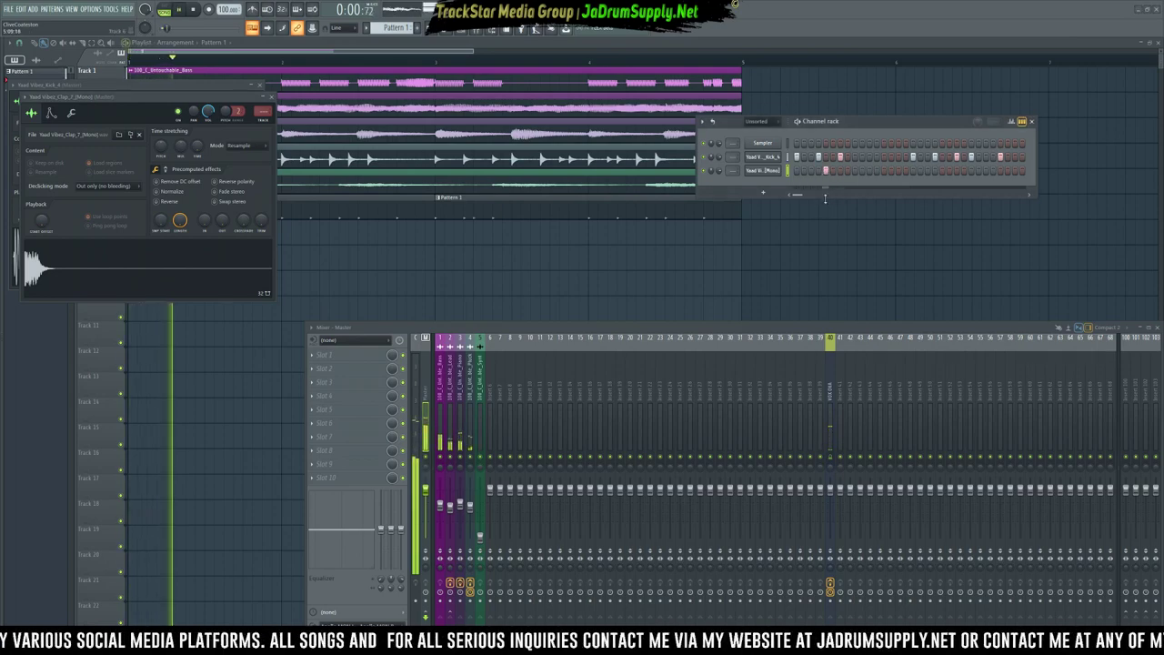
click(883, 170)
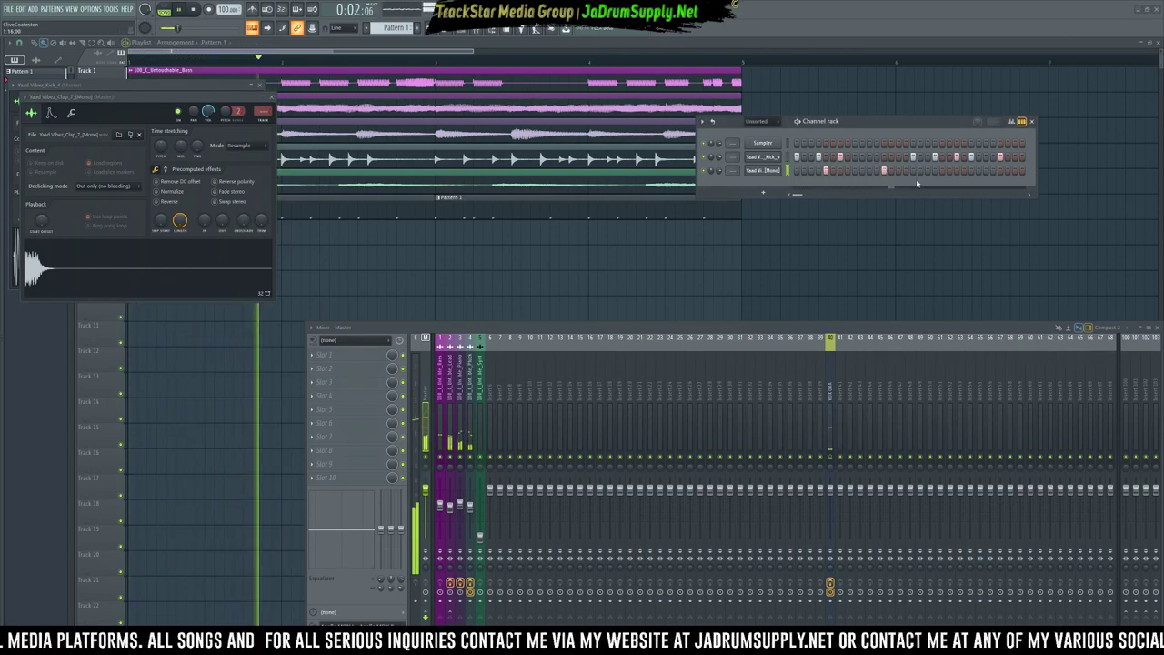
click(942, 170)
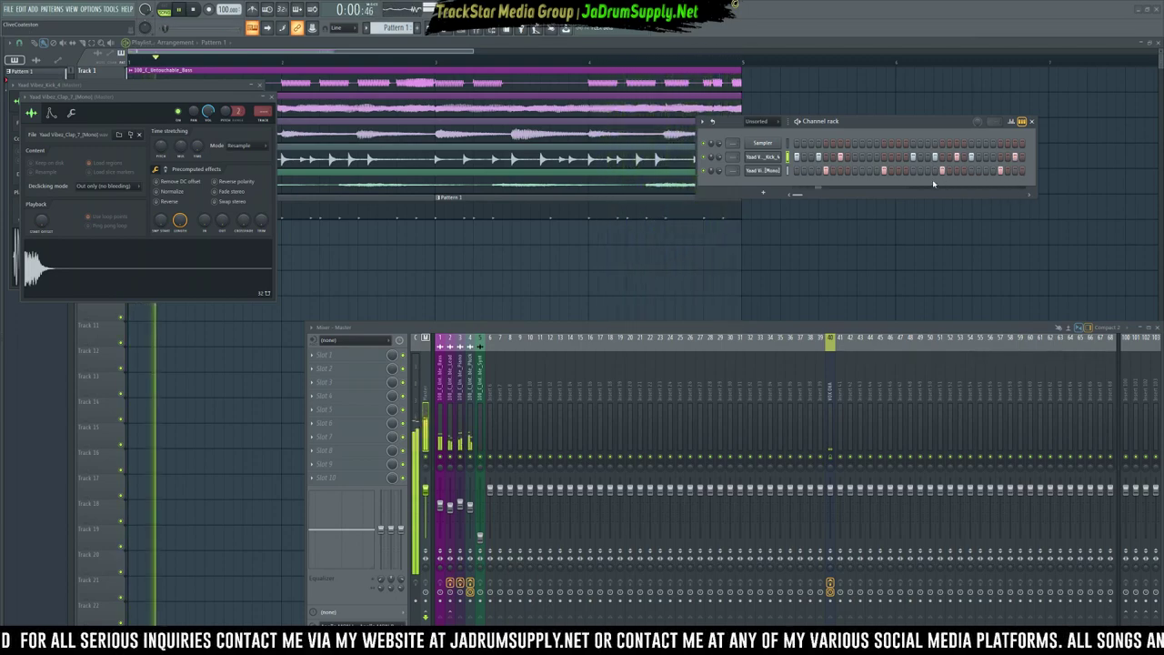
Stop playback and add Yaad Vibez_Snare_2_[Dancehall_Trap] from the drumkit's Bonus Snare's folder as a new channel.
mouse_move(2, 361)
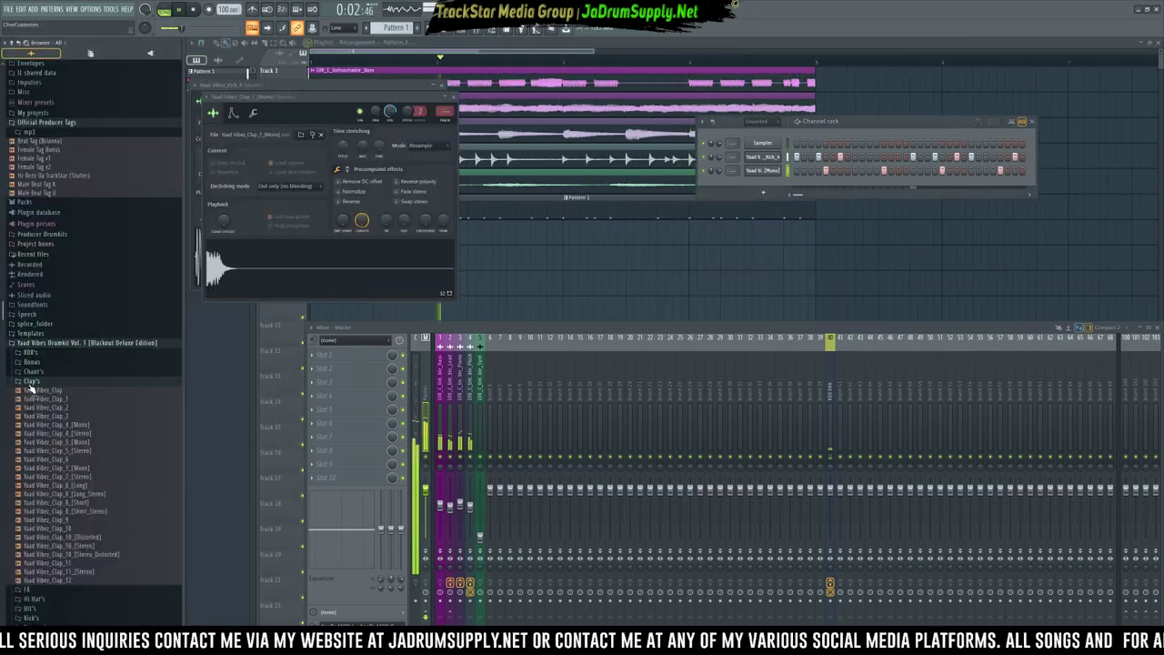
click(31, 381)
click(31, 362)
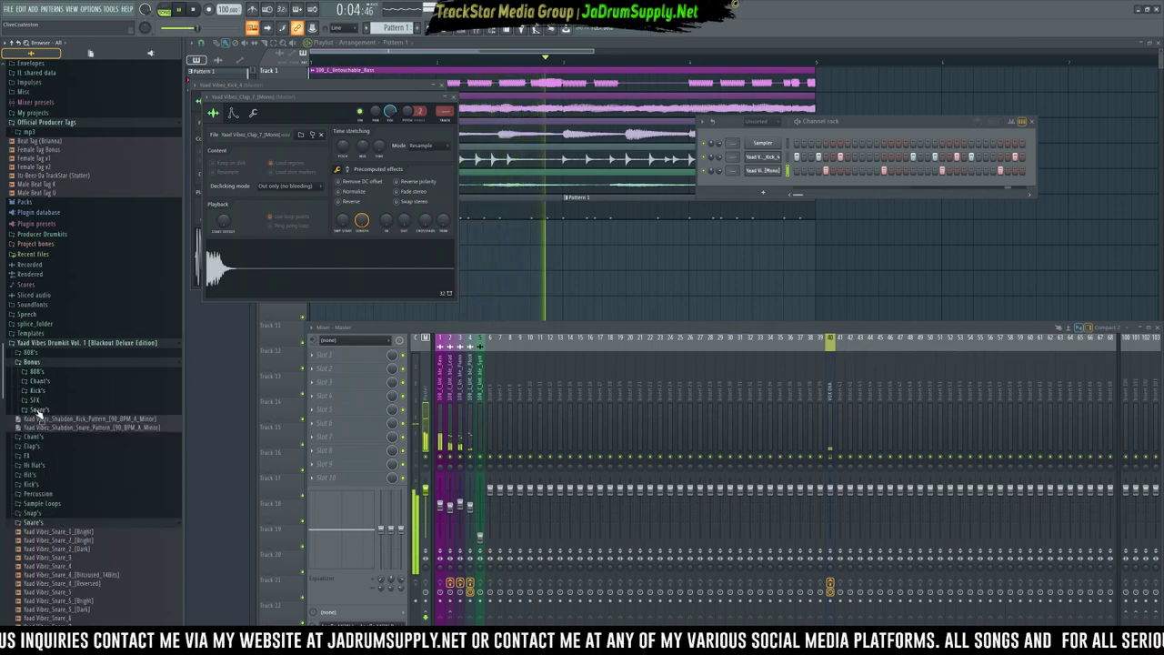
click(39, 411)
key(space)
scroll(109, 501, down, 3)
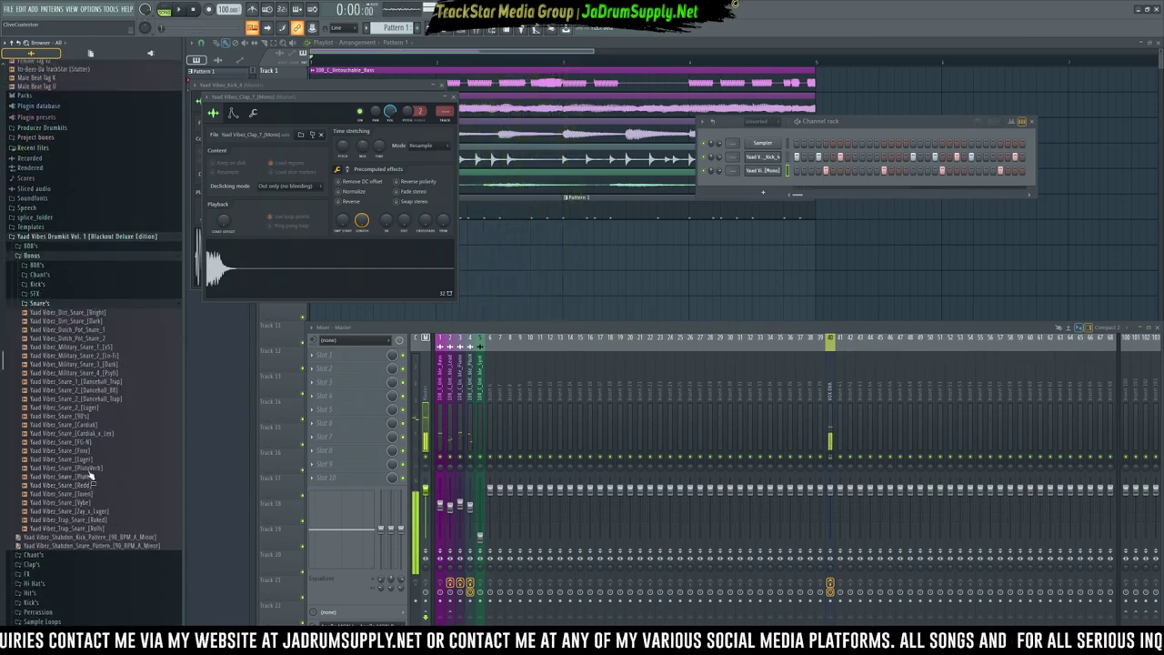
click(85, 424)
click(95, 400)
right_click(98, 399)
click(110, 408)
Audition Yaad Vibez_Snare_[FG-N] and add it as a new channel.
click(88, 442)
right_click(88, 443)
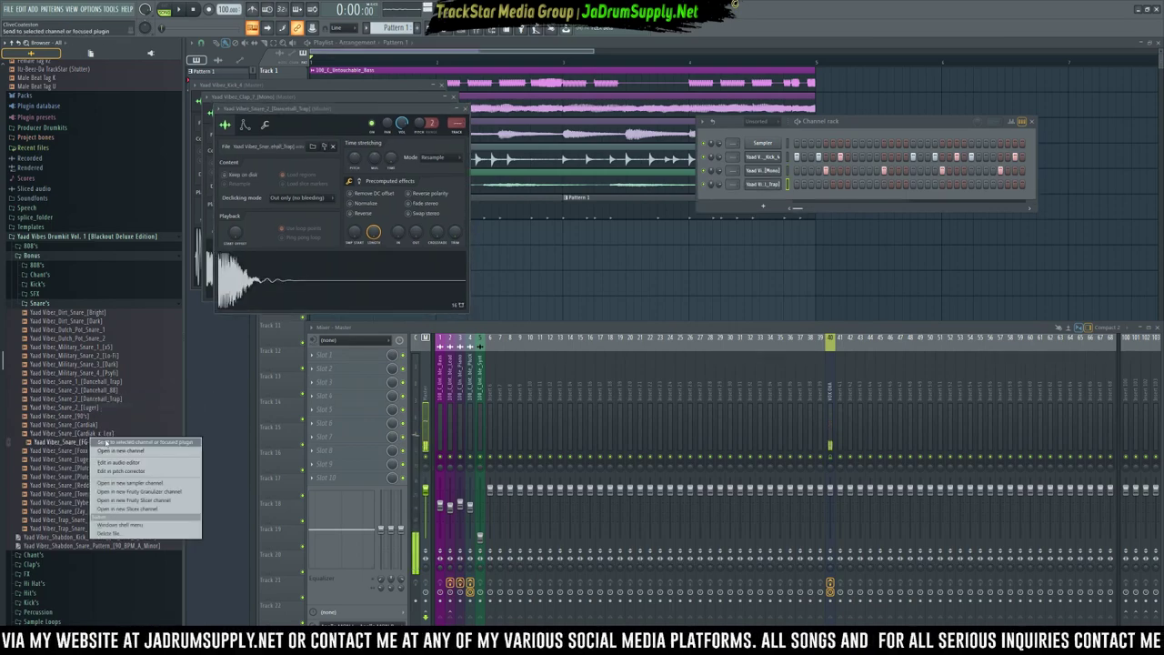
click(100, 452)
Place the Dancehall_Trap snare on step 2 and the FG-N snare on steps 8 and 10, and stop playback.
mouse_move(23, 338)
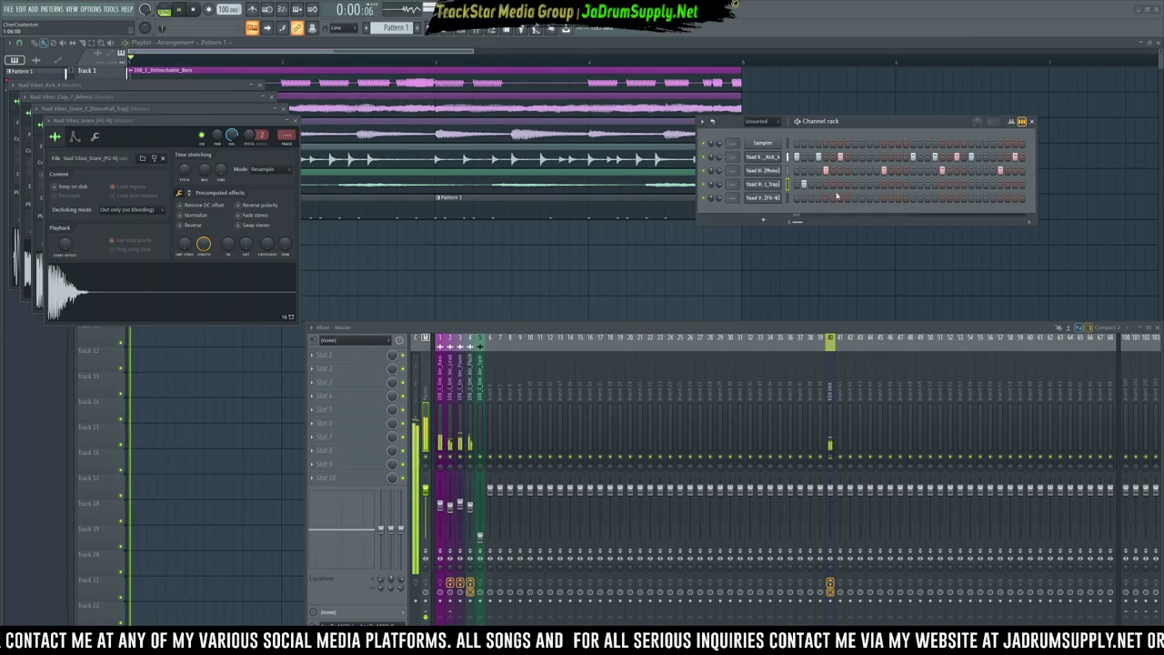
click(848, 198)
click(855, 198)
click(862, 199)
key(space)
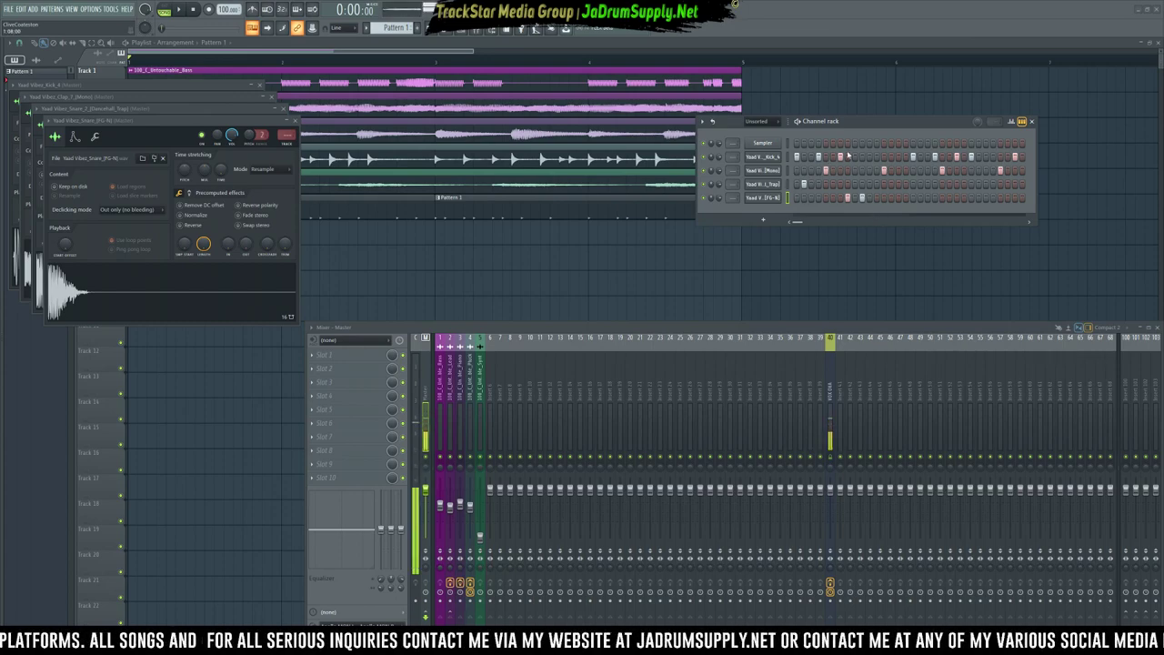
Play the loop and add FG-N snare hits on steps 18, 24 and 26 and a Dancehall_Trap snare hit on step 31.
key(space)
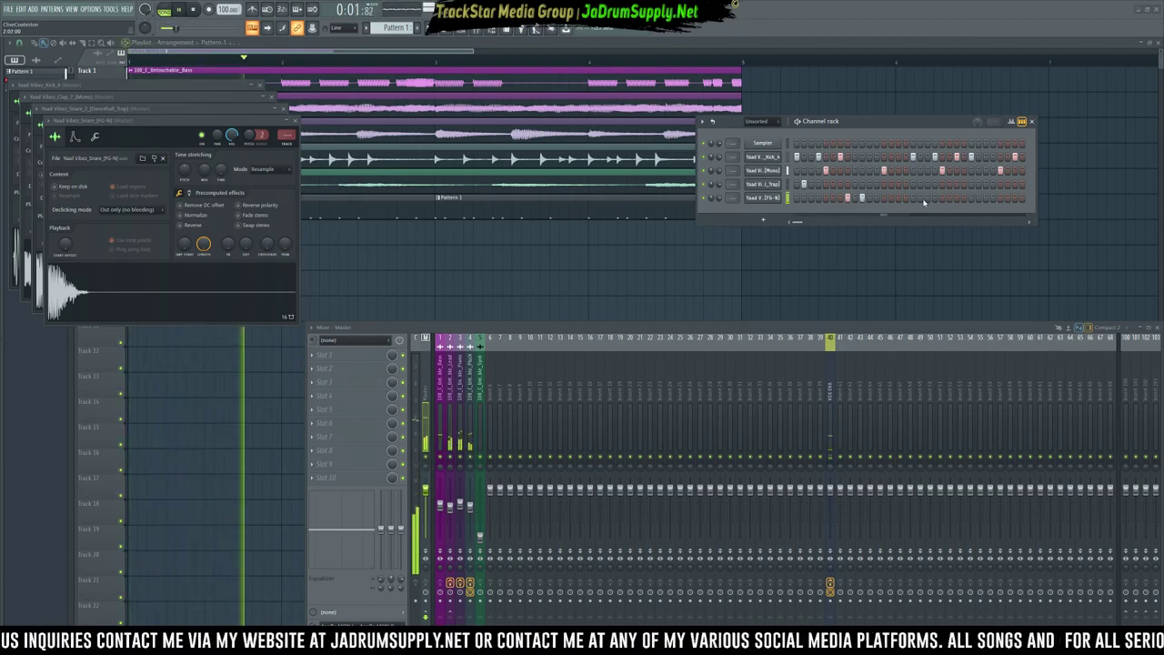
click(927, 198)
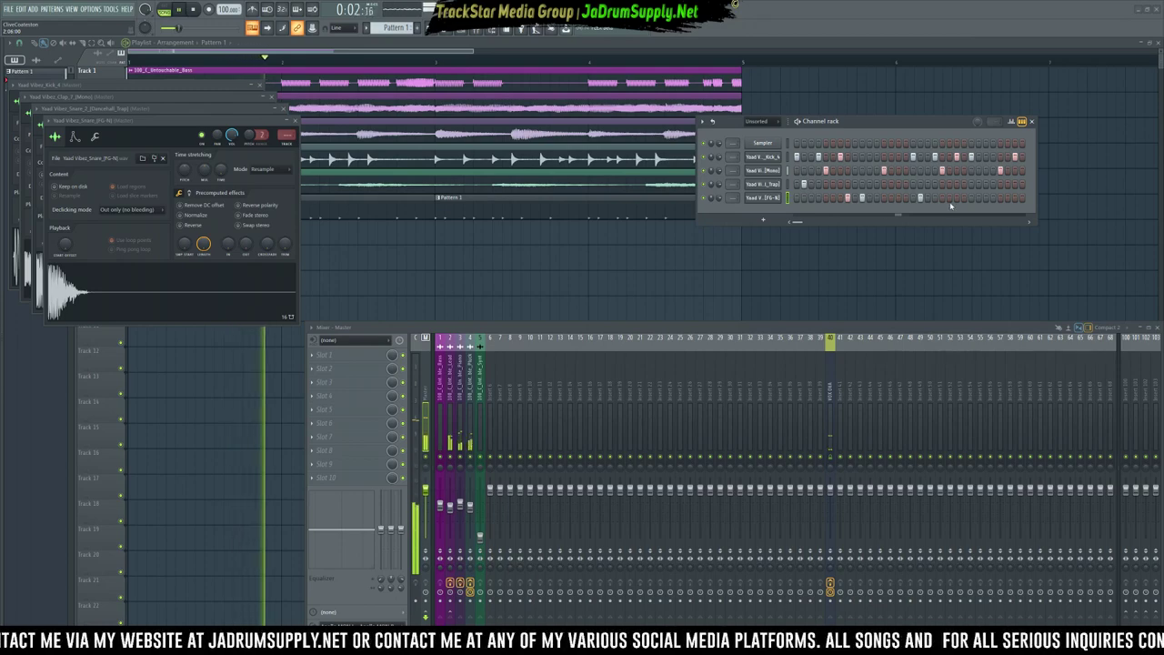
click(963, 199)
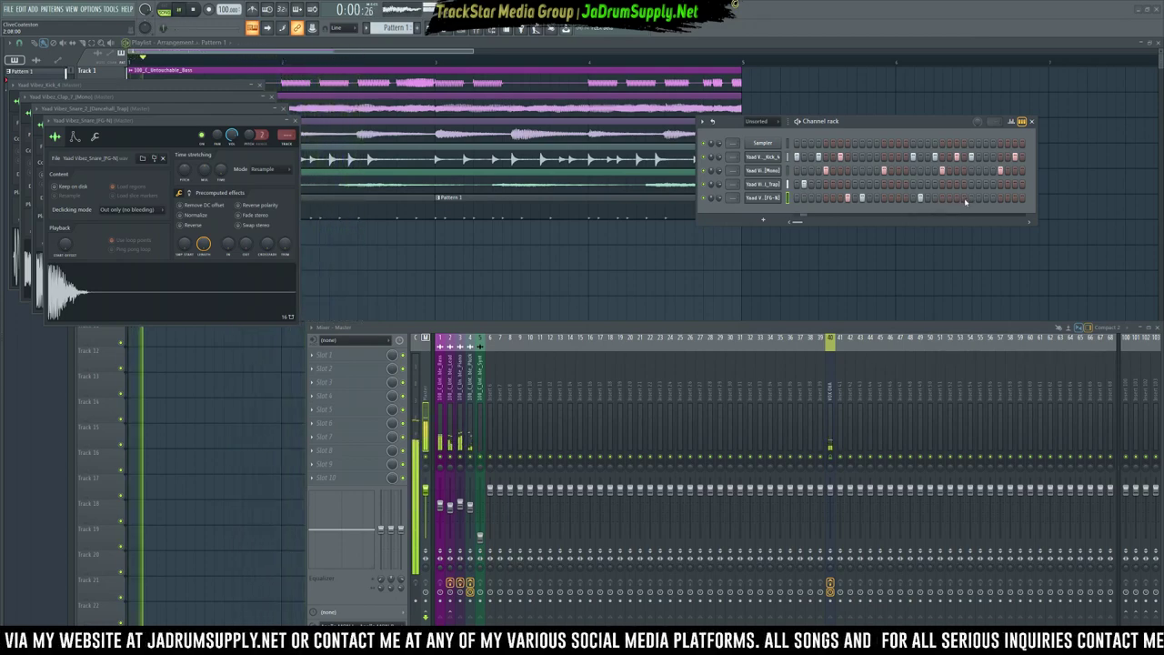
click(977, 199)
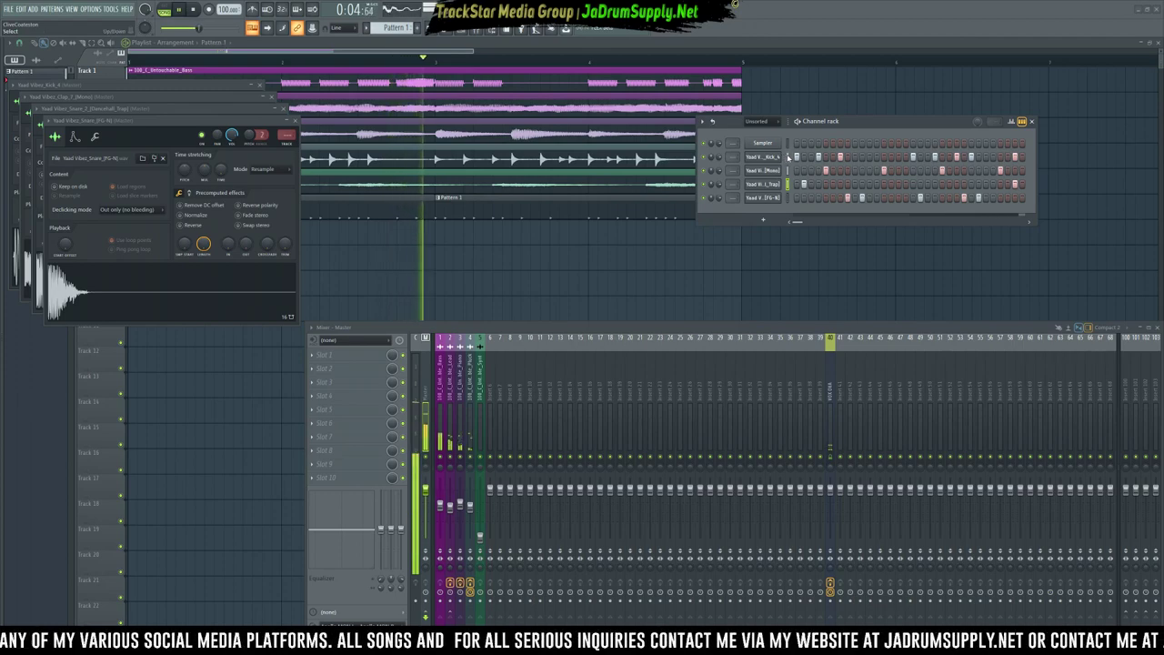
Stop playback, route the kick, clap and two snare channels to mixer tracks 6 to 9, and lower their volumes.
key(space)
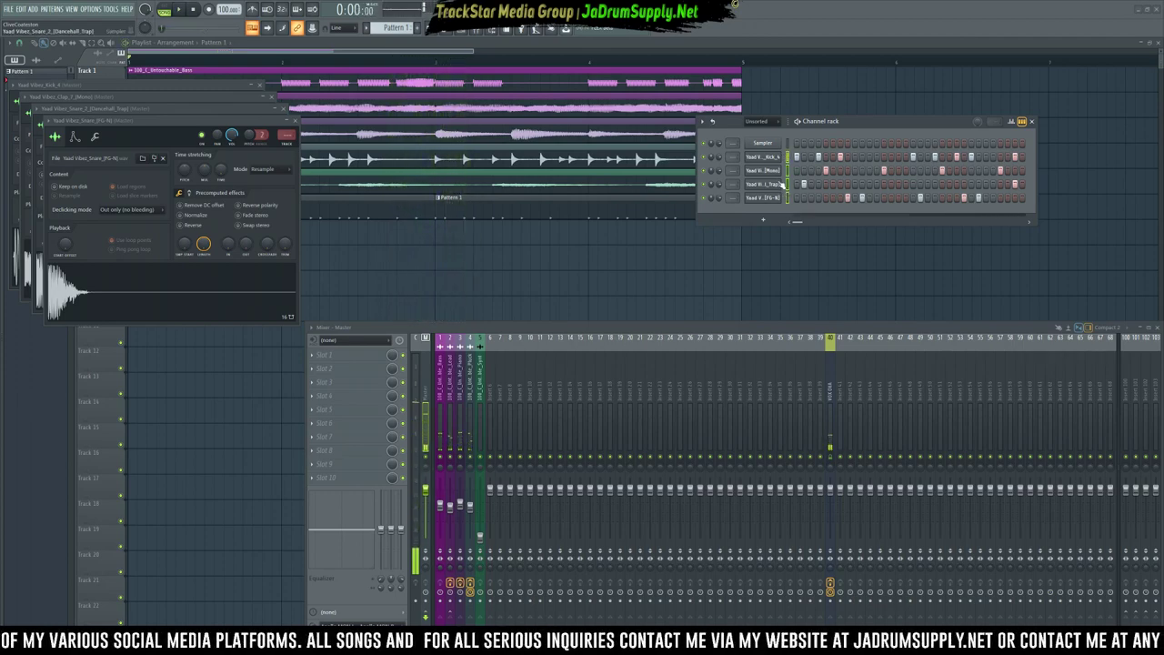
click(496, 414)
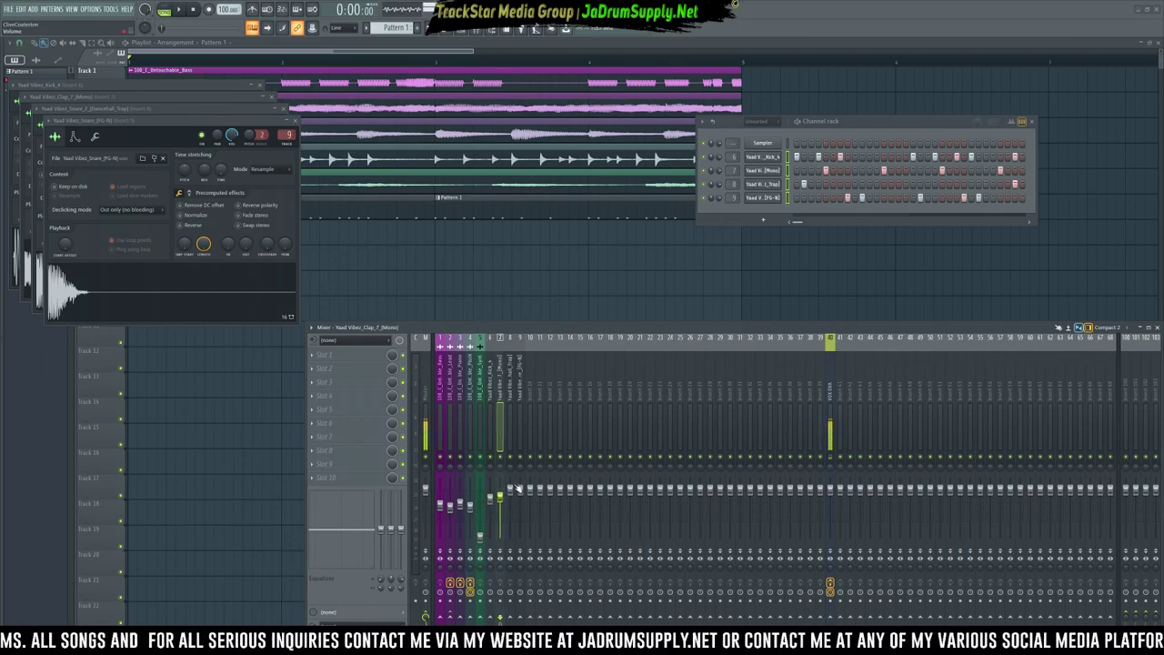
click(513, 431)
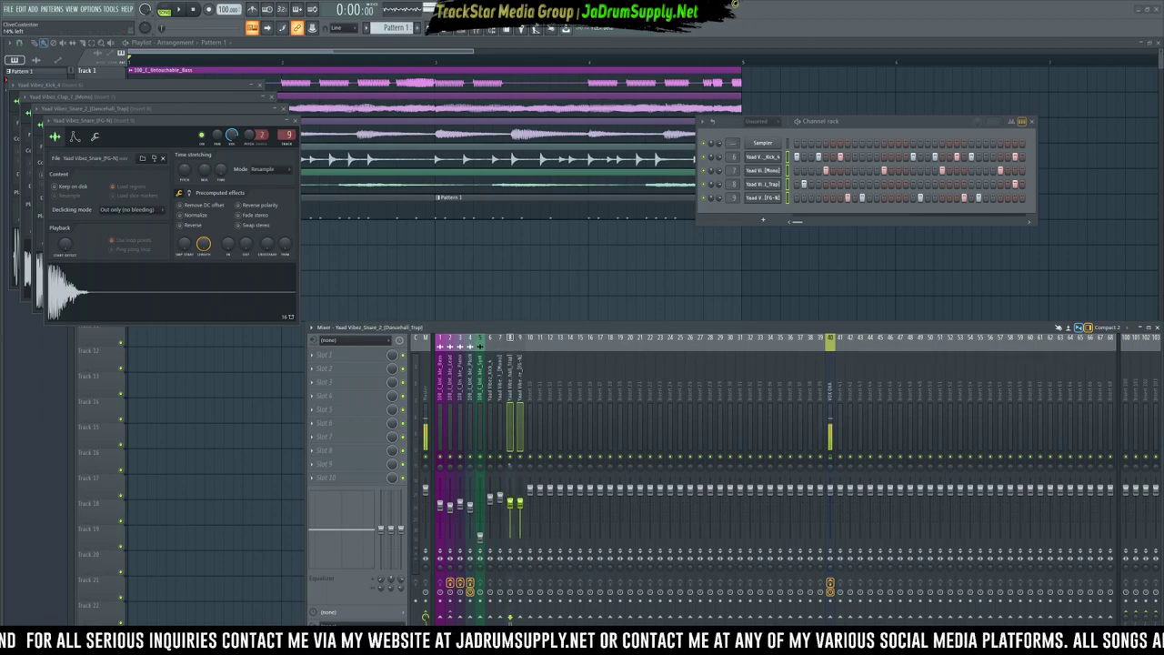
Fine-tune the panning and slightly lower the volumes of the two snare tracks during playback, and stop the loop.
key(space)
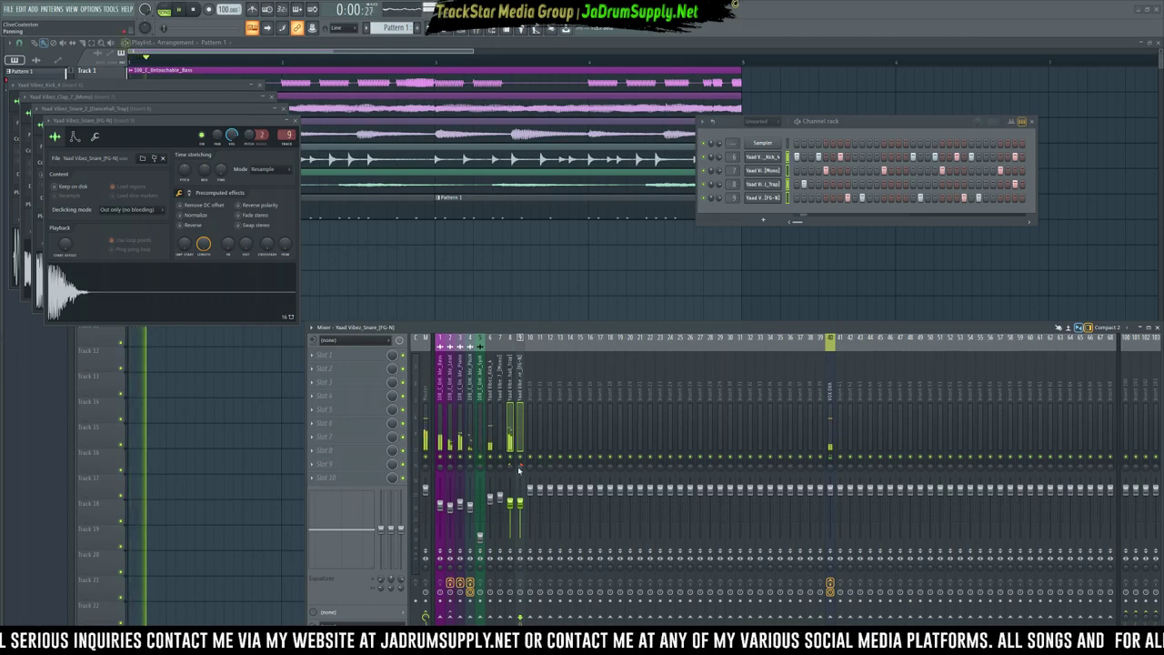
click(510, 518)
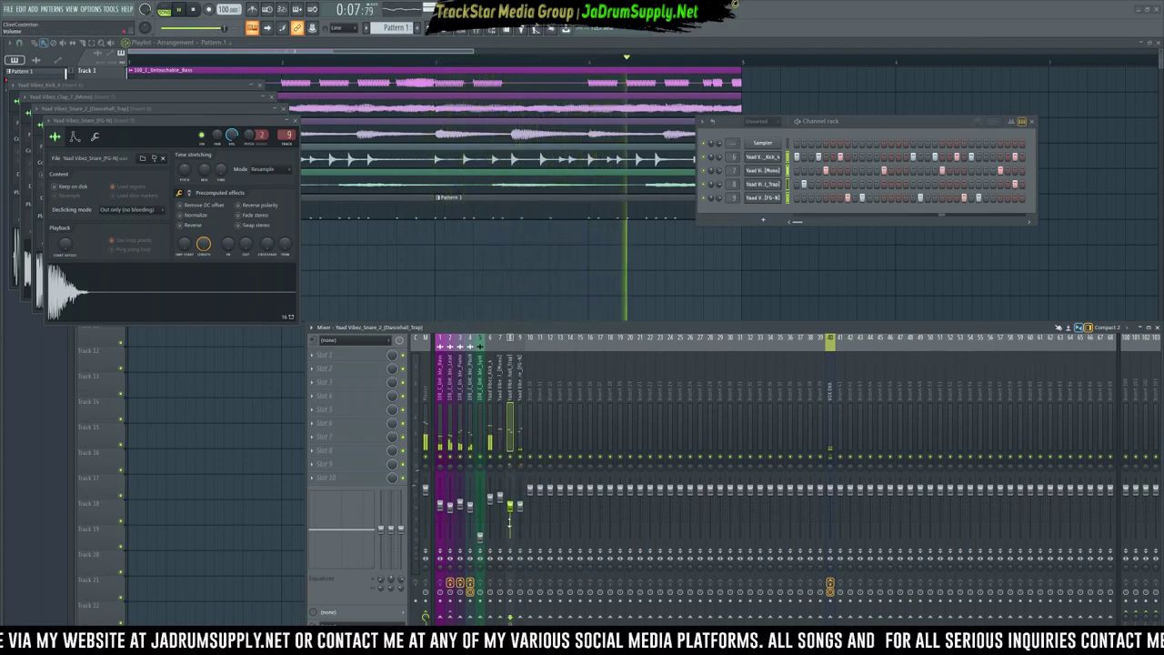
click(489, 451)
key(space)
Sidechain the kick track to the Bass track and load FabFilter Pro-C 2 in the Bass track's first effect slot.
right_click(443, 616)
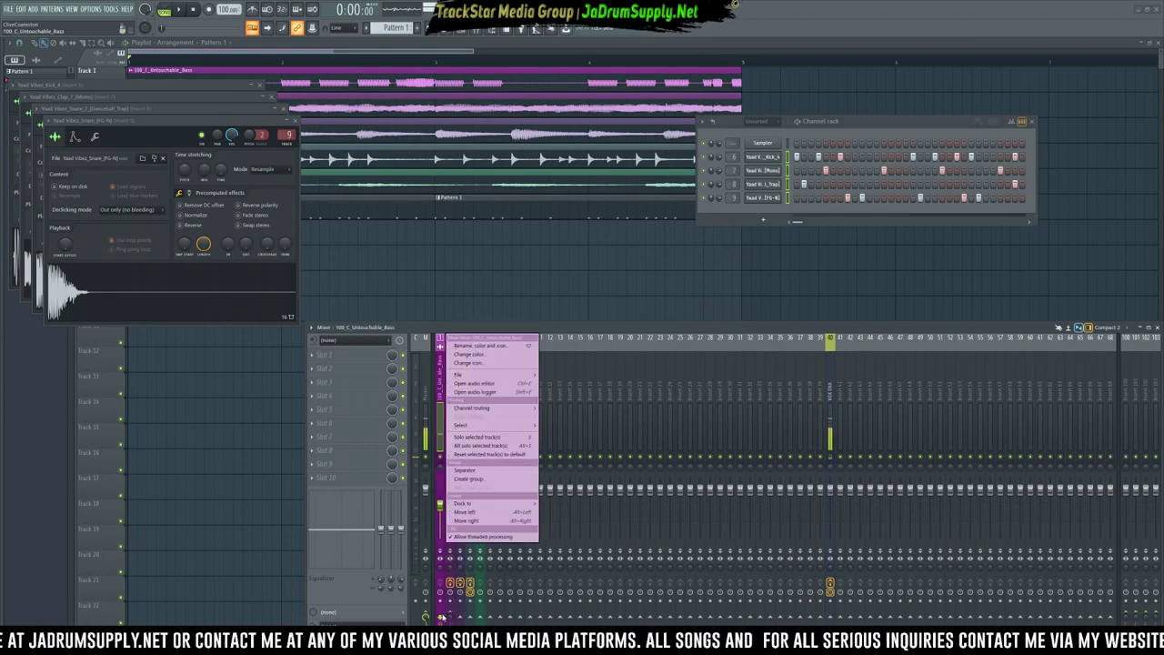
key(Escape)
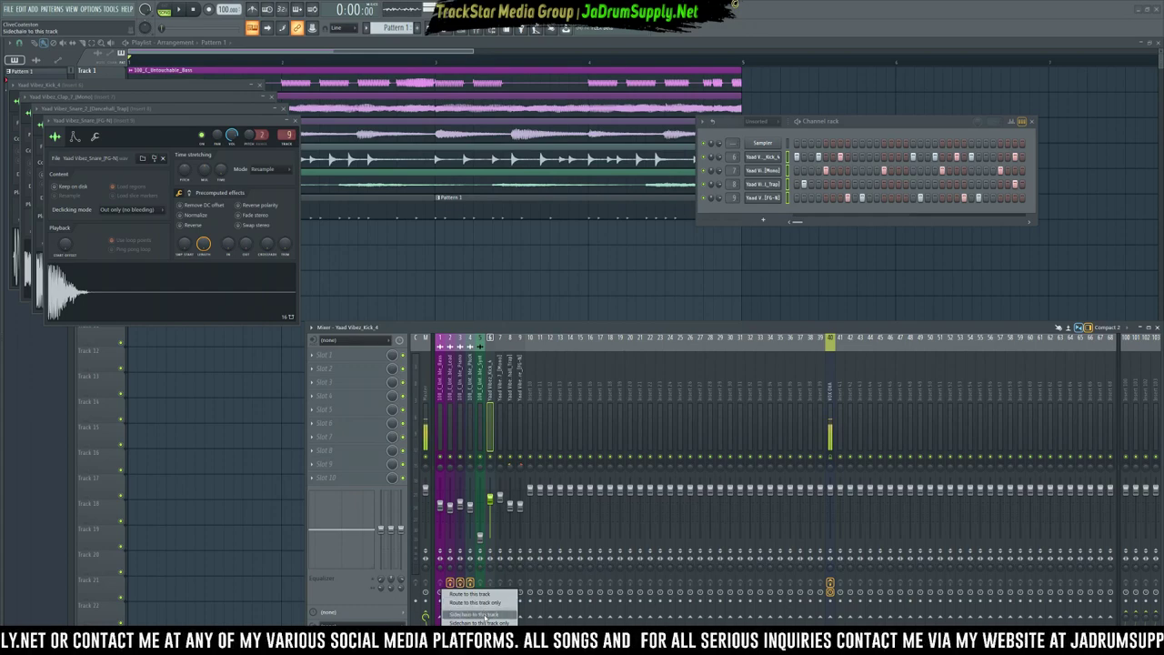
click(349, 363)
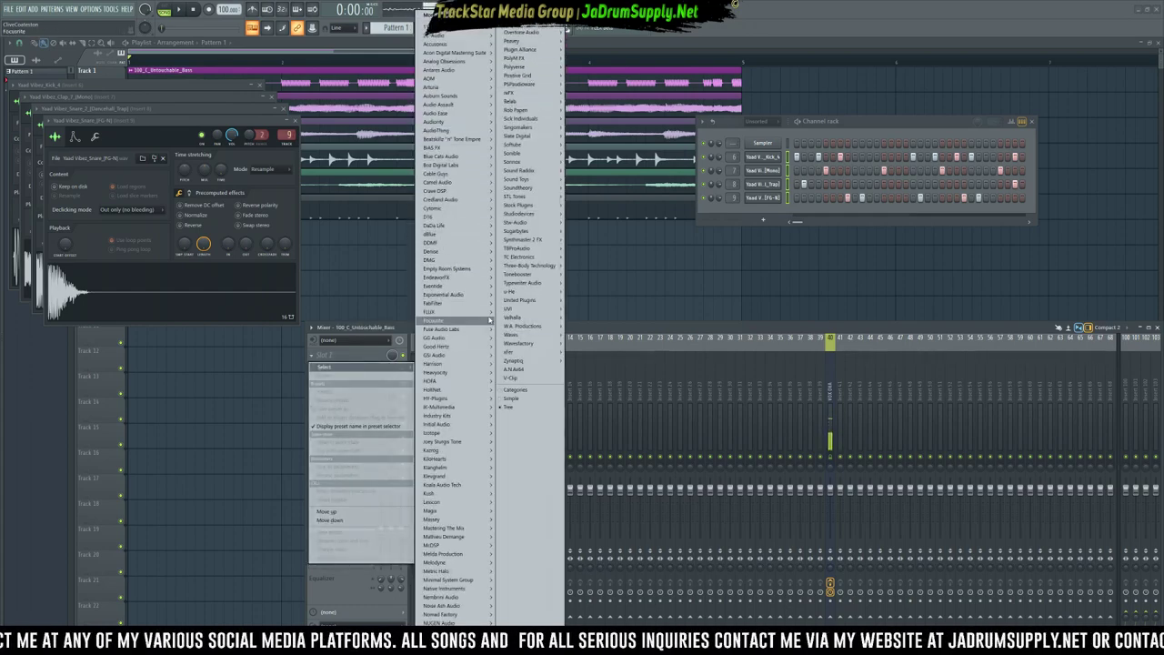
mouse_move(436, 303)
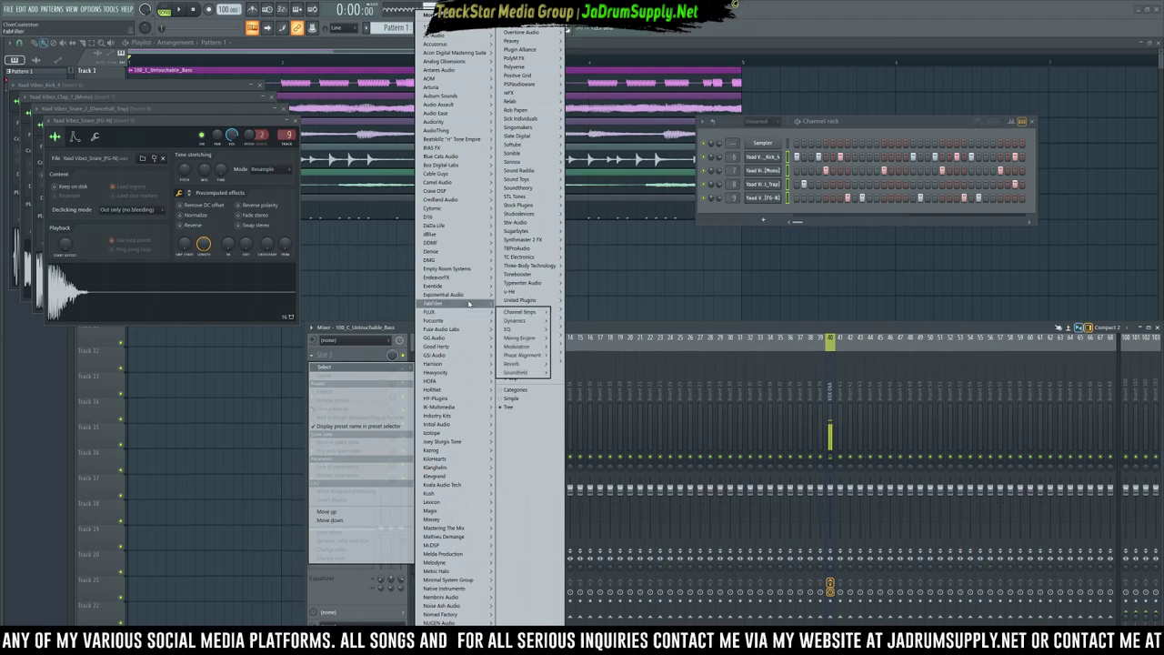
mouse_move(513, 312)
mouse_move(562, 325)
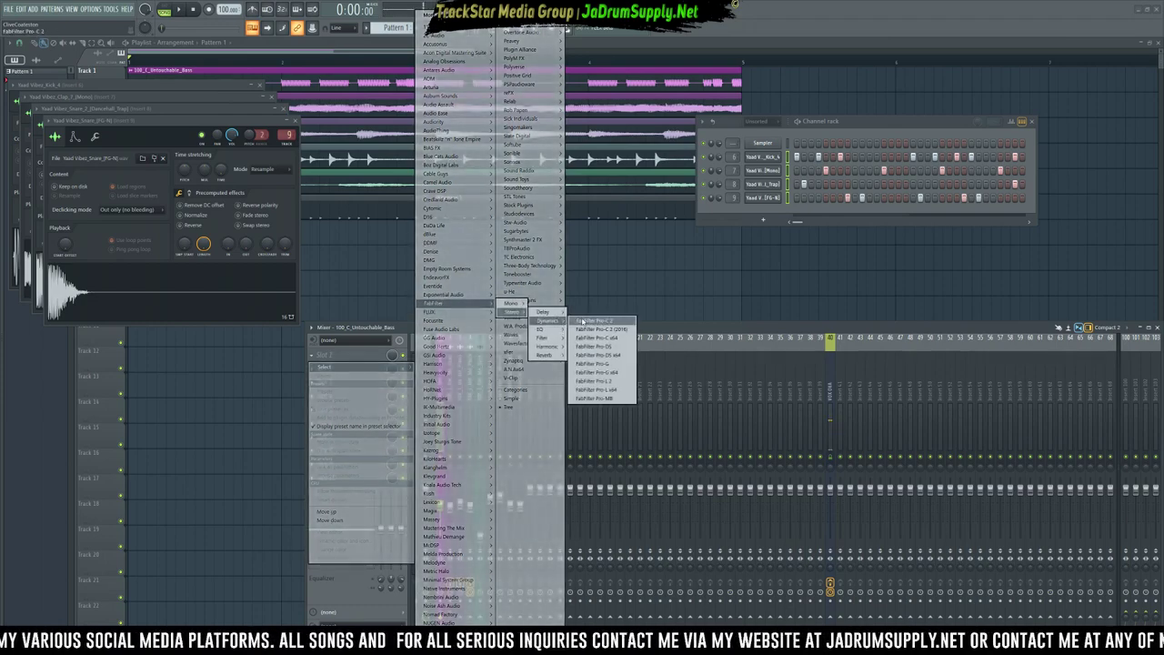
click(596, 320)
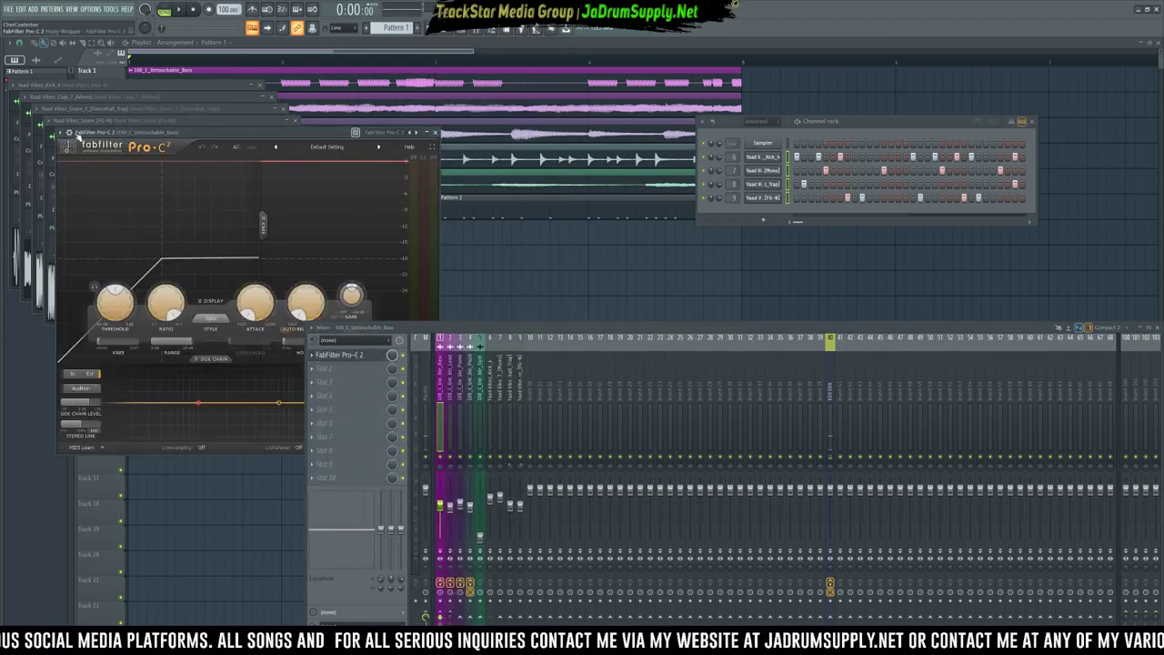
Assign the sidechain input in the processing settings of the Bass track's Pro-C 2 wrapper, and start playback.
click(69, 133)
right_click(86, 270)
click(105, 290)
click(76, 170)
key(space)
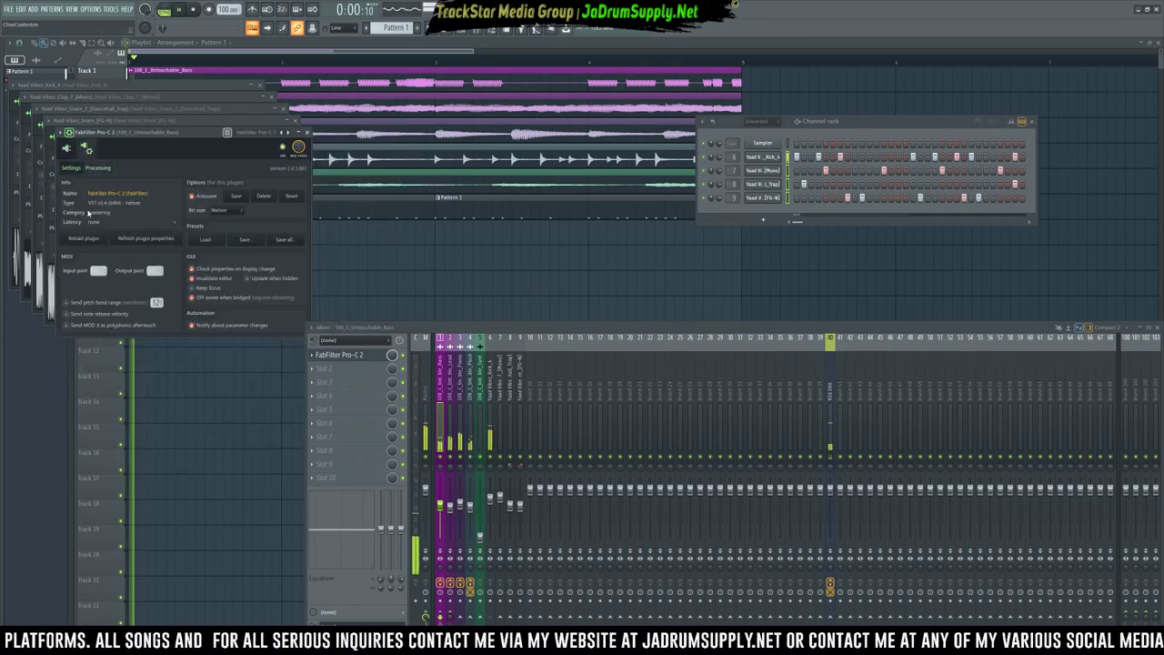
Check the Bass track's Pro-C 2 compression against the kick during playback, close the plugin, select the Pluck track and stop playback.
click(70, 148)
drag(277, 136, 293, 66)
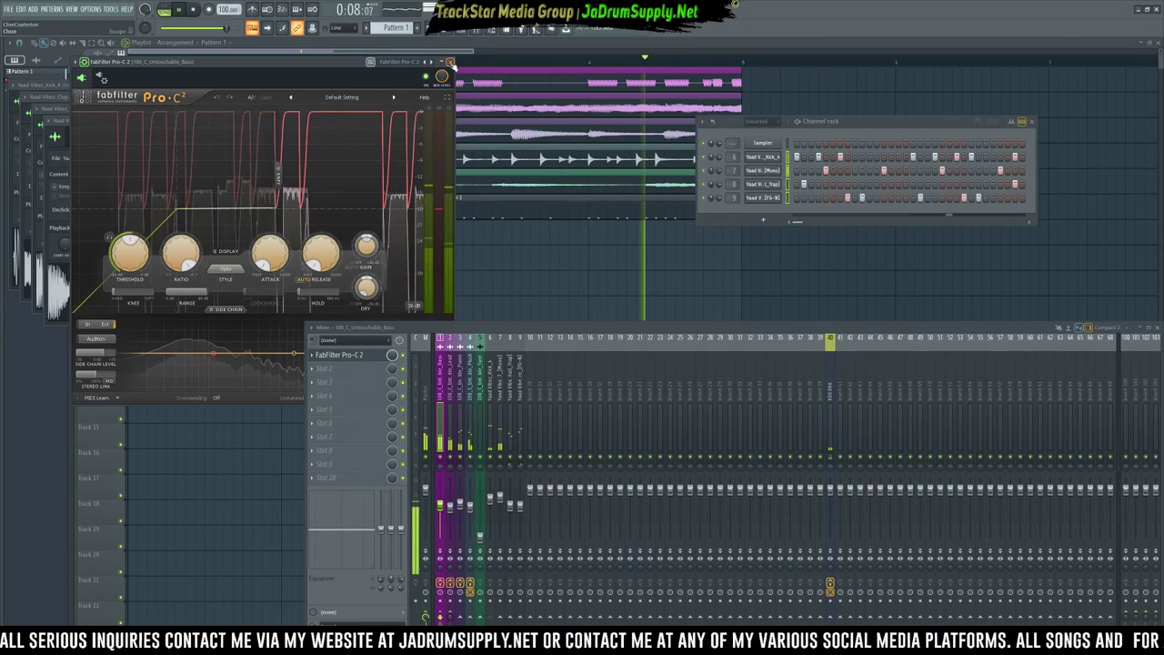
click(451, 62)
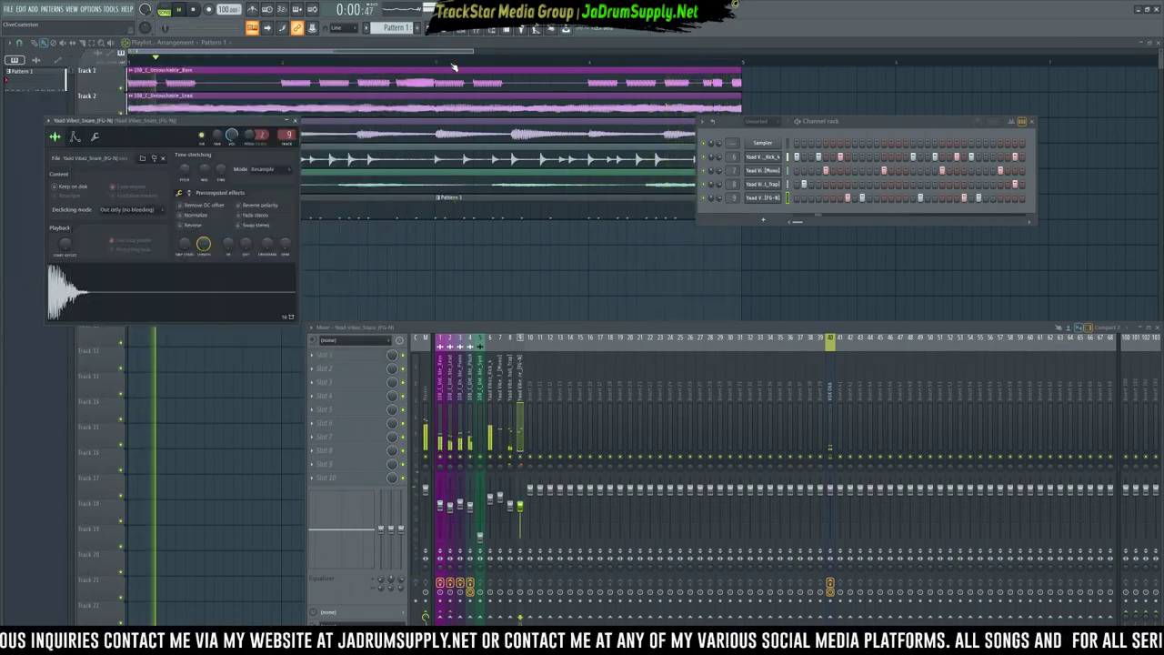
click(447, 507)
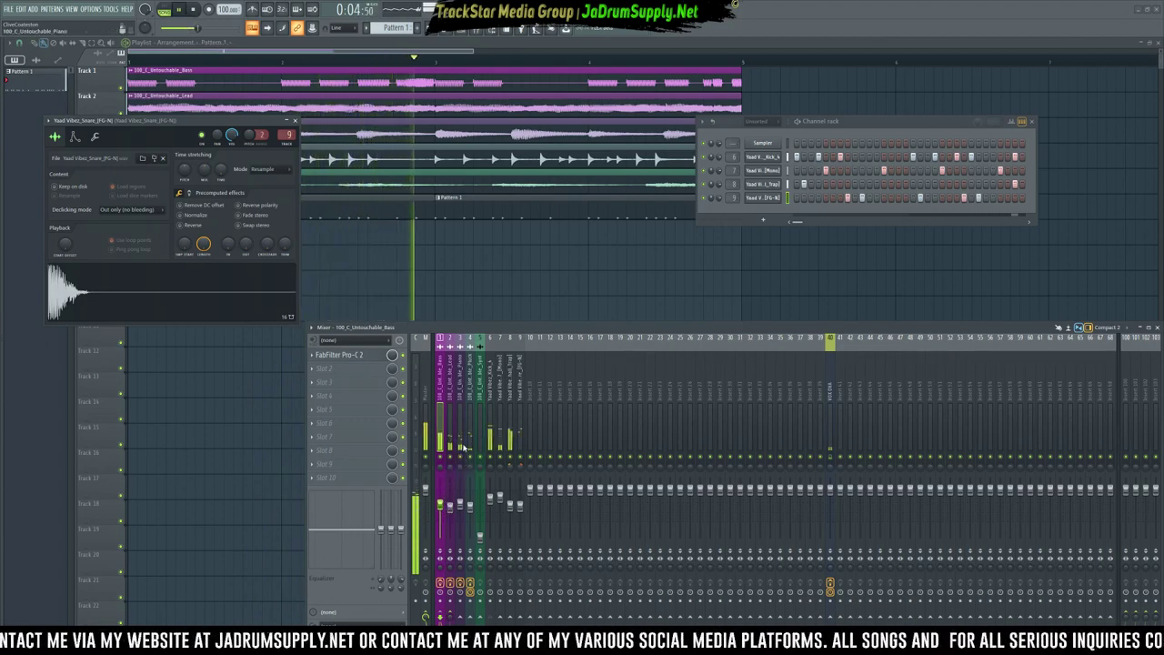
click(470, 470)
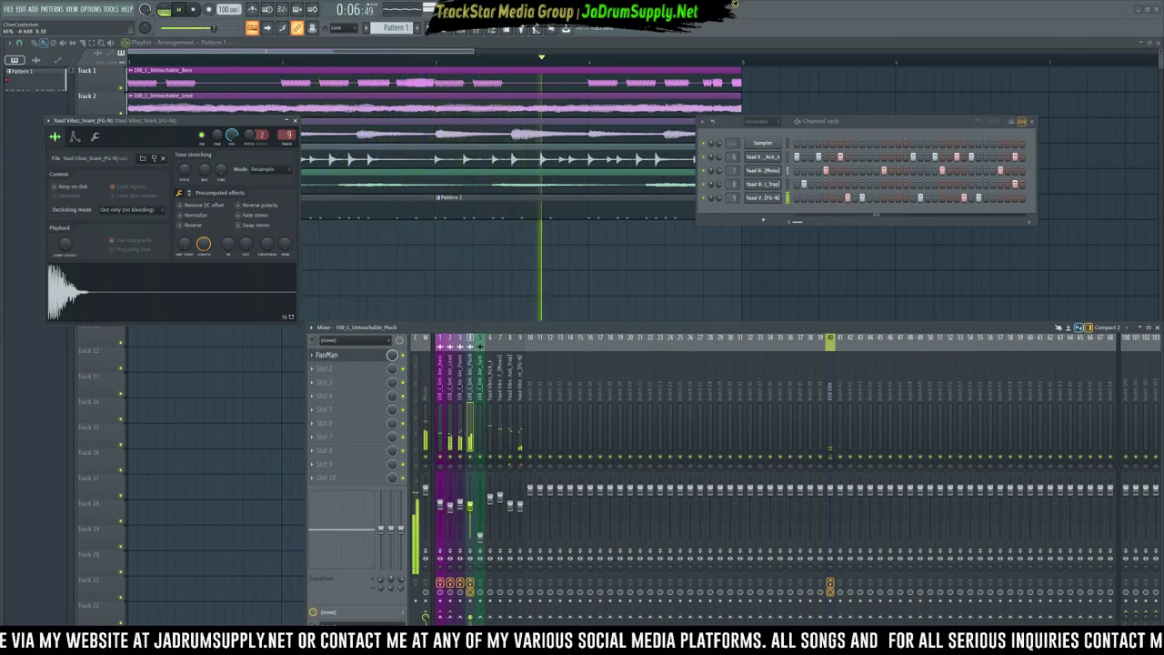
key(space)
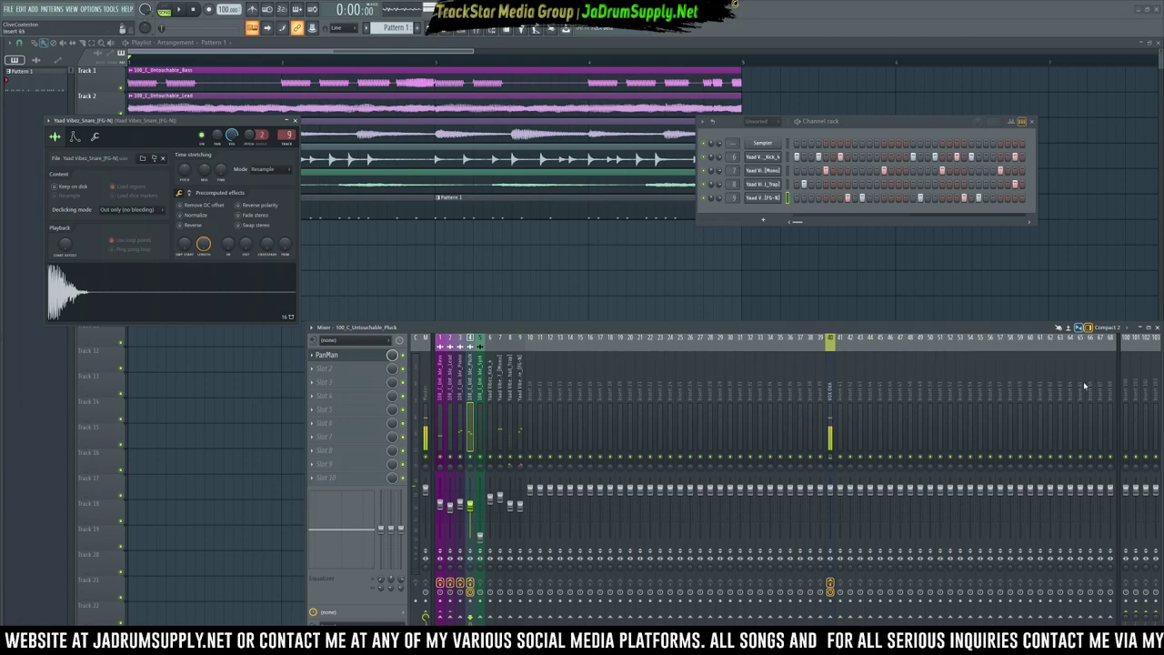
Load Eventide SP2016 Reverb in the first effect slot of mixer track 100.
right_click(1121, 383)
mouse_move(1105, 383)
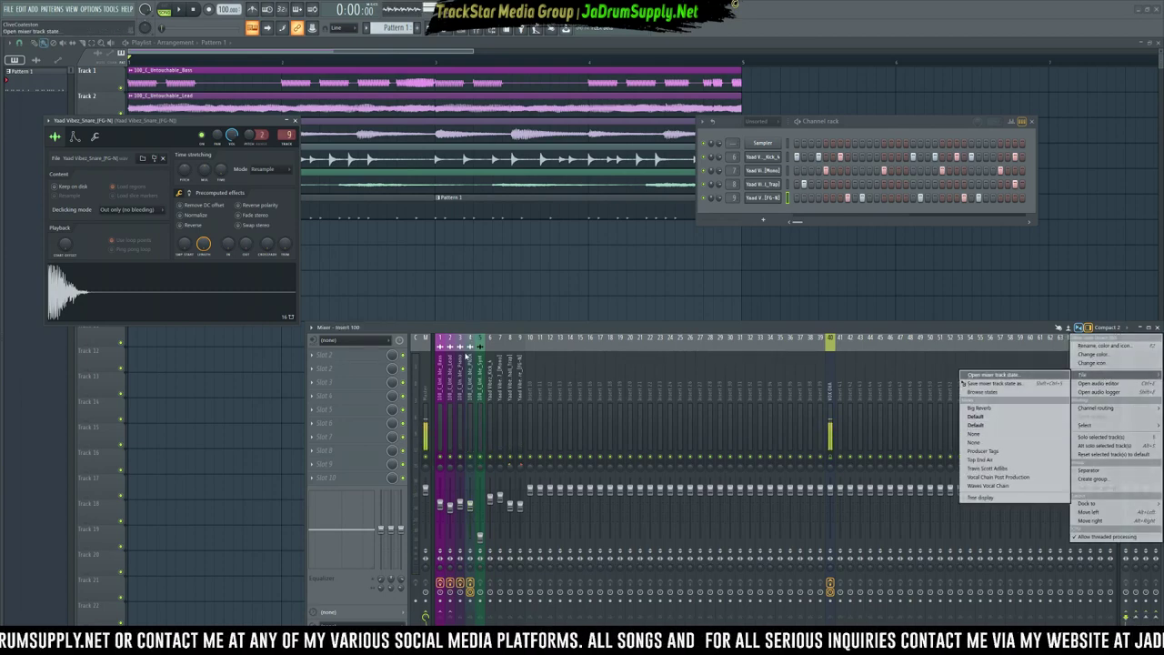
click(366, 361)
mouse_move(454, 297)
mouse_move(527, 312)
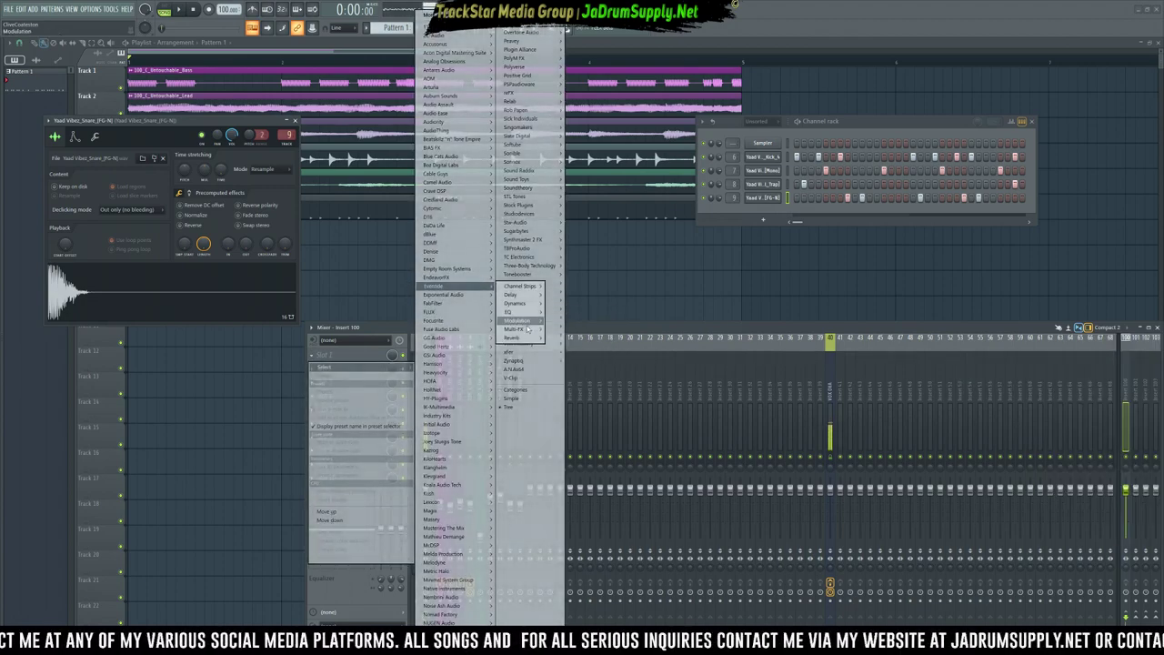
mouse_move(523, 339)
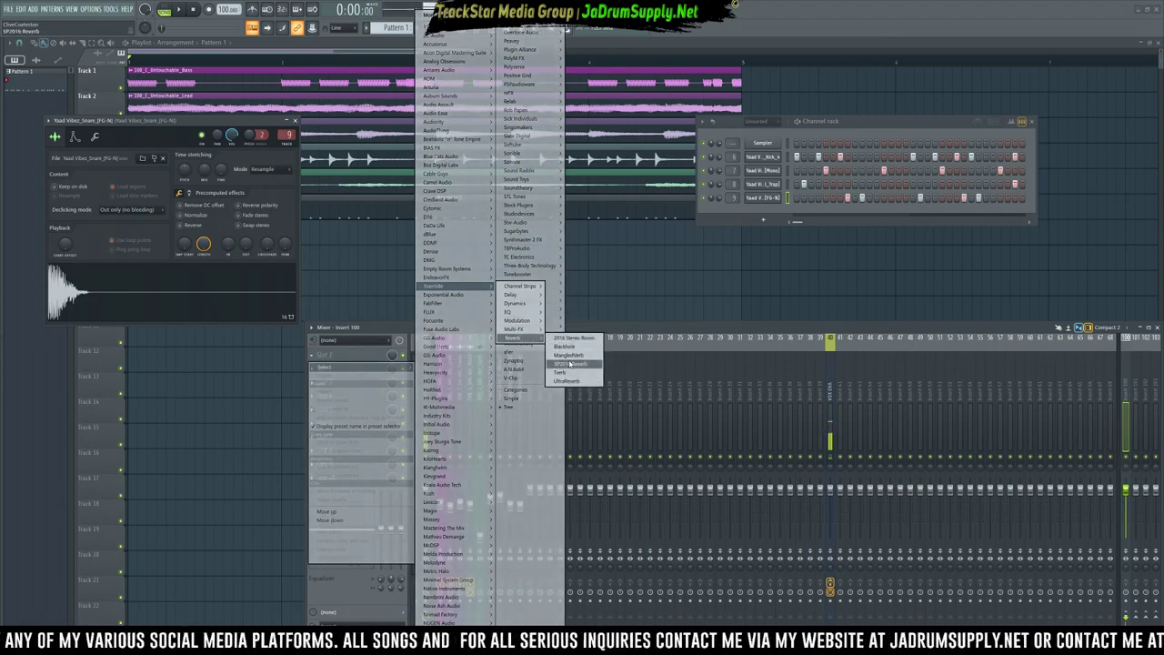
click(570, 364)
drag(174, 119, 388, 88)
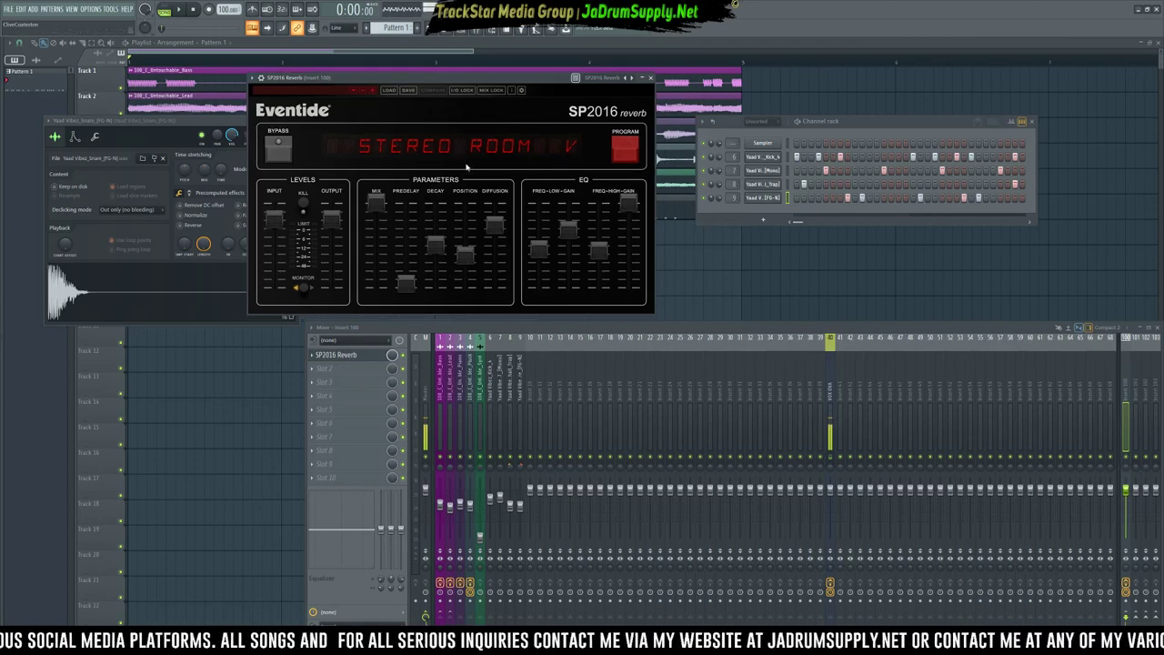
Apply the Airy Space preset in SP2016 Reverb and lower its high-frequency EQ gain.
drag(591, 244, 602, 248)
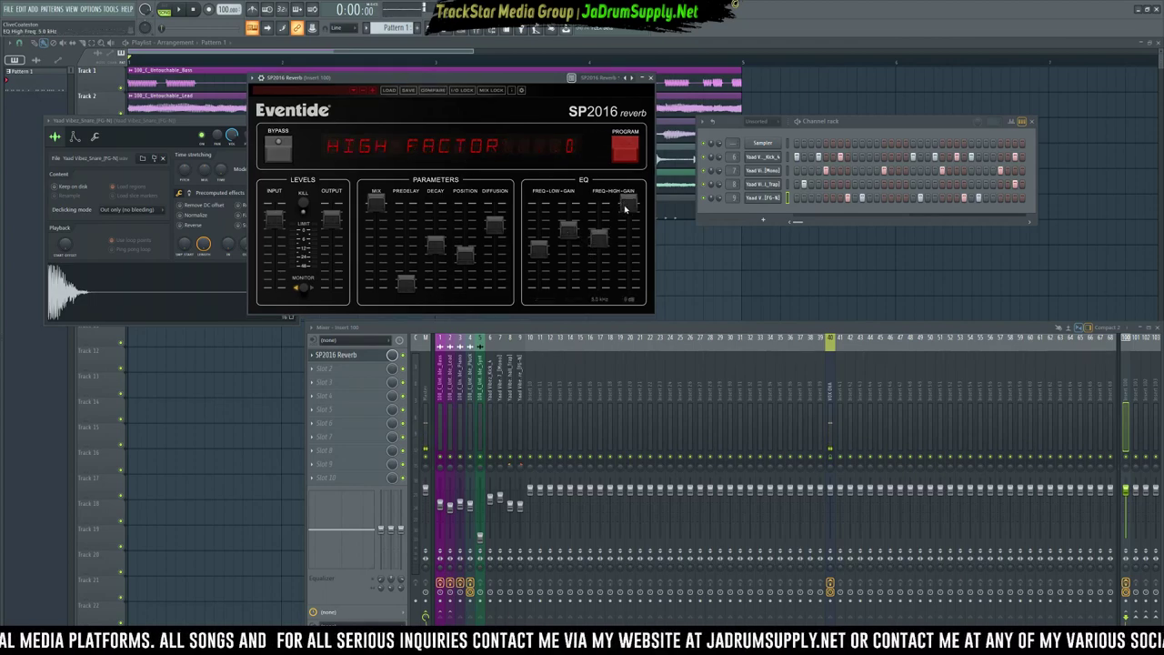
click(315, 93)
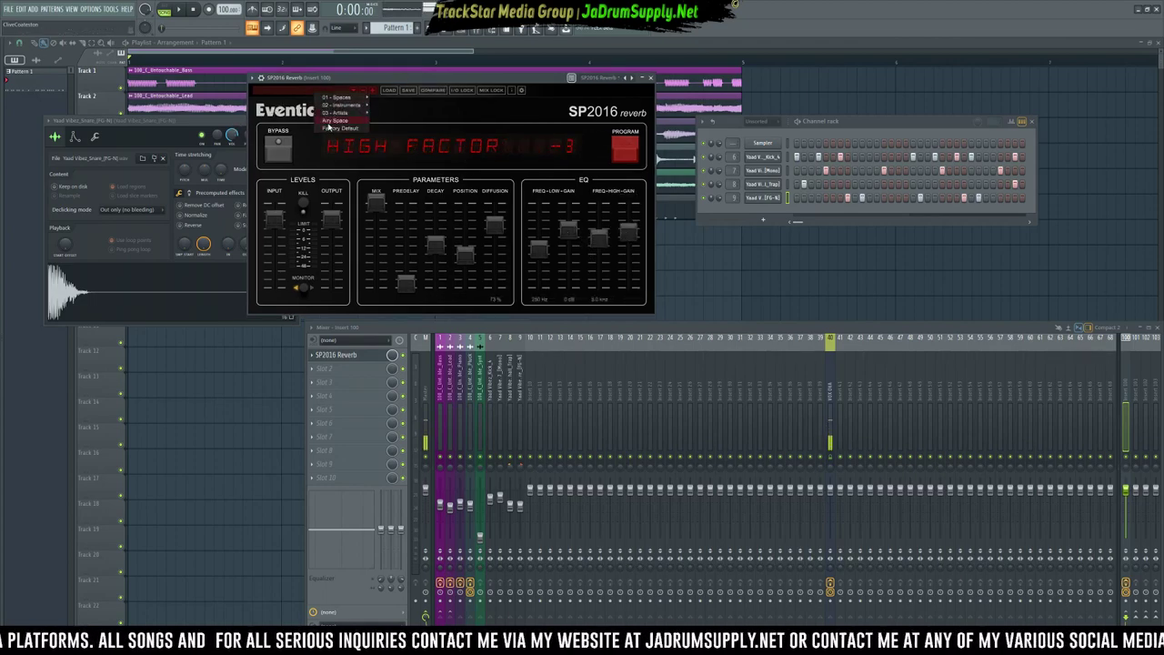
click(336, 121)
drag(633, 205, 634, 251)
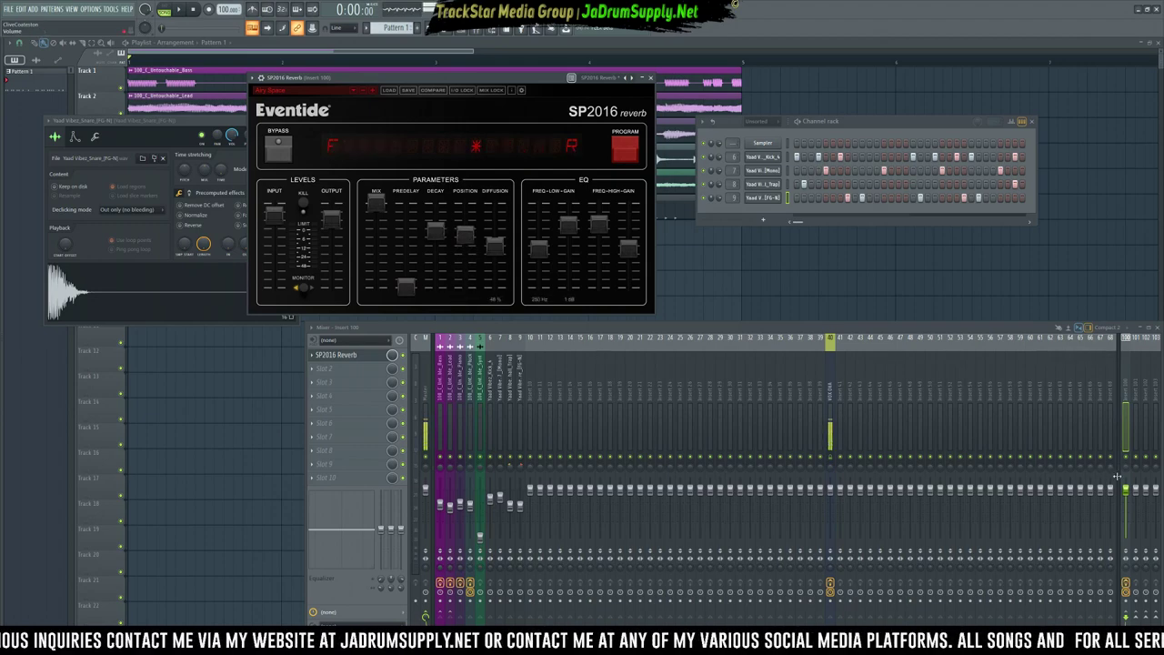
Rename mixer track 100 as REVERB and colour it purple.
right_click(1126, 439)
click(1105, 346)
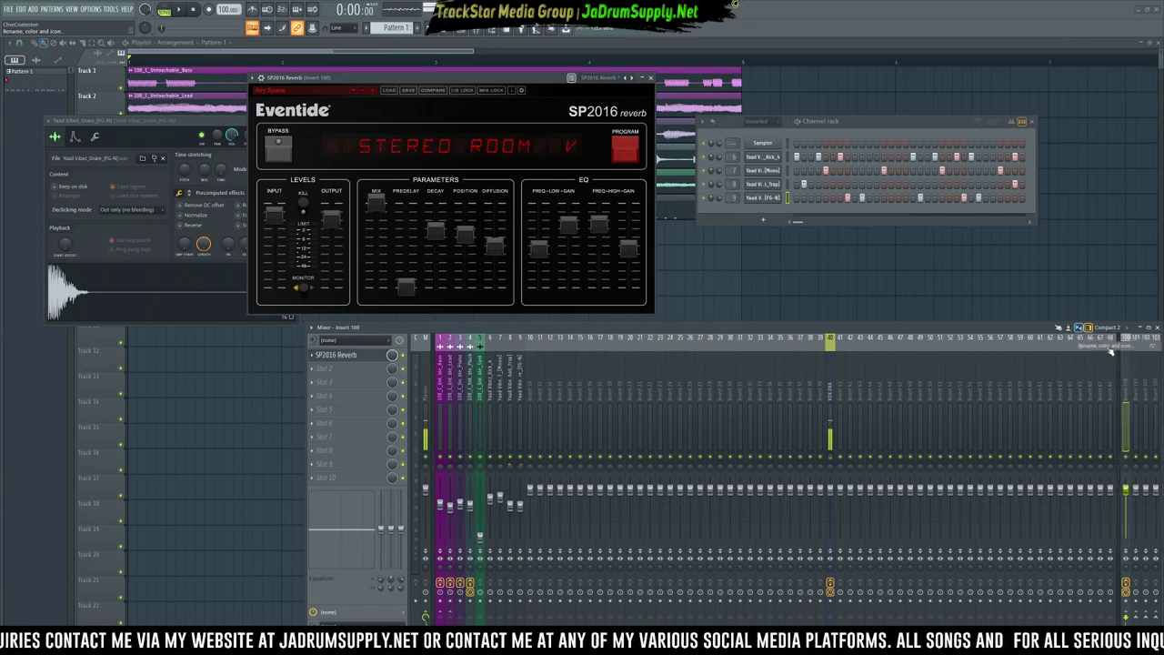
text(R)
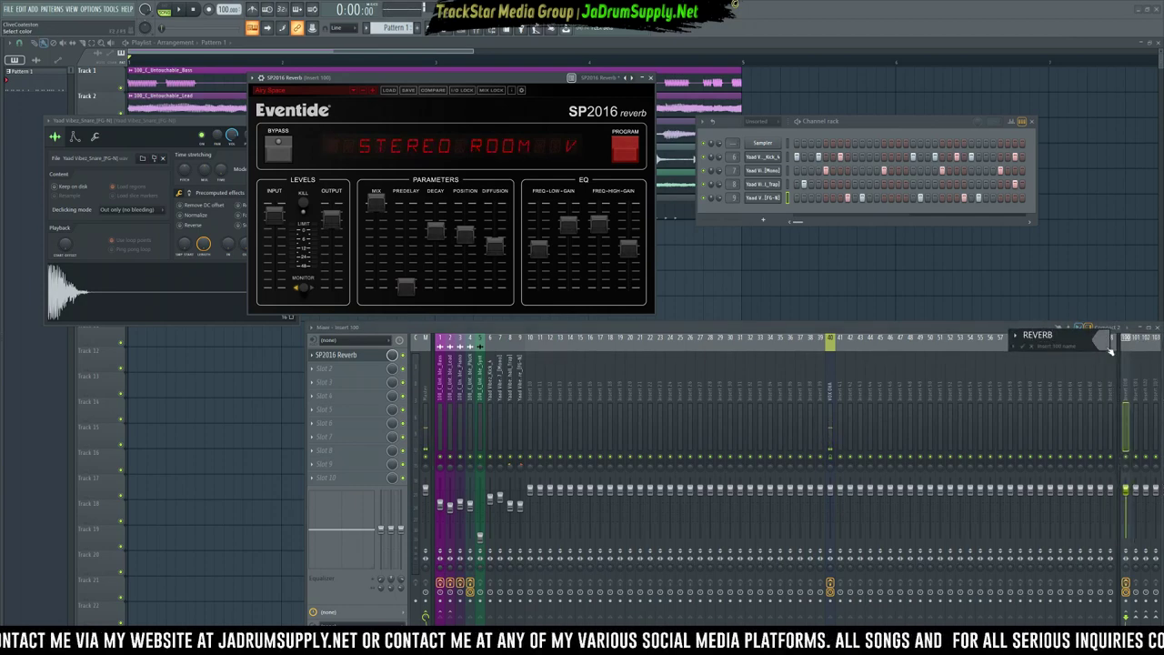
text(EVERB)
key(Return)
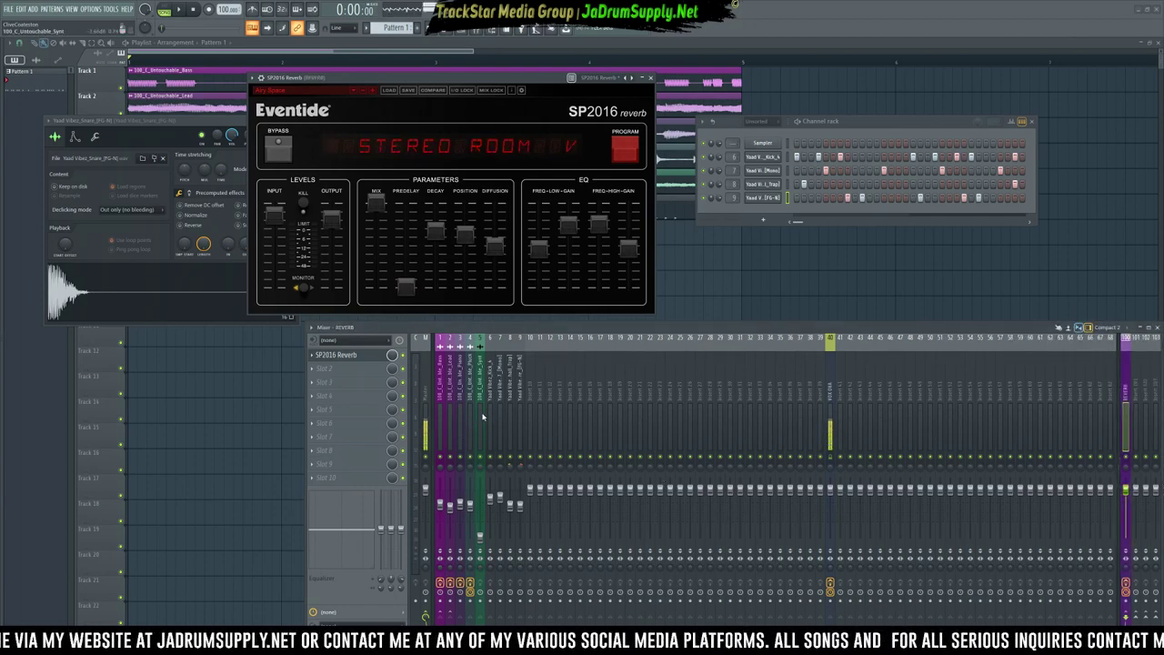
Send the soloed Pluck track to the REVERB track, audition it in playback, unsolo it and fine-tune its level.
click(470, 414)
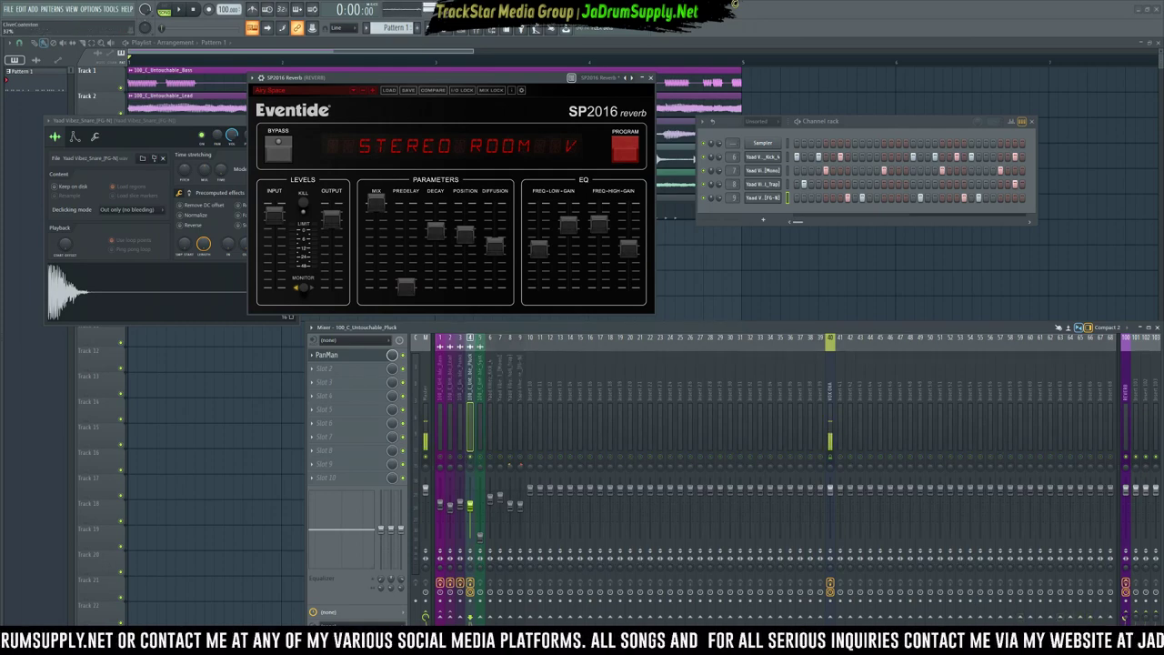
key(space)
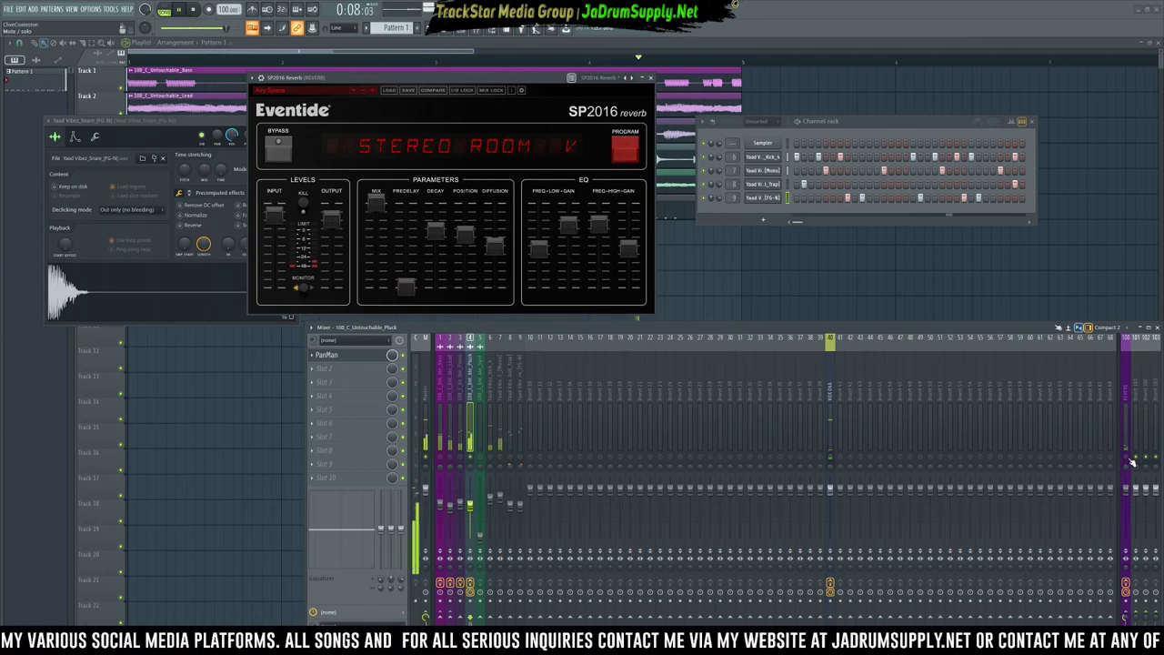
click(474, 463)
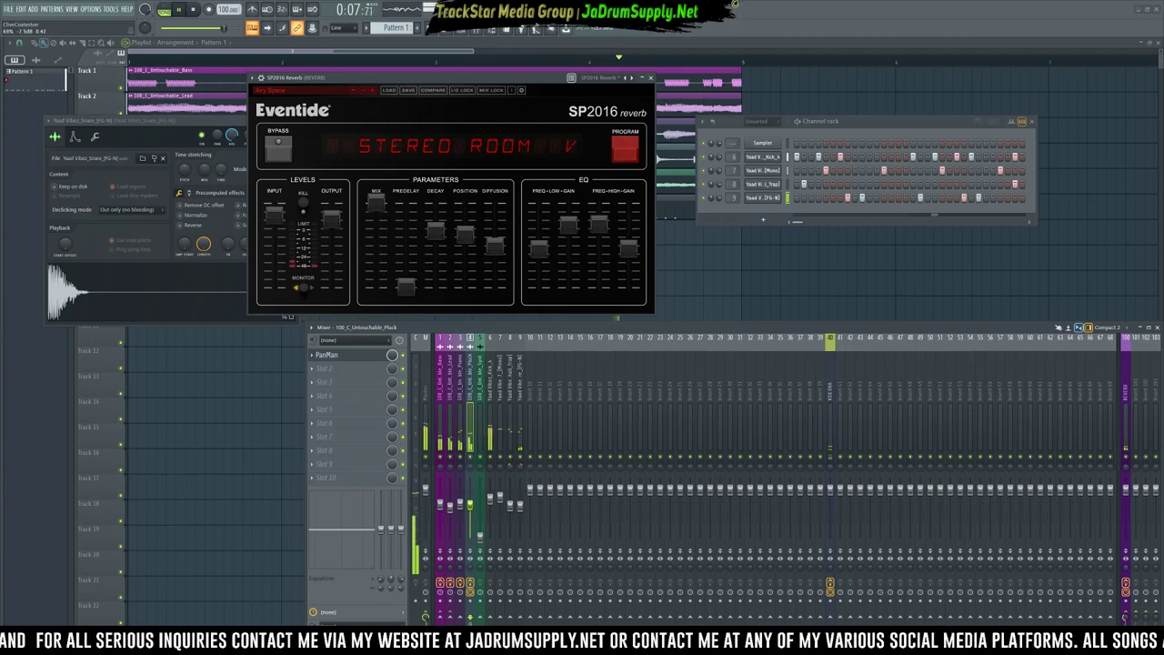
mouse_move(1120, 614)
mouse_down()
mouse_move(1145, 582)
mouse_move(1119, 587)
mouse_move(1126, 634)
mouse_up()
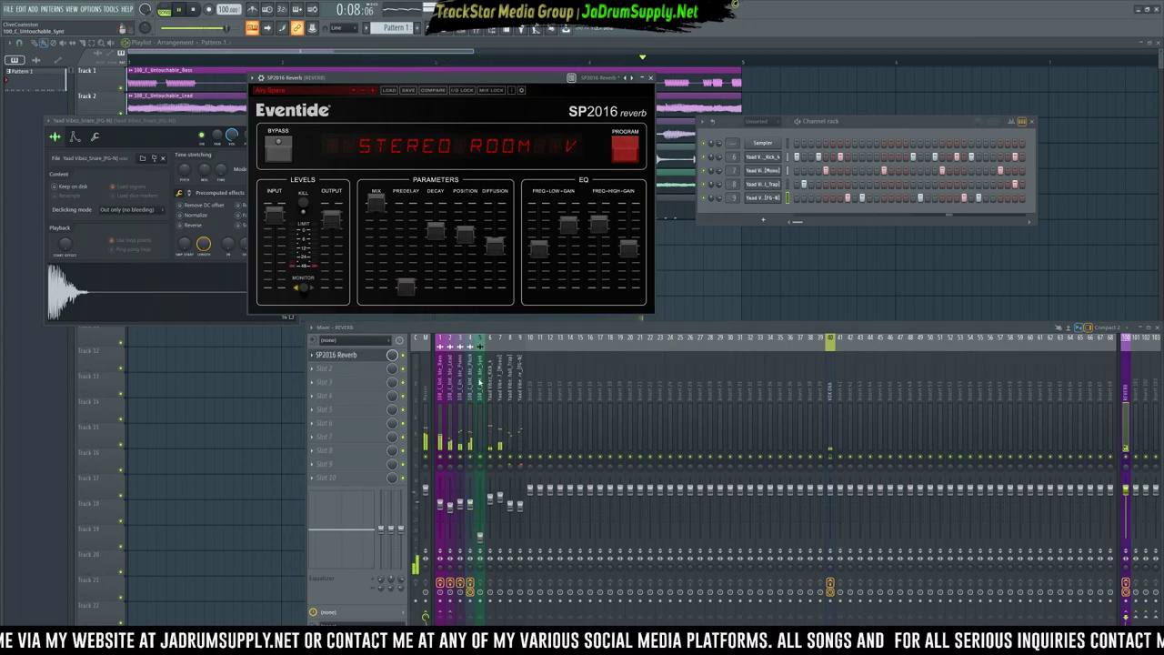
Set the output gain of the Pluck track's PanMan to 1.4 dB and close the plugin.
click(471, 382)
click(333, 356)
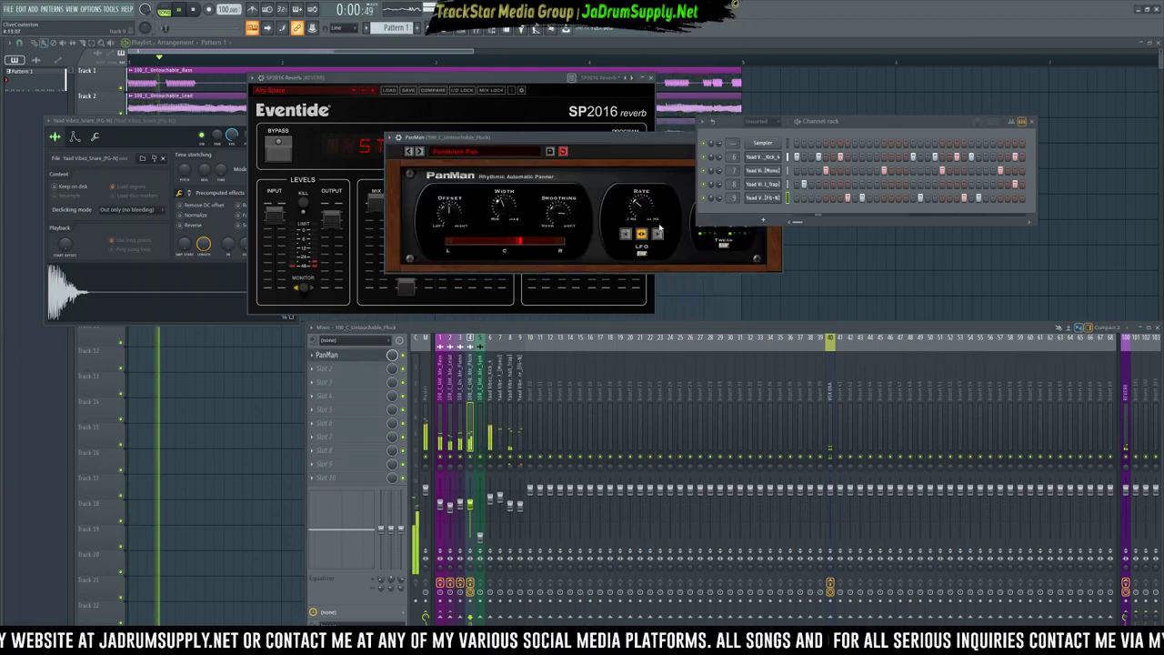
drag(628, 136, 489, 150)
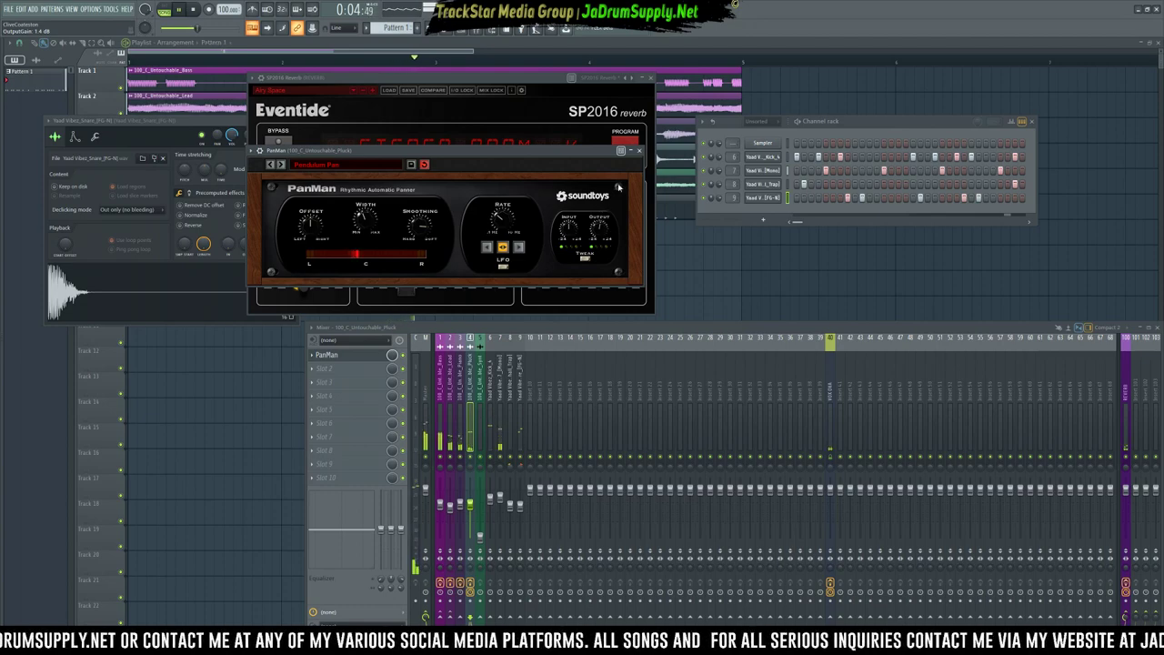
click(640, 150)
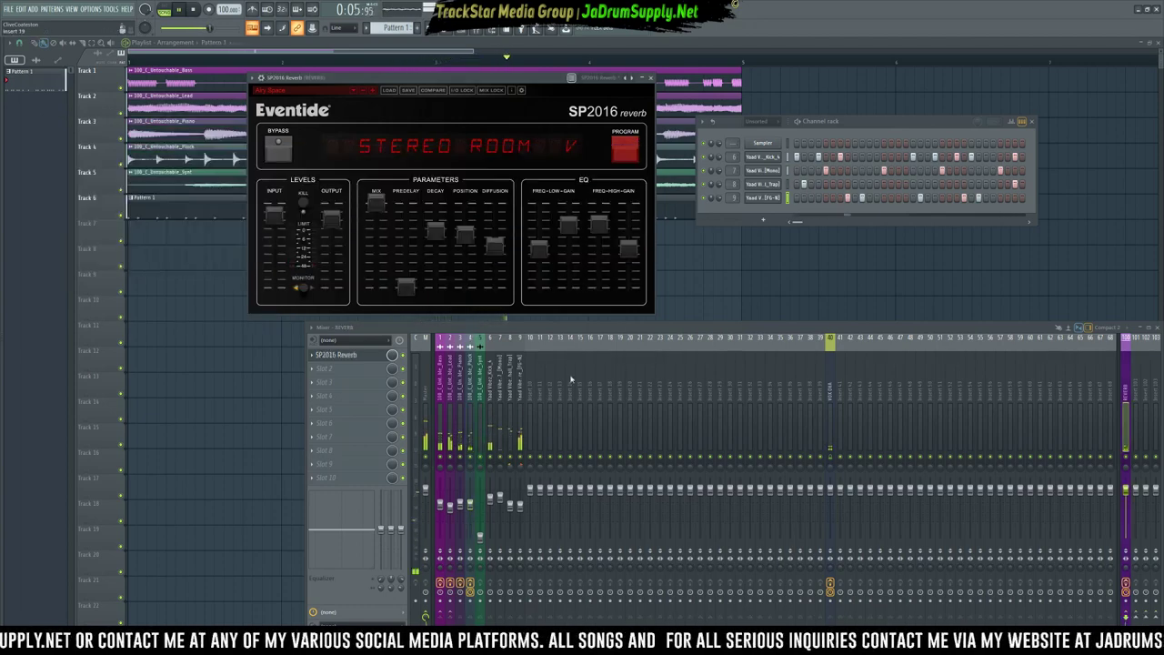
Fine-tune the volumes of the kick and snare mixer tracks during playback.
click(494, 462)
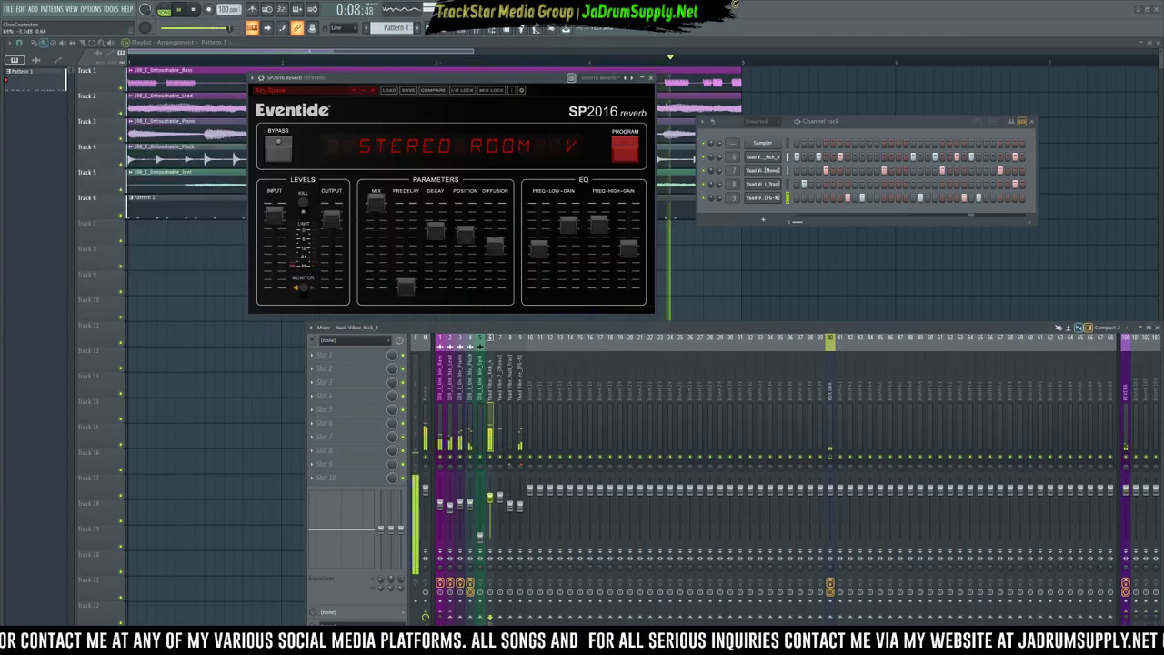
click(511, 472)
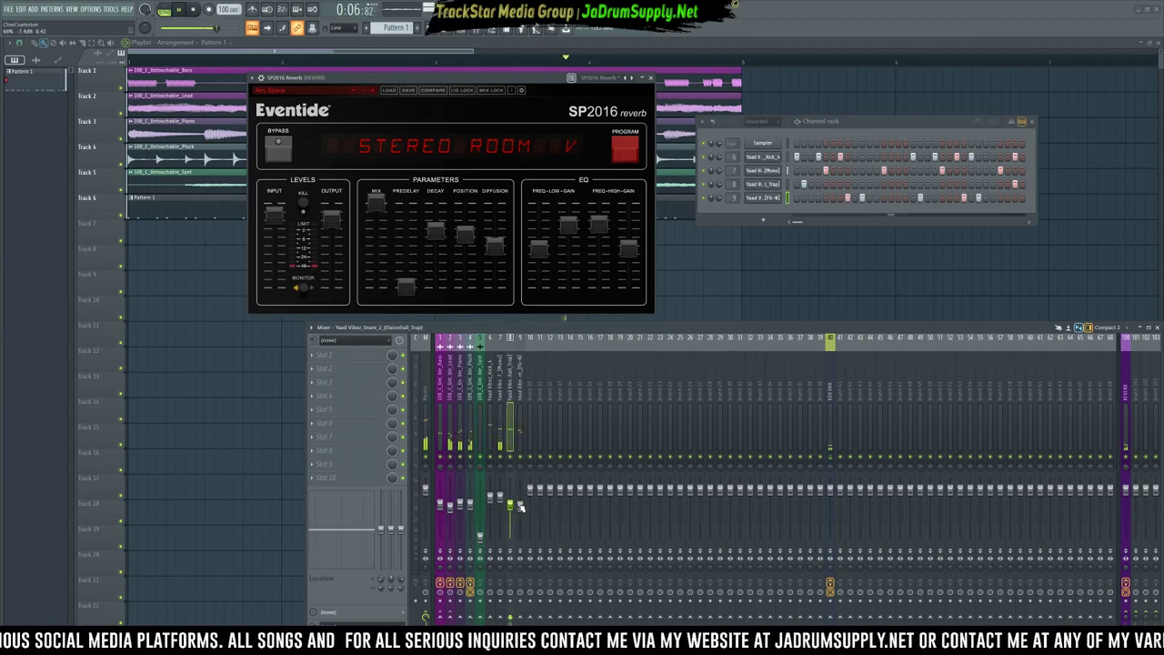
click(519, 510)
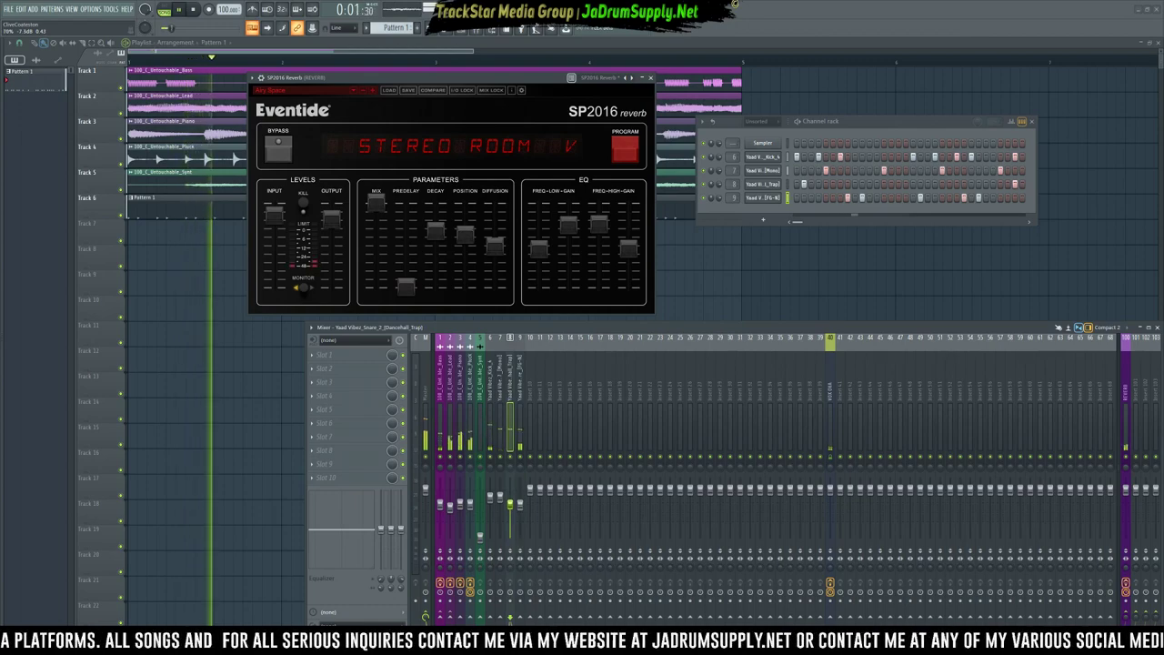
Stop playback, collapse the drumkit's bonus Snare's folder and open the Closed folder inside Hi Hat's.
mouse_move(43, 416)
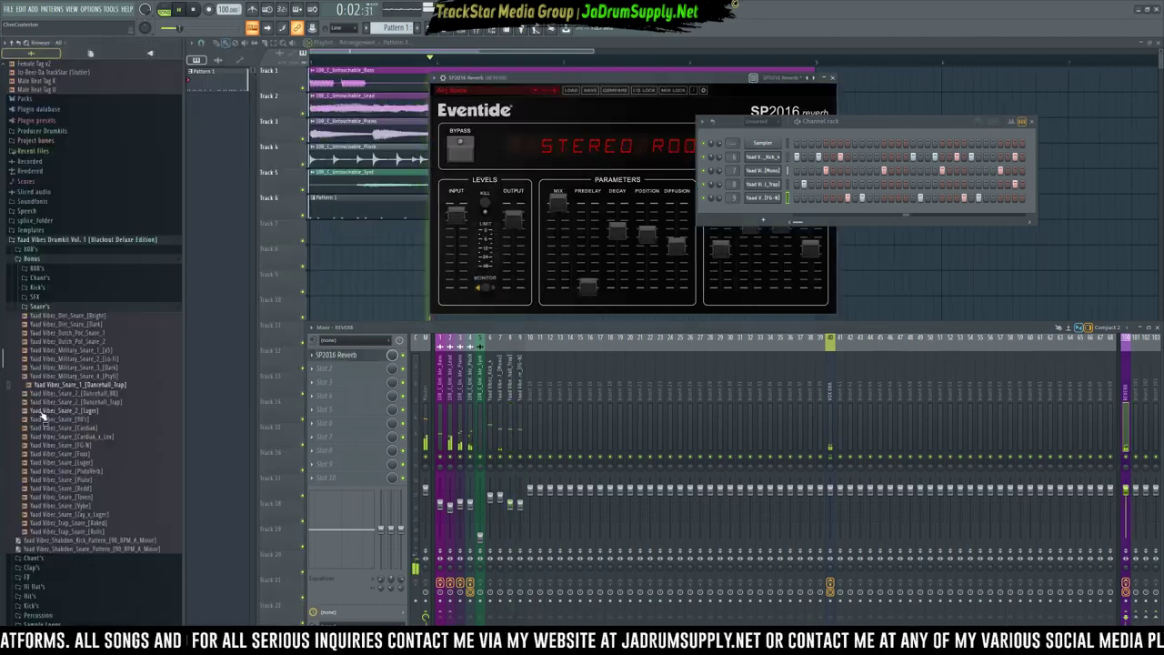
click(41, 307)
click(34, 362)
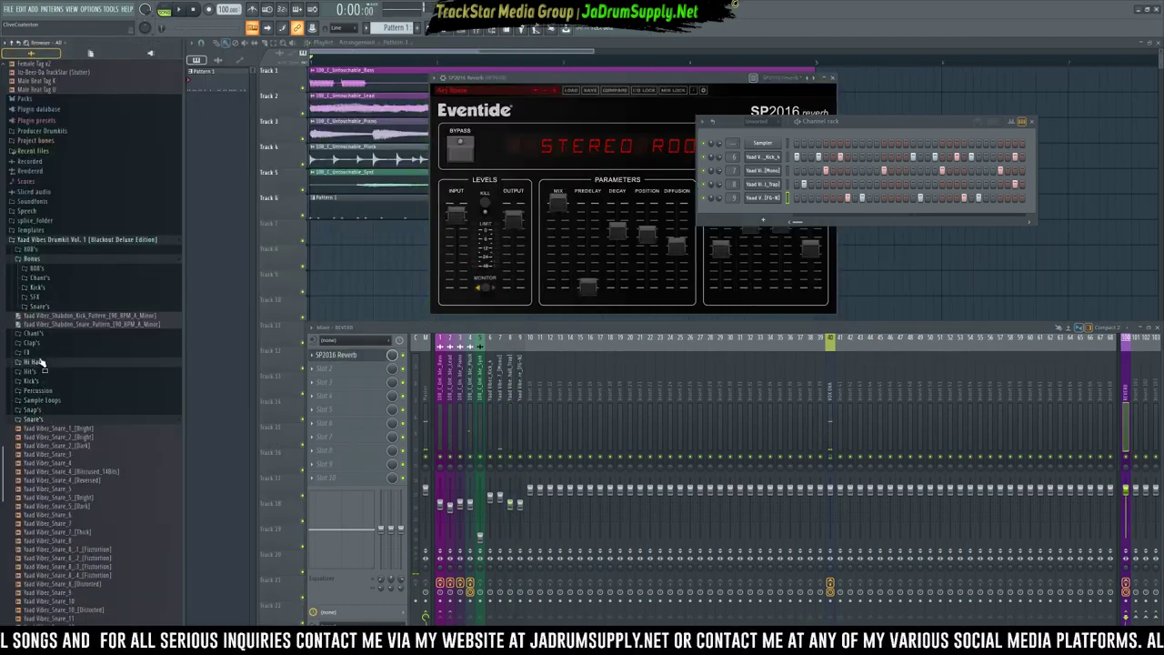
click(38, 371)
Audition the closed hi-hats, load Closed_Hi_Hat_8 into a new channel, route it to mixer track 10 and lower its volume.
click(43, 388)
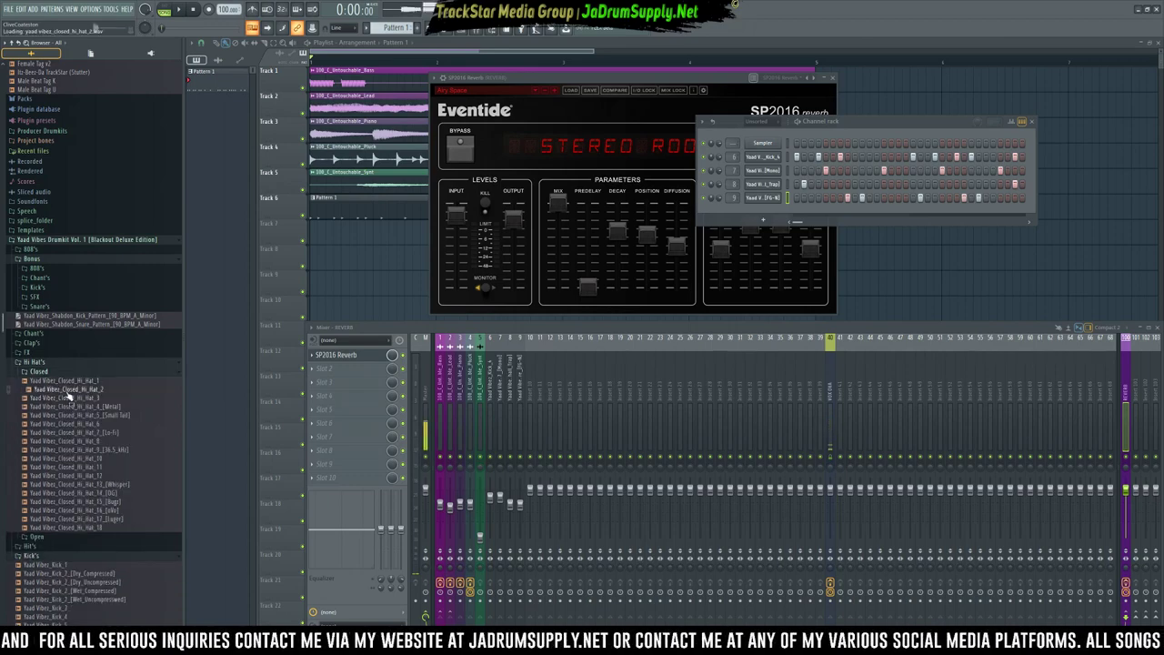
click(100, 406)
click(101, 424)
click(102, 433)
click(102, 442)
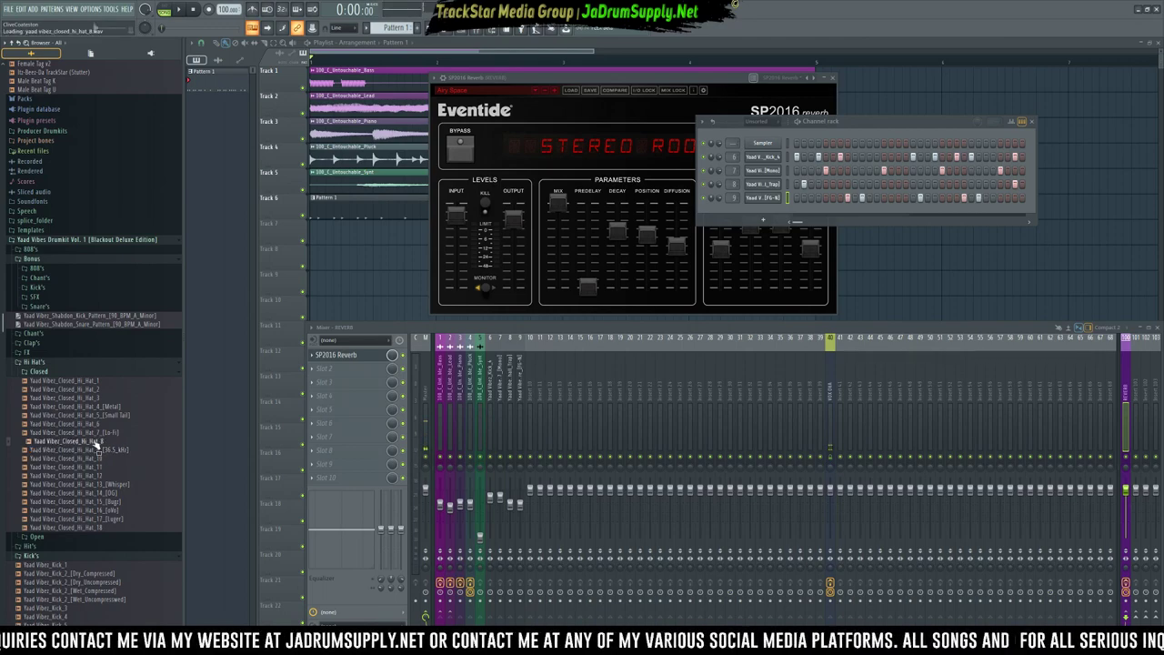
right_click(96, 443)
click(127, 448)
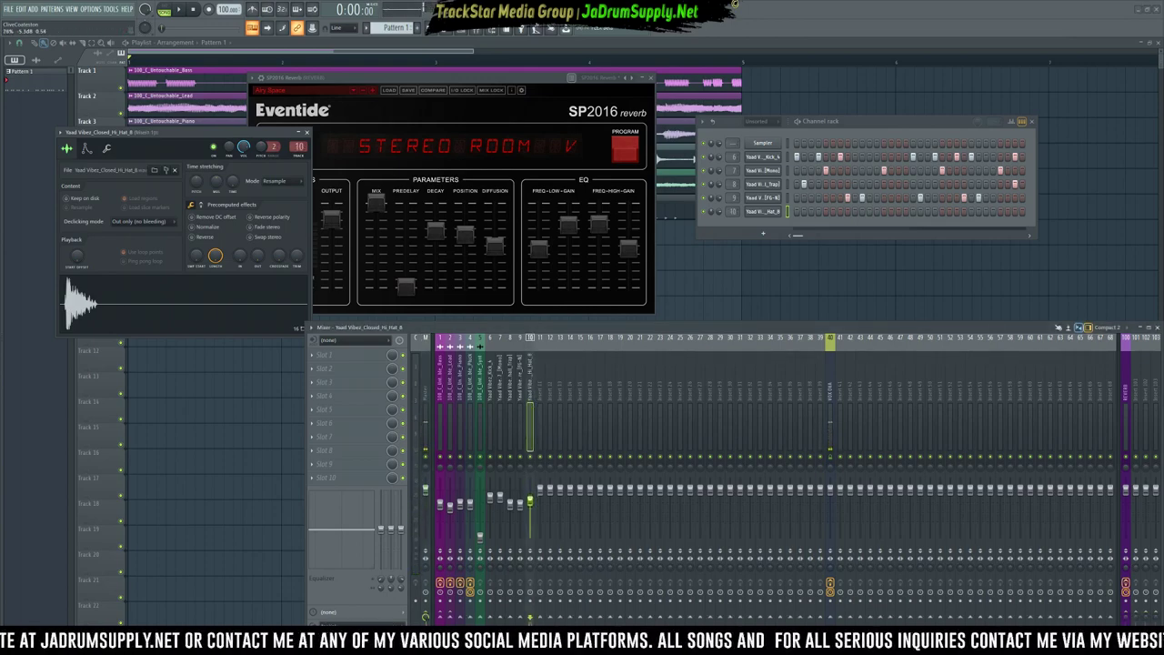
Load WaveShell1-VST 10.0_x64 in the hi-hat track's first effect slot and choose the Brauer Motion plugin.
click(346, 357)
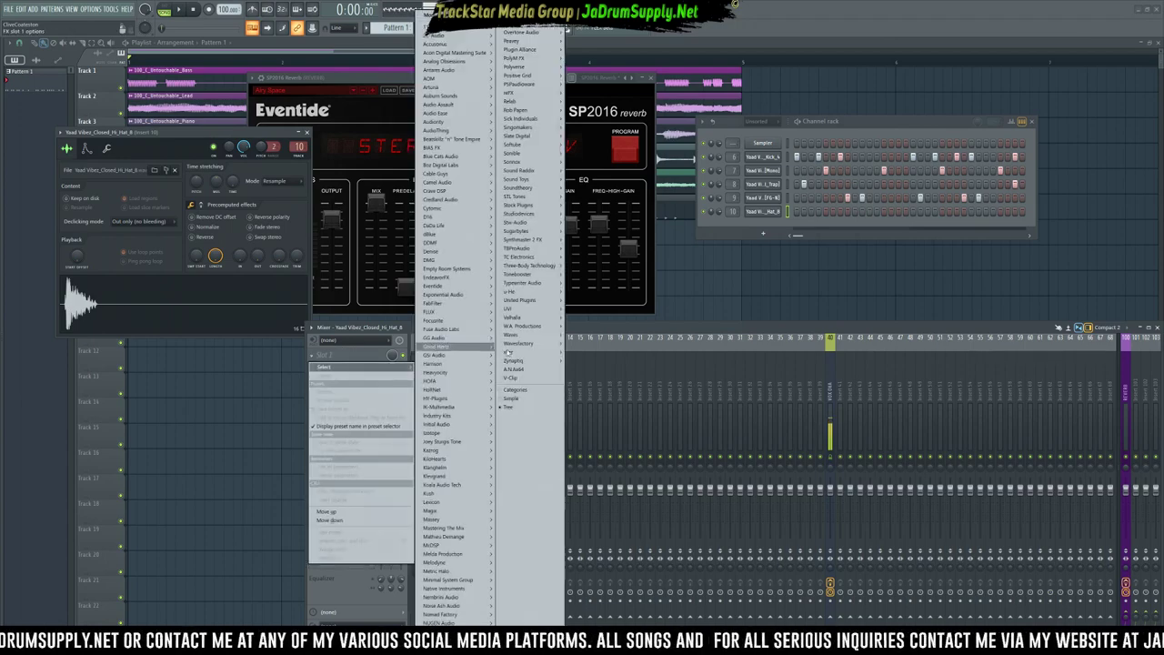
mouse_move(523, 338)
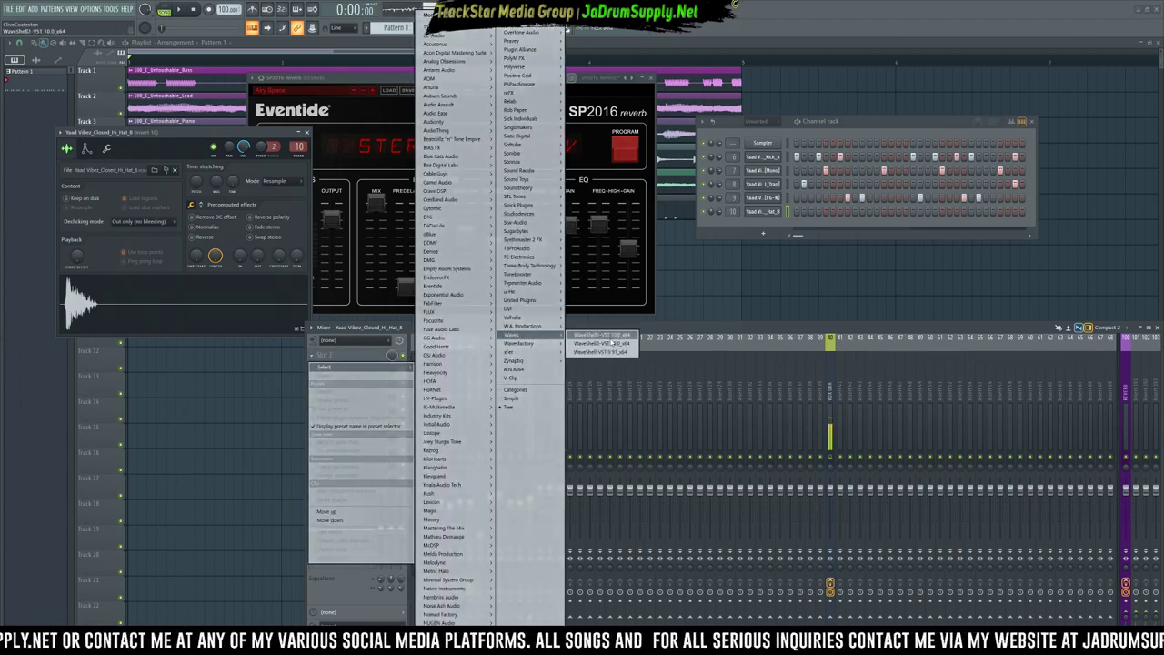
click(600, 335)
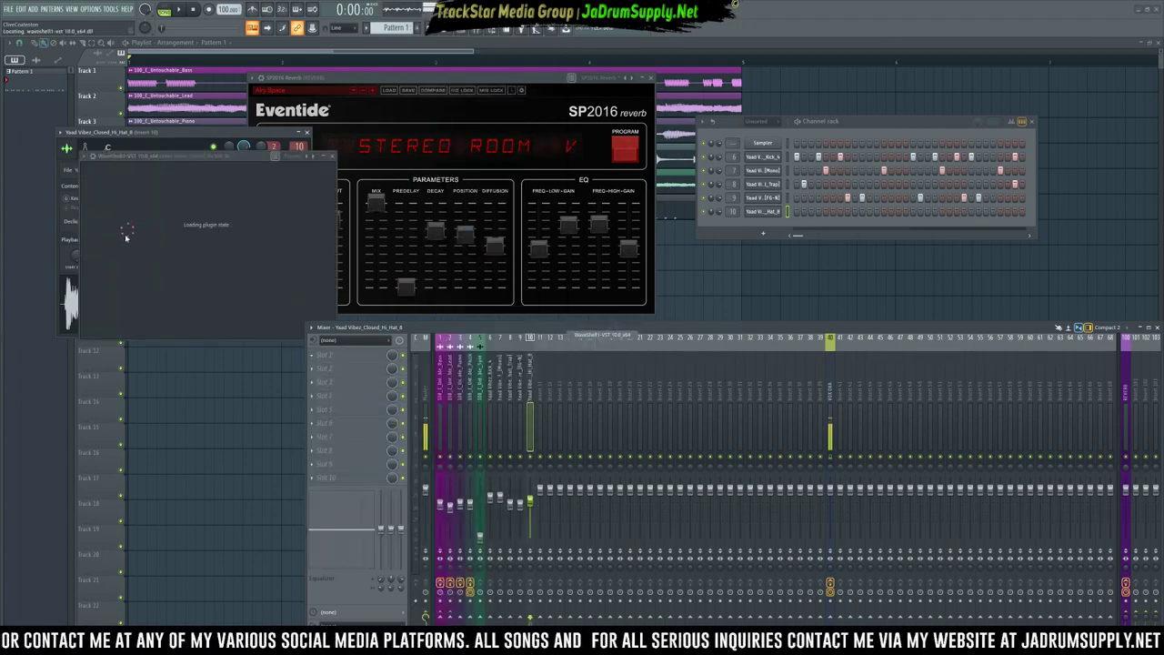
click(142, 211)
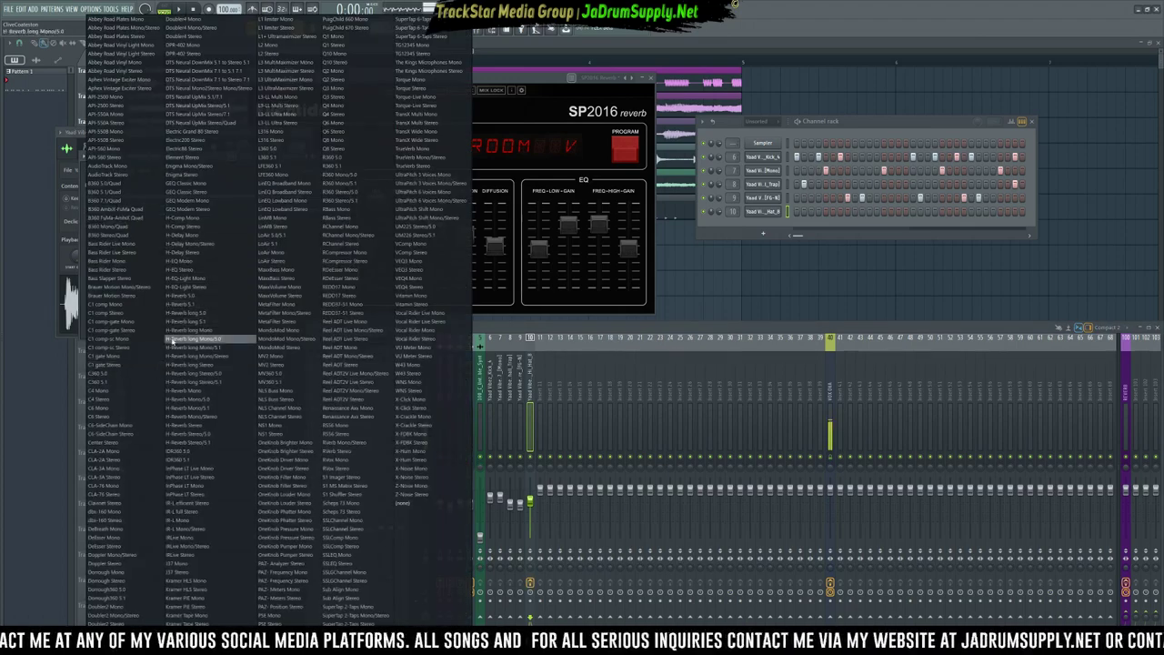
click(127, 289)
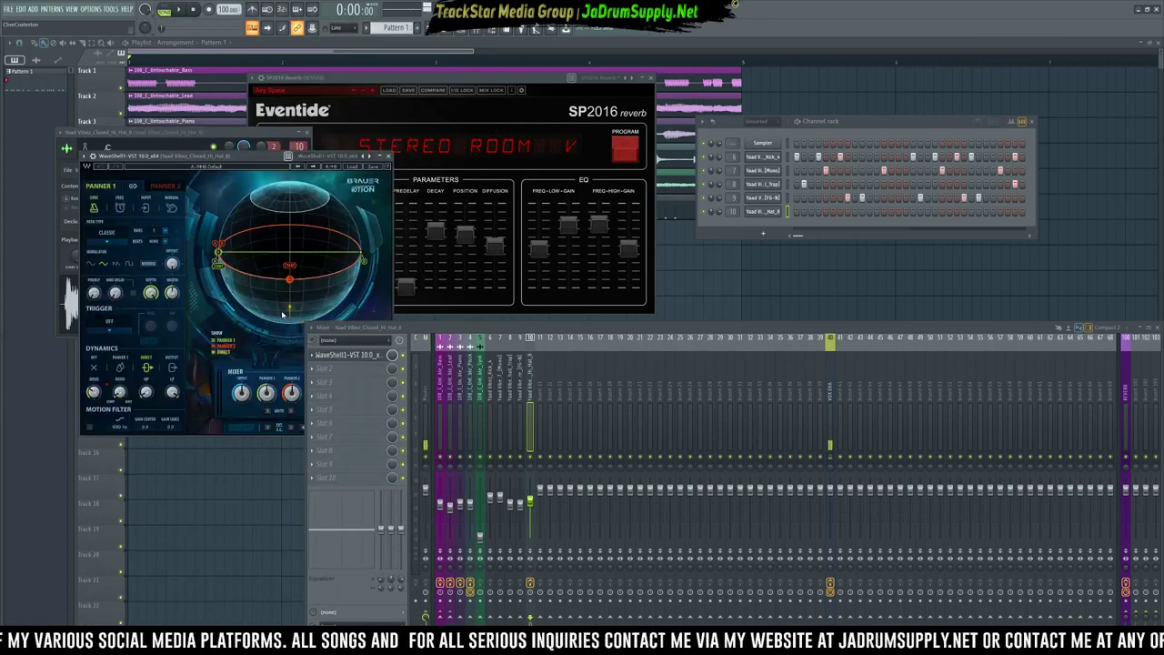
Move the Brauer Motion window aside and open the piano roll of the Closed_Hi_Hat_8 channel.
drag(320, 156, 306, 109)
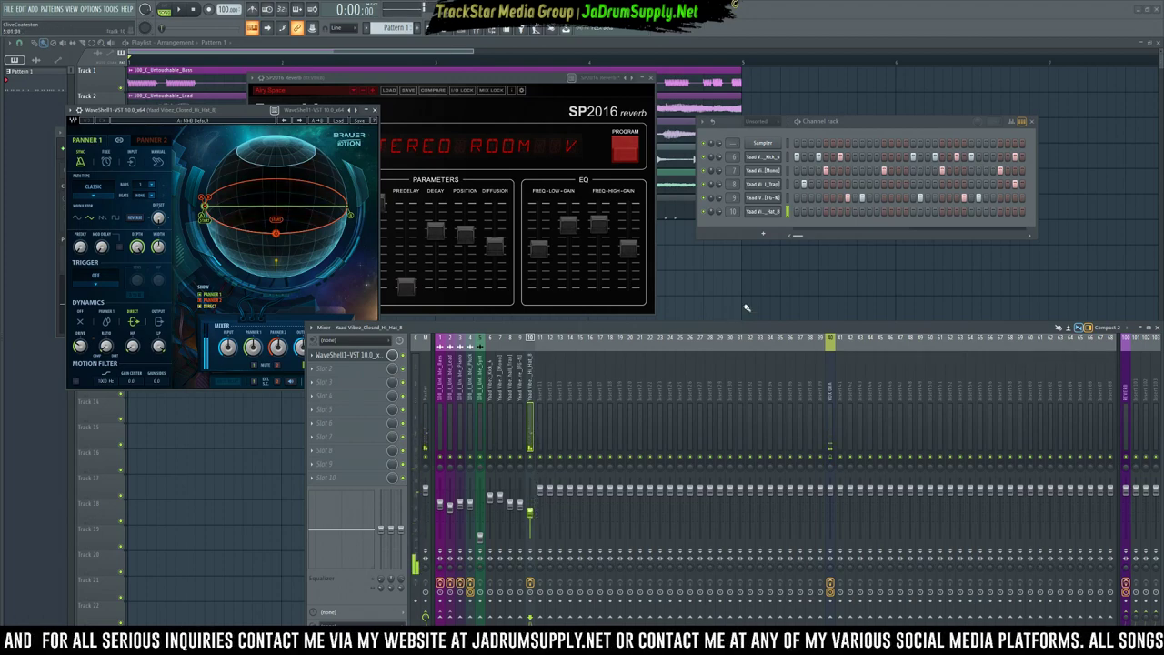
right_click(771, 212)
click(810, 215)
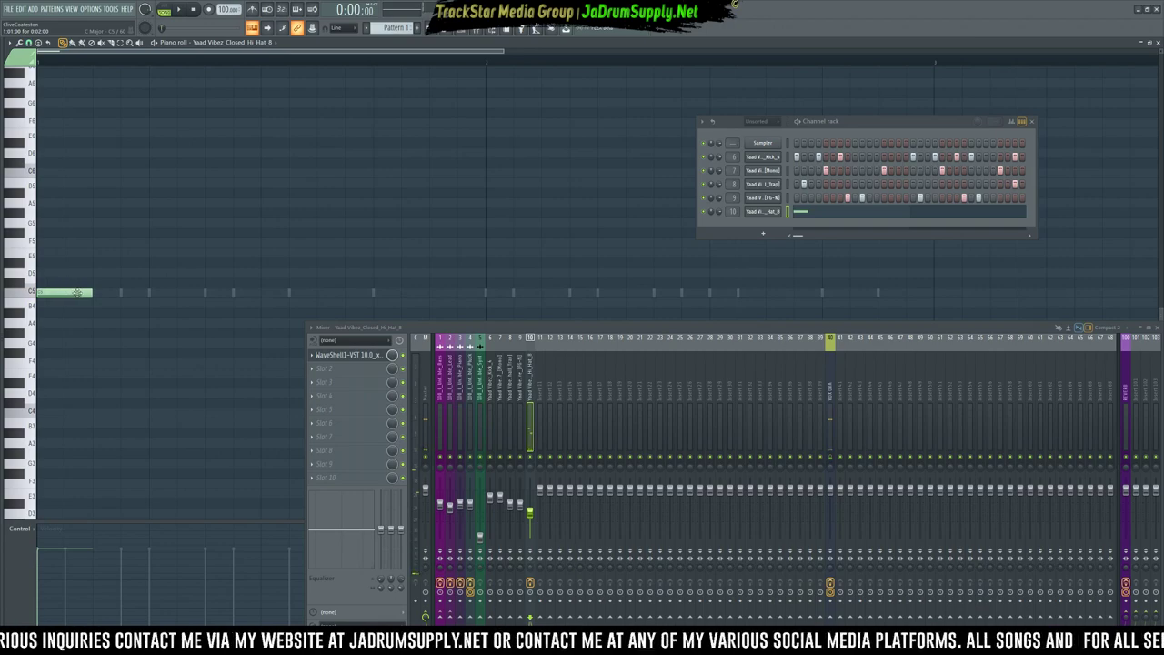
Chop the C5 note at the start of bar 1, keep only one short piece and set the piano roll snap to 1/3 step.
key(alt+u)
key(Return)
click(28, 42)
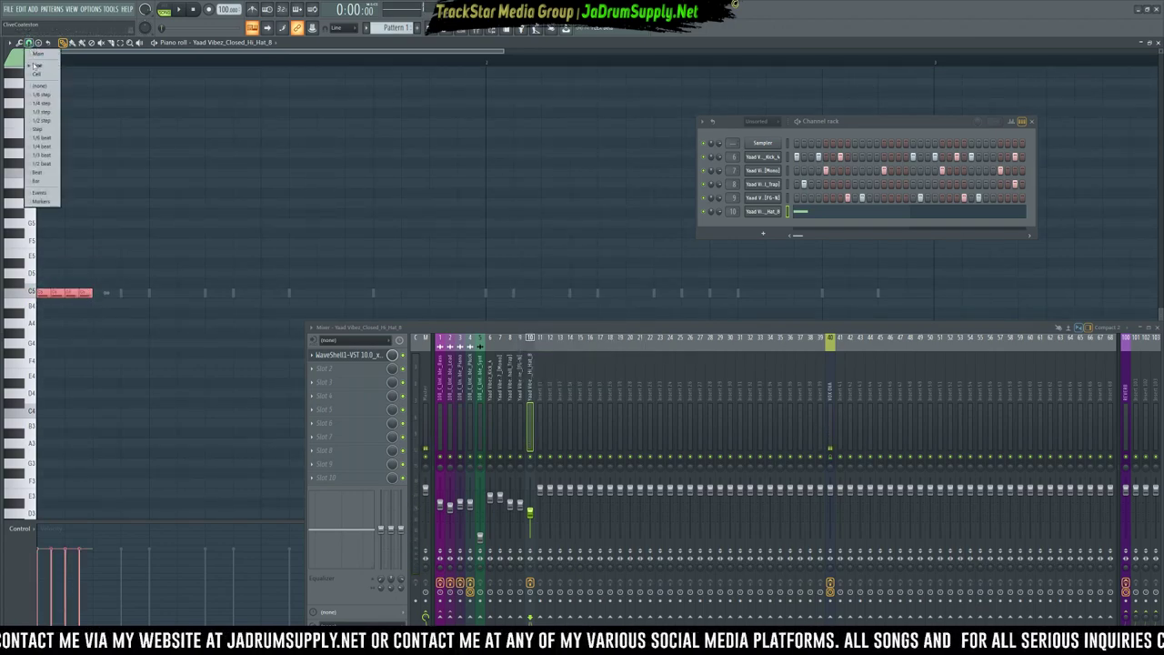
click(46, 103)
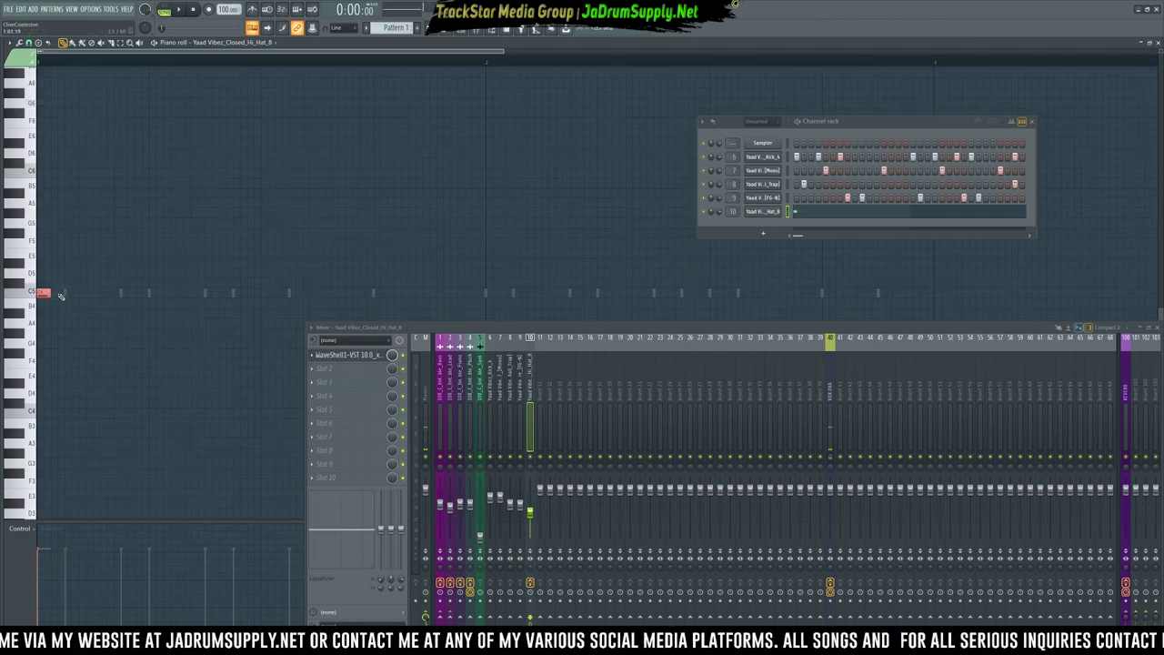
click(28, 43)
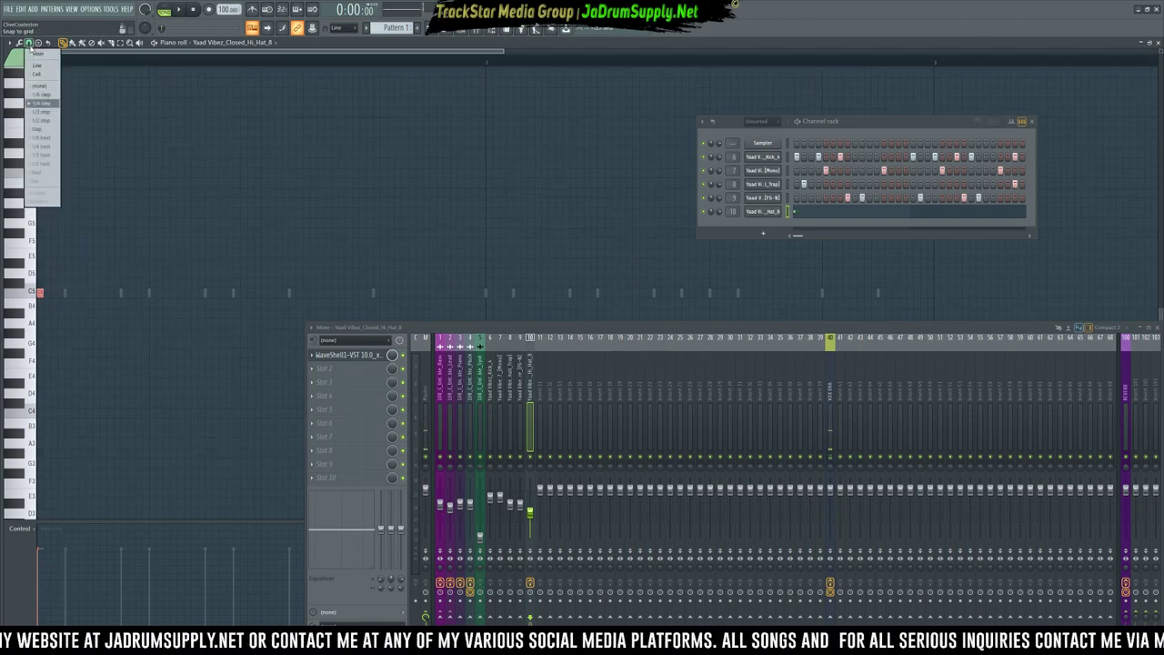
click(44, 111)
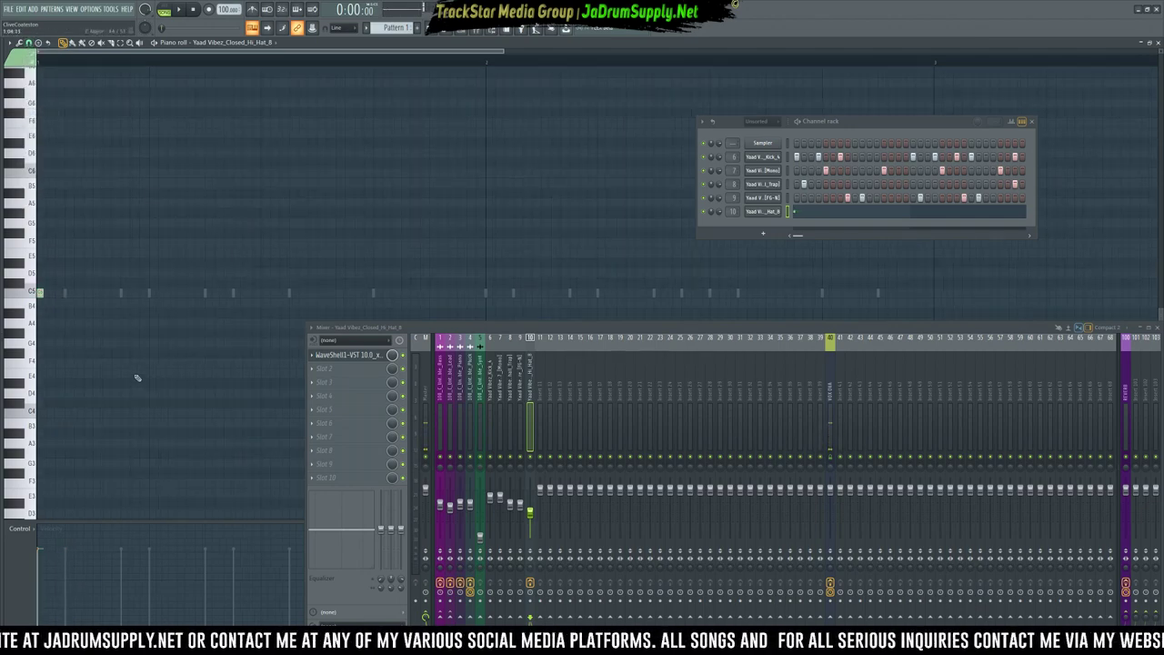
Place C5 hi-hat hits on steps 2, 3 and 4 of bar 1, filling step 4 with three 1/3-step notes.
key(space)
key(space)
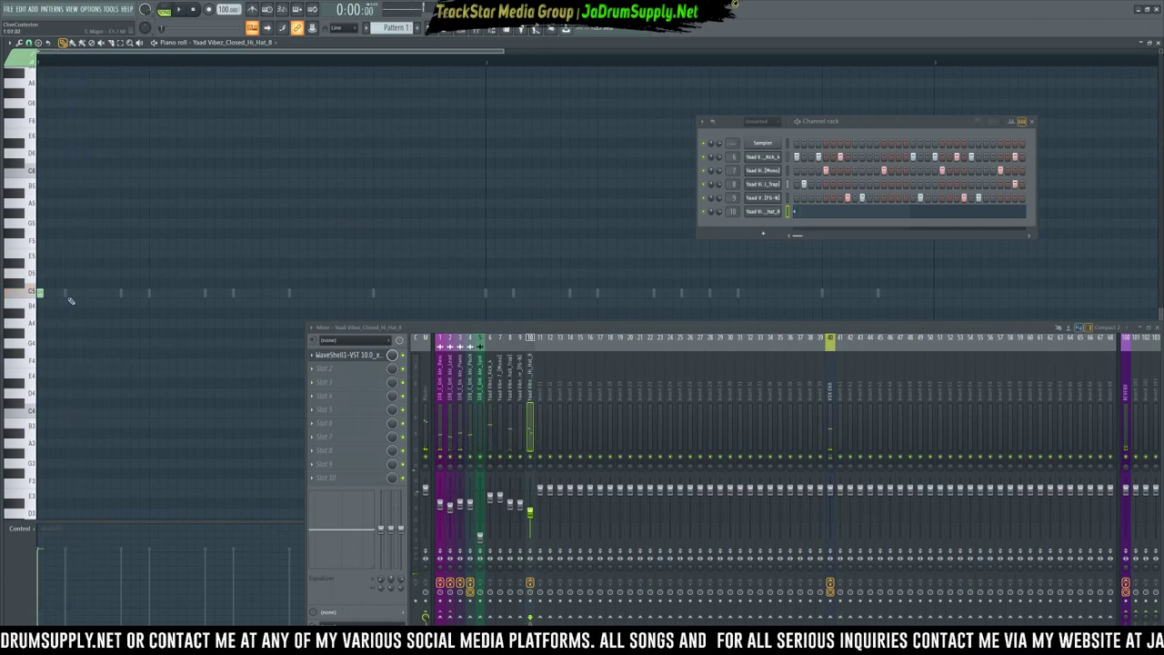
key(space)
click(95, 293)
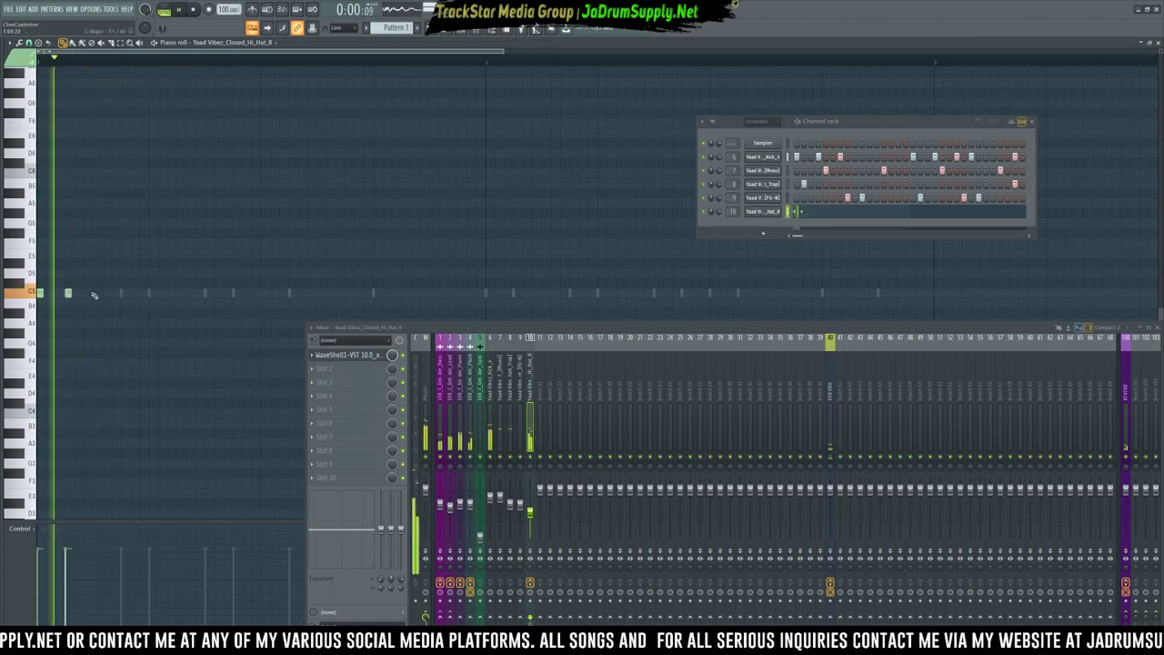
key(space)
click(124, 293)
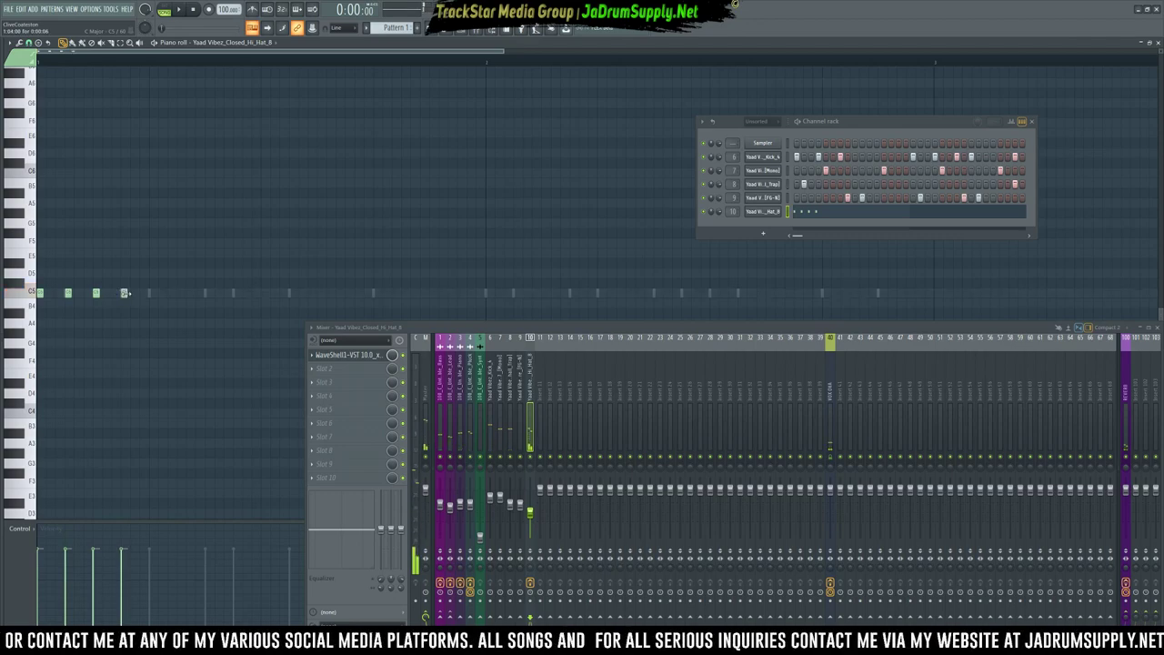
key(space)
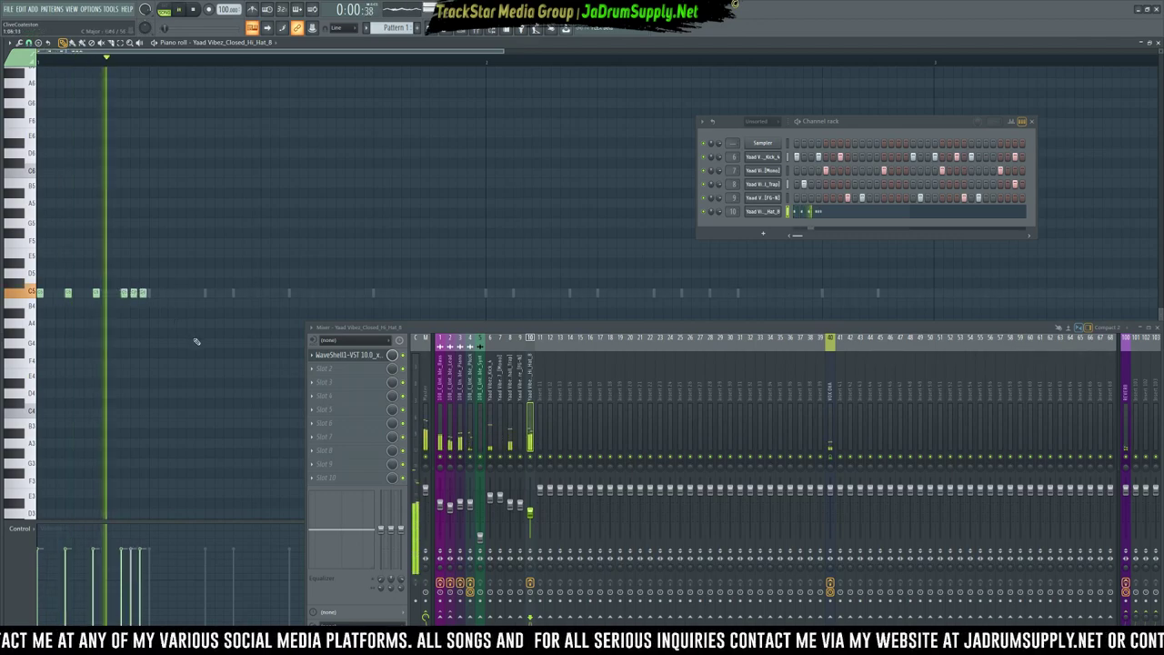
Add C5 hi-hat hits on steps 6 and 7 and a three-note triplet on step 8, checking against playback.
key(space)
key(space)
key(space)
click(208, 293)
click(235, 293)
click(180, 293)
click(245, 293)
click(255, 293)
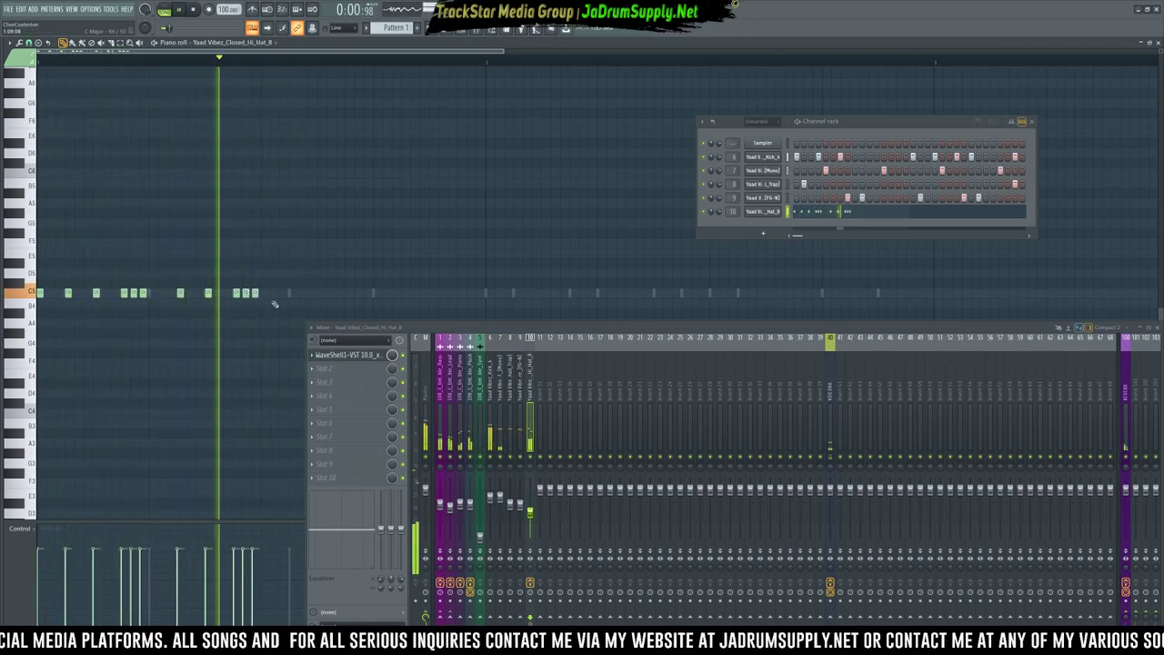
Add hi-hat hits on steps 11 and 12 and one right after the second triplet, leaving step 10 empty.
key(space)
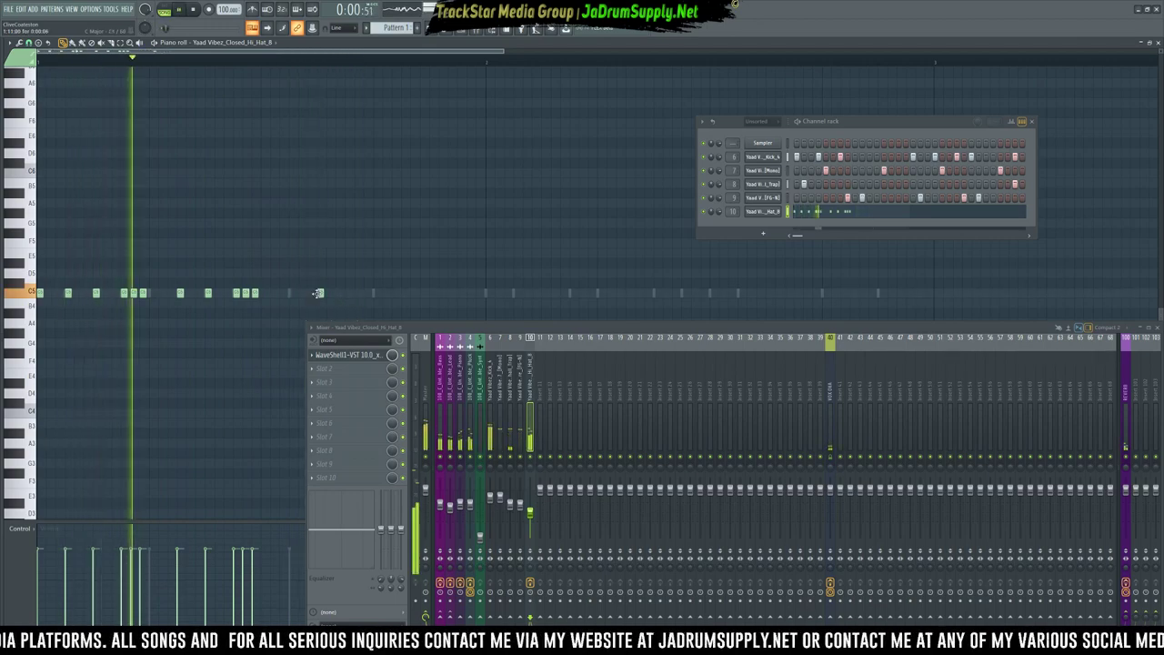
click(320, 293)
click(348, 293)
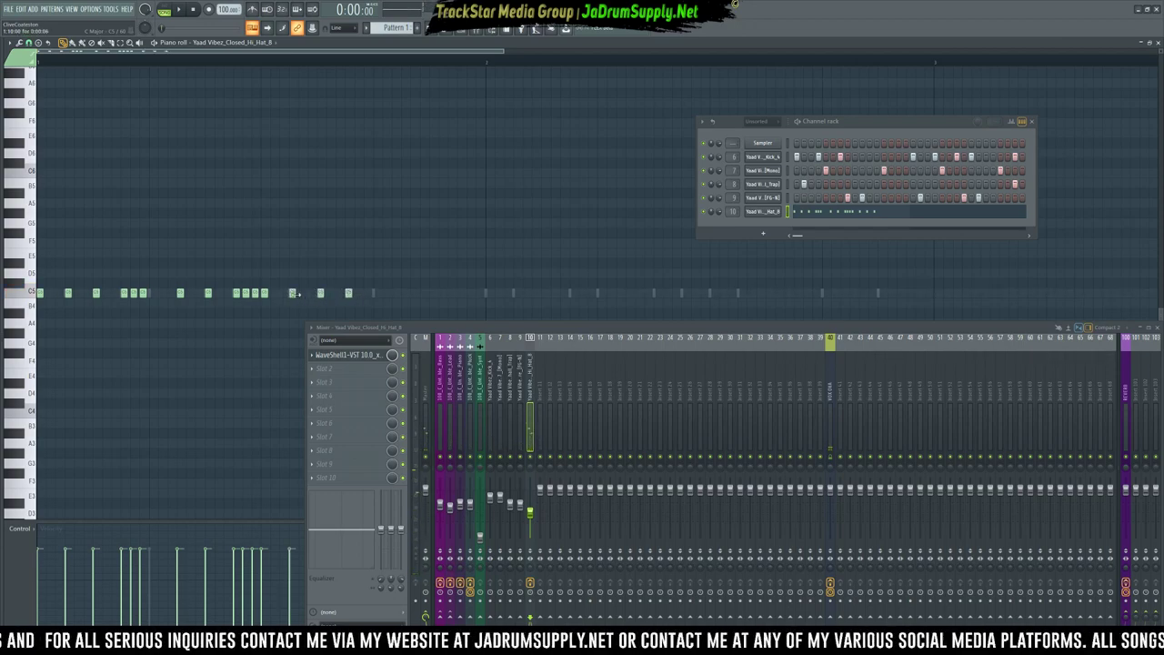
right_click(266, 293)
key(space)
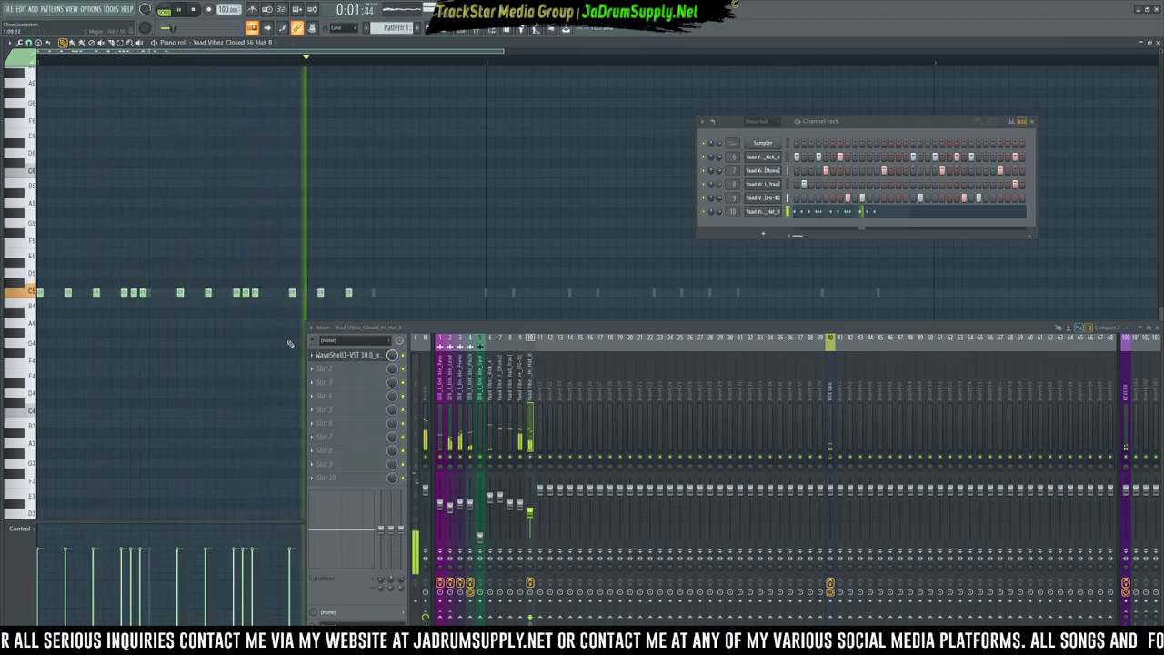
key(space)
right_click(292, 293)
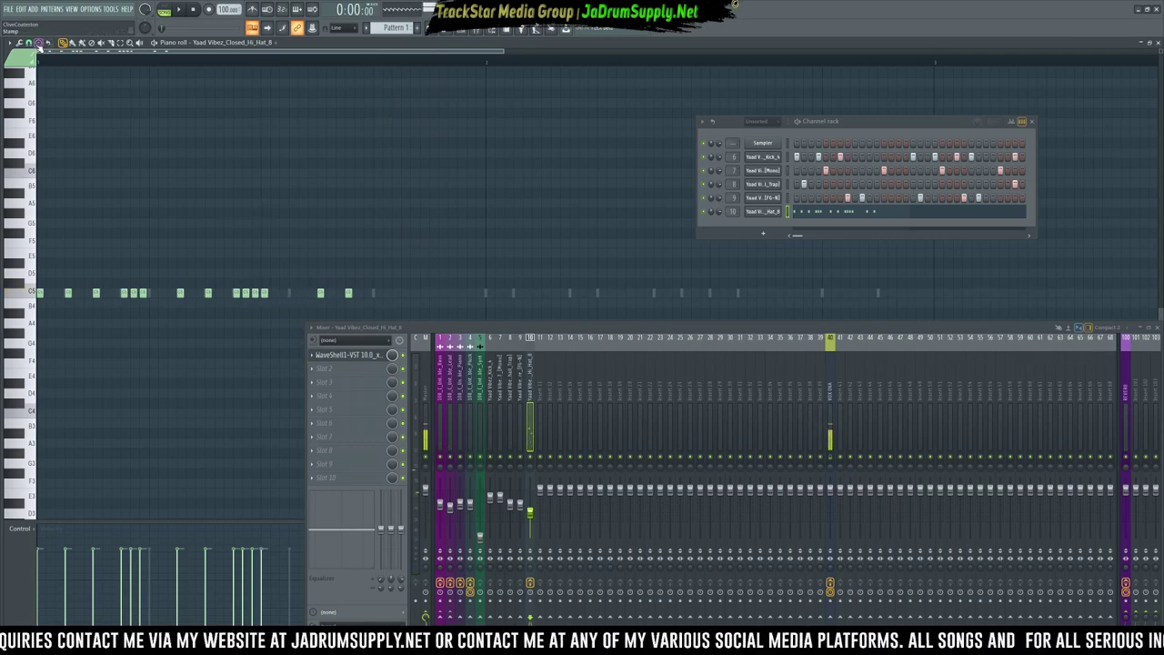
Set the snap to Line, move the last hi-hat 1/3 step earlier and add another hit 2/3 step after it.
click(29, 43)
click(38, 66)
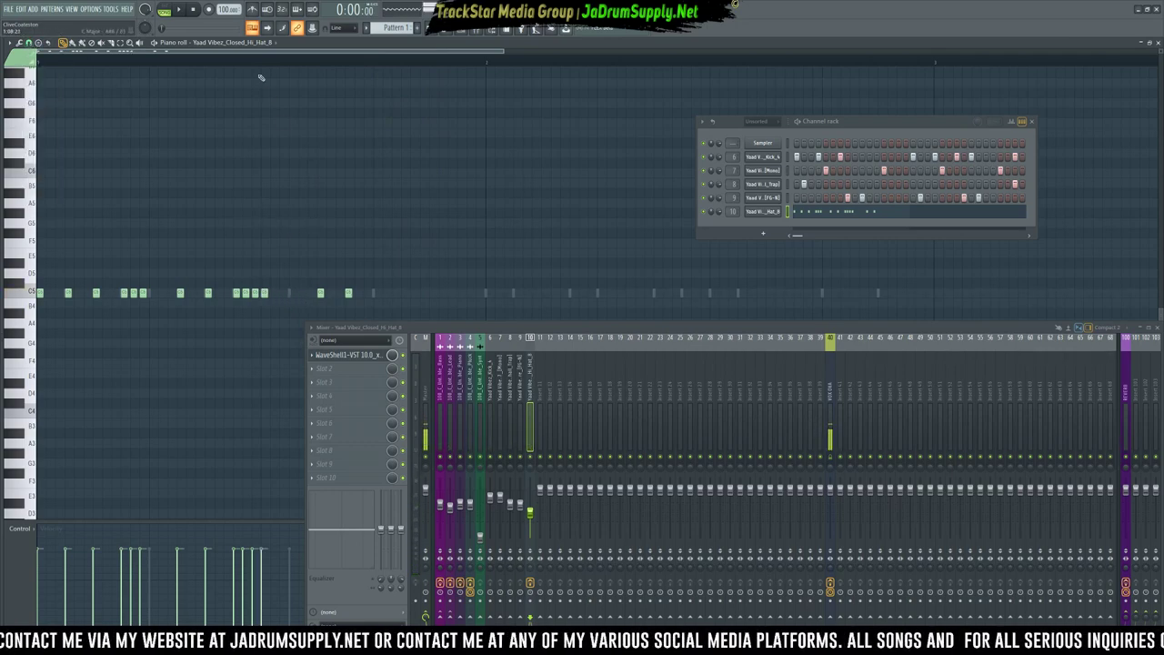
scroll(259, 69, up, 1)
scroll(213, 296, up, 1)
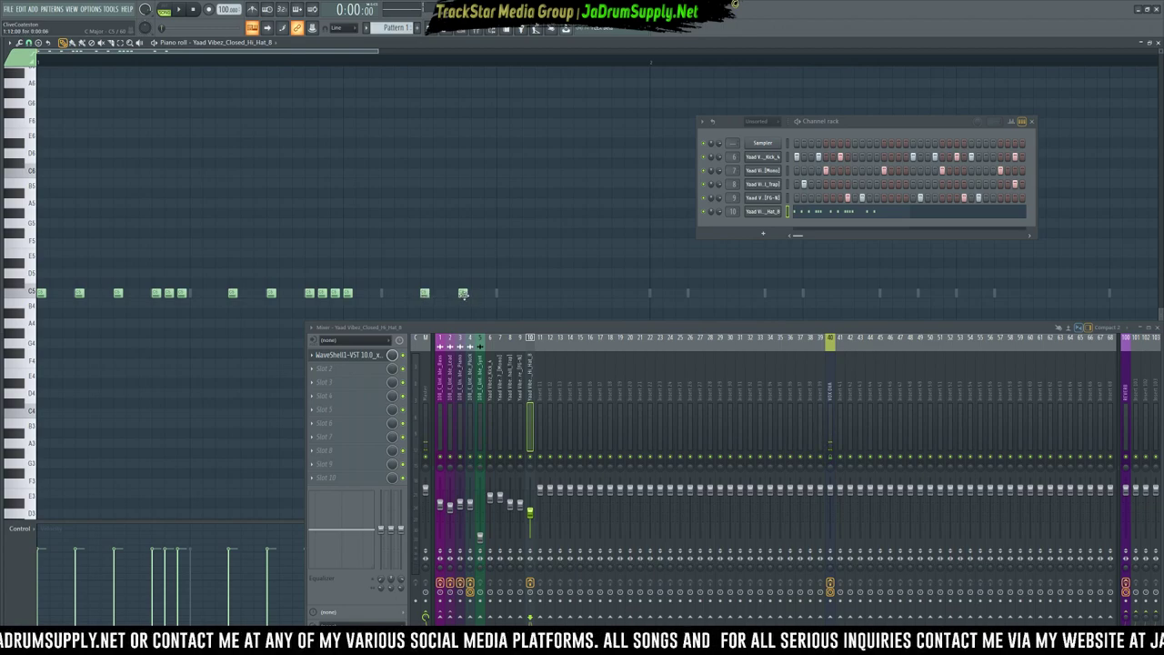
key(space)
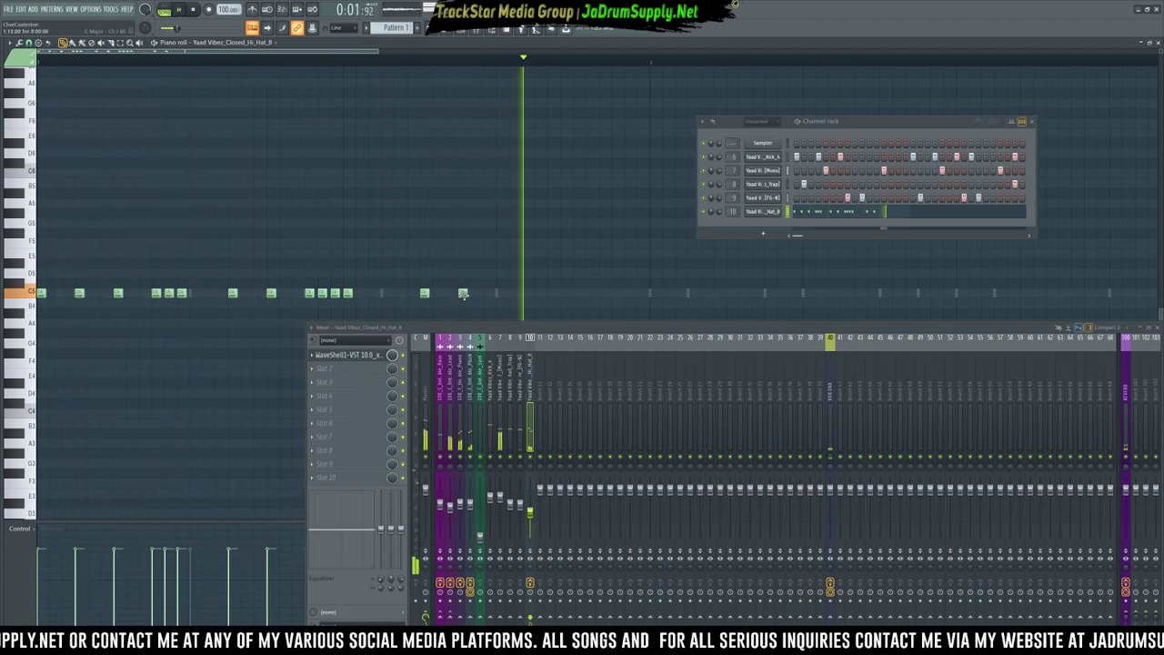
key(space)
drag(462, 293, 450, 294)
click(475, 295)
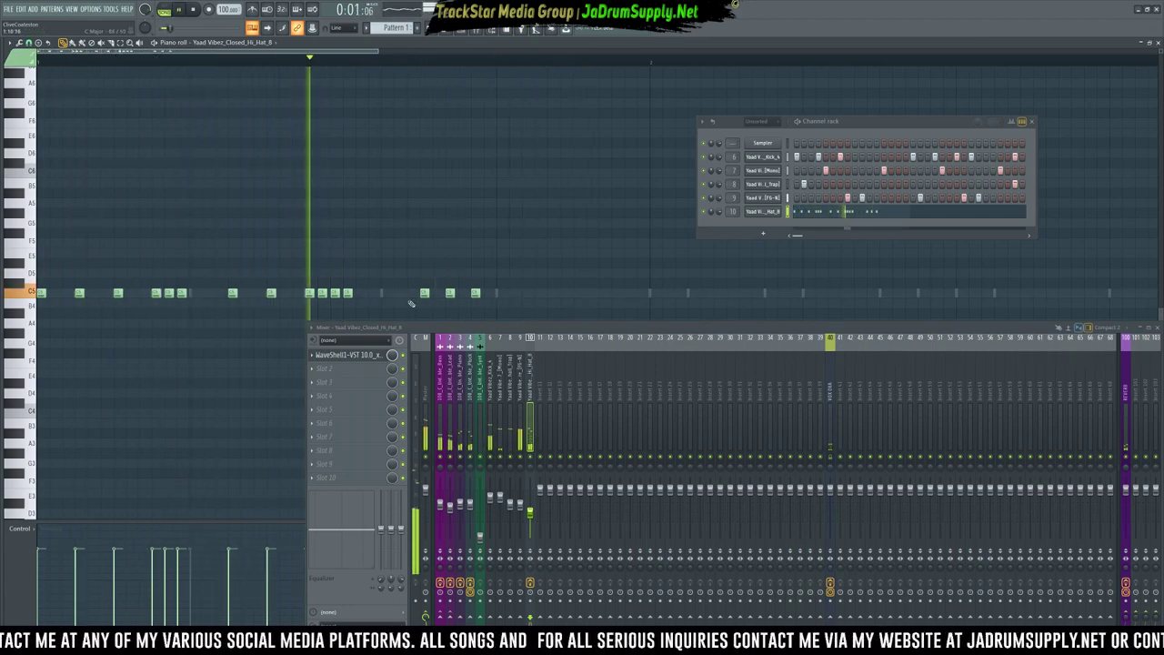
Rework the hi-hat spacing in the second half of bar 1 during playback, deleting crowded hits and adding one after the last note.
click(398, 293)
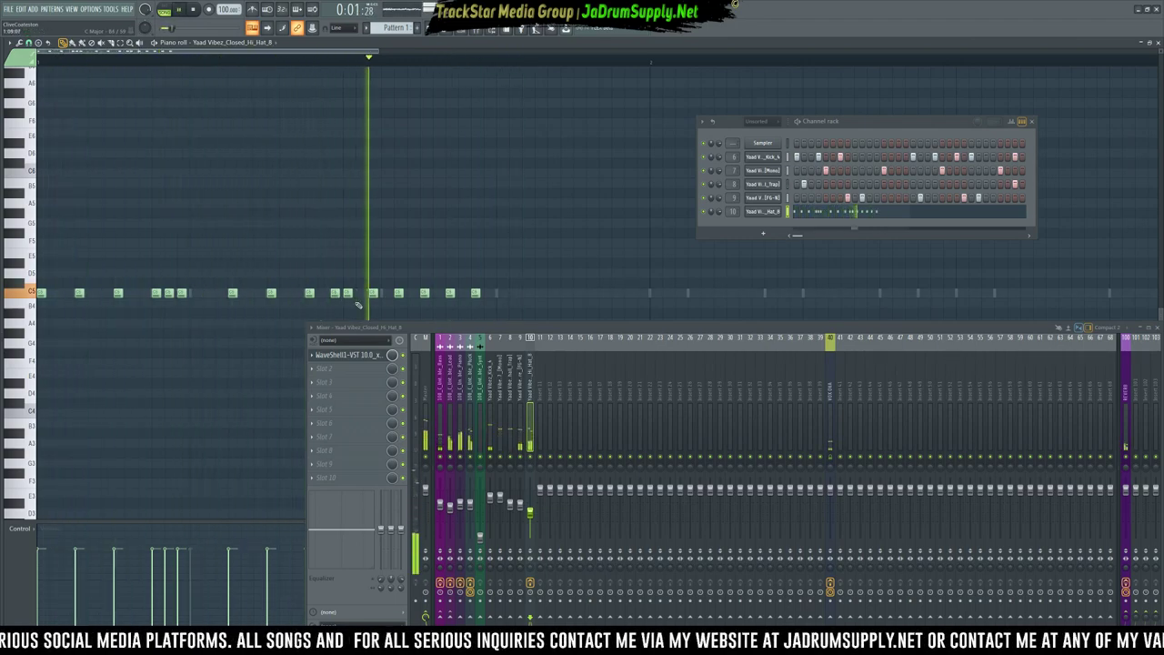
right_click(334, 292)
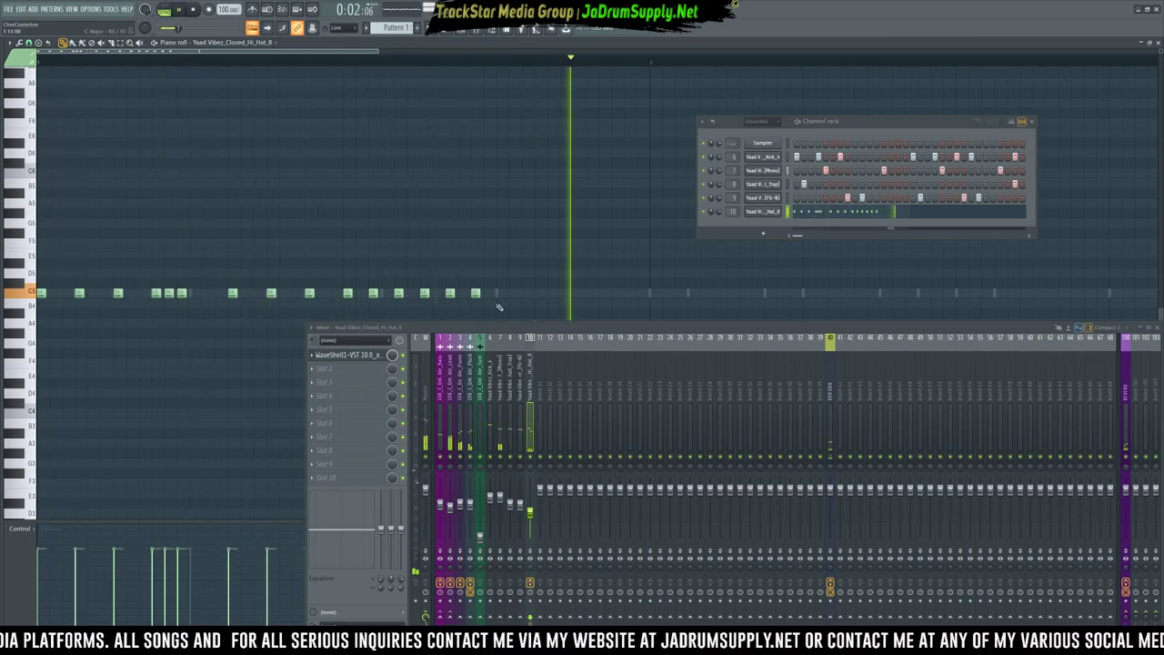
right_click(373, 293)
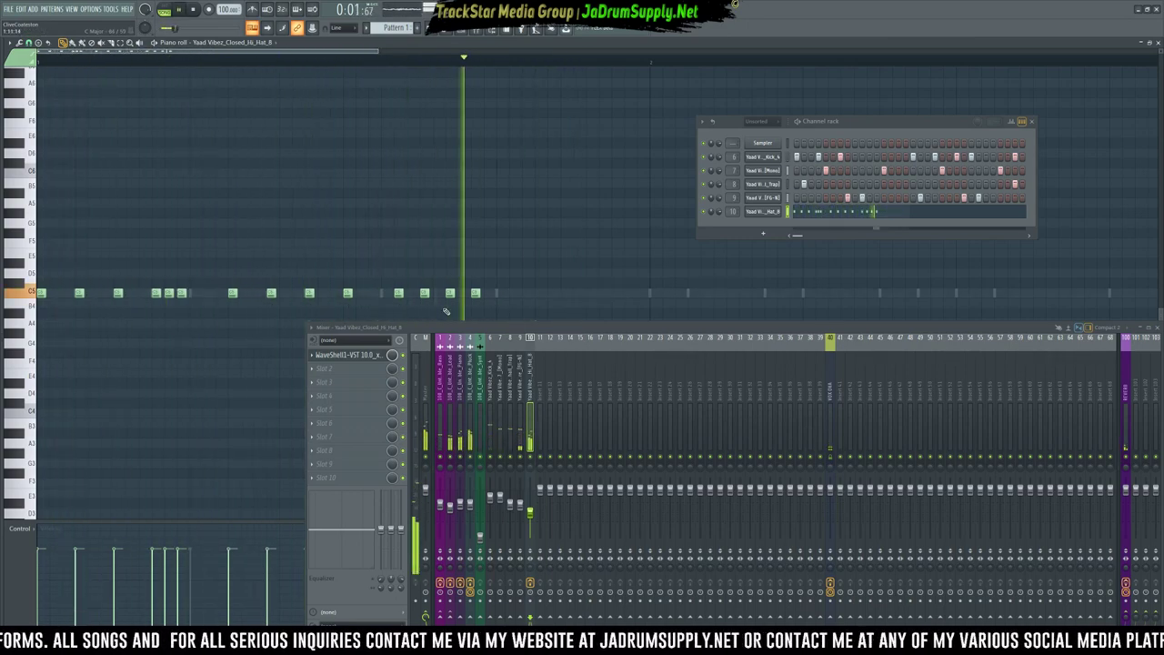
right_click(424, 293)
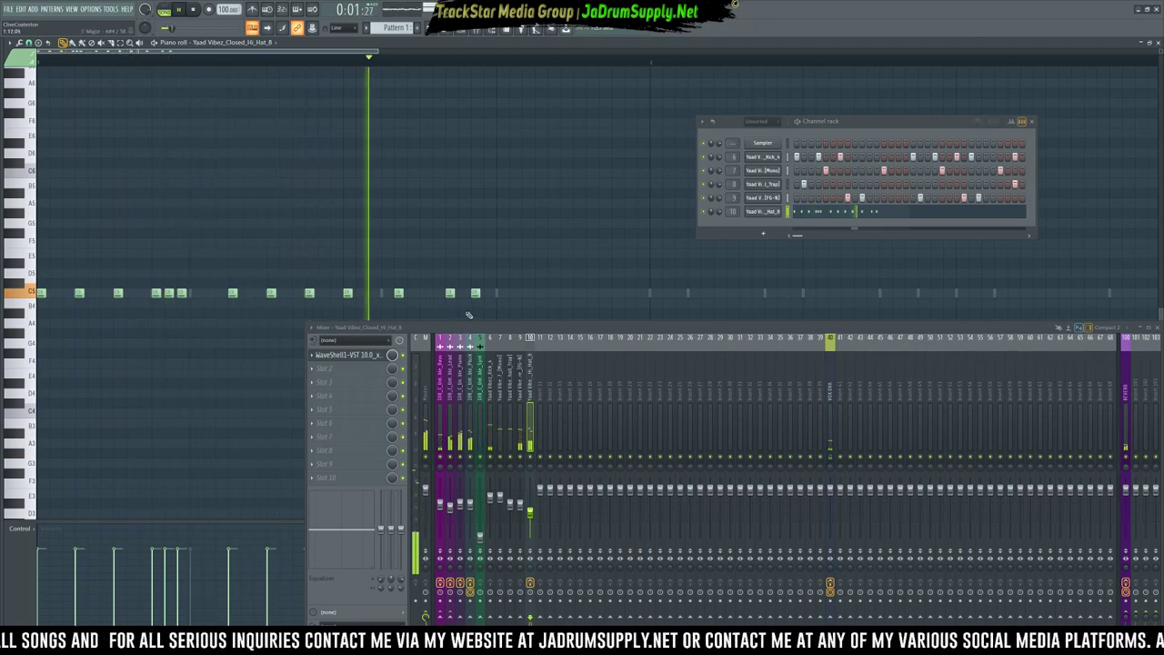
click(500, 292)
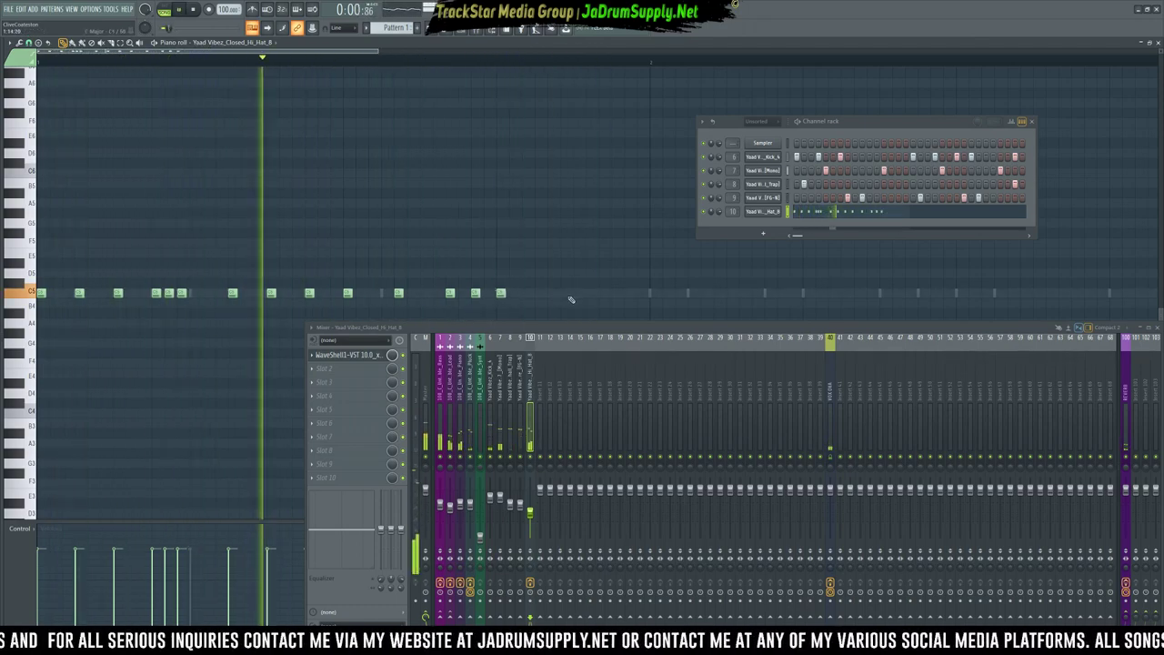
Draw a roll of six consecutive C5 hi-hat notes at the end of bar 1.
click(603, 293)
click(579, 295)
click(590, 292)
click(616, 293)
click(629, 293)
click(641, 293)
scroll(600, 273, down, 3)
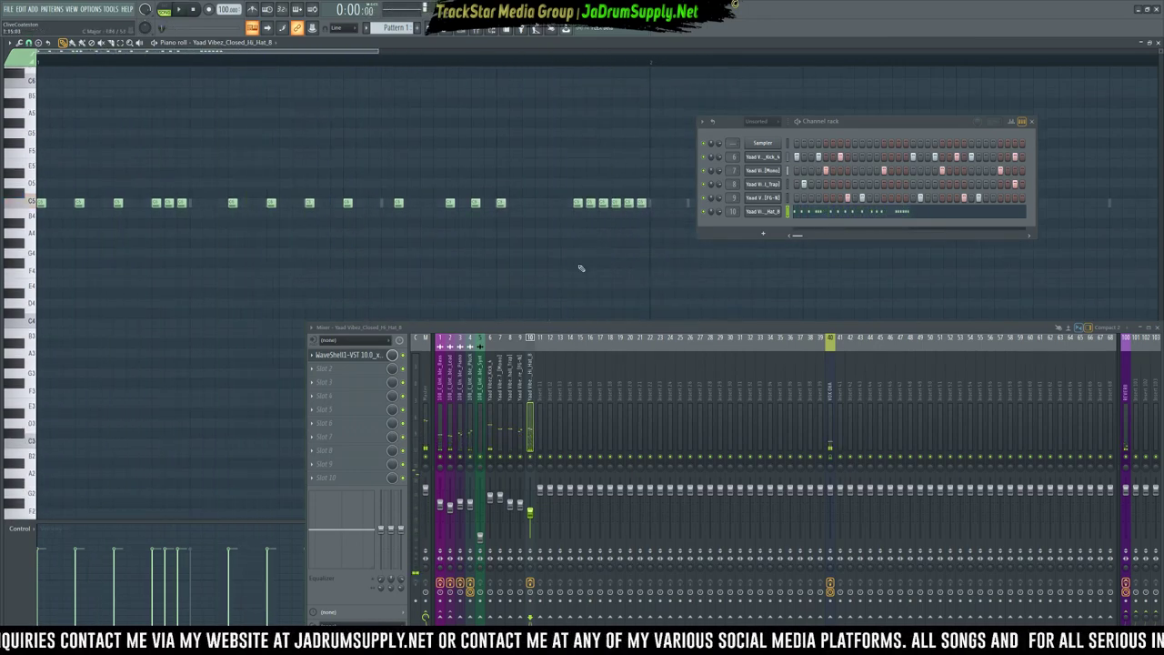
Close the mixer and ramp the velocities of the six-note hi-hat roll upward, checking it in playback.
click(1156, 327)
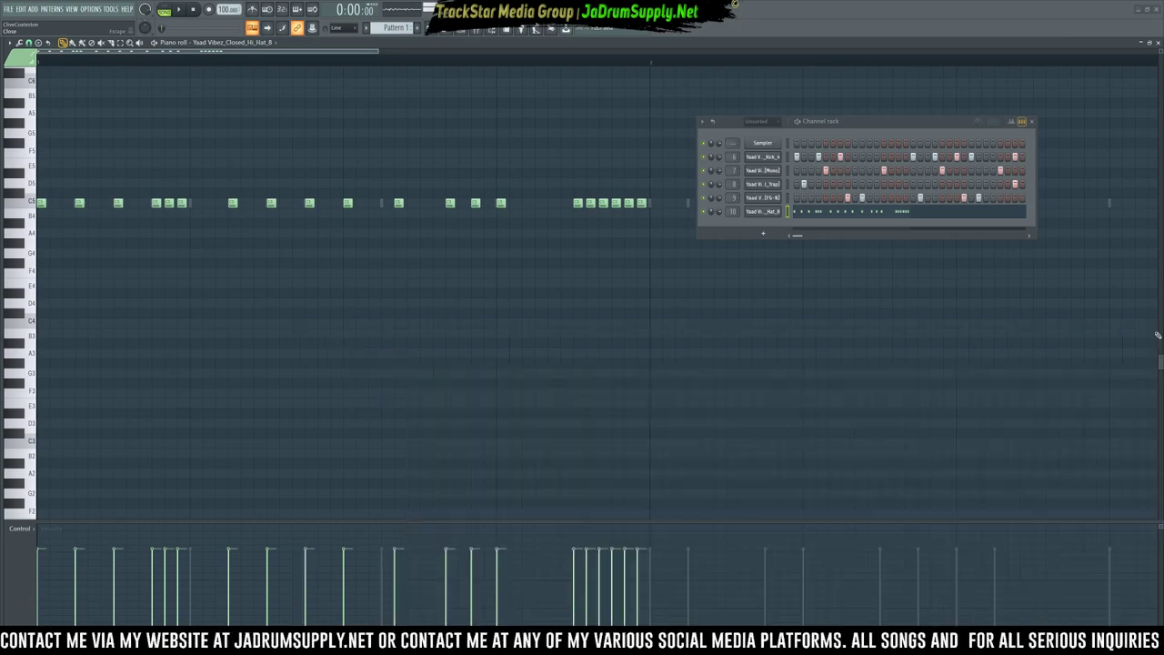
key(space)
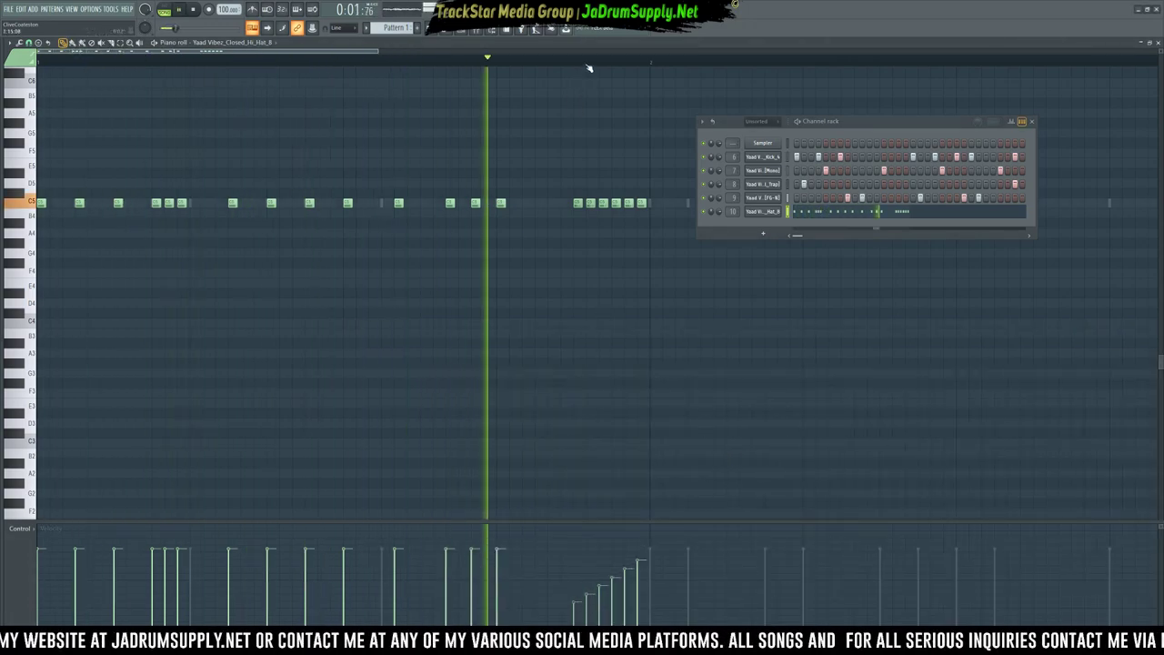
scroll(589, 66, down, 2)
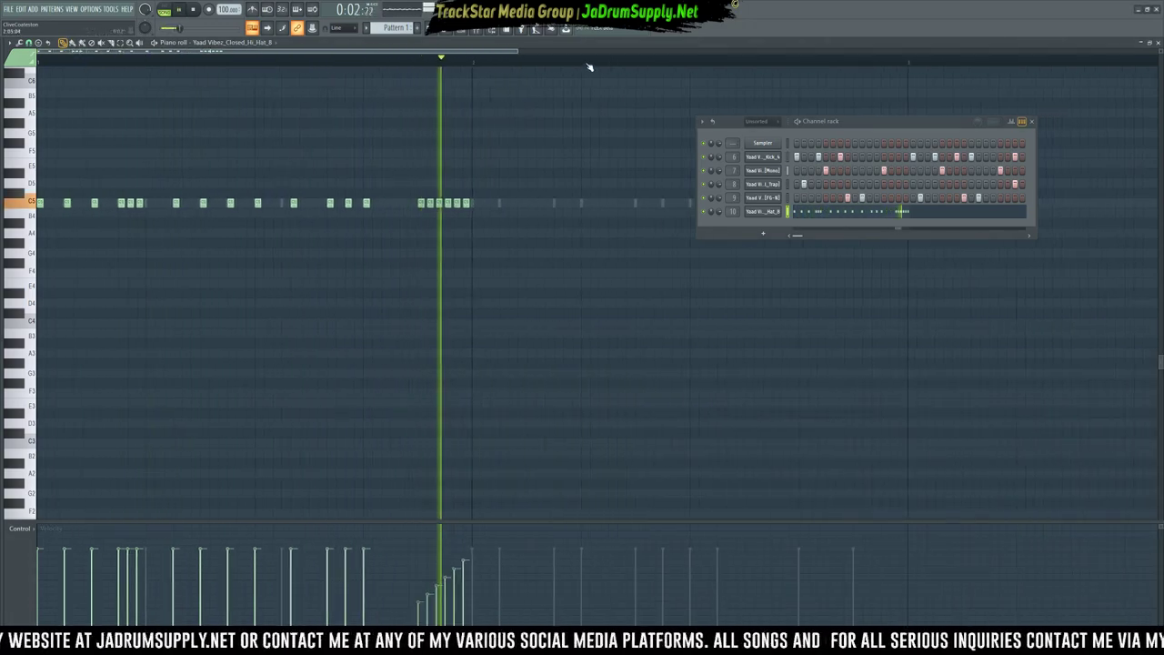
Try an extra hit before the roll, and extend the hi-hats with C5 notes at the start of bar 2 and 2/3 step after it.
click(394, 201)
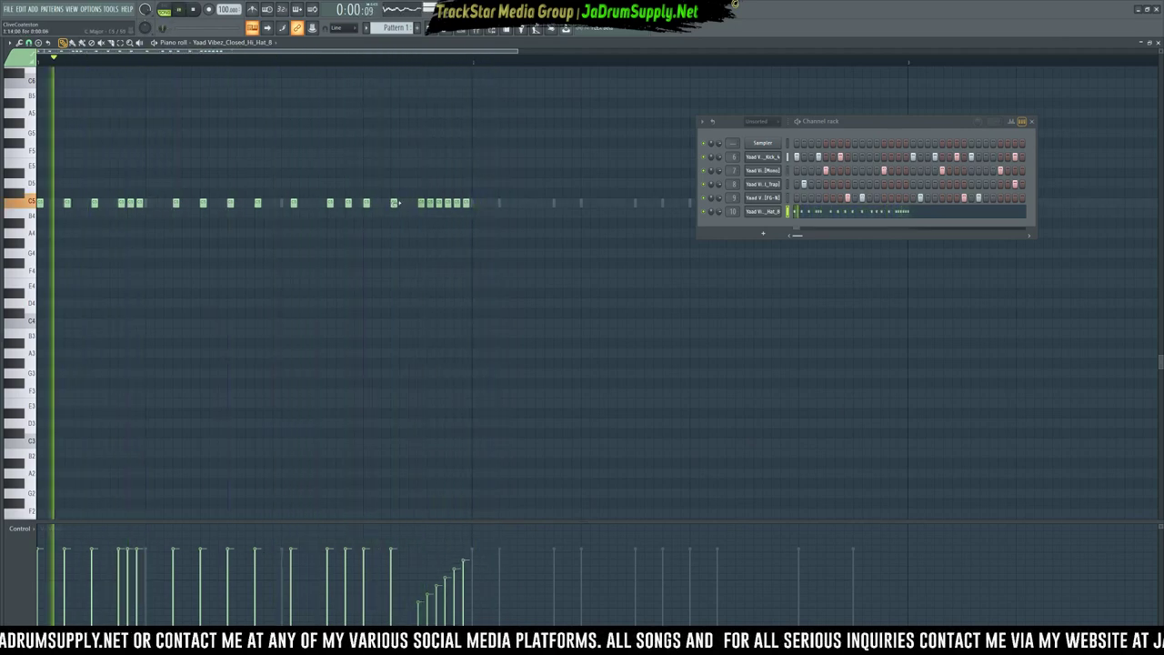
scroll(395, 67, down, 2)
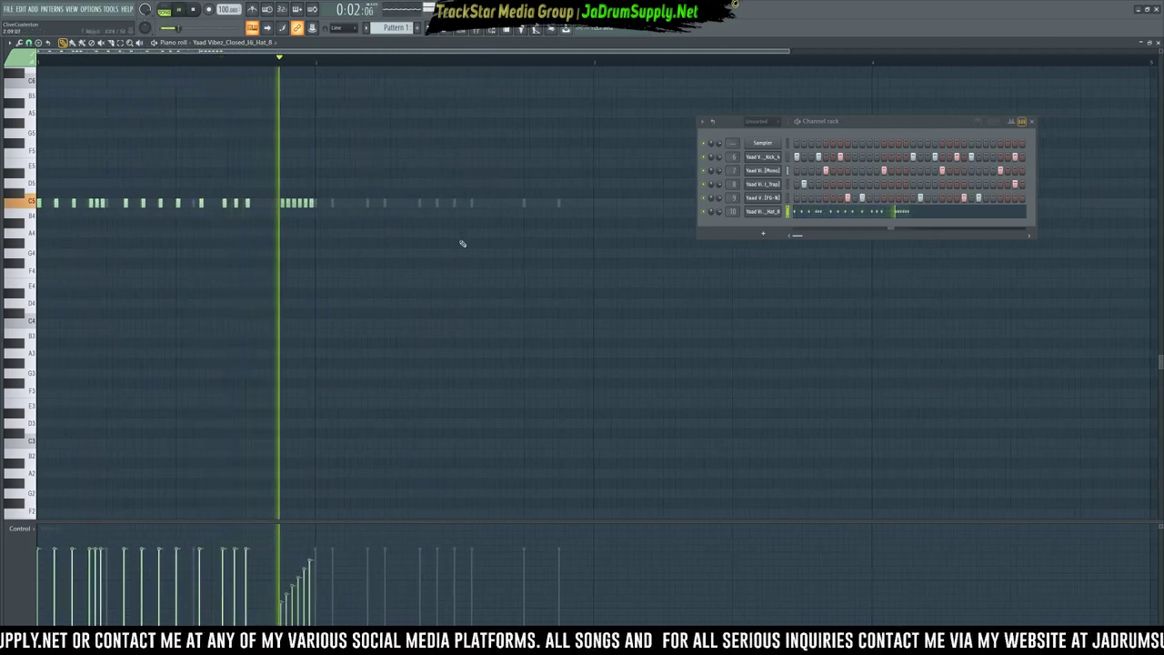
click(318, 205)
scroll(333, 194, up, 2)
key(space)
click(506, 292)
key(space)
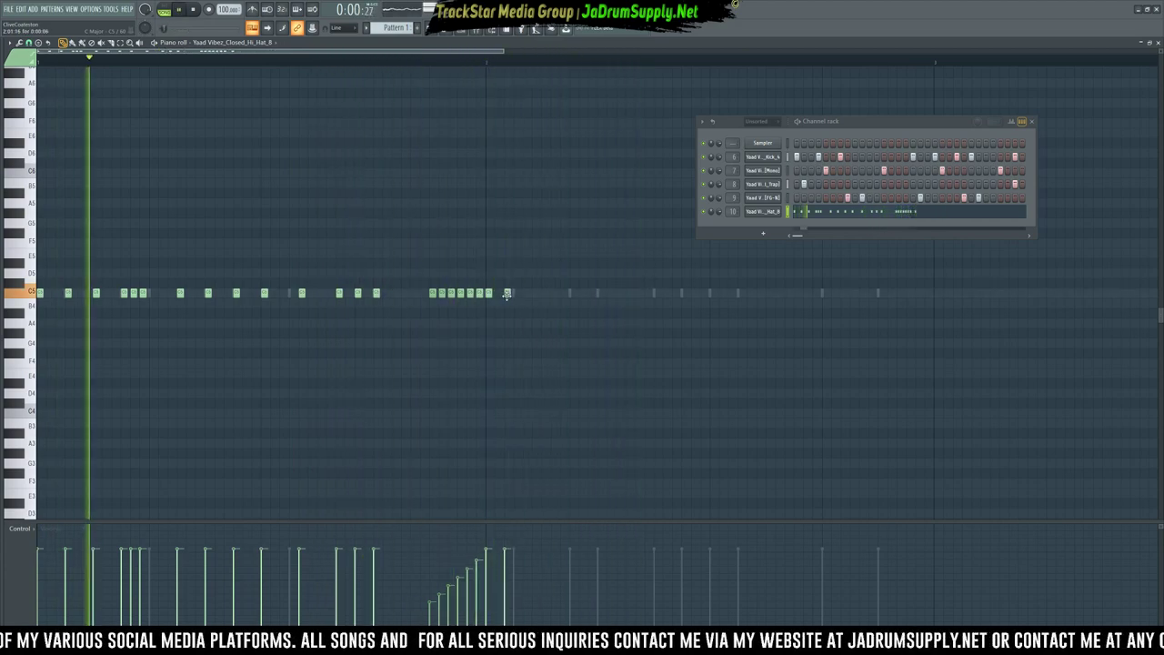
Delete the closed hi-hat note just after the start of bar 2 and add five C5 hi-hat notes across that bar.
right_click(507, 292)
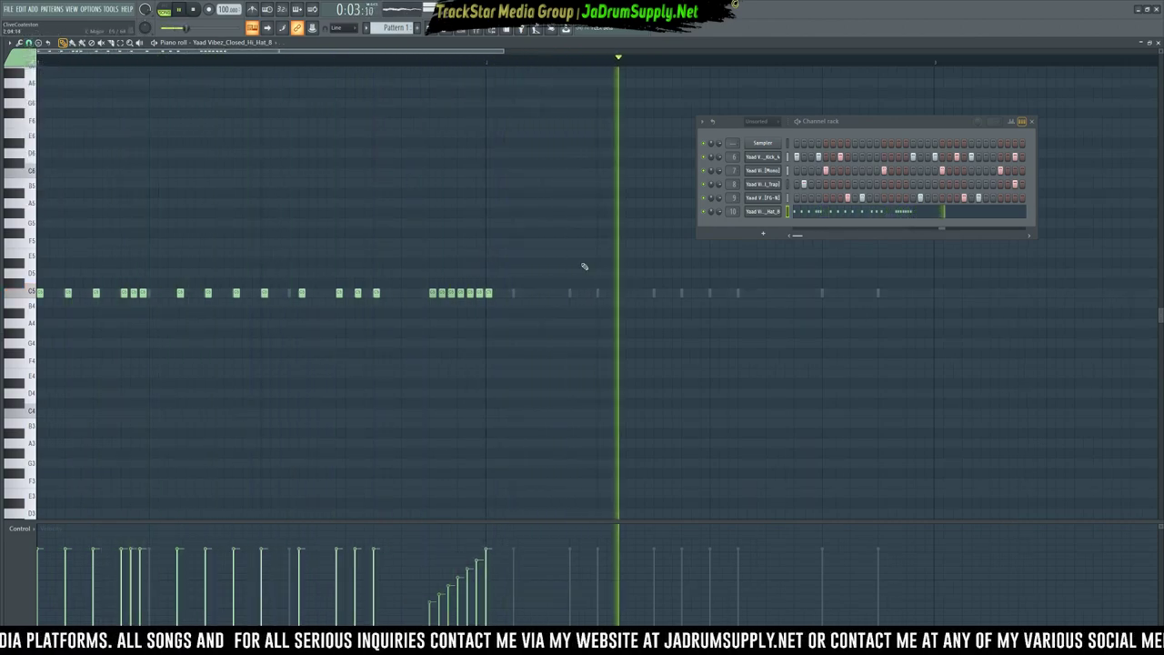
click(656, 293)
click(684, 292)
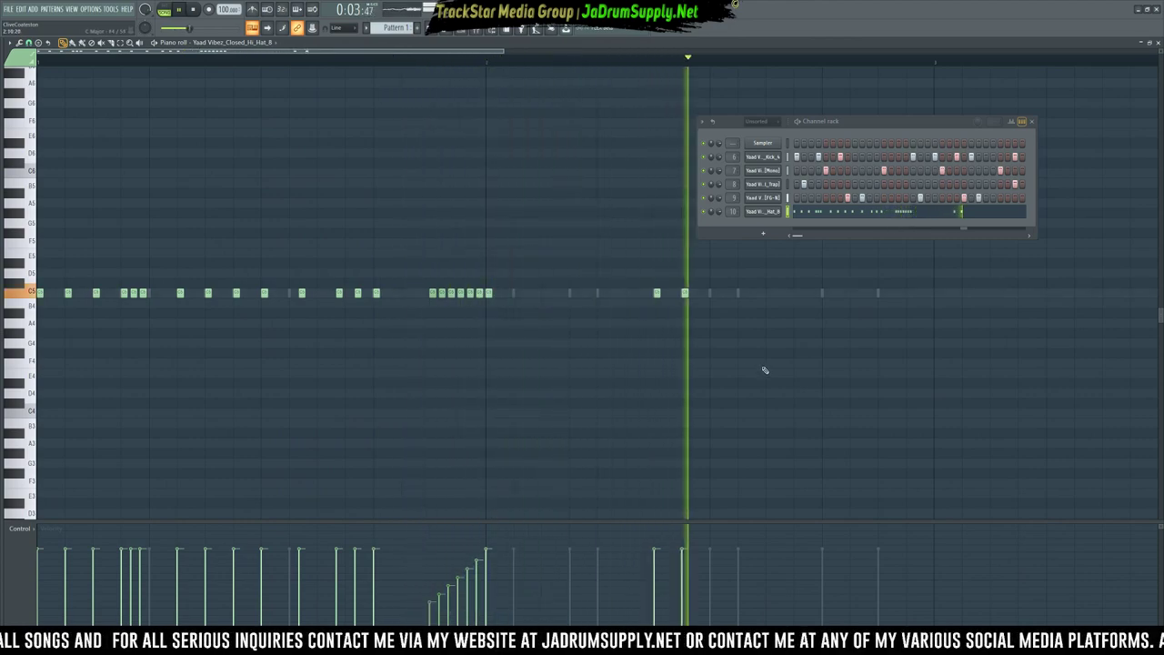
key(space)
key(space)
click(854, 293)
click(881, 292)
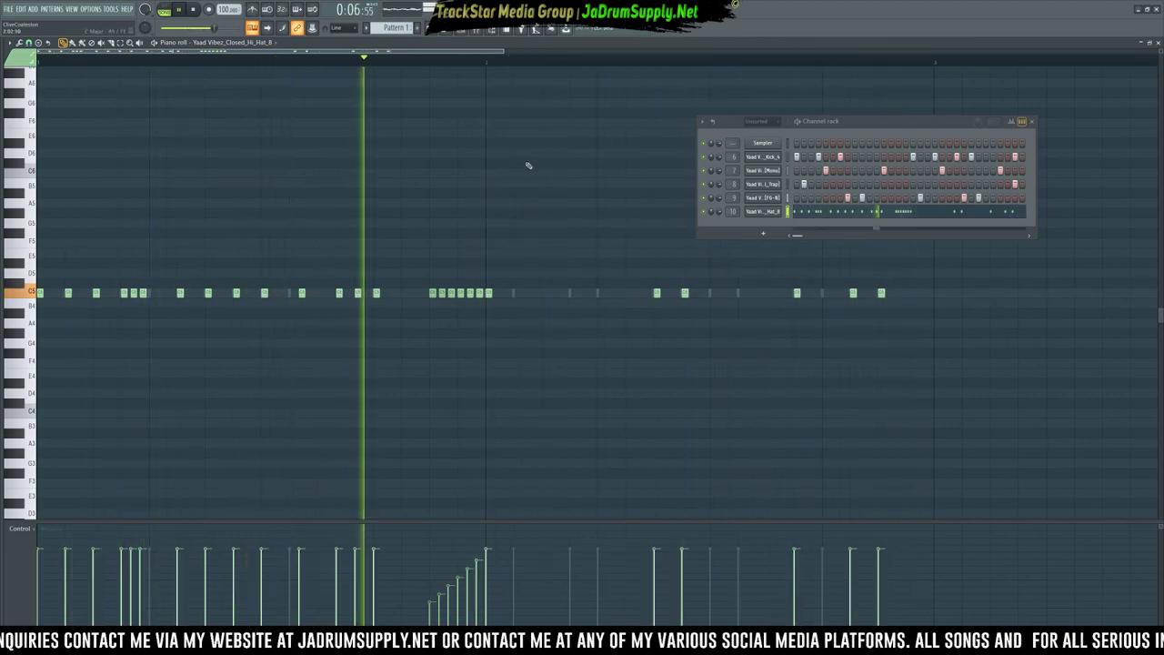
Open the Brauer Motion effect on the closed hi-hat's mixer track, move its window clear of the mixer and audition the pattern.
key(F6)
key(space)
key(F9)
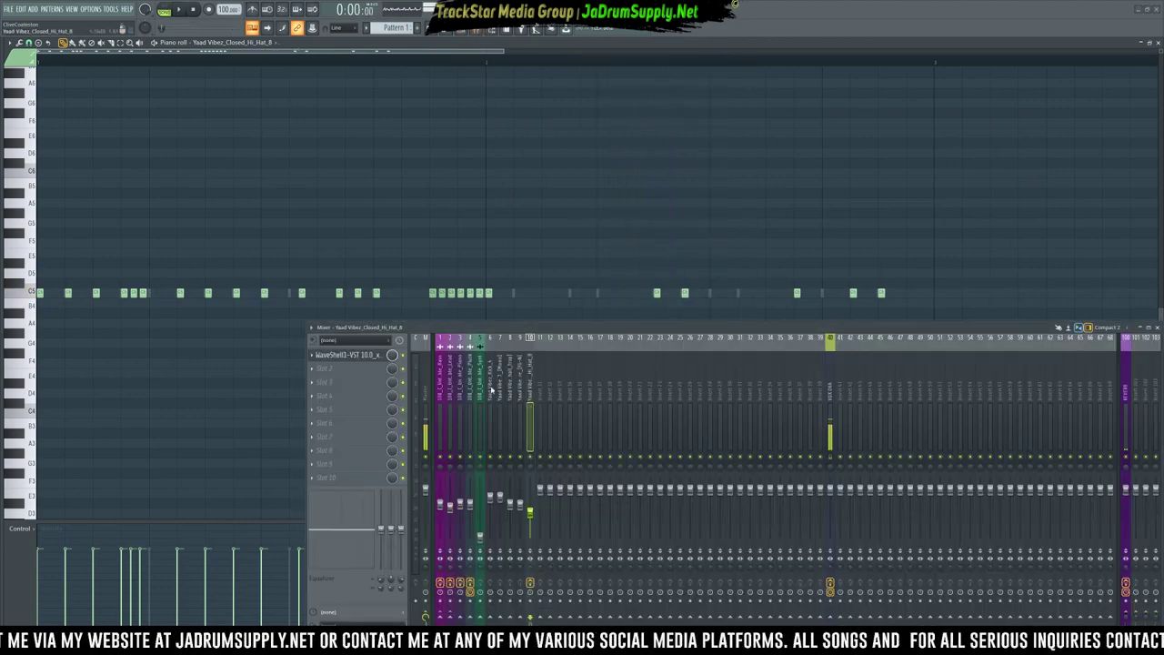
click(377, 357)
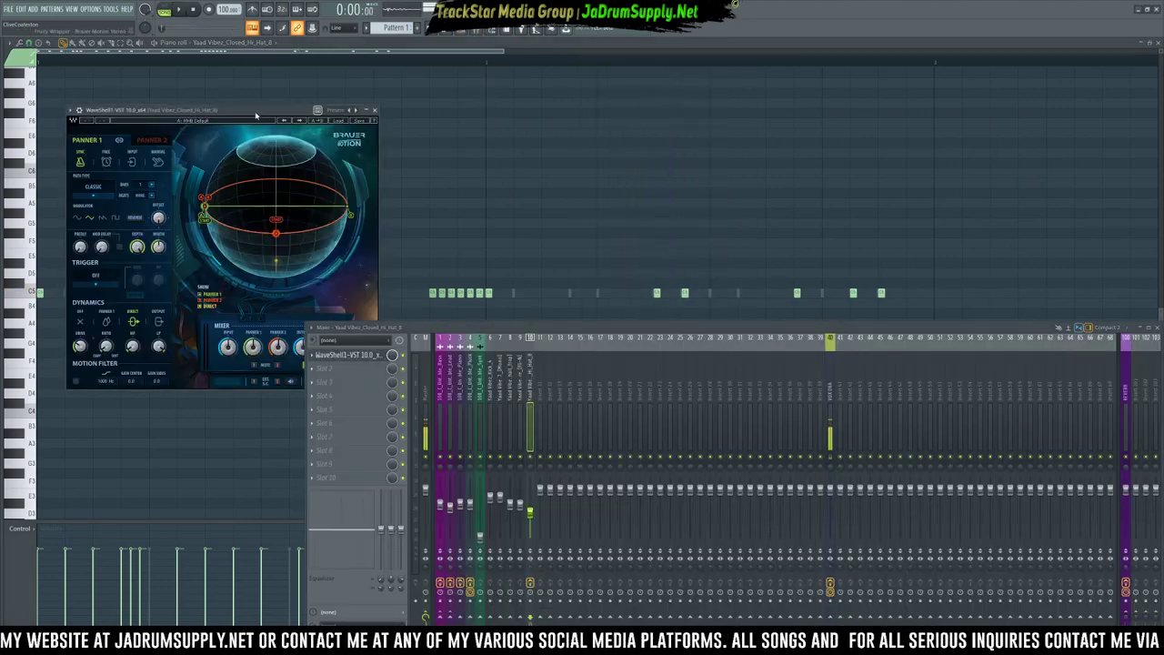
drag(255, 116, 708, 78)
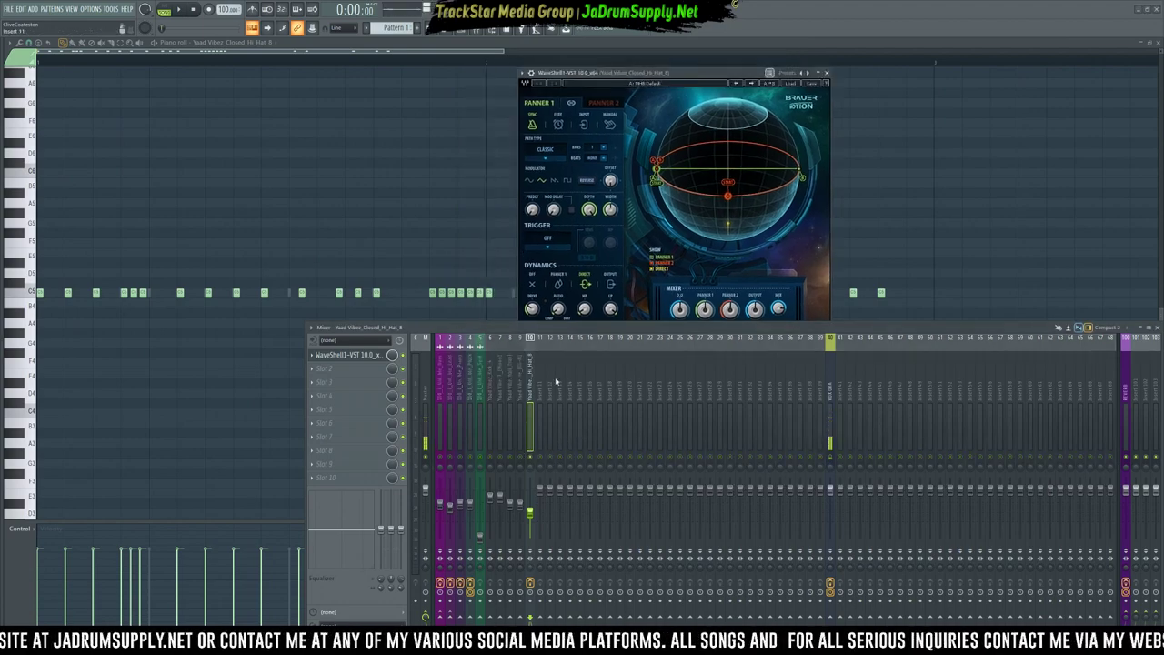
key(space)
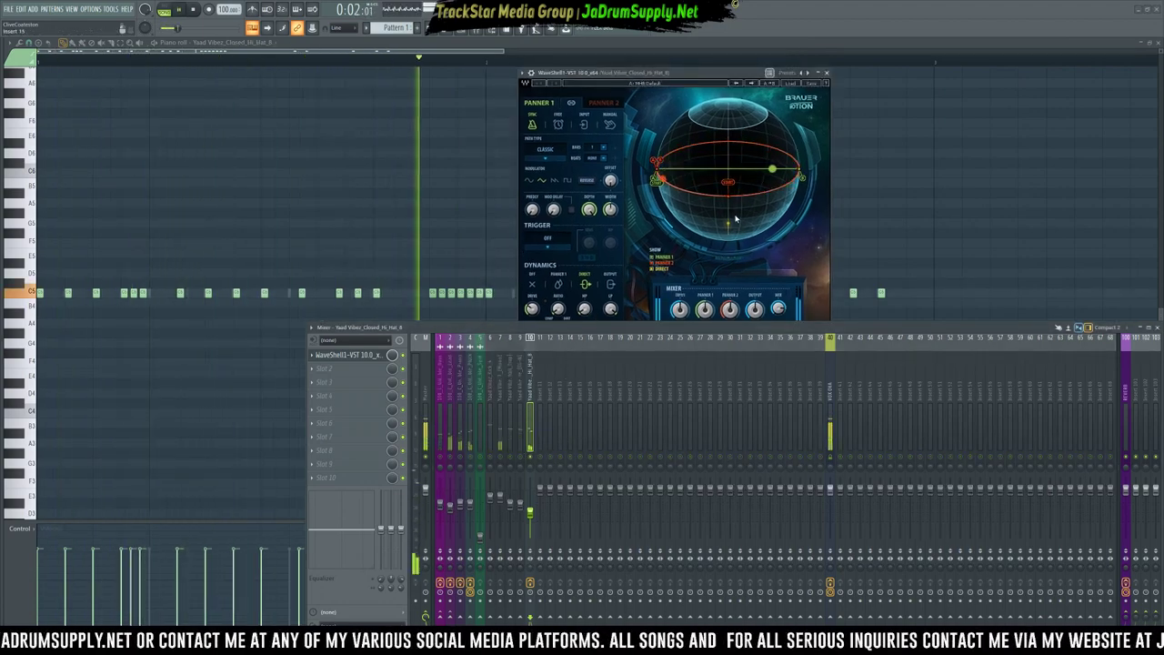
key(space)
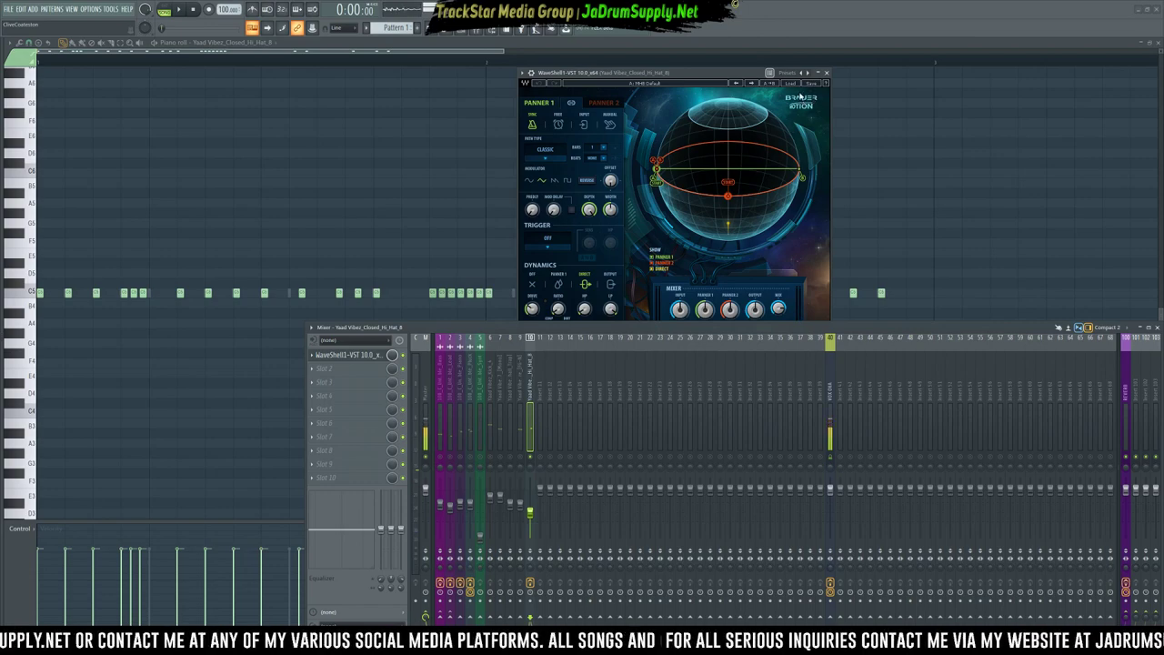
Load the BGV Surround preset in the hi-hat's Brauer Motion panner.
click(793, 85)
mouse_move(837, 349)
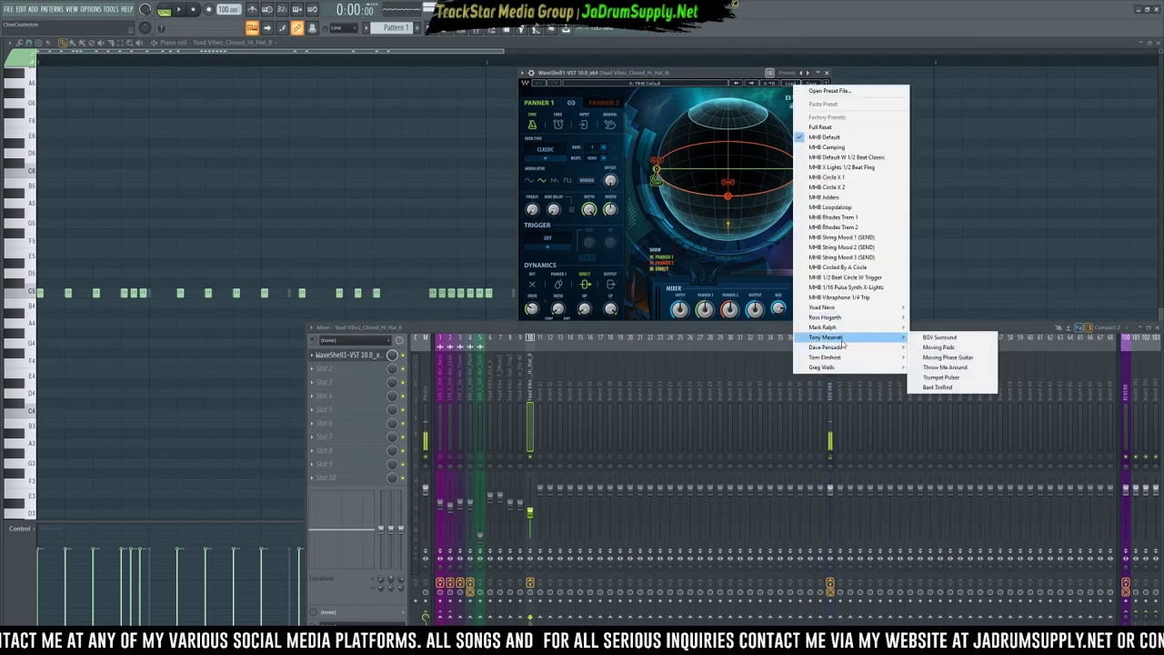
click(931, 339)
key(space)
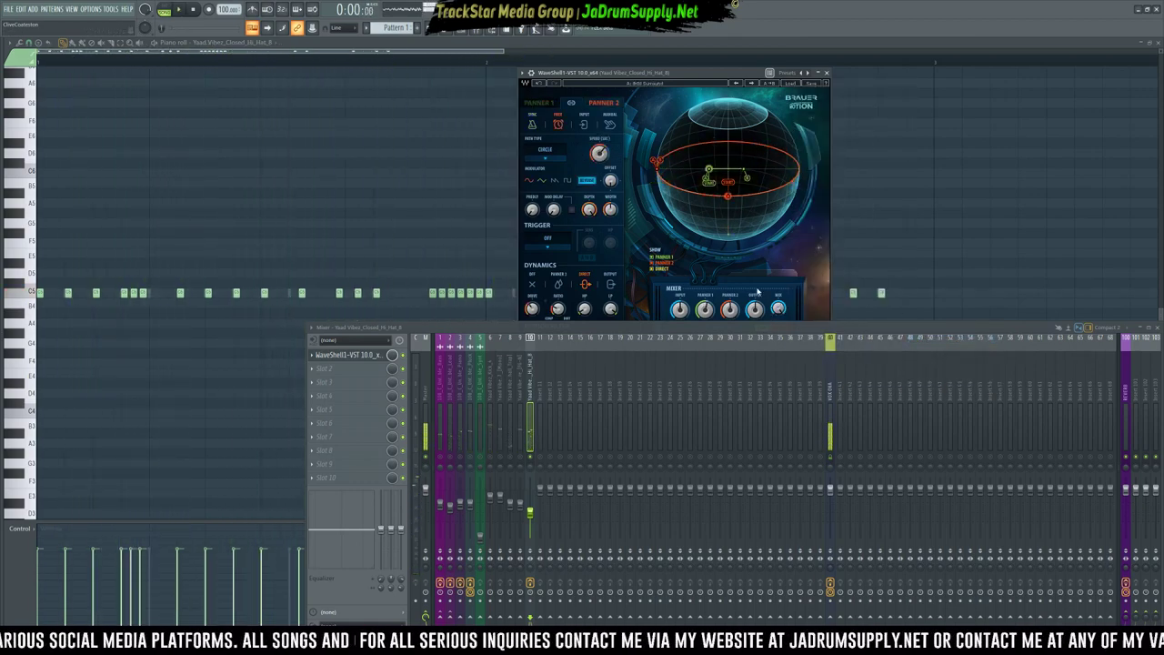
Step through the Brauer Motion presets during playback to Life On The Edge and set its mix to 100%.
click(752, 84)
key(space)
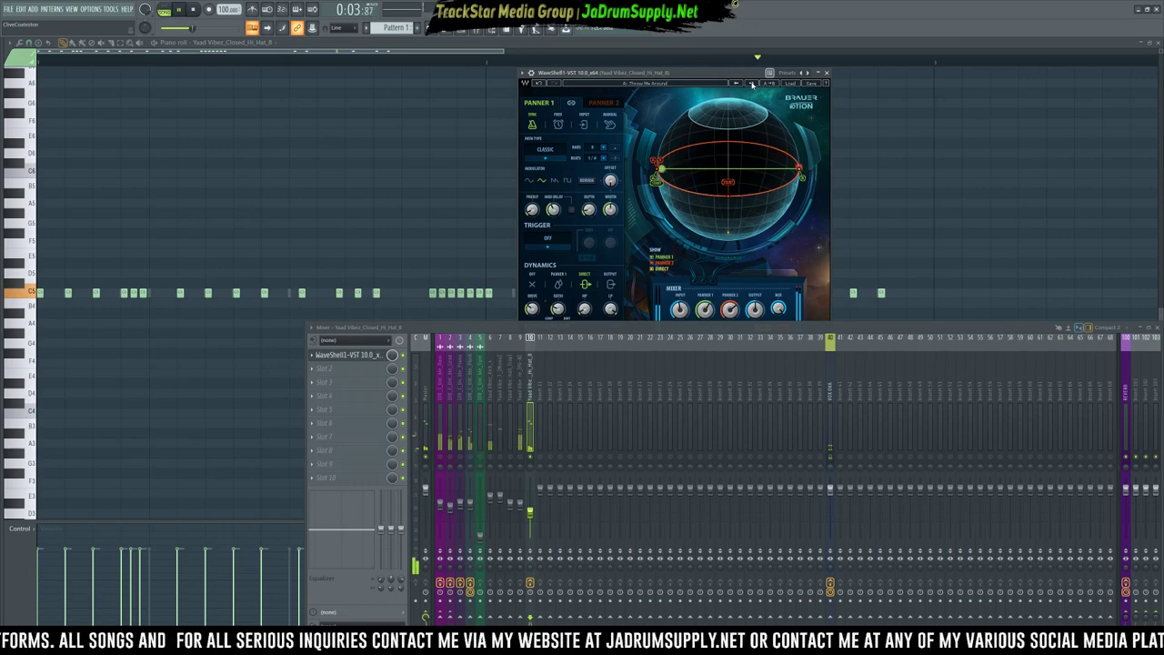
click(751, 84)
click(751, 84)
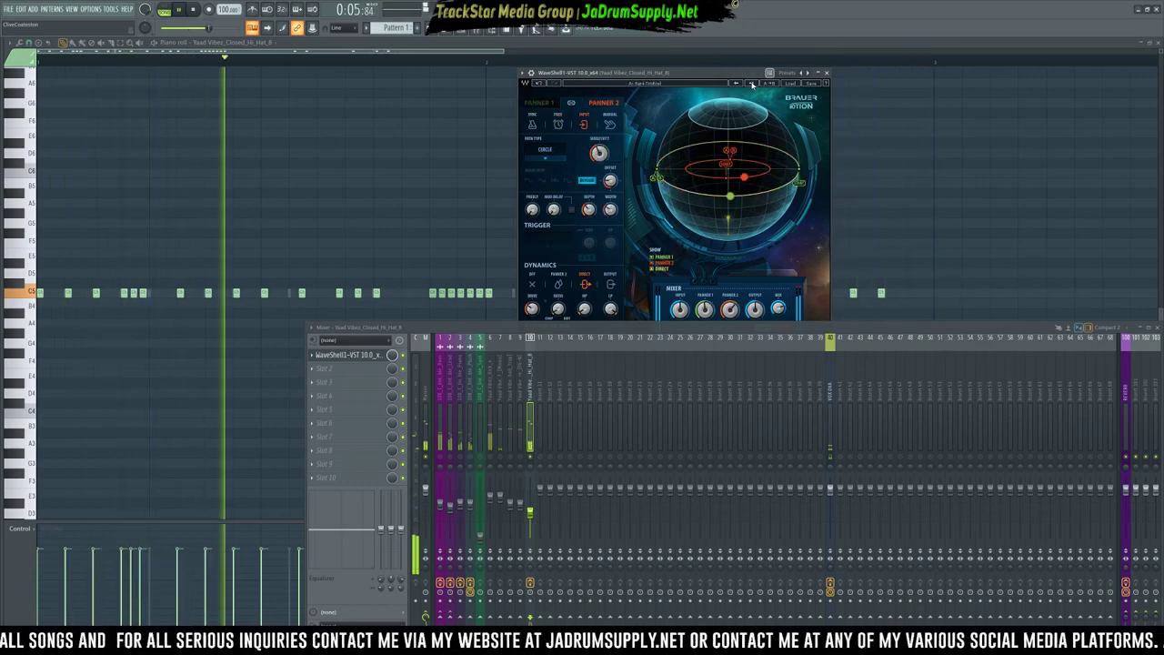
click(751, 83)
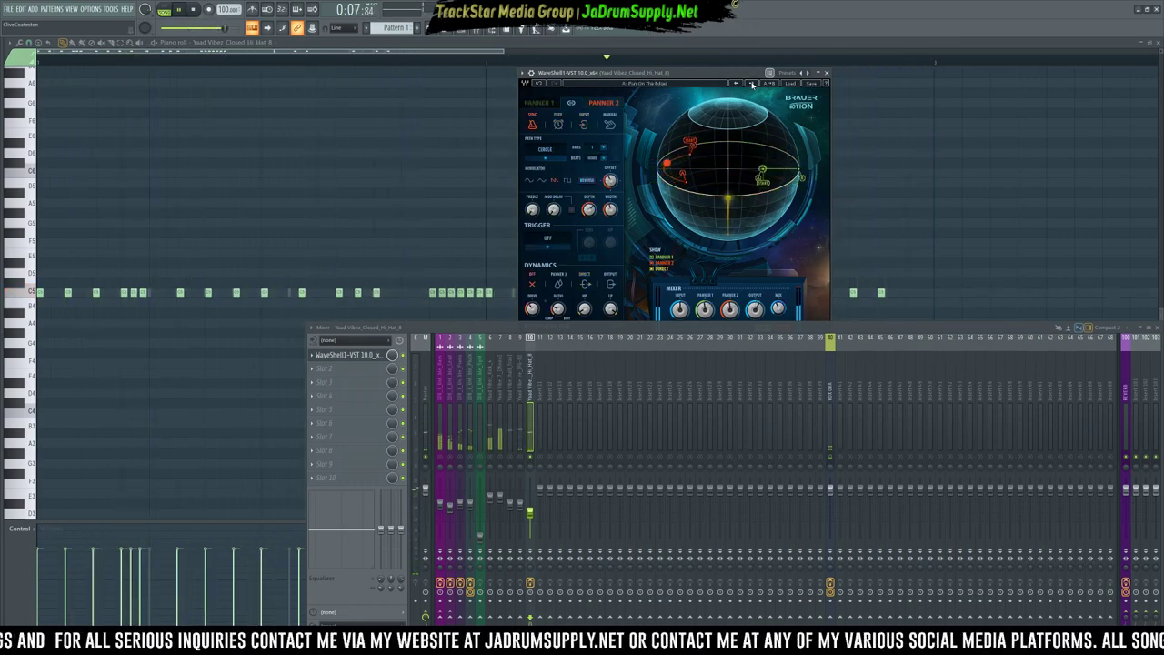
click(751, 83)
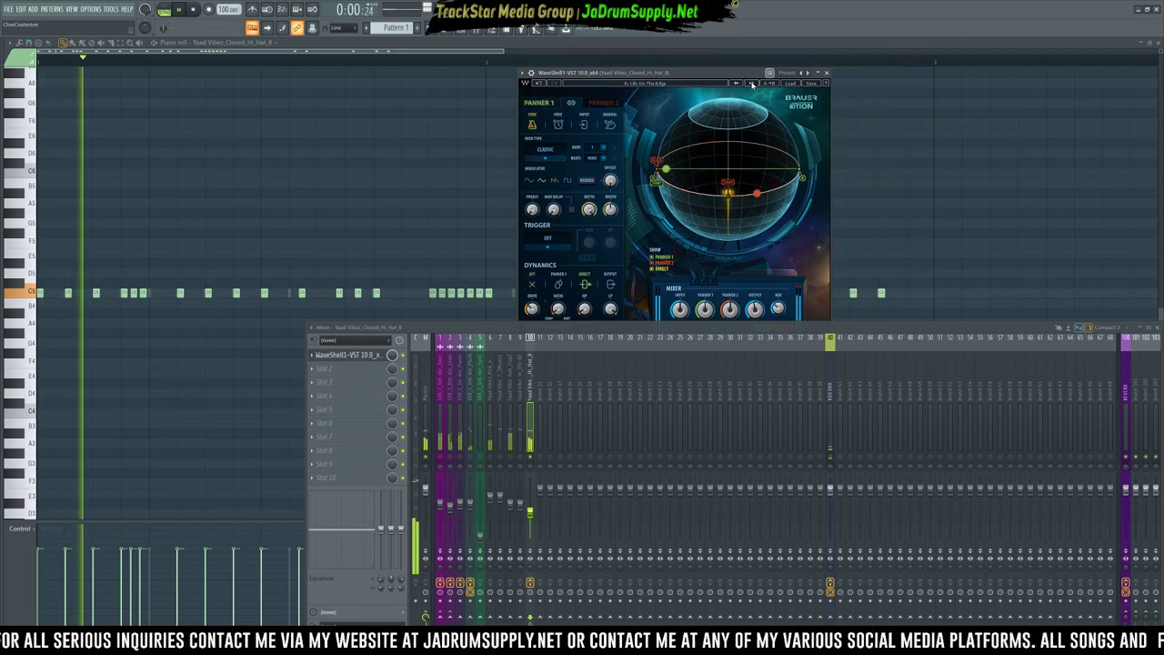
drag(778, 310, 778, 308)
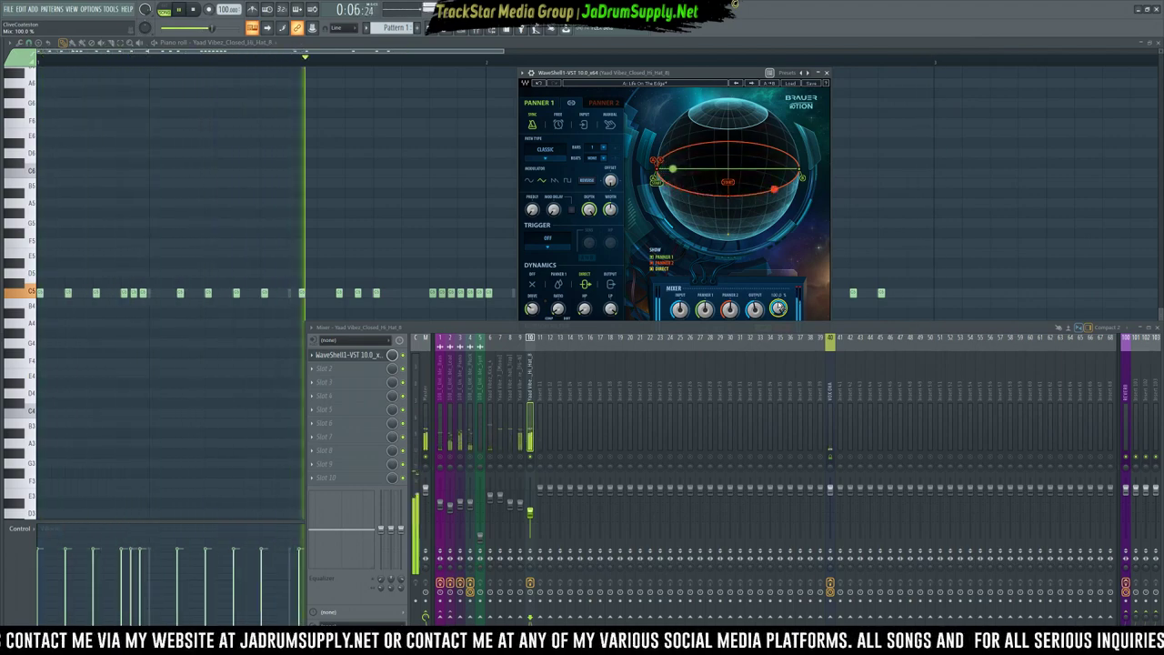
key(space)
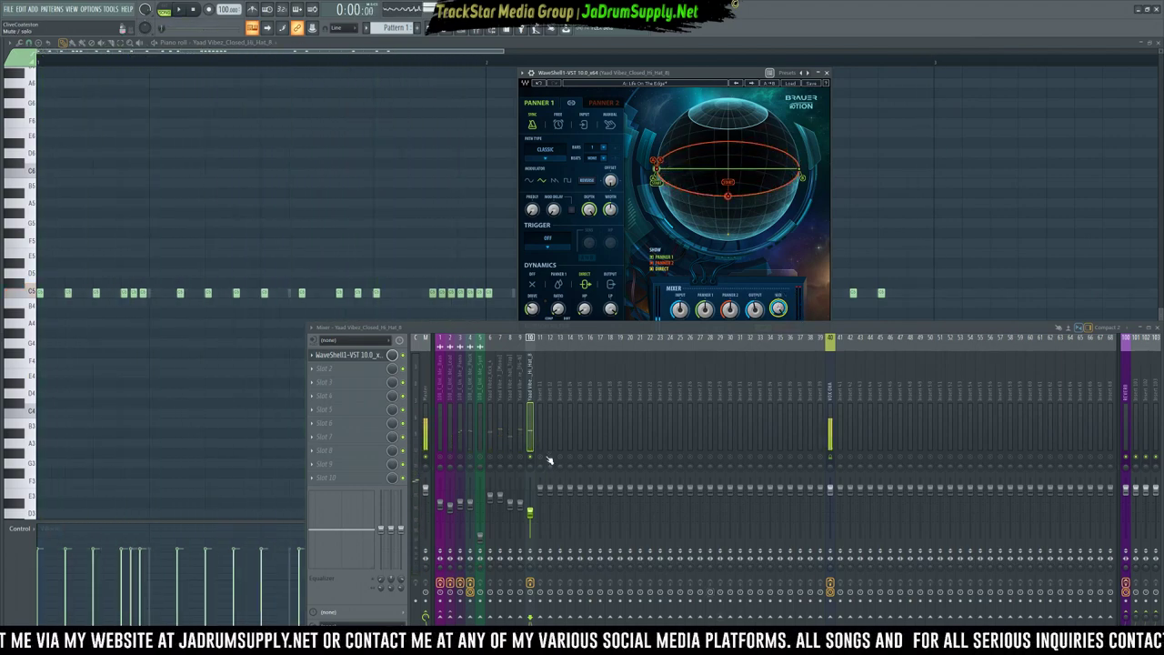
Add Oxford EQ Native to the hi-hat track's second effect slot and enable its low and high filters with slopes of 36.
click(349, 373)
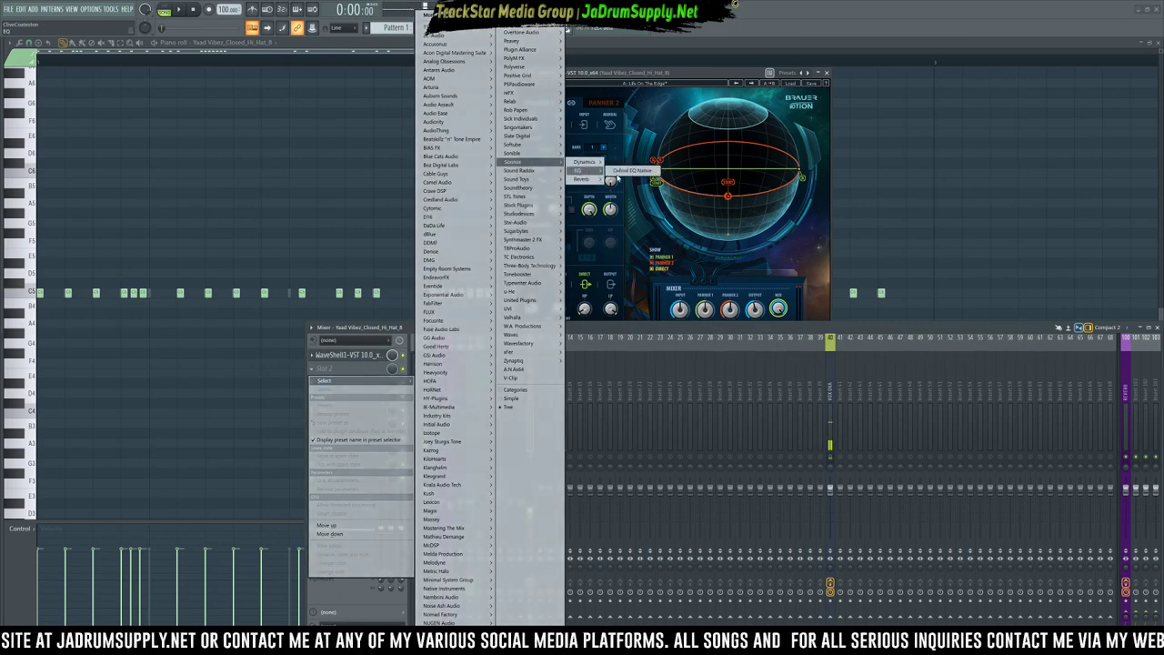
click(576, 170)
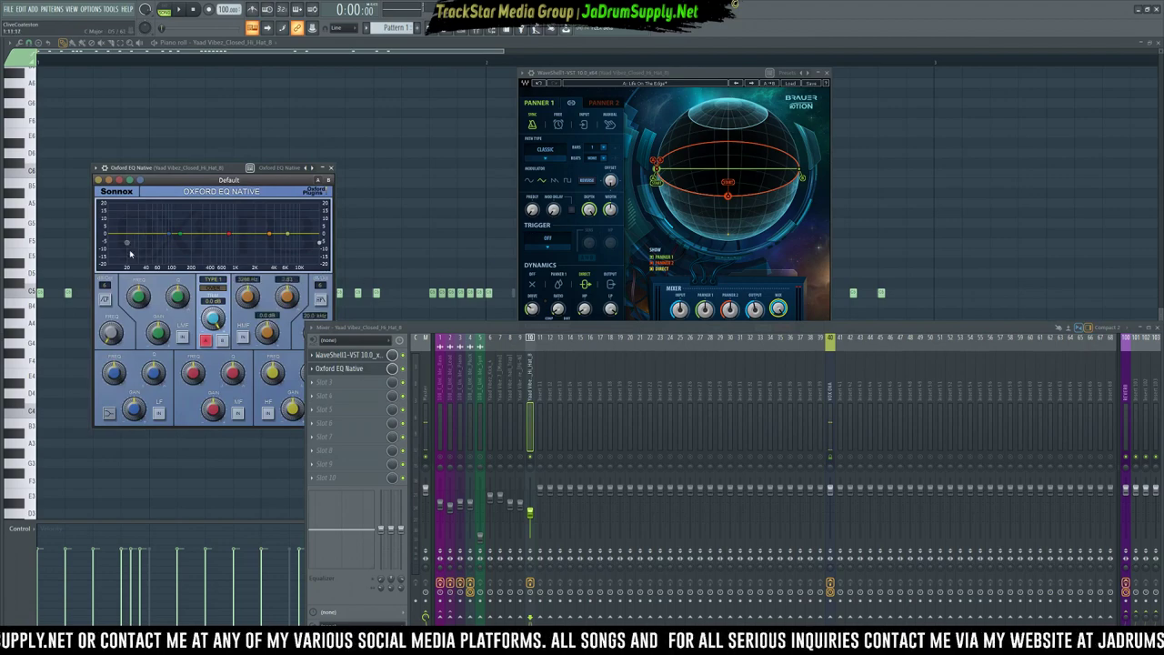
click(104, 299)
click(106, 285)
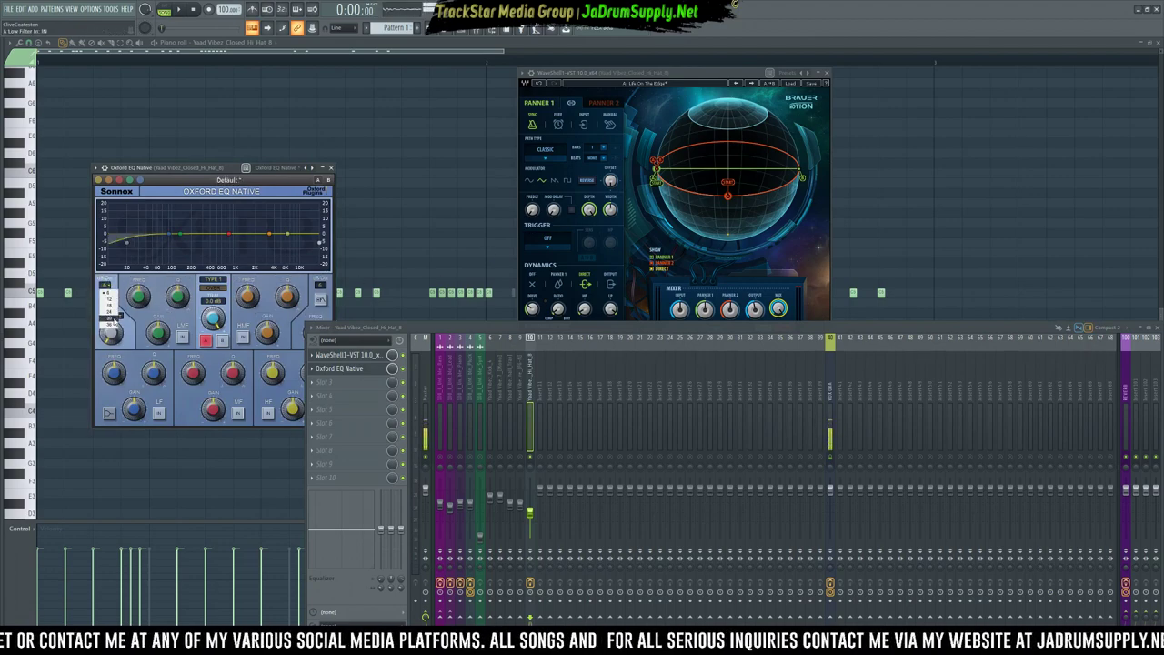
click(109, 319)
click(320, 300)
click(320, 284)
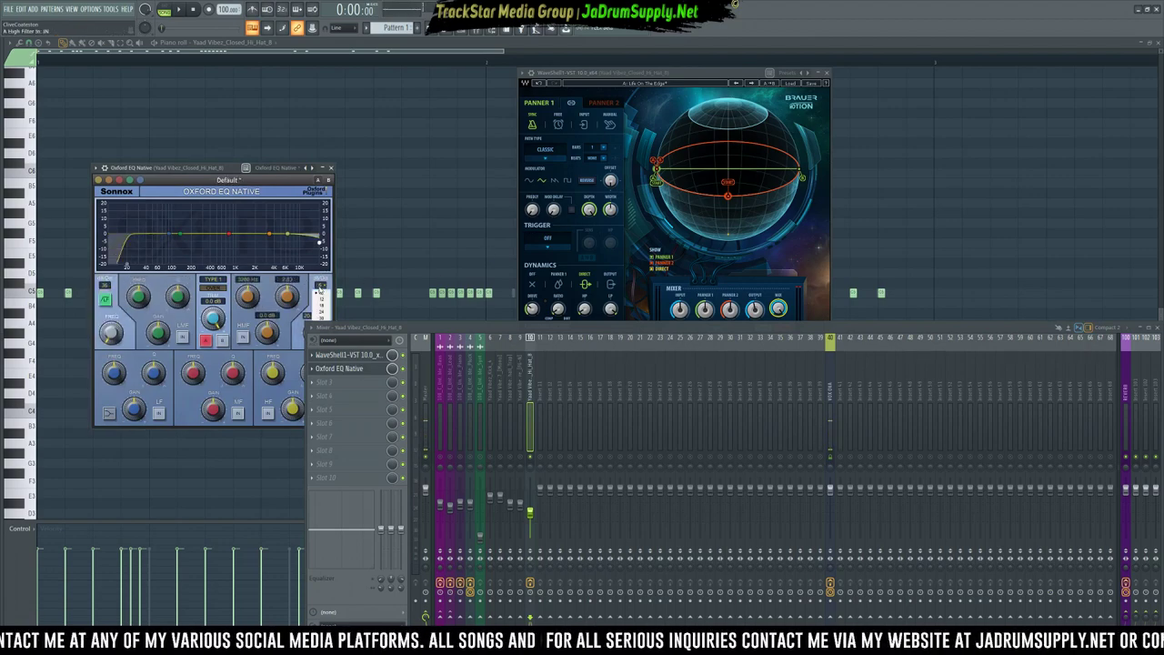
drag(229, 180, 277, 90)
Set the EQ's low filter to 400 Hz, lower its high filter frequency by ear, and slightly reduce the hi-hat track's volume.
click(363, 238)
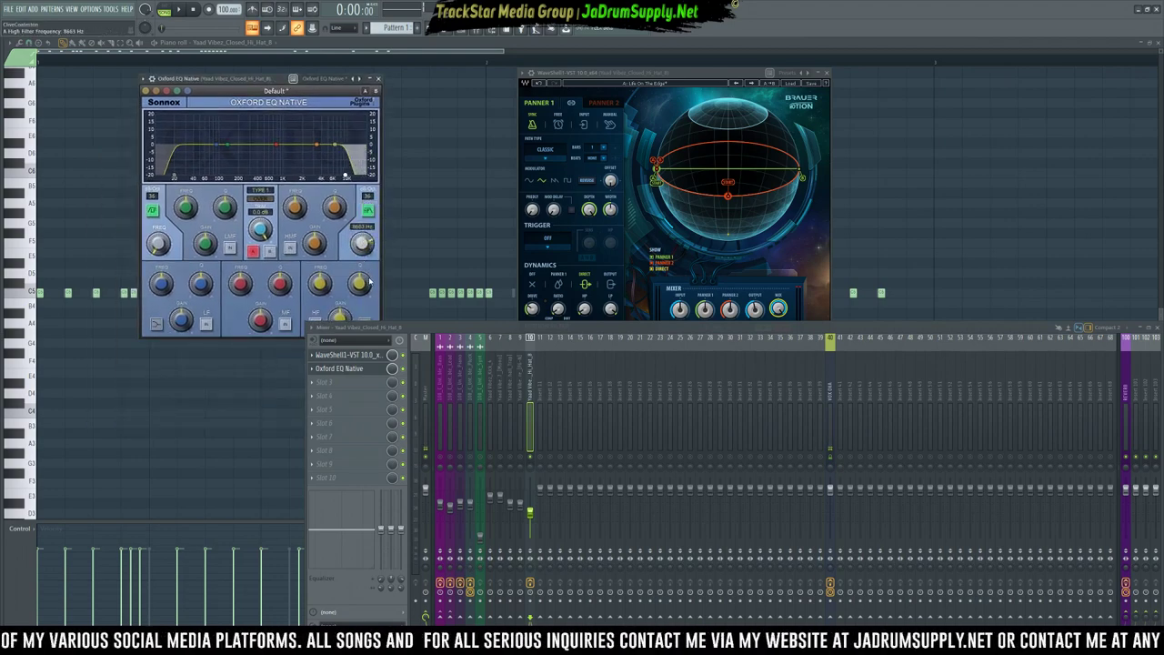
key(space)
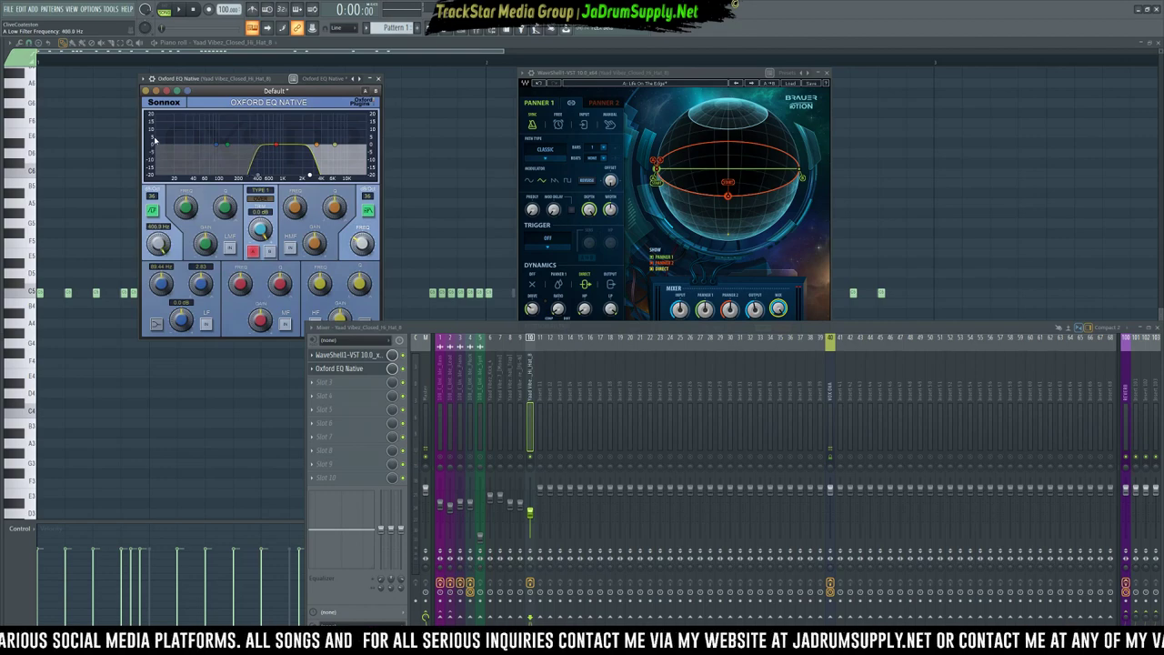
drag(357, 241, 353, 218)
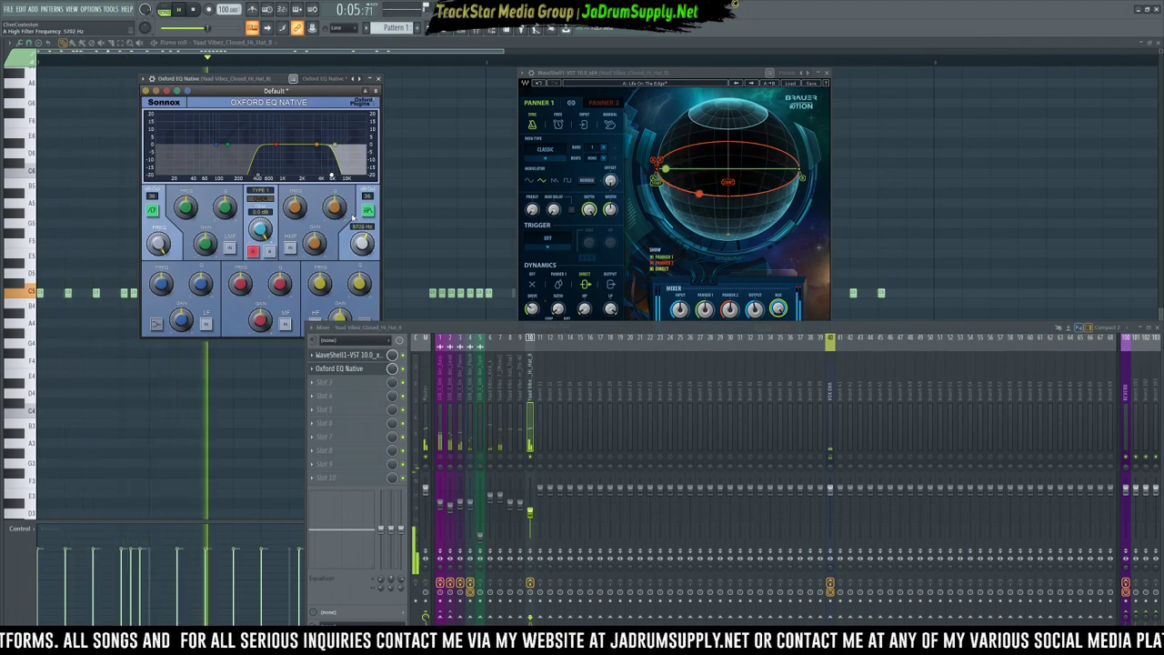
drag(159, 243, 164, 259)
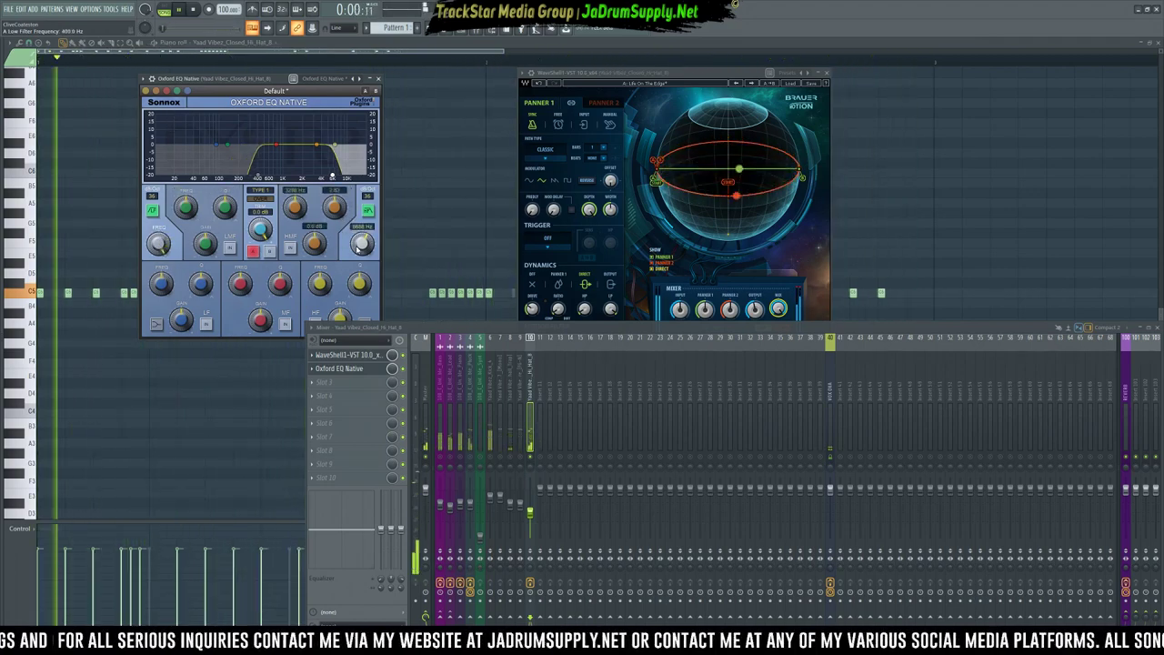
drag(365, 258, 364, 255)
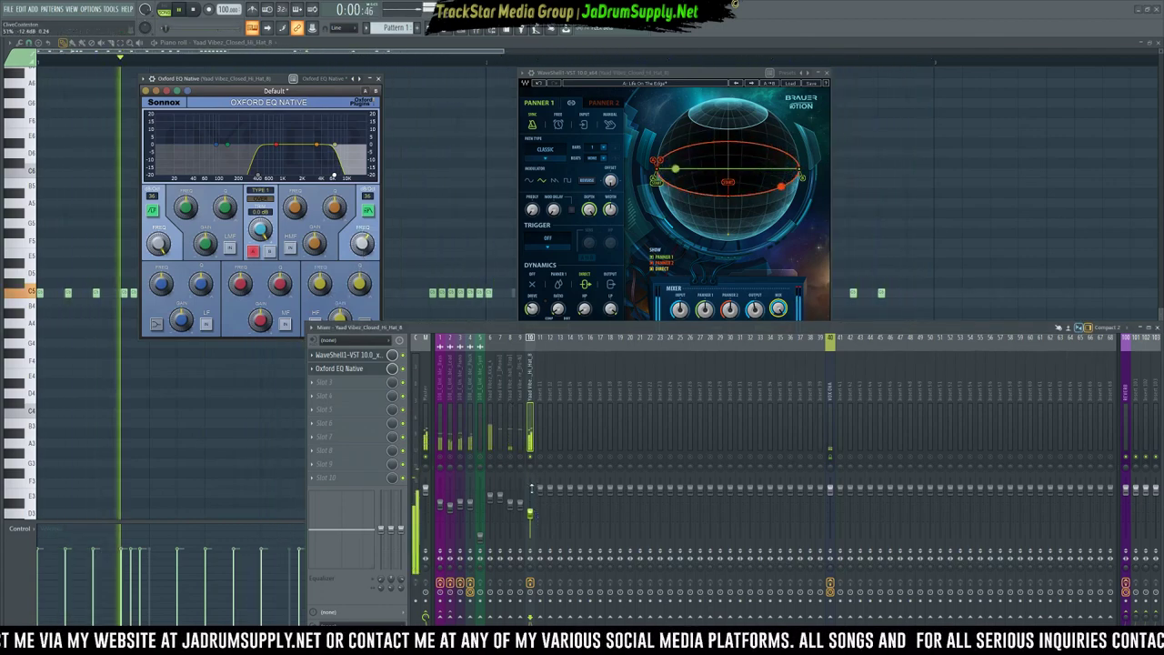
drag(531, 512, 530, 516)
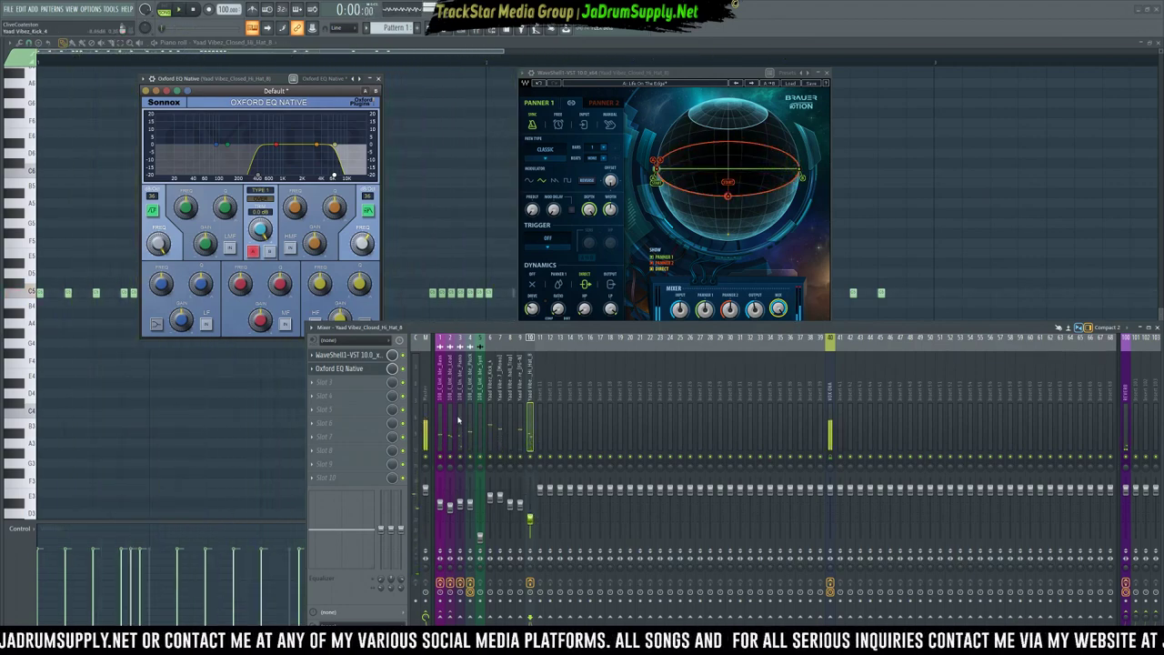
Add the stereo Waves L2 Ultramaximizer to the hi-hat track's third effect slot and arrange the plugin windows without overlap.
click(346, 382)
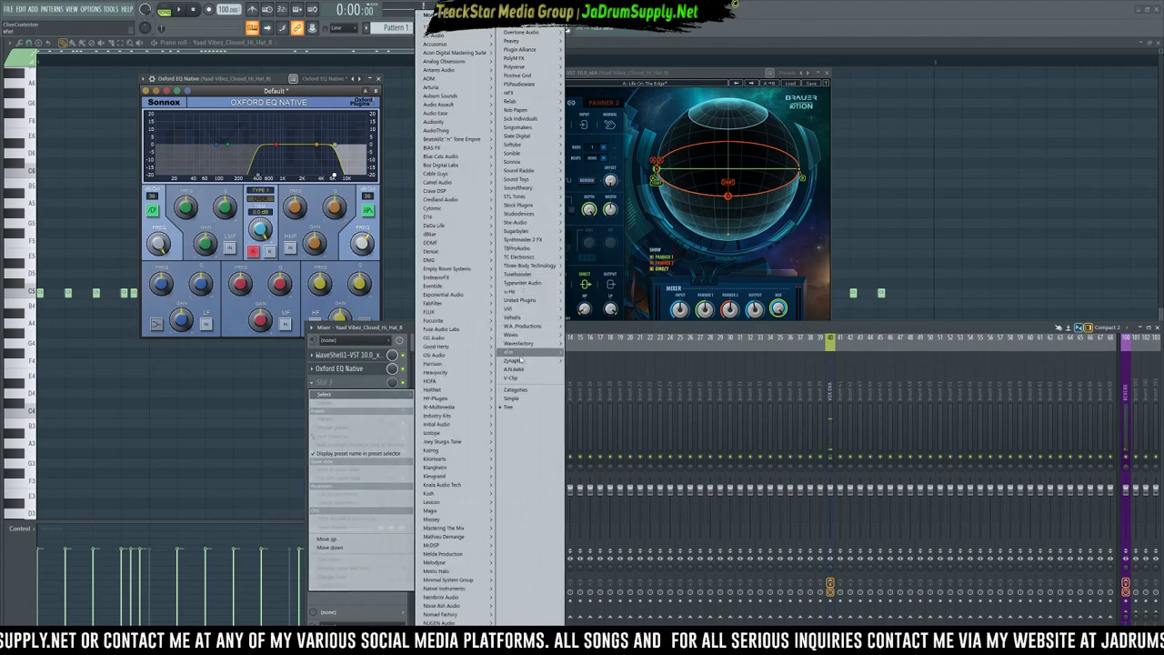
mouse_move(527, 336)
click(594, 336)
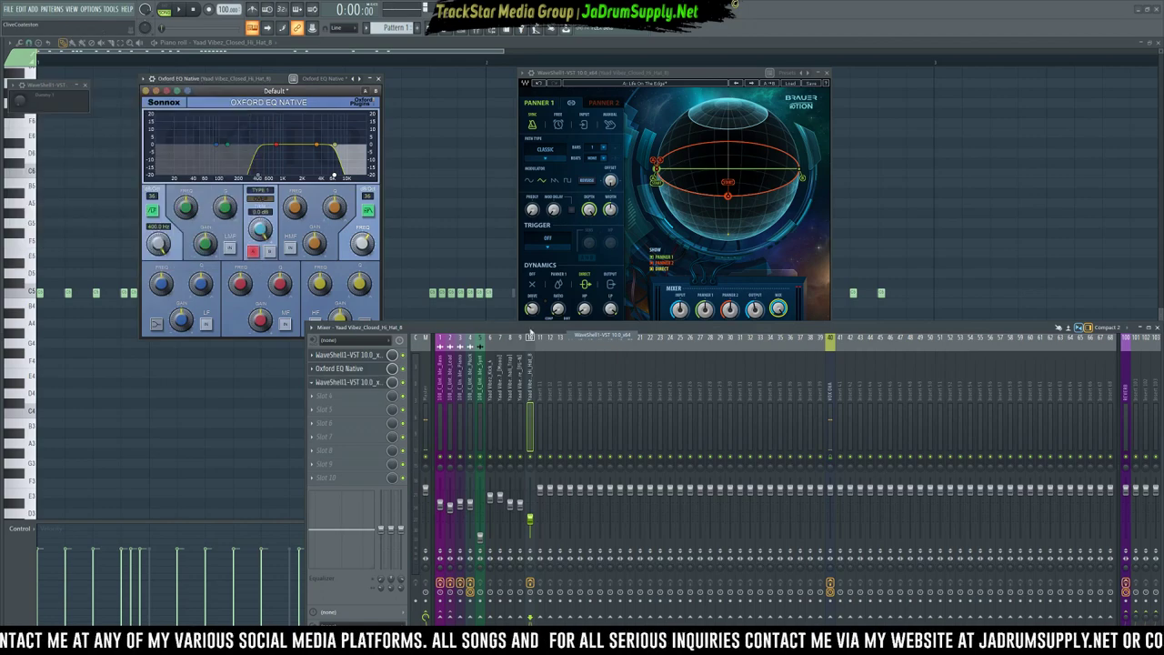
click(161, 141)
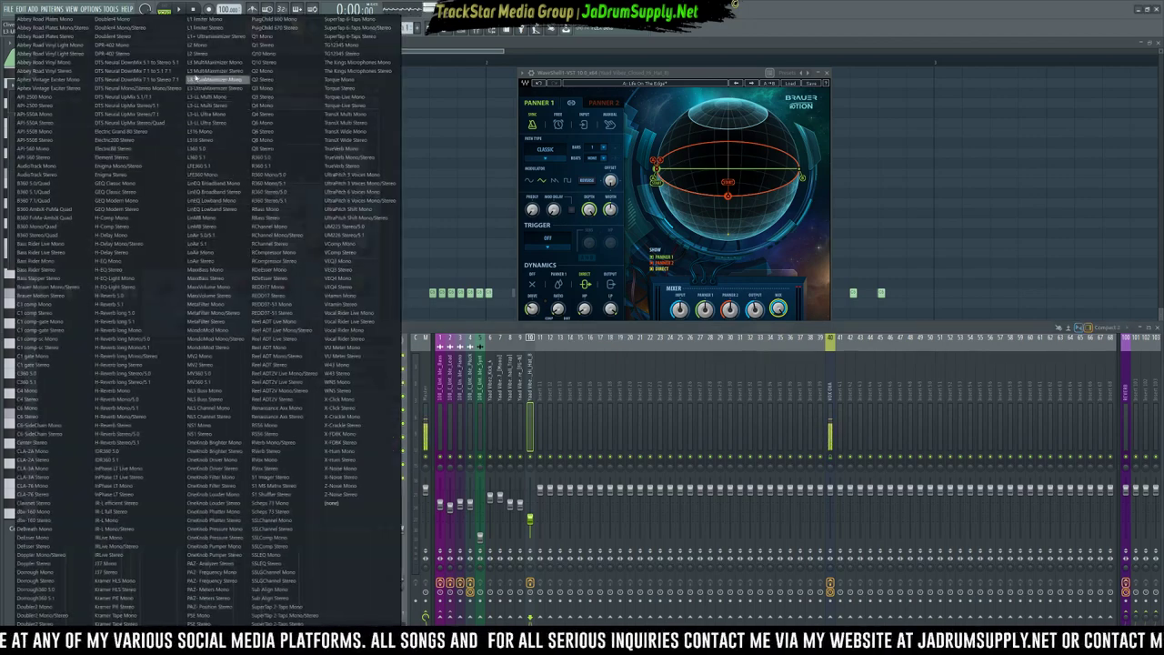
click(210, 55)
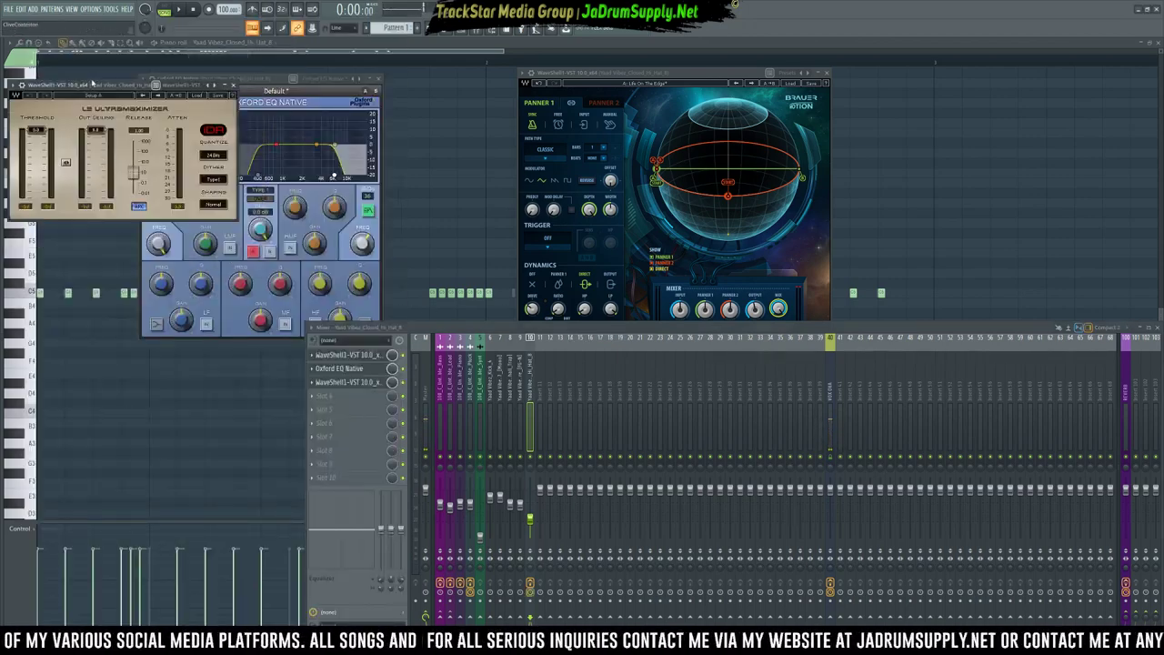
drag(93, 84, 975, 94)
drag(637, 72, 557, 60)
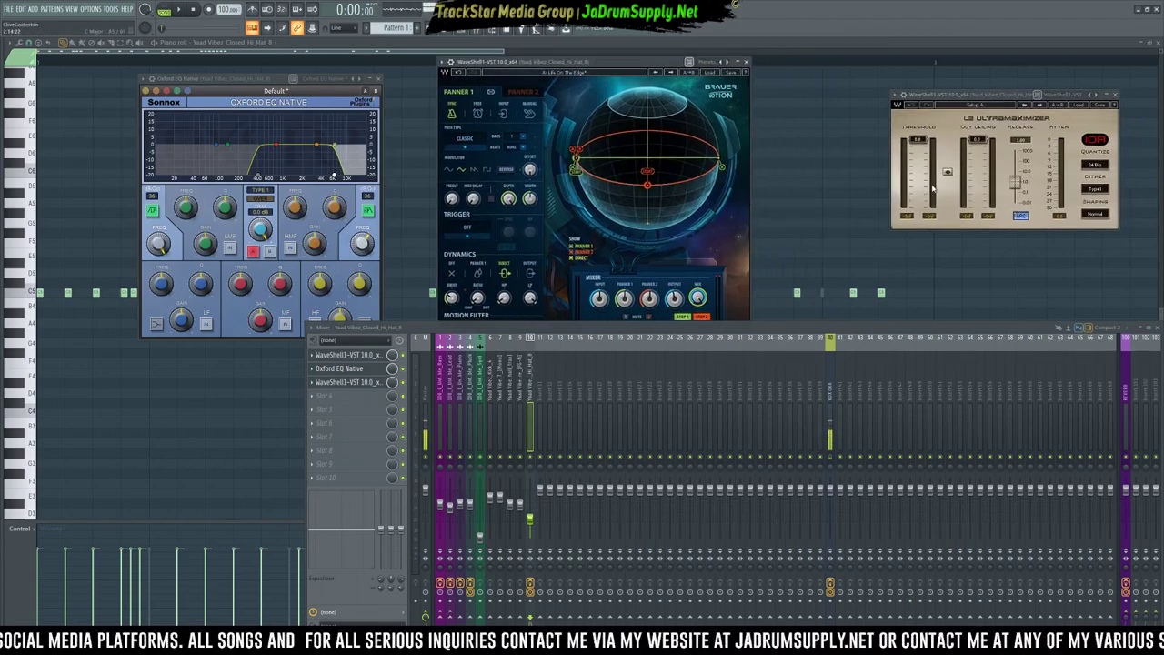
Lower the L2's linked threshold and output ceiling together to about -9 dB and audition the limited hi-hat.
key(space)
key(space)
drag(948, 172, 948, 189)
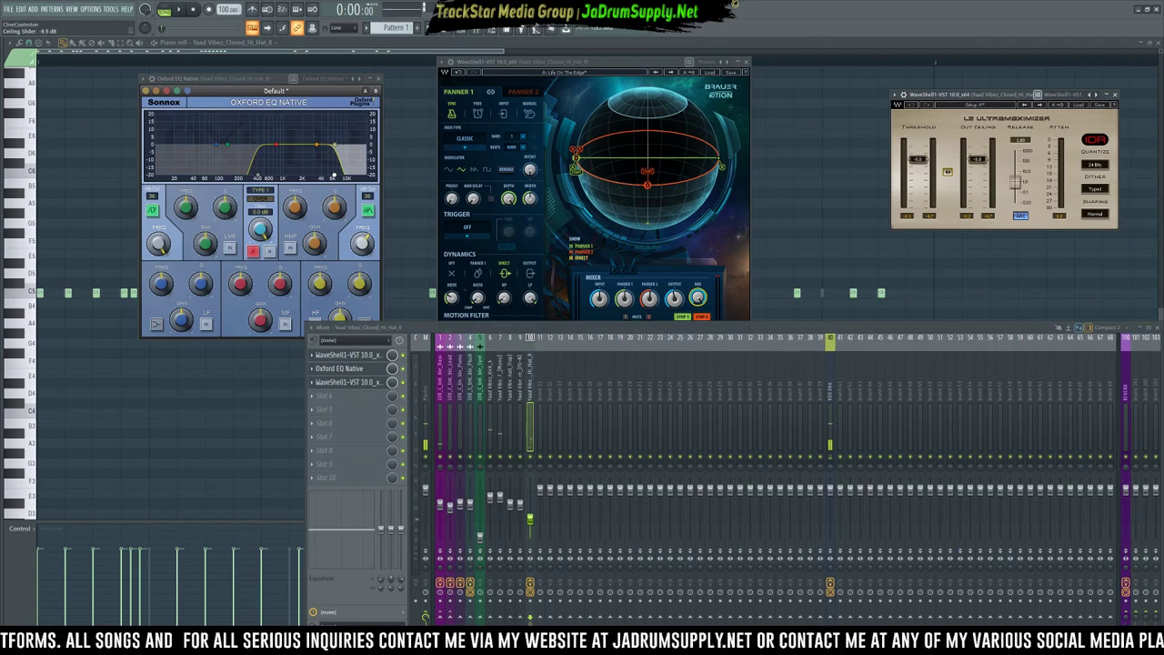
key(space)
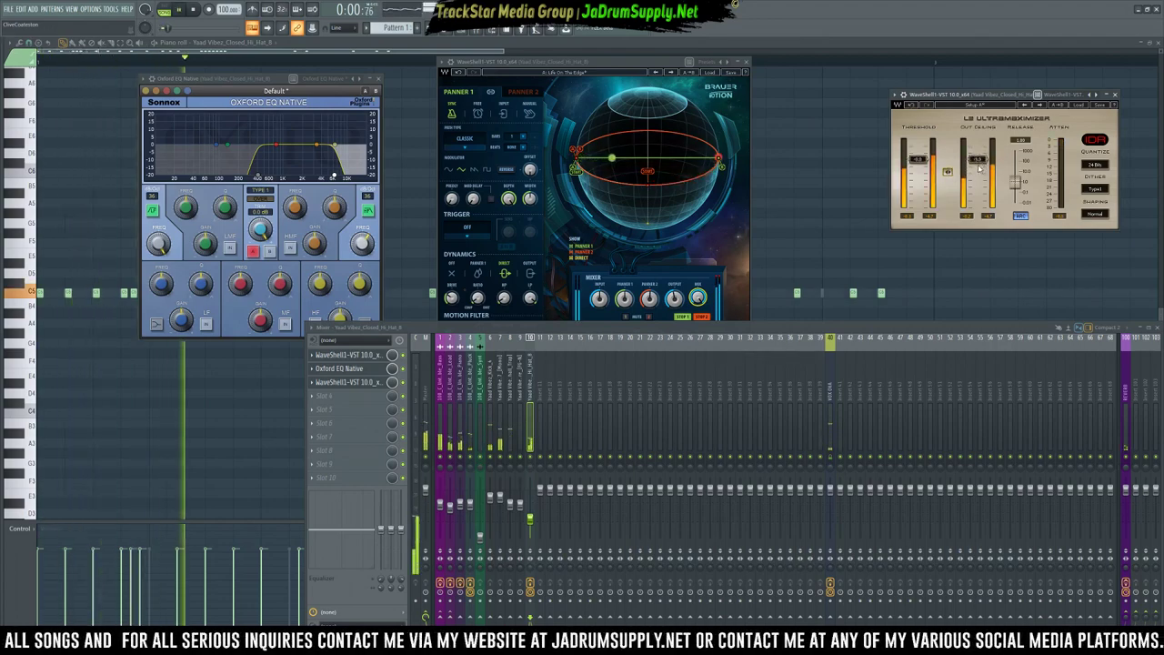
key(space)
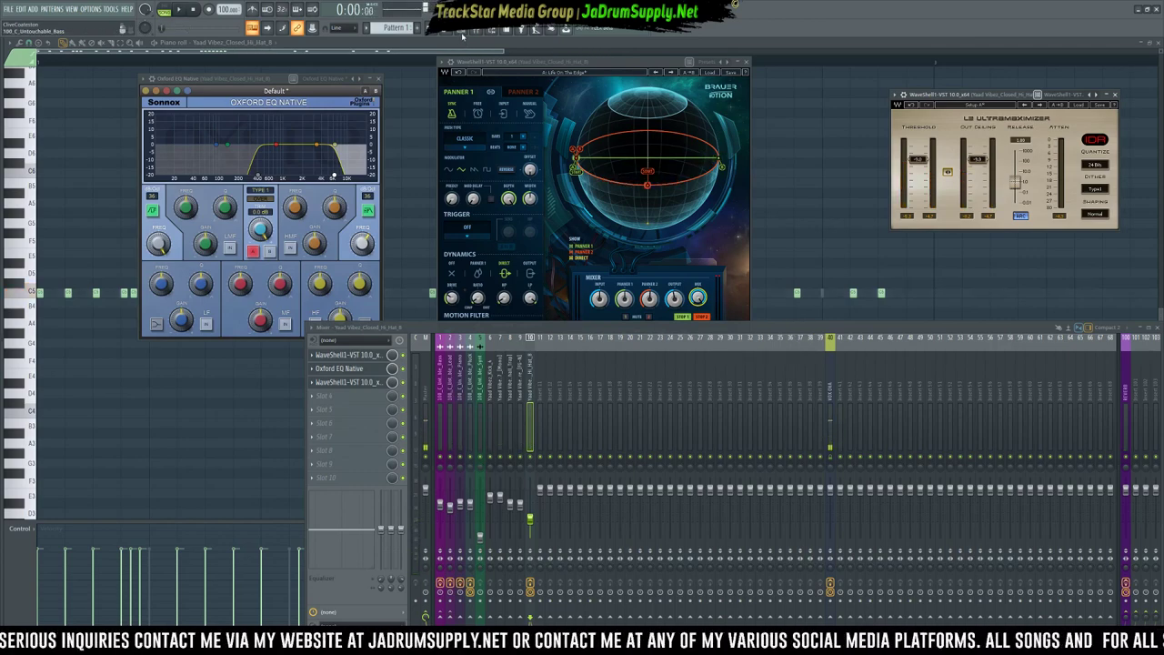
Browse the Yaad Vibez drumkit's open hi-hat folder and audition the Open_Hat_4 sample variations.
click(462, 34)
mouse_move(20, 401)
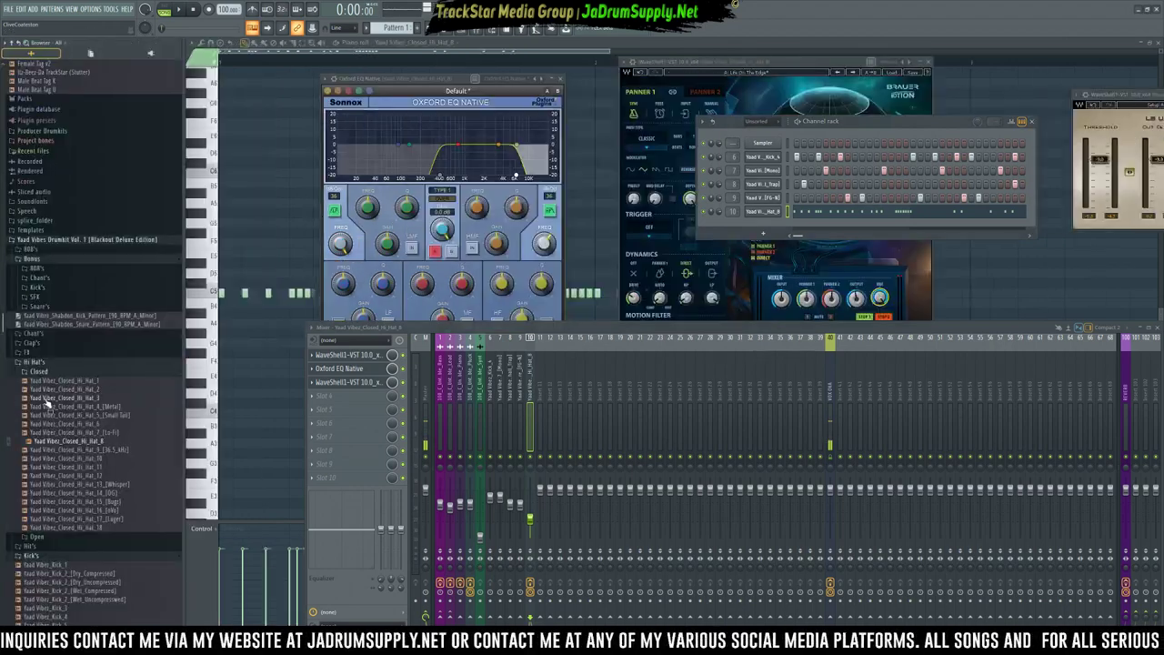
click(40, 373)
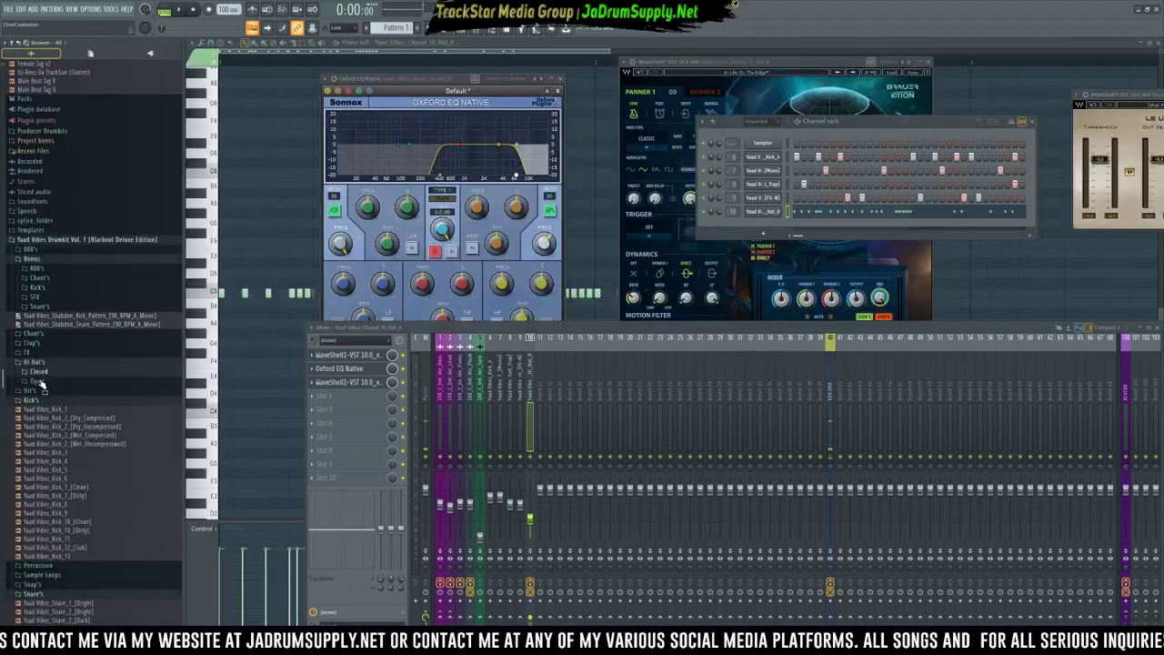
click(37, 381)
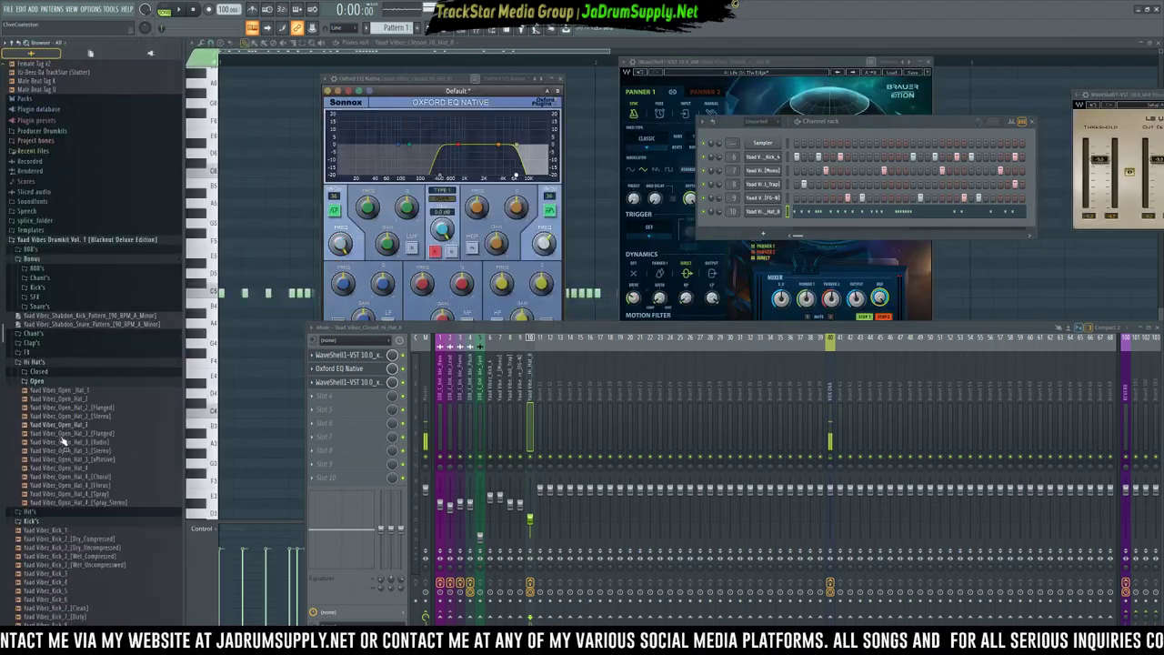
click(105, 485)
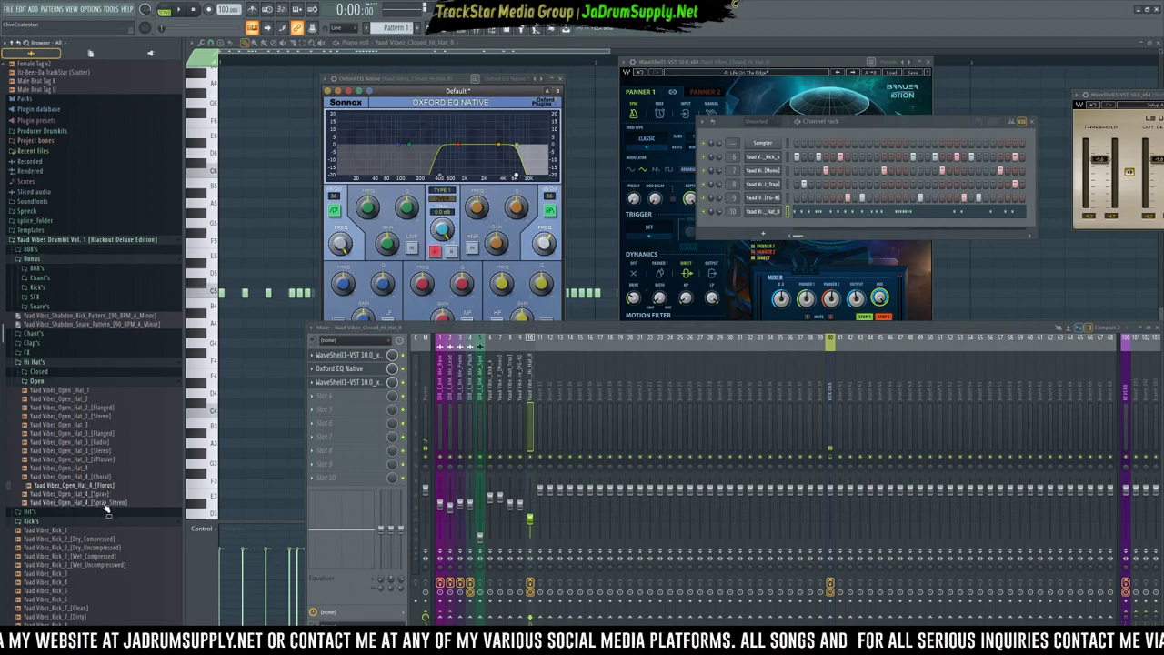
click(105, 502)
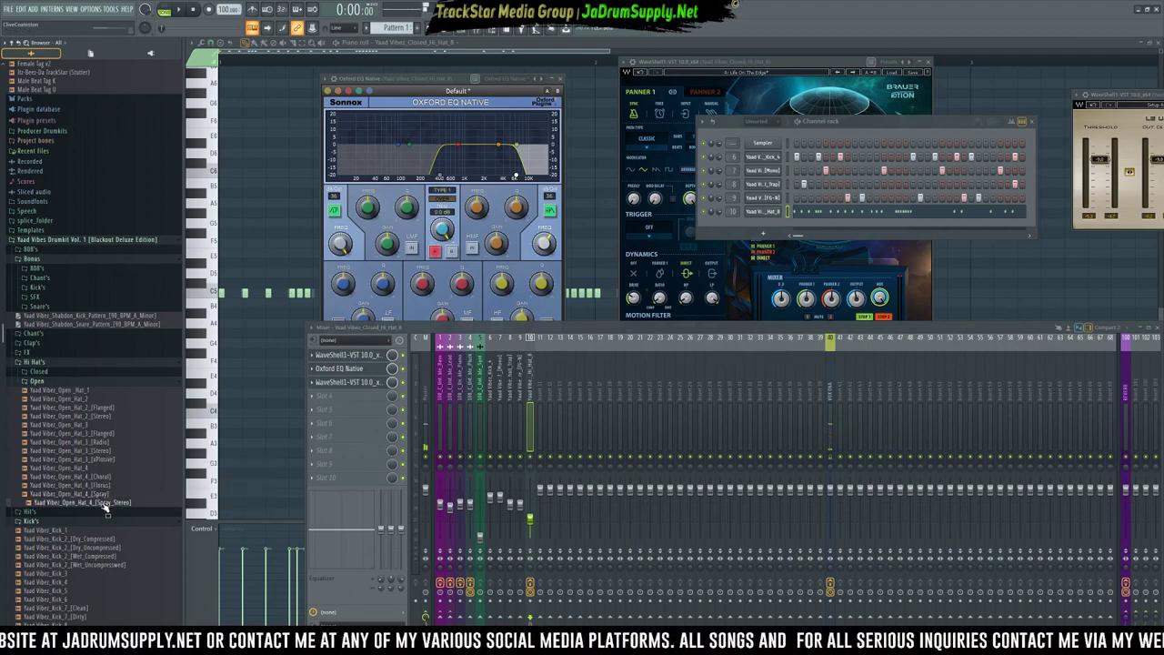
Load the Yaad Vibez_Open_Hat_4_[Spray_Stereo] sample into a new channel and play the pattern.
right_click(106, 504)
click(146, 512)
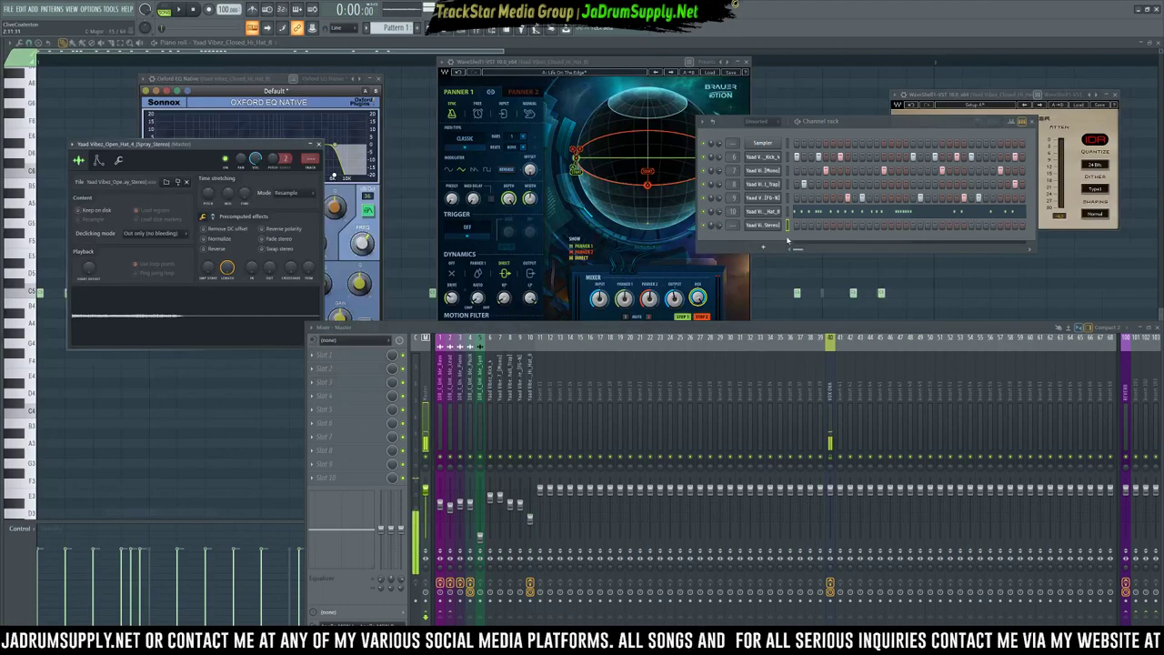
key(space)
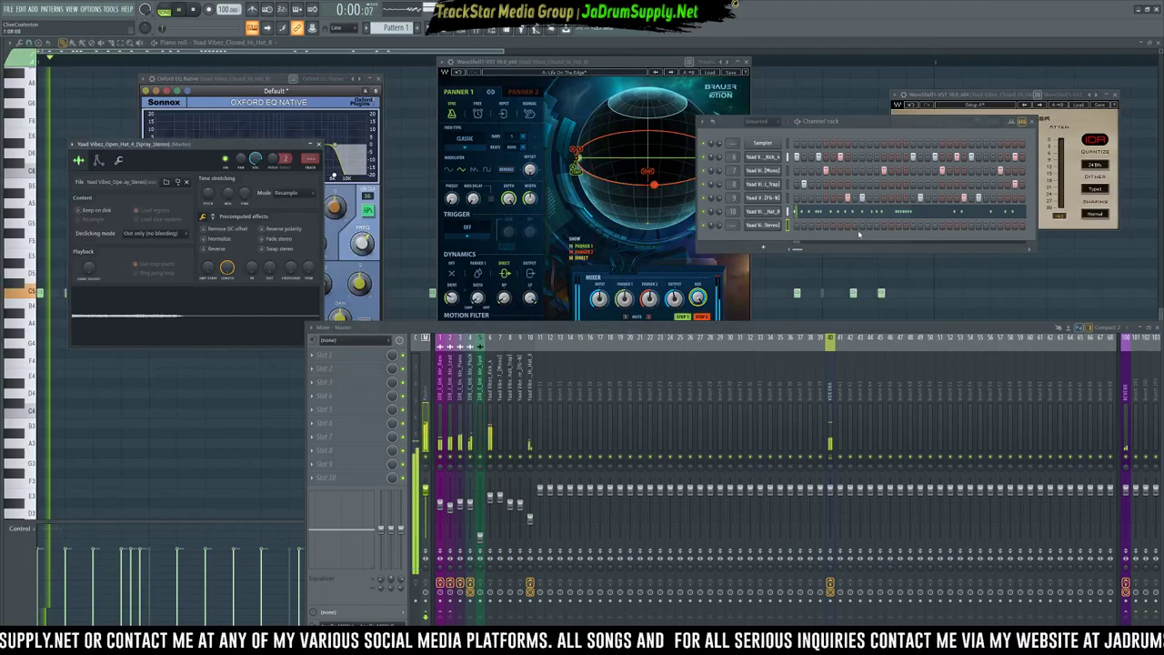
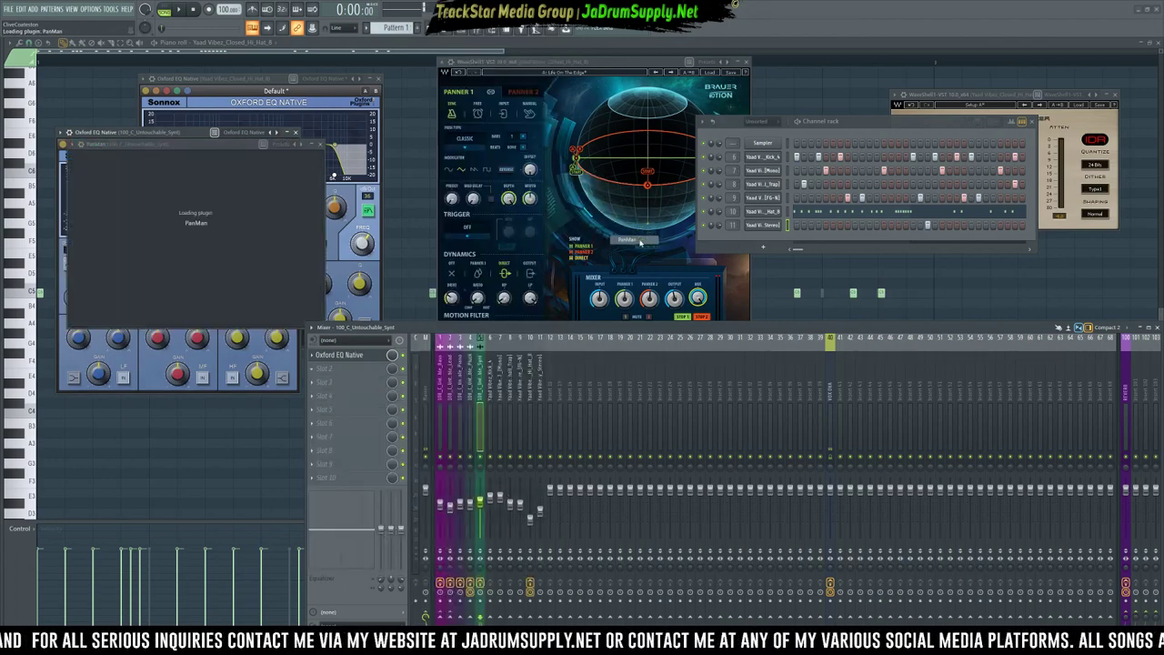
Place the PanMan window between the other plugin windows and hide the channel rack.
drag(396, 154, 867, 157)
drag(574, 154, 428, 156)
click(862, 125)
key(F6)
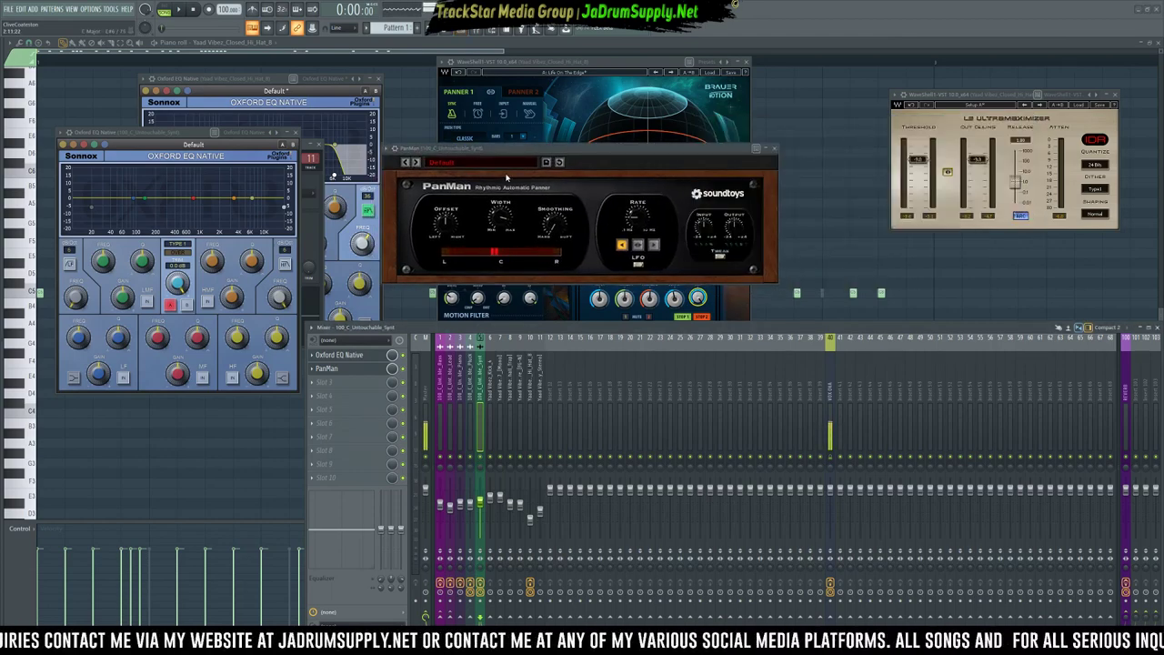
Load the Ball Bounce Panner preset from the Rhythmic Pans category in PanMan.
click(477, 163)
mouse_move(483, 161)
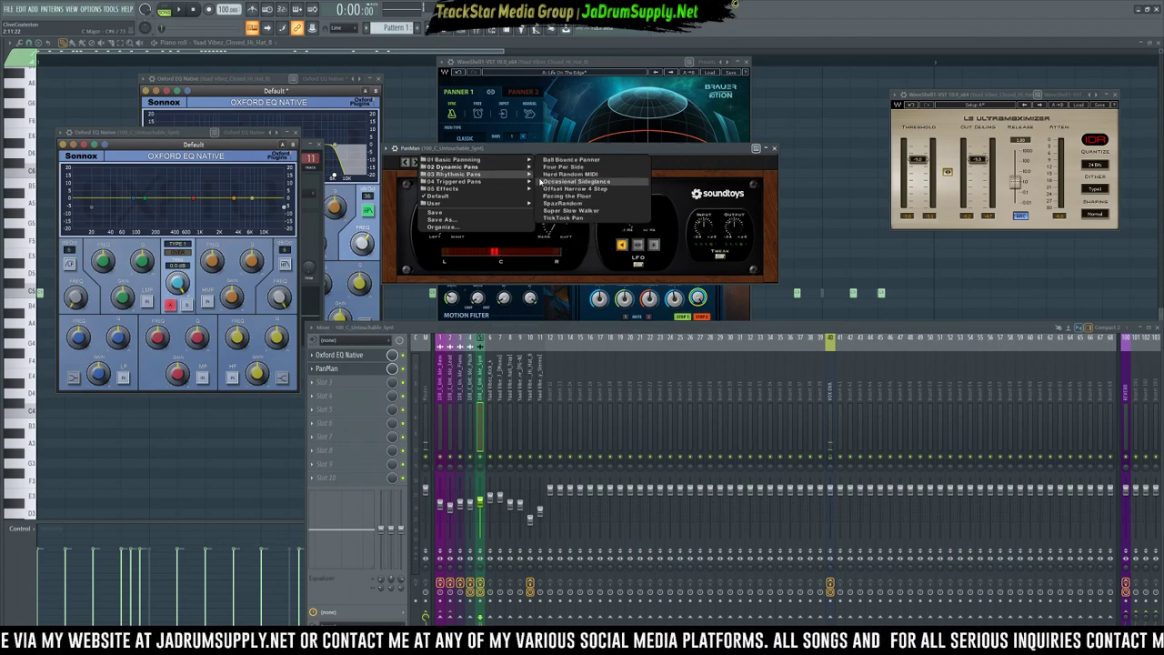
click(558, 160)
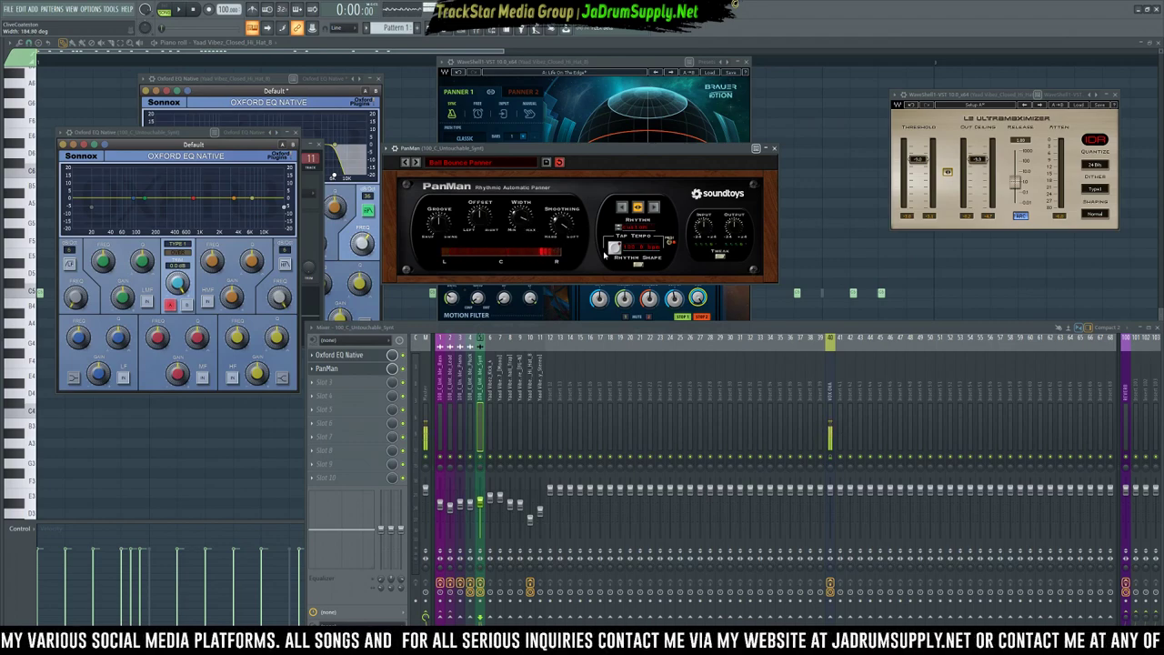
Try PanMan's rhythm on the synth track at 1 bar, 2 bars and 4 bars.
click(632, 234)
mouse_move(640, 228)
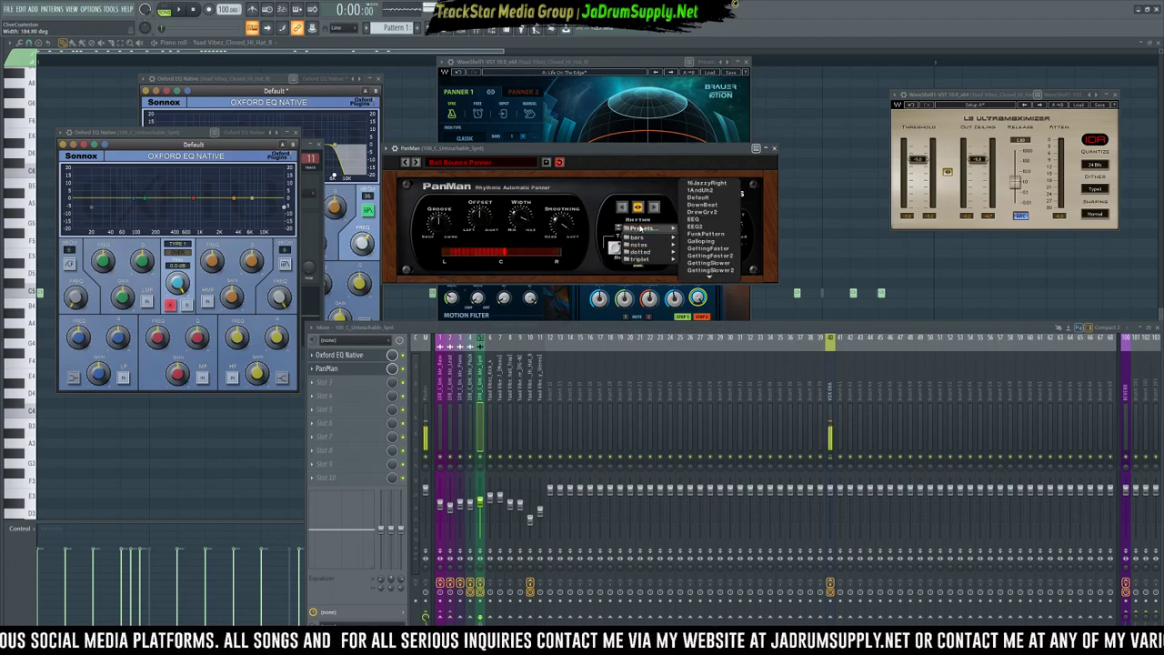
click(605, 226)
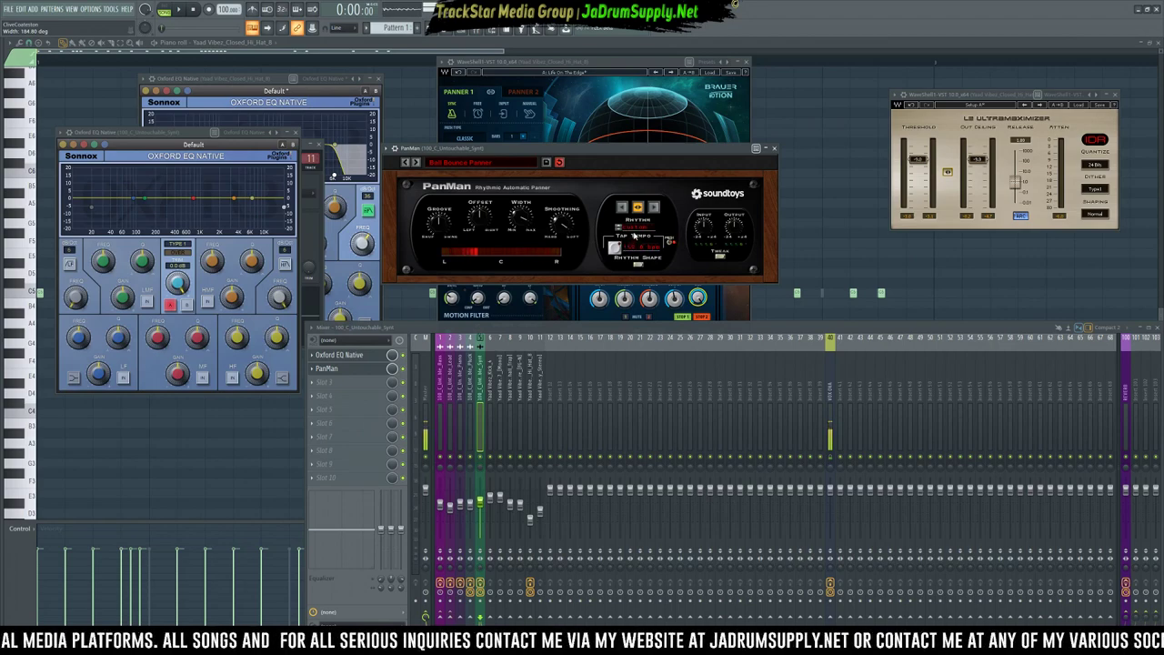
click(636, 231)
mouse_move(636, 229)
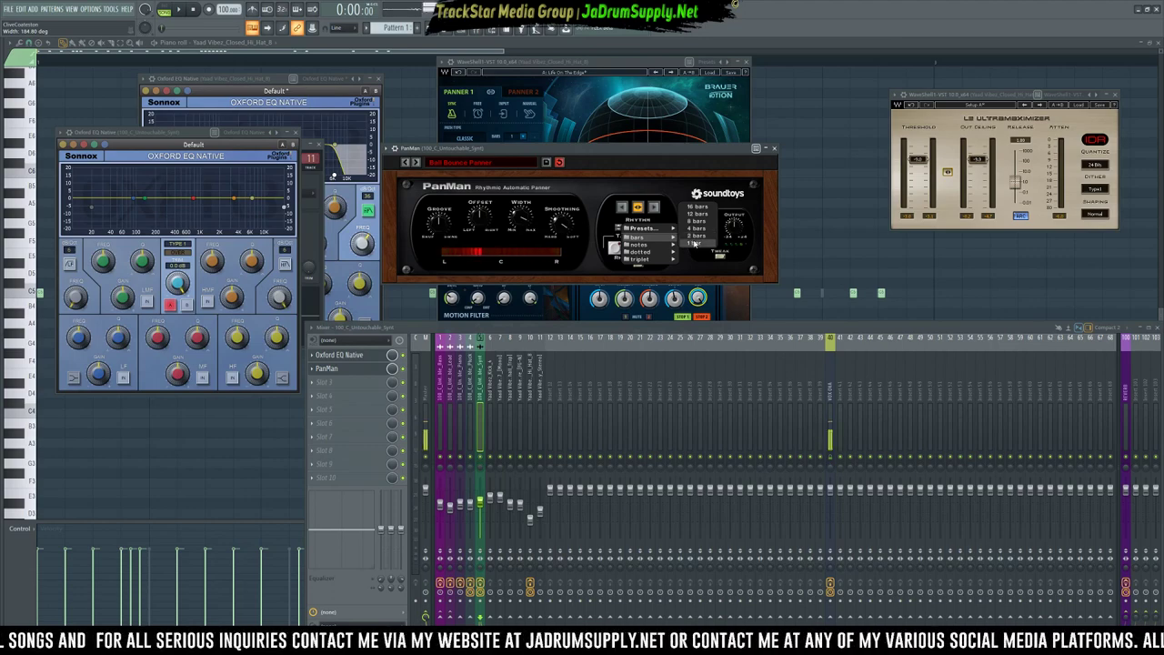
click(695, 243)
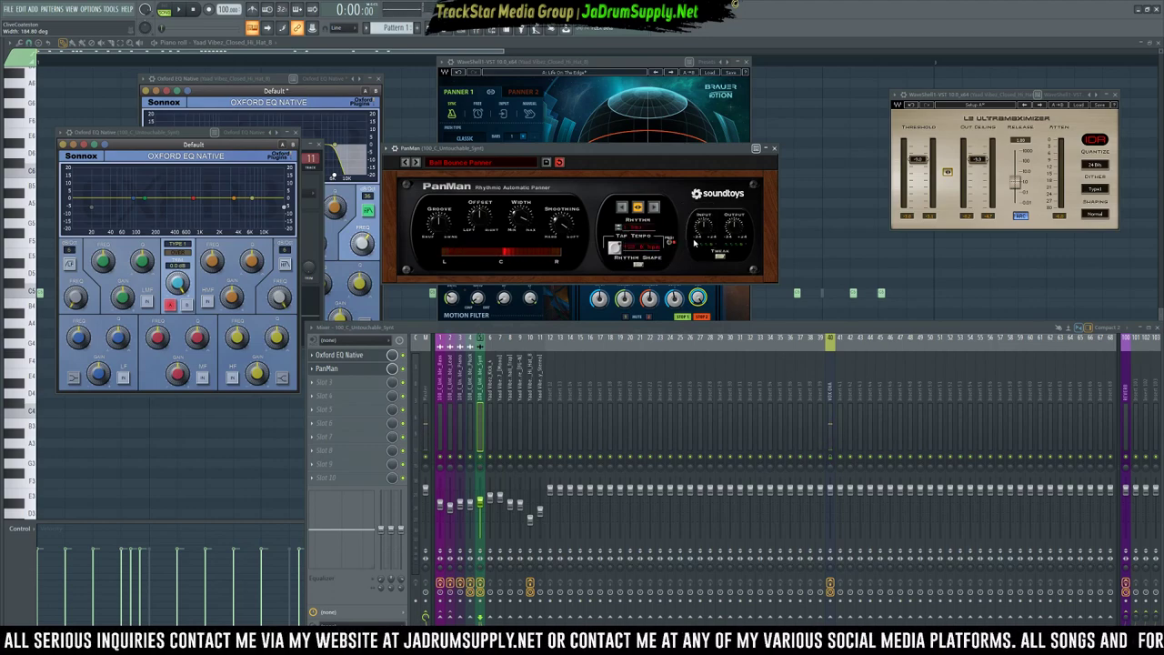
click(630, 226)
mouse_move(640, 238)
click(704, 242)
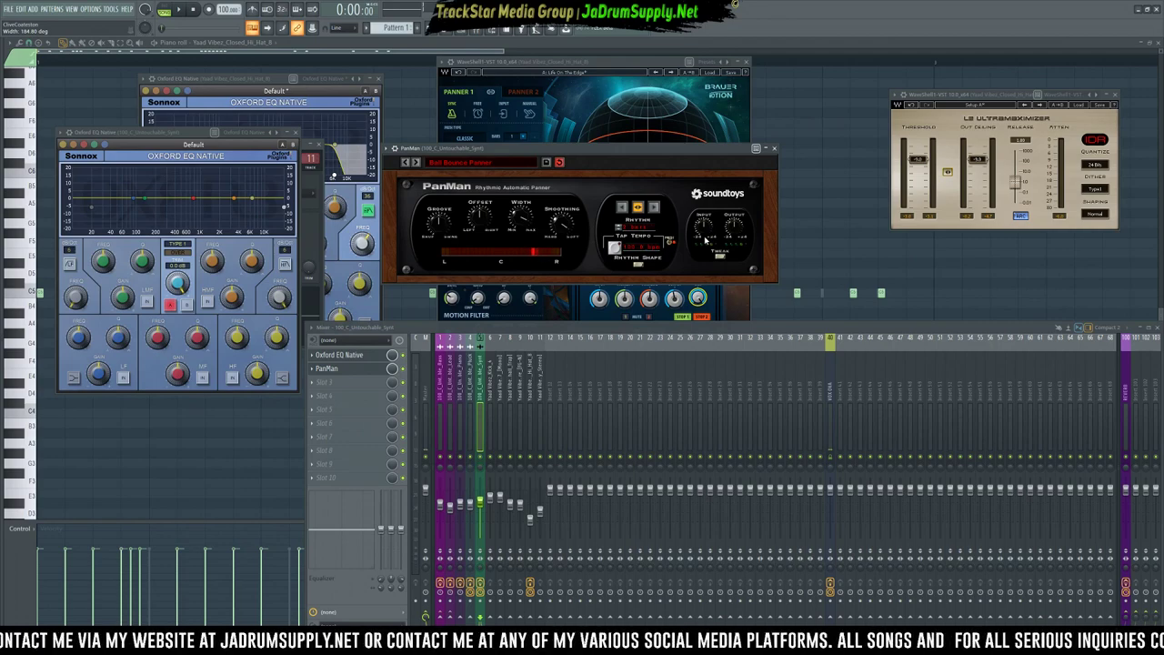
click(637, 229)
mouse_move(639, 228)
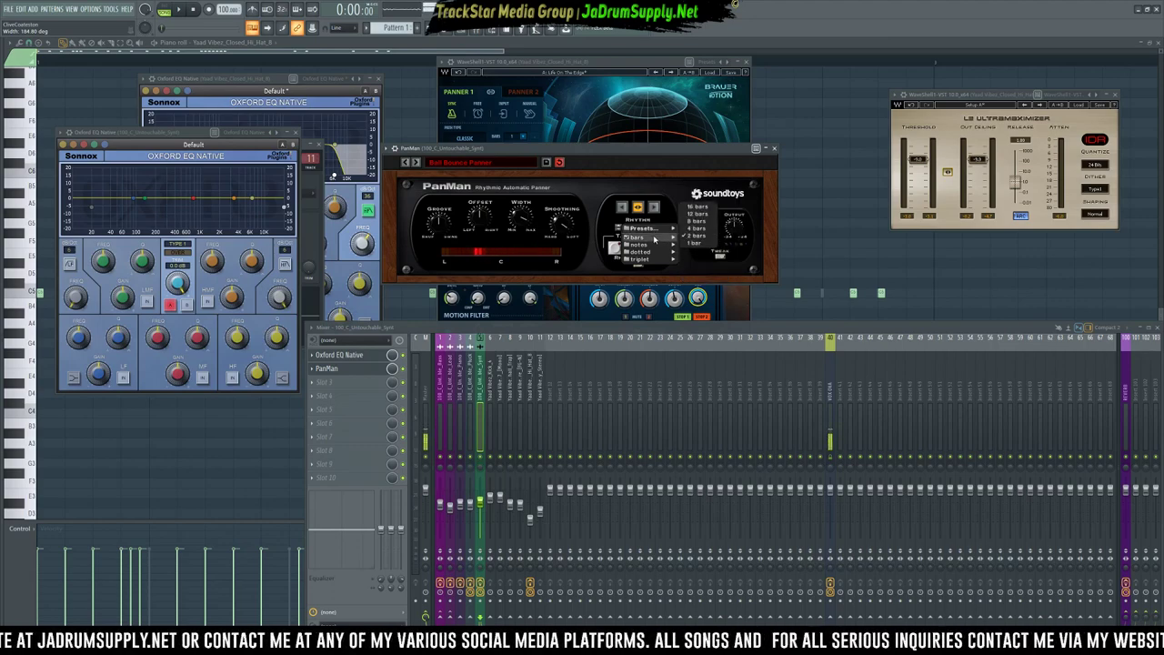
click(692, 227)
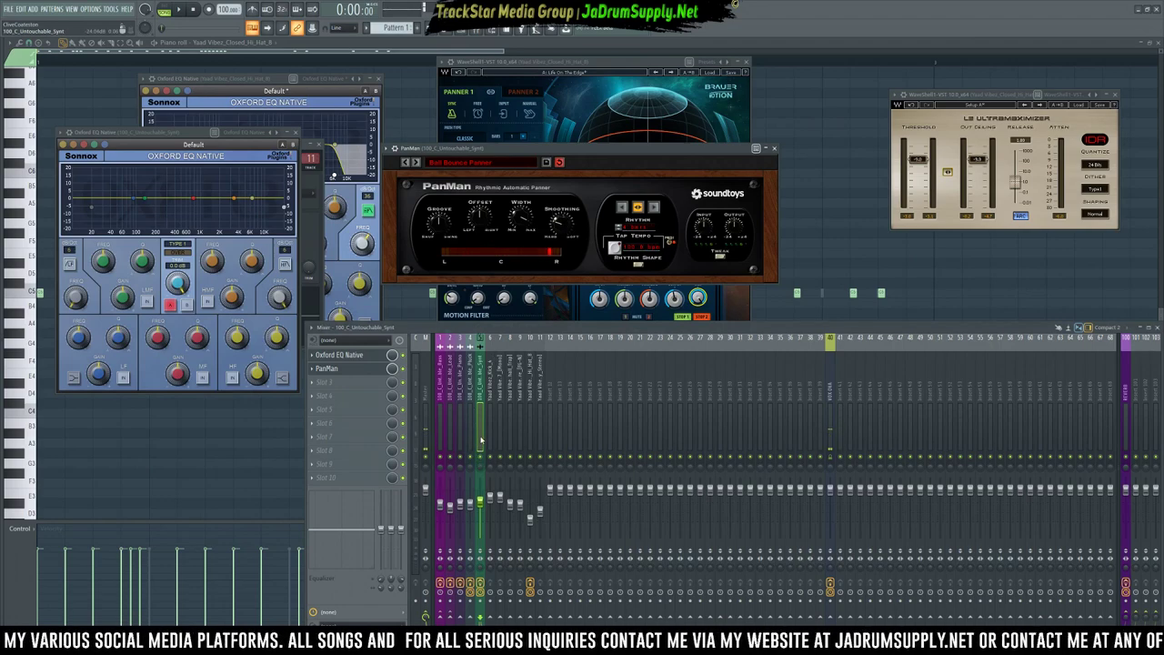
Play the pattern and try PanMan's rhythm at 2 bars during playback.
key(space)
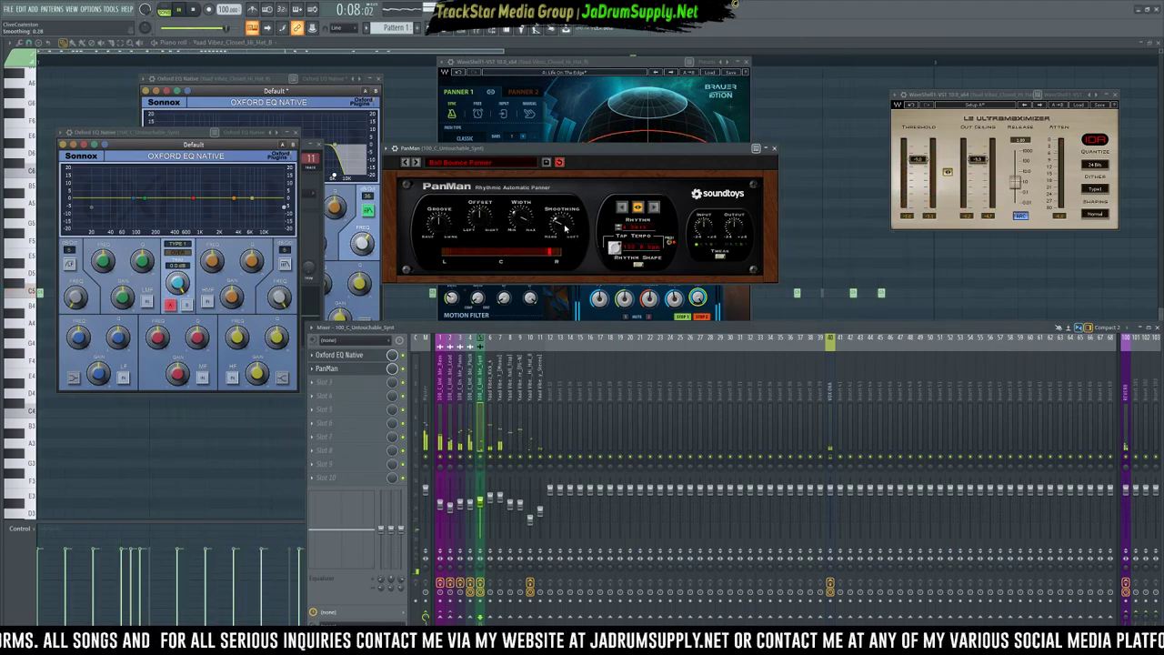
click(621, 238)
mouse_move(649, 239)
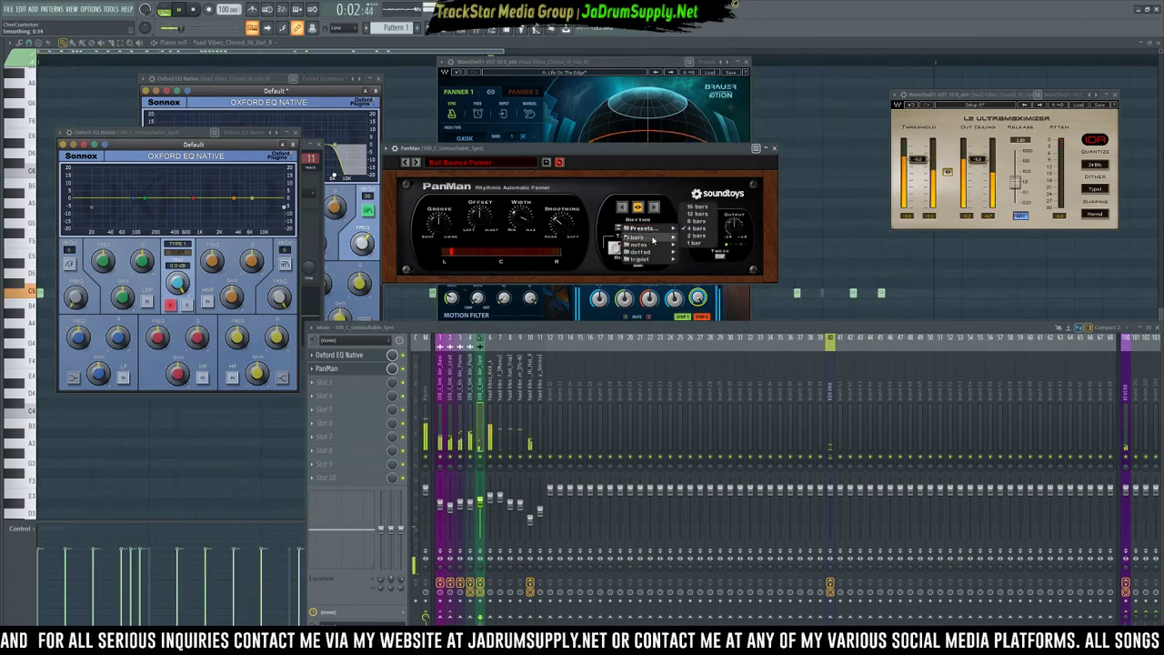
click(684, 236)
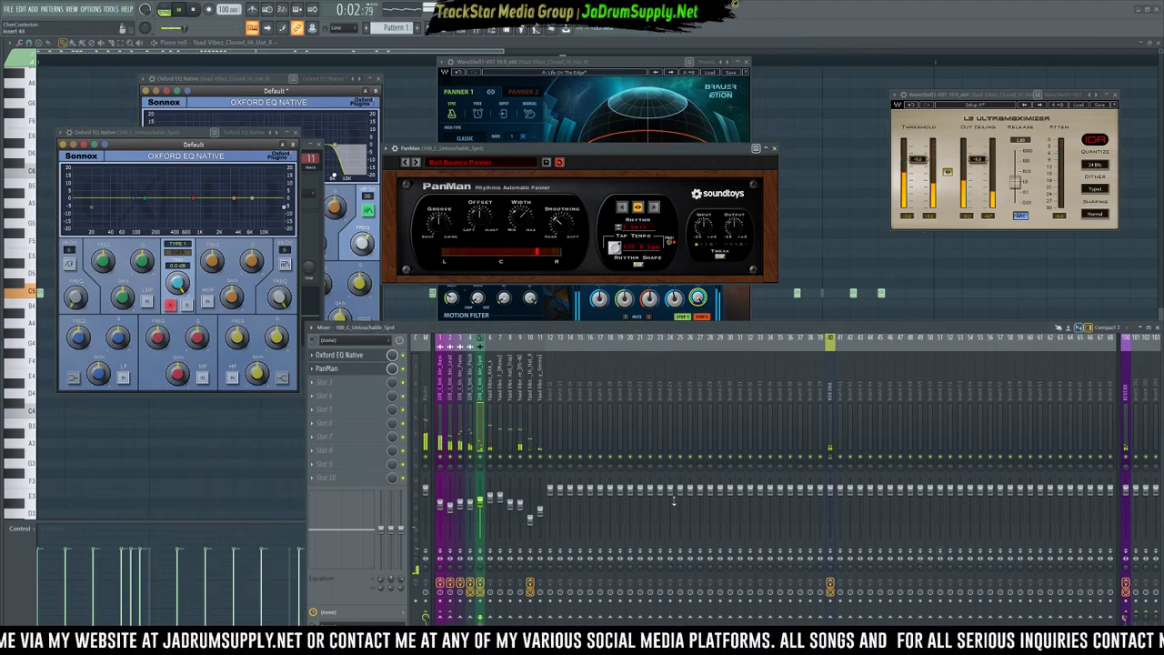
On the synth track's EQ, enable the low filter at about 164 Hz with slope 36 and boost the high band about 3.7 dB.
click(361, 355)
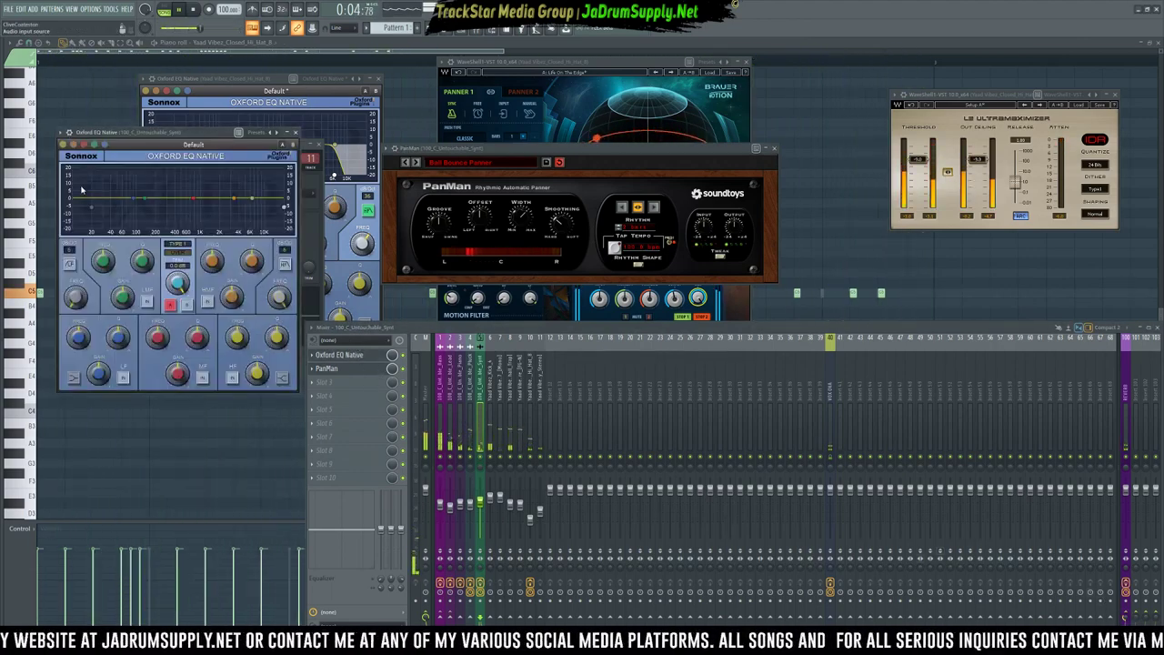
click(69, 263)
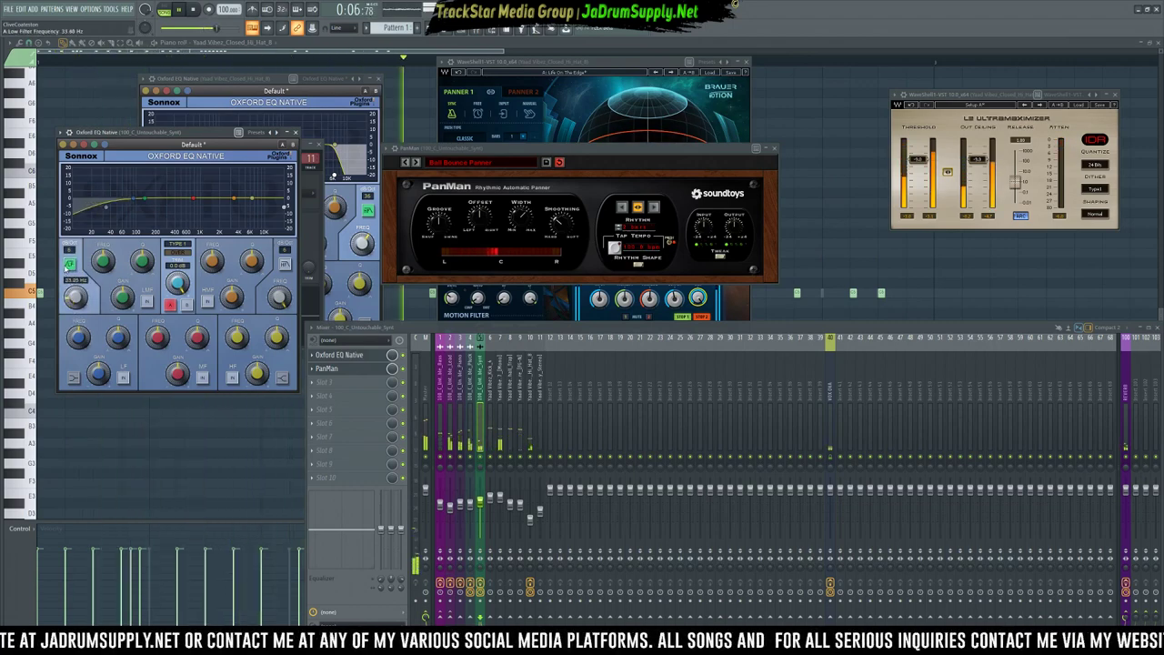
click(69, 250)
click(73, 290)
drag(74, 296, 73, 261)
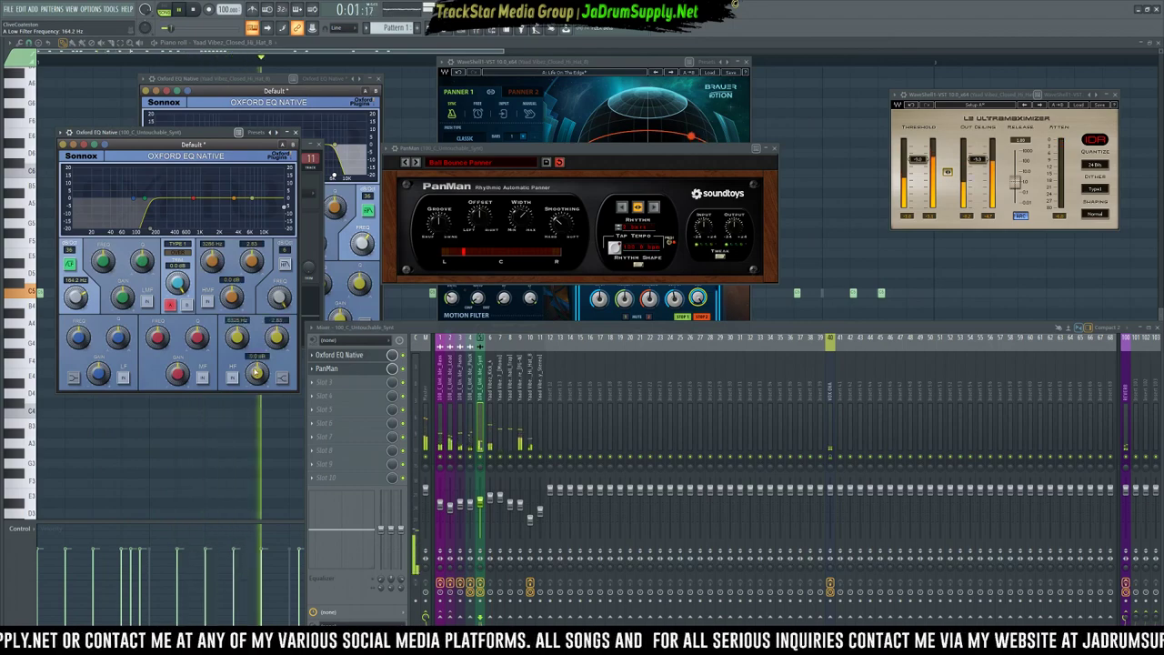
drag(236, 339, 256, 371)
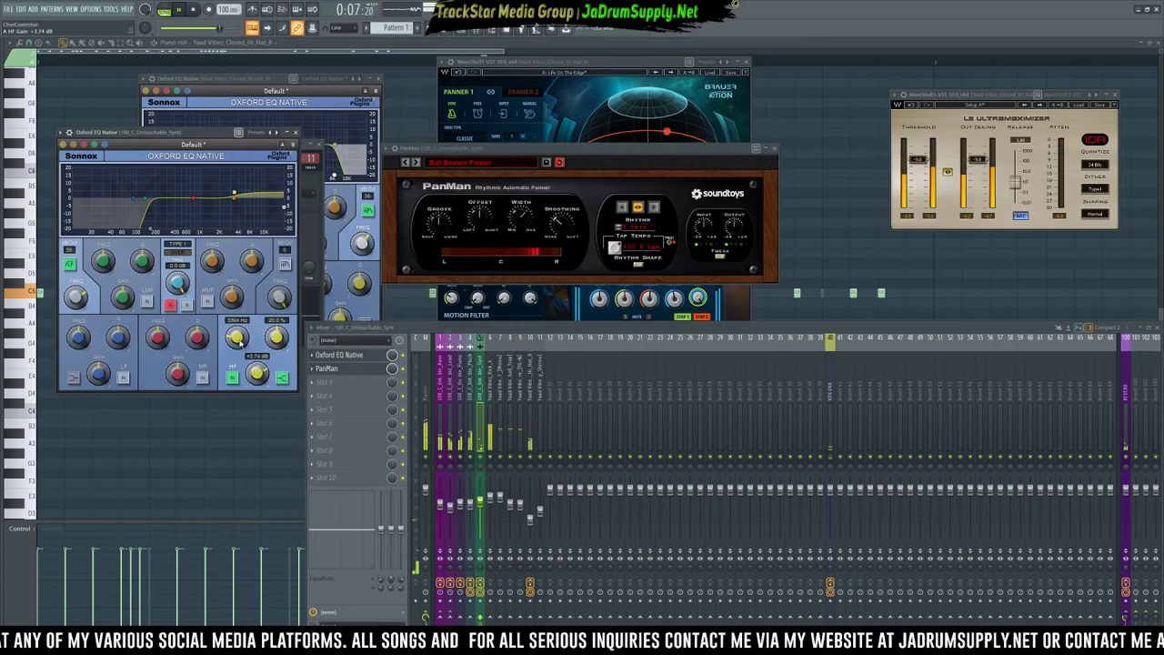
drag(229, 299, 227, 344)
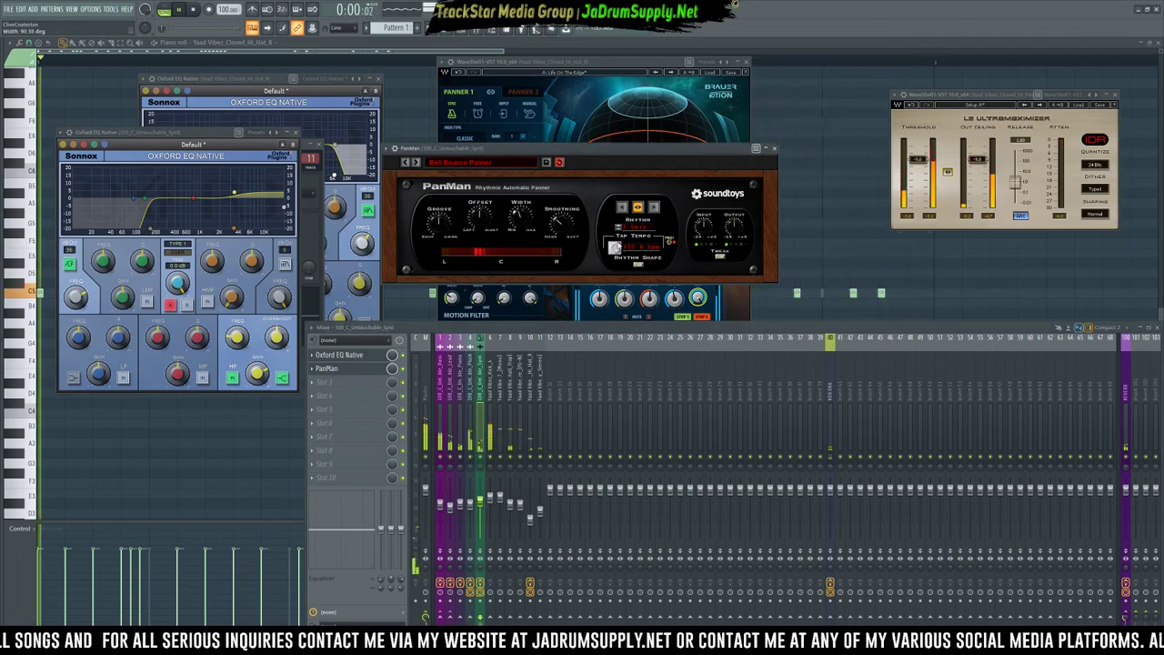
Set PanMan's rhythm to 1 bar and fine-tune the volumes of the closed hi-hat and synth tracks.
click(634, 229)
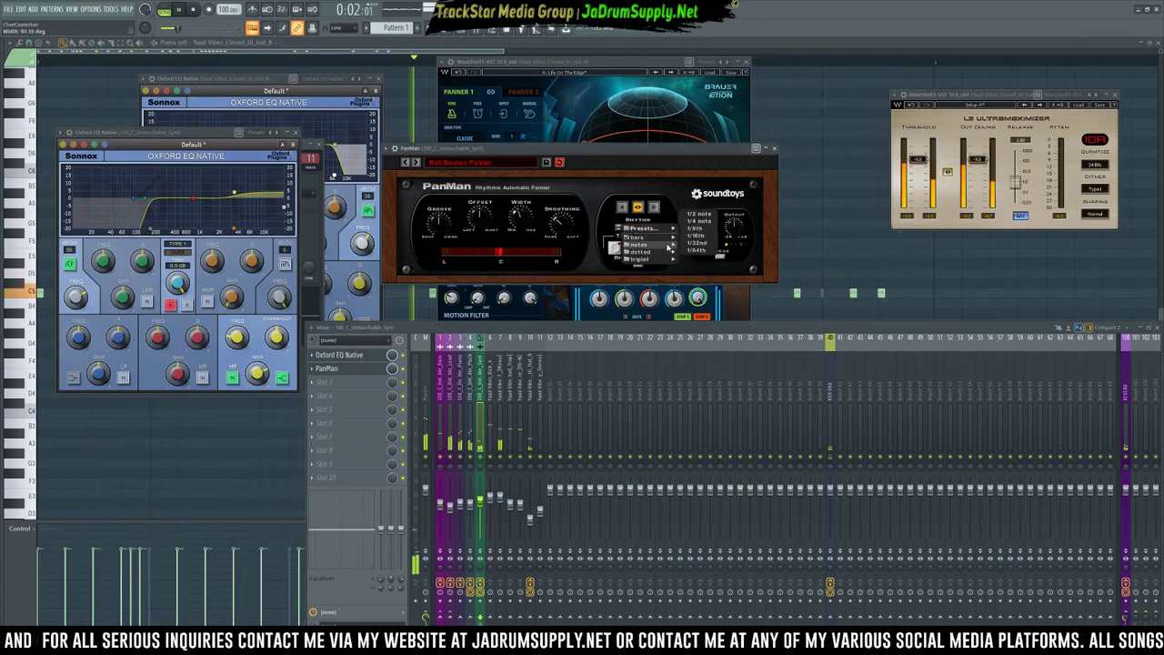
click(696, 243)
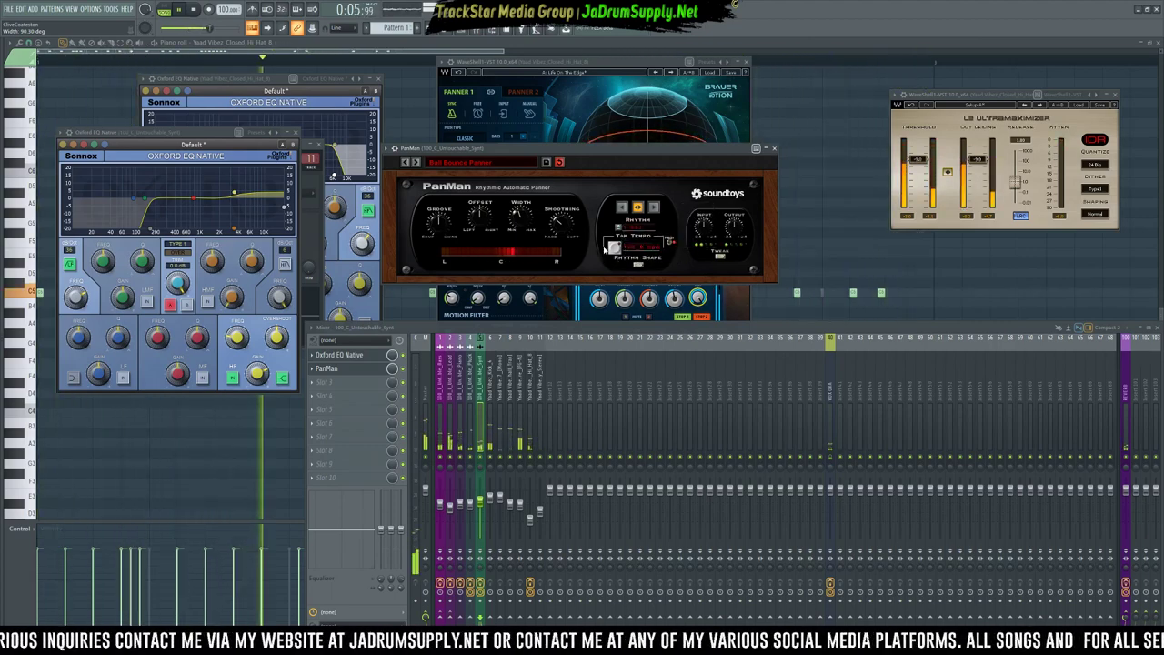
click(532, 513)
click(481, 506)
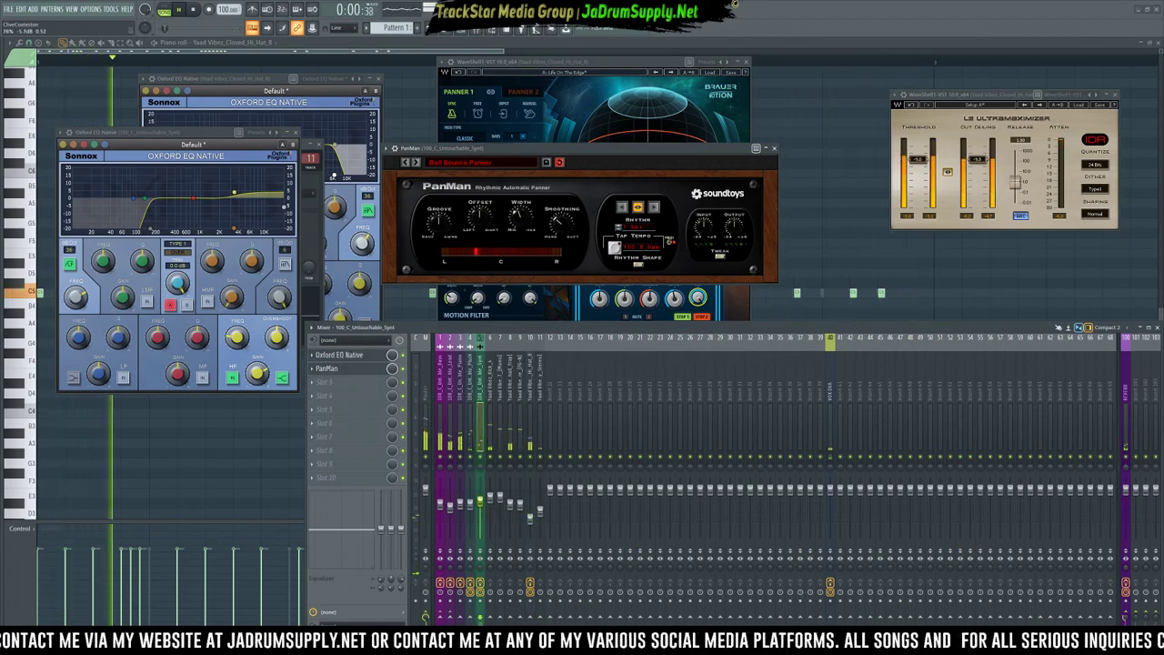
Select mixer tracks 1 to 11 together and stop playback.
click(425, 432)
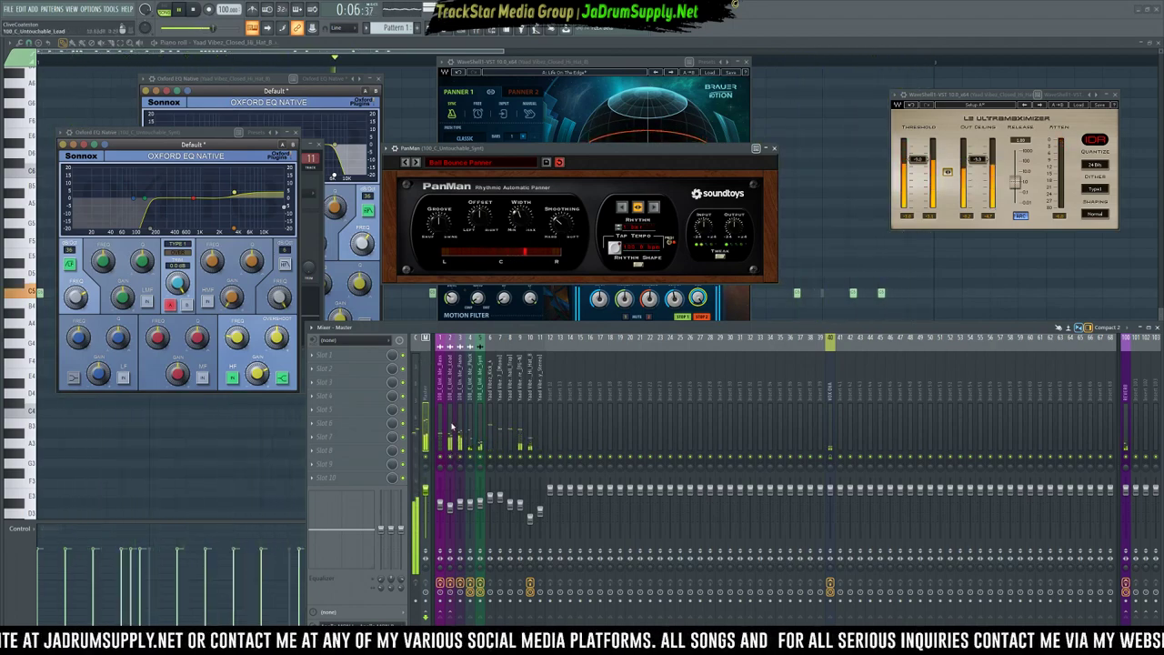
drag(441, 441, 540, 440)
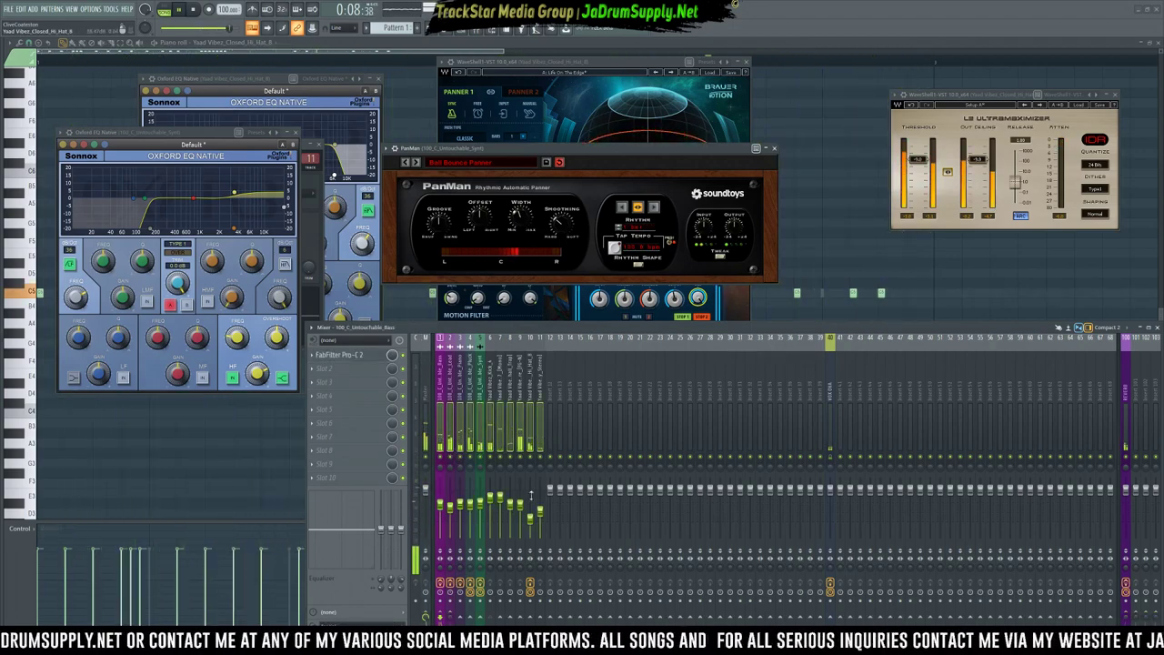
key(space)
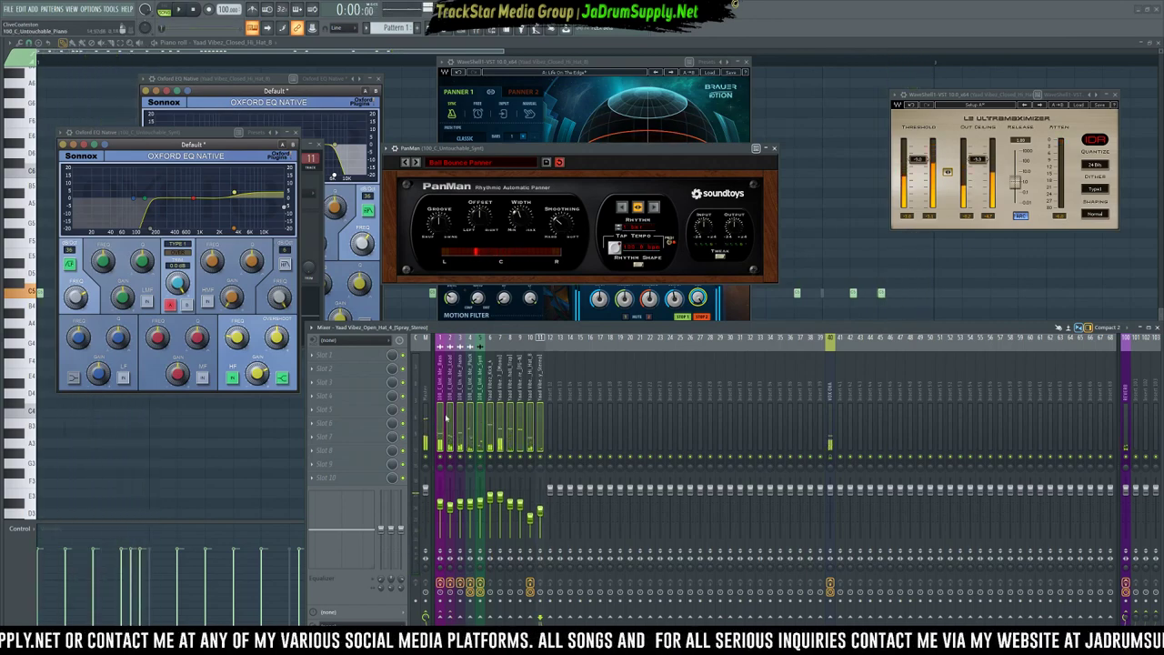
Add Oxford EQ Native to the master track's first effect slot.
click(442, 397)
click(424, 385)
click(313, 356)
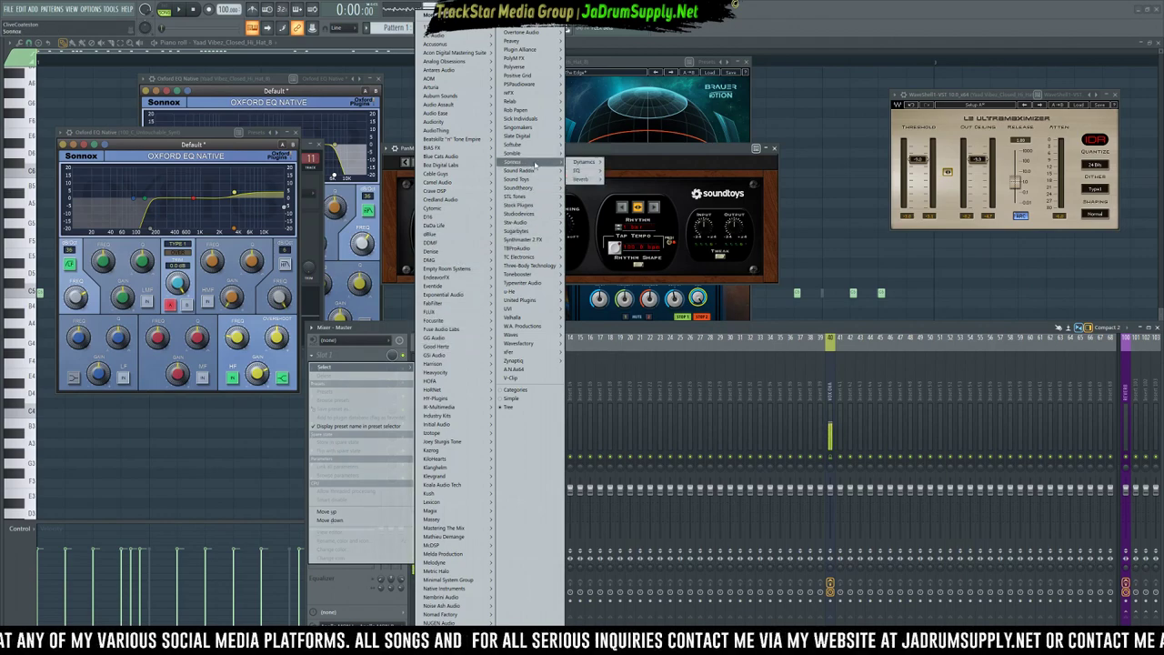
click(628, 172)
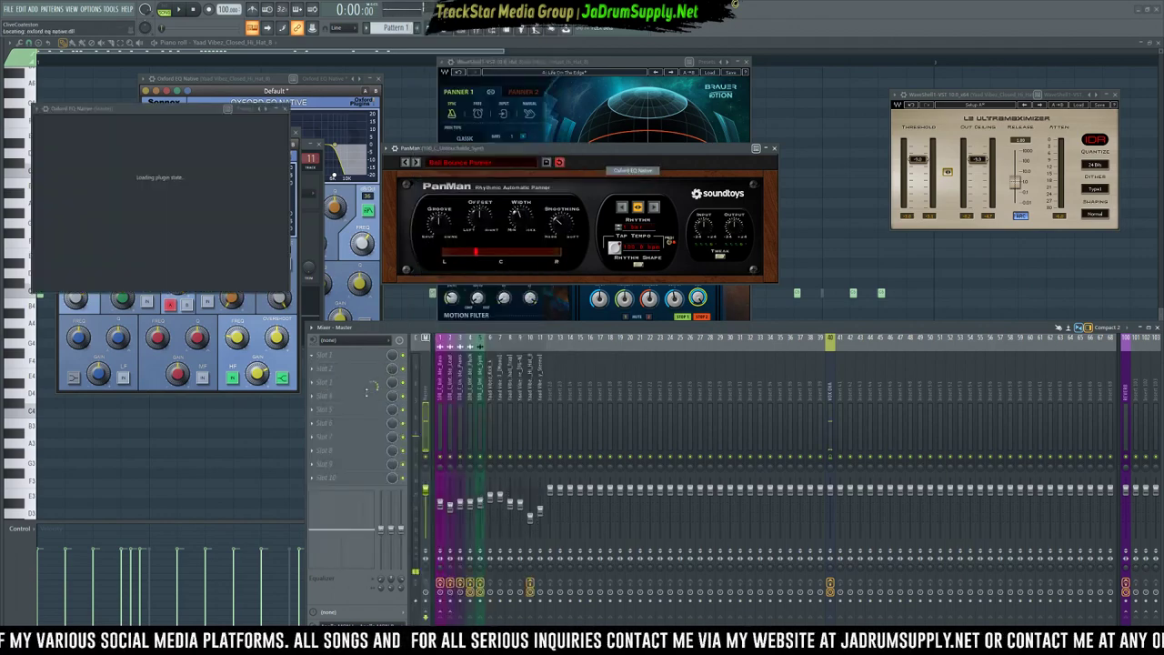
Add bx_townhouse Buss Compressor to the master track's second effect slot.
click(334, 371)
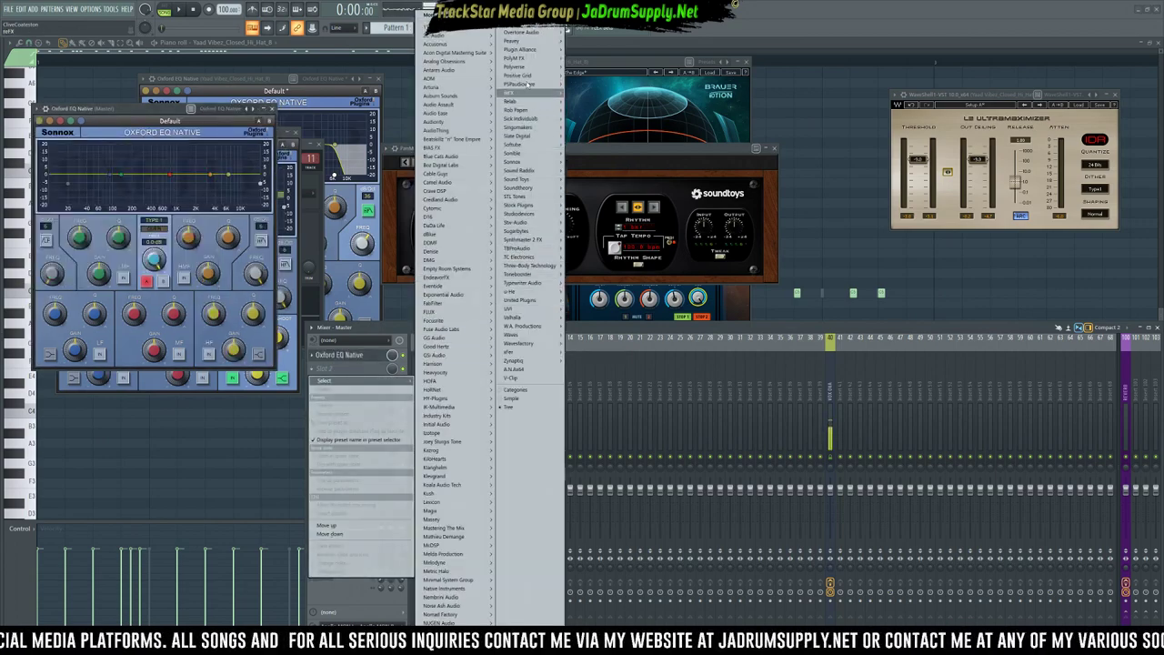
mouse_move(537, 50)
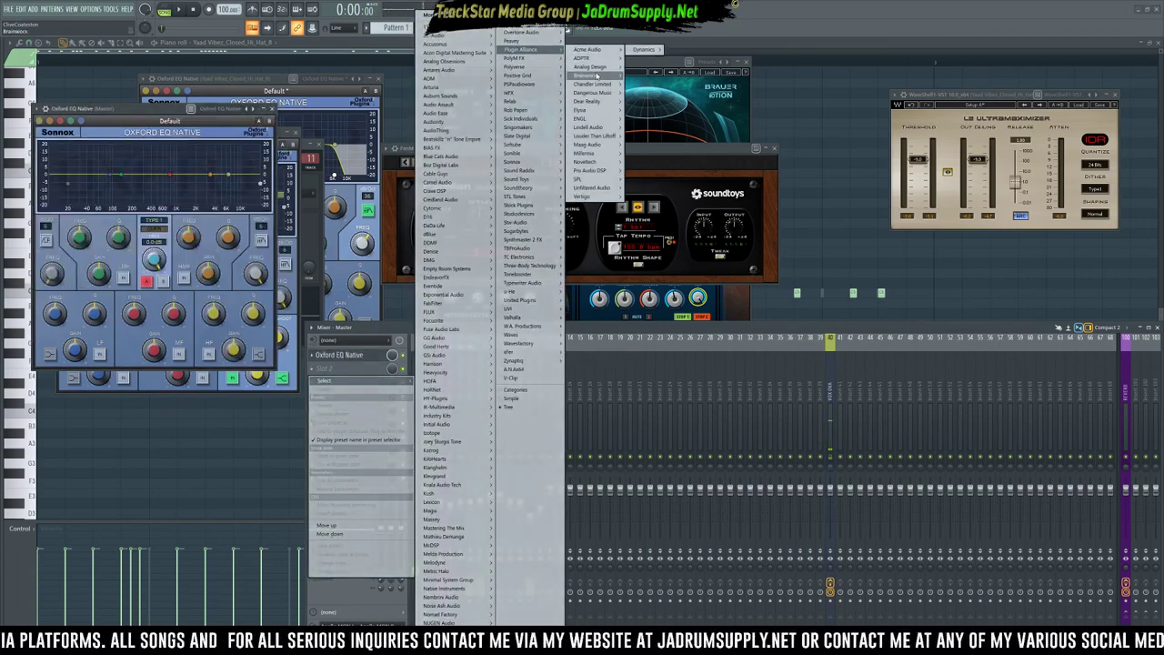
mouse_move(587, 75)
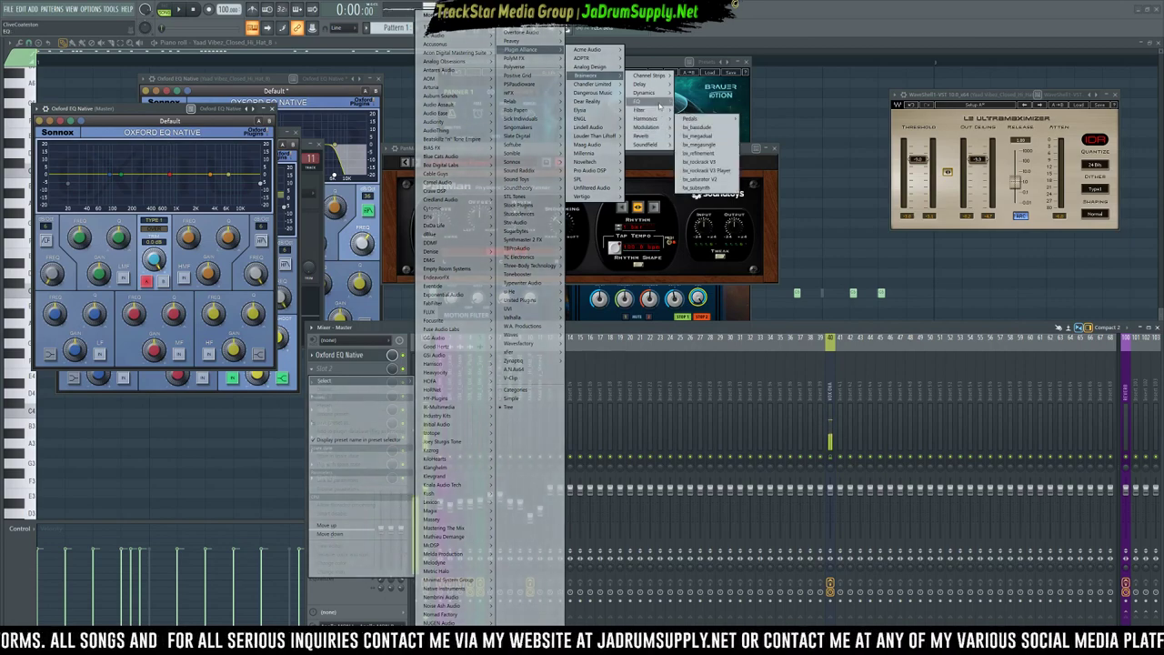
mouse_move(648, 93)
click(718, 128)
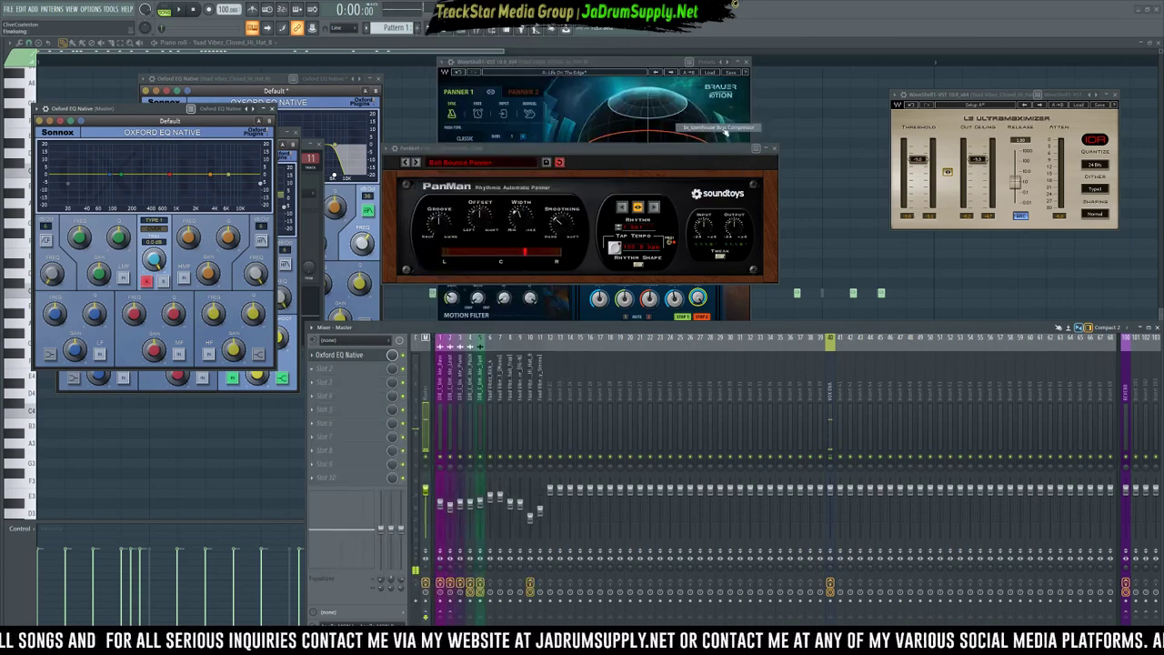
Load the stereo version of the Waves J37 tape plugin in the master track's third effect slot.
click(332, 383)
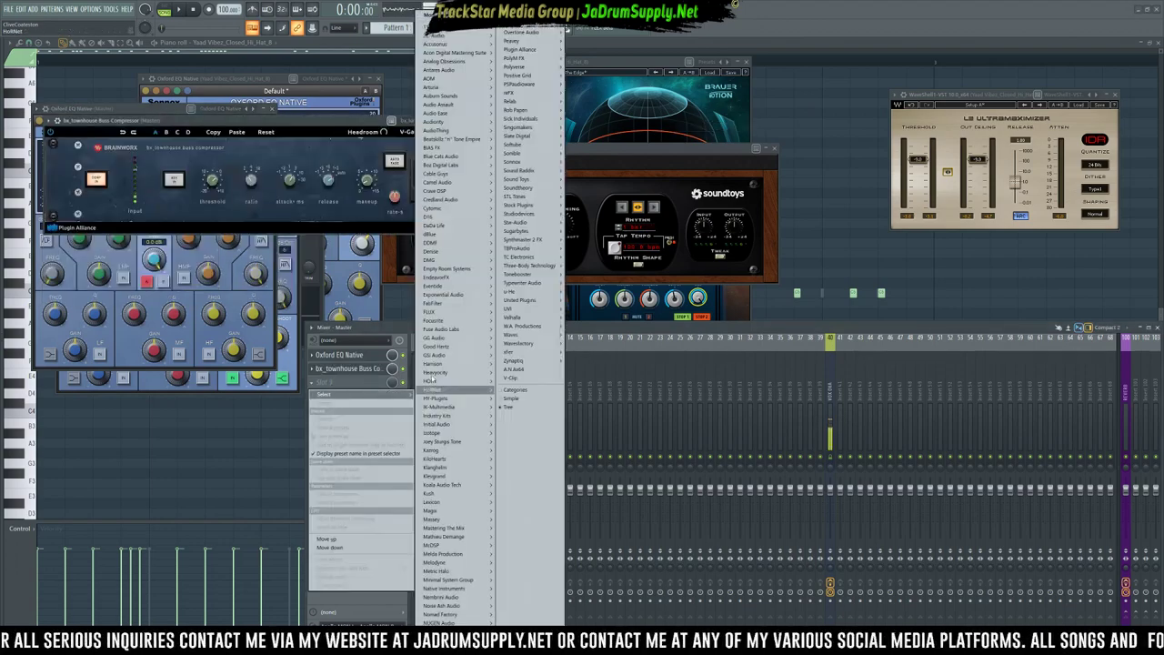
mouse_move(539, 337)
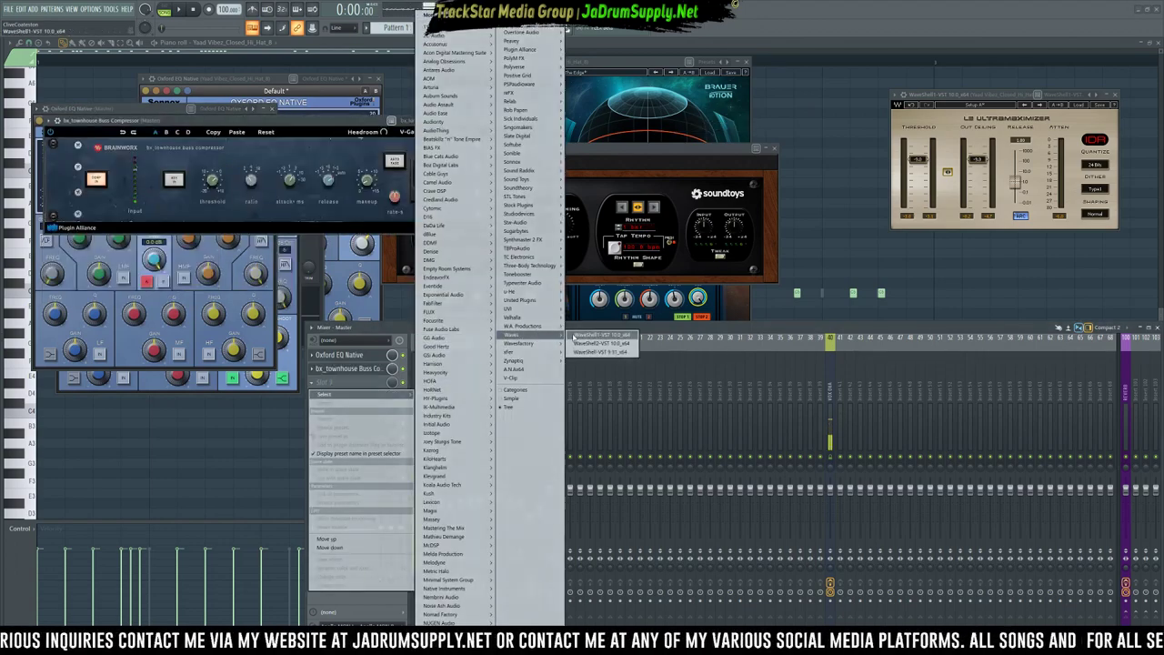
click(579, 335)
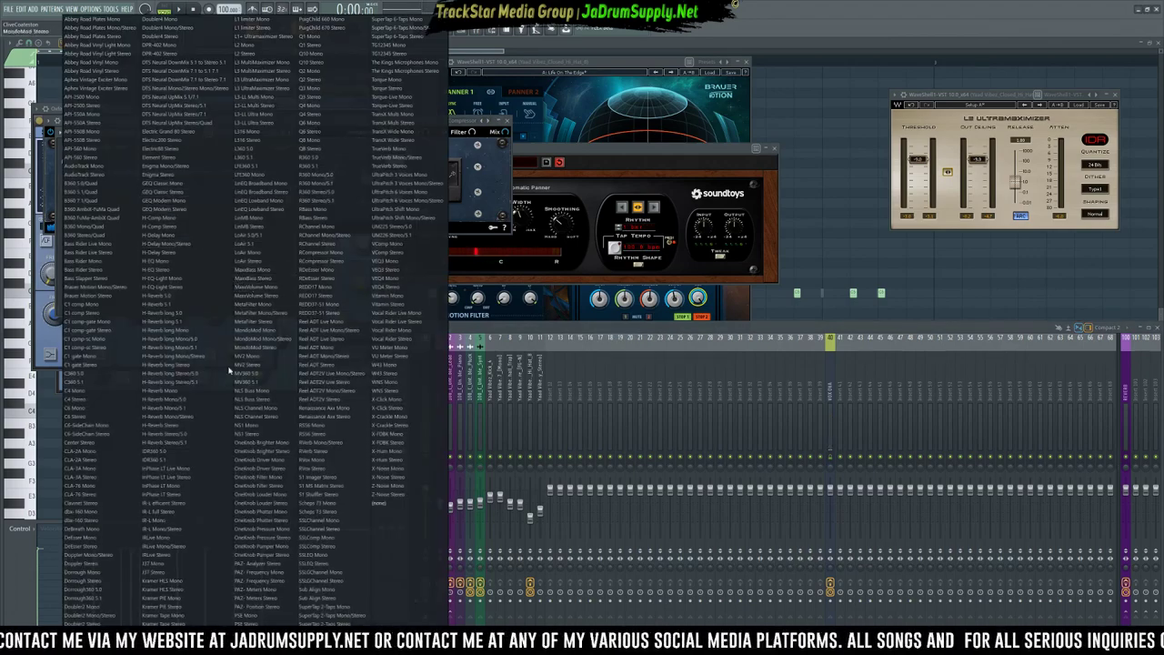
click(157, 573)
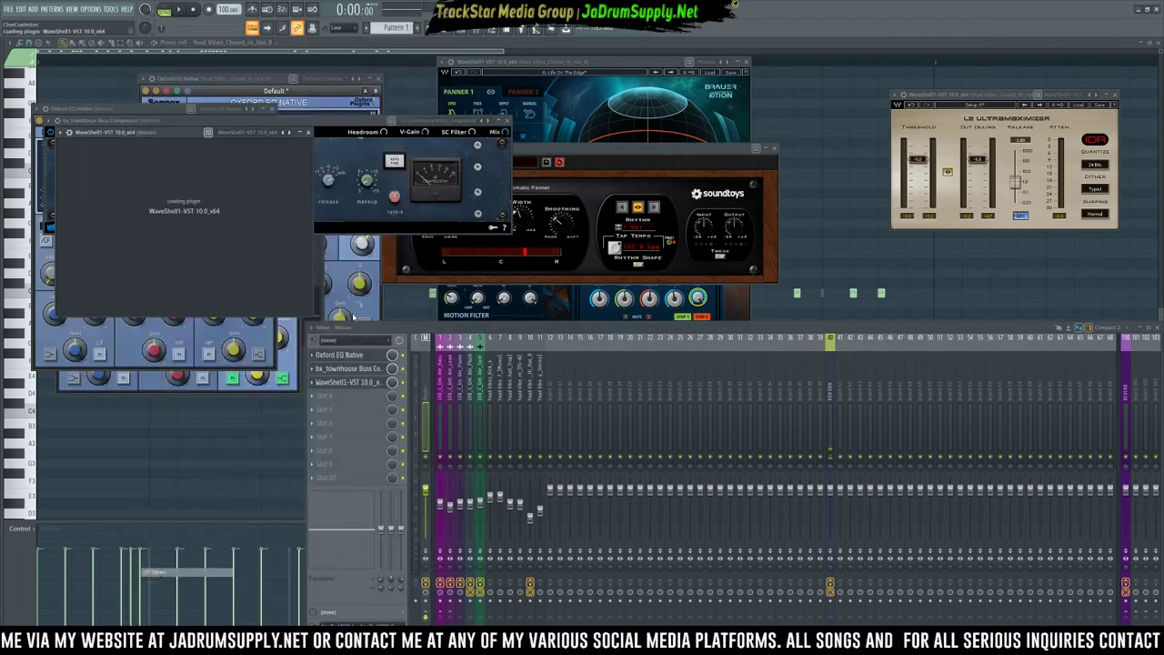
Arrange the master track's J37, buss compressor and Oxford EQ windows side by side above the mixer.
drag(173, 138, 943, 48)
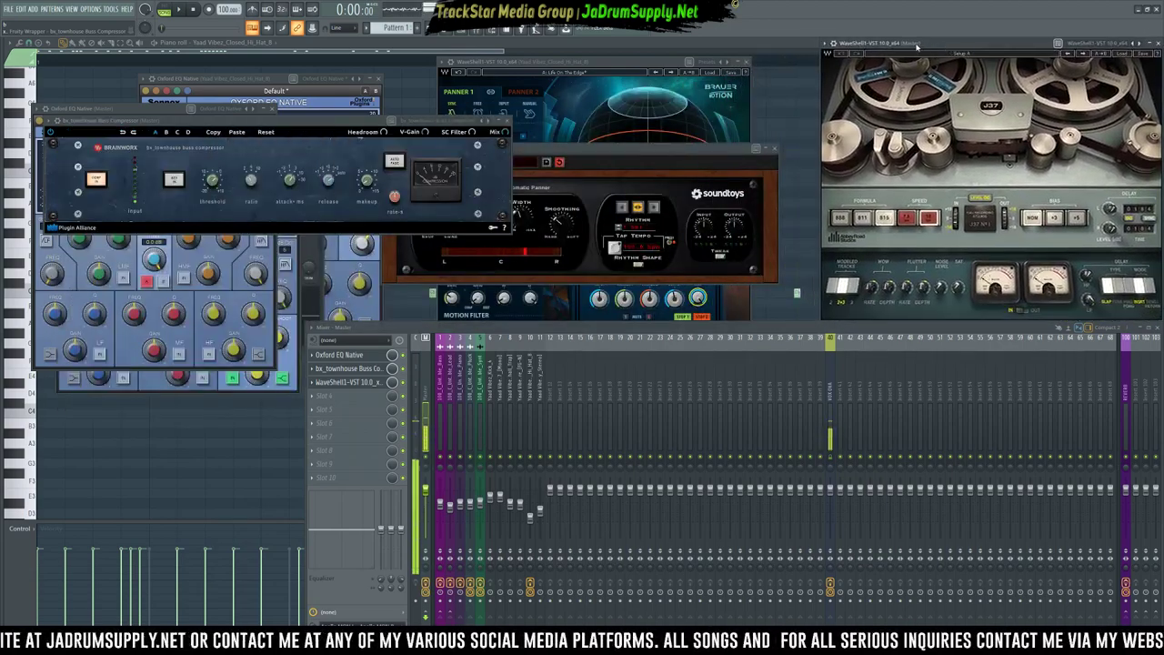
drag(332, 123, 648, 45)
drag(165, 119, 231, 46)
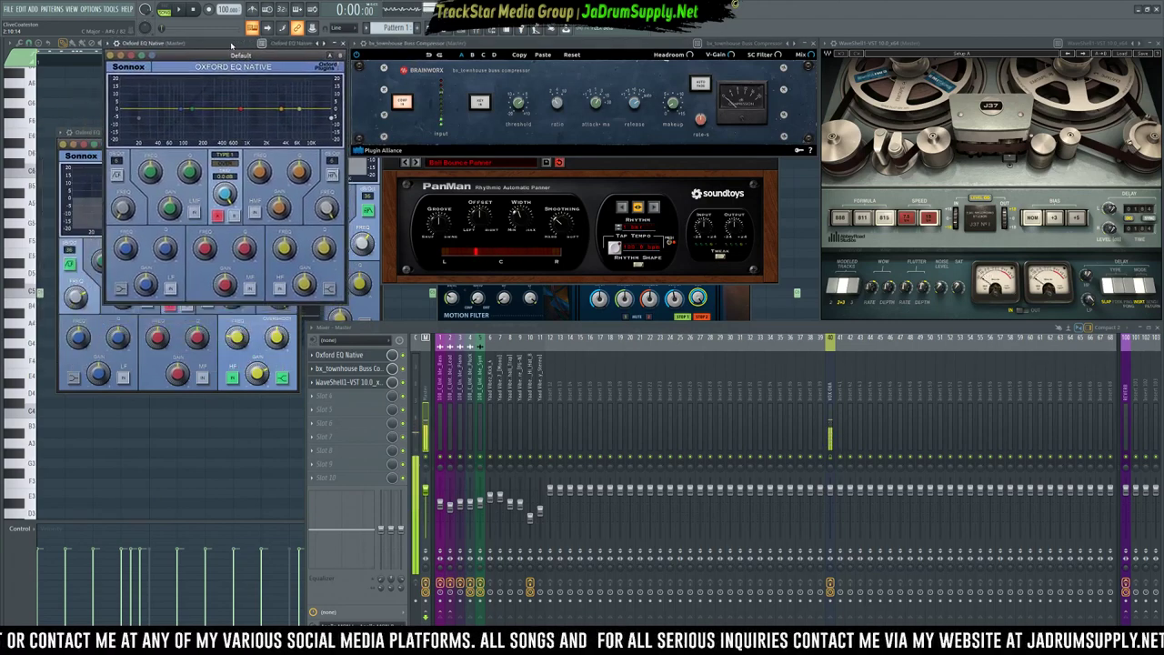
On the master's Oxford EQ, enable low and high filters with slope 36, at 31.5 Hz and about 19.85 kHz.
click(117, 161)
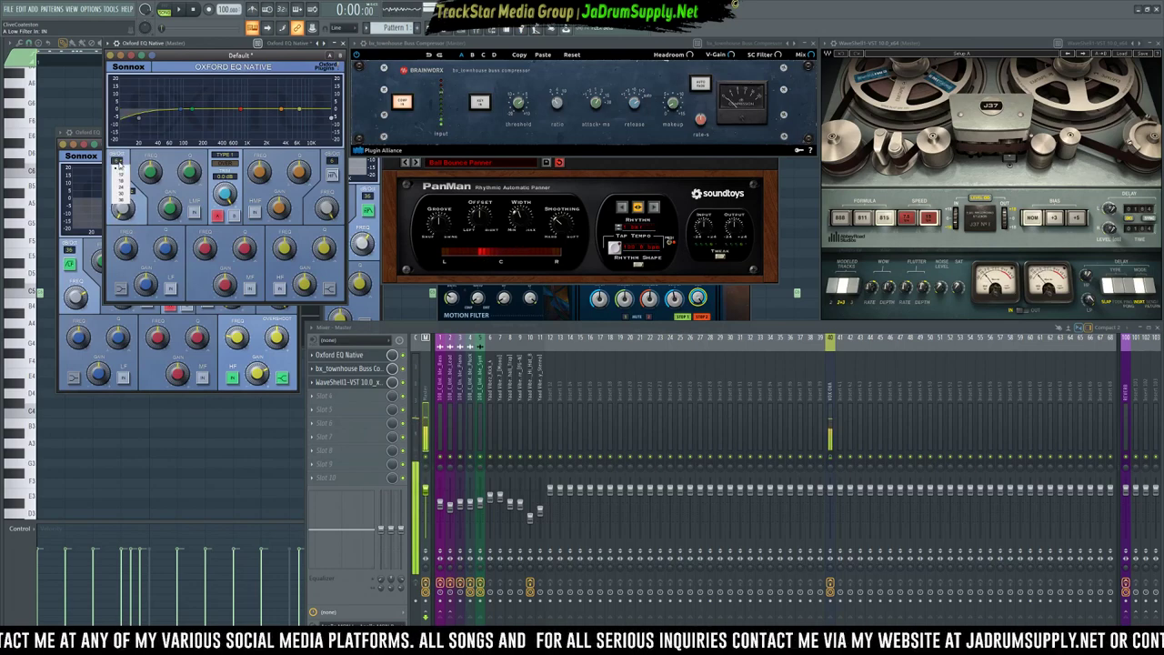
click(122, 200)
click(334, 161)
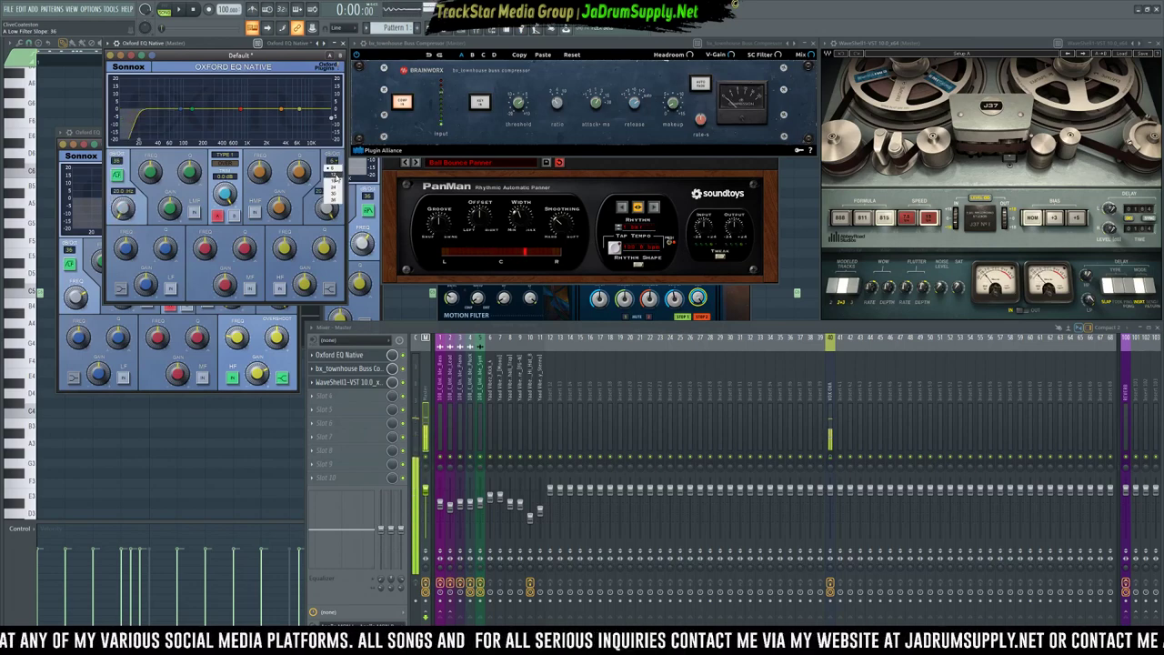
click(335, 200)
click(333, 174)
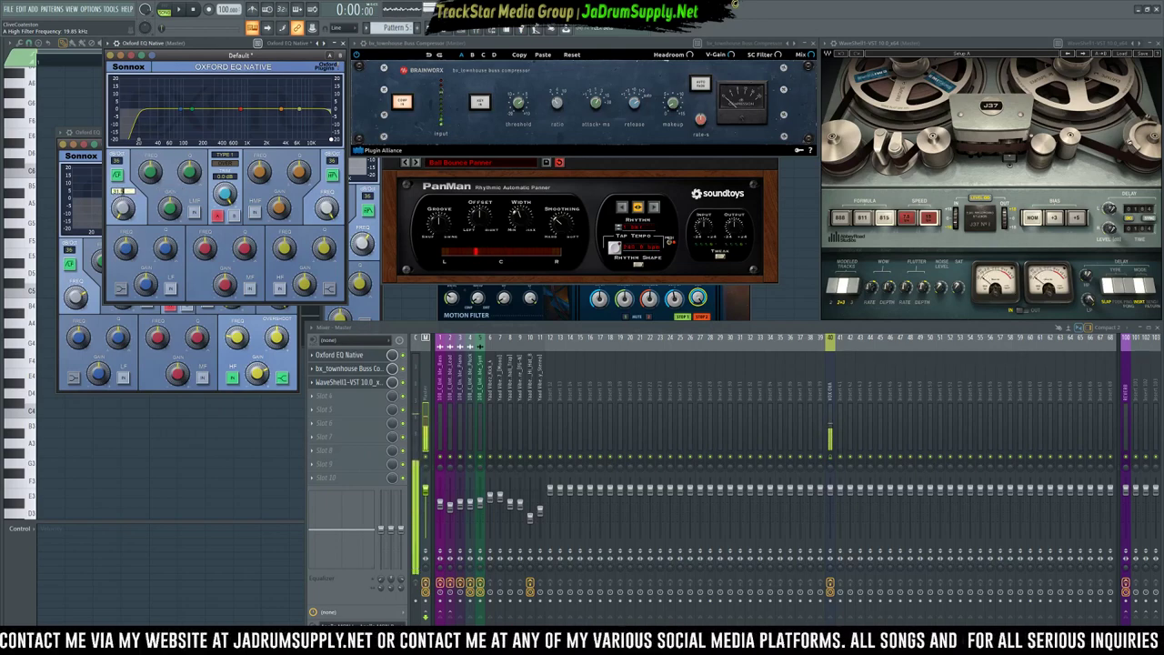
key(Return)
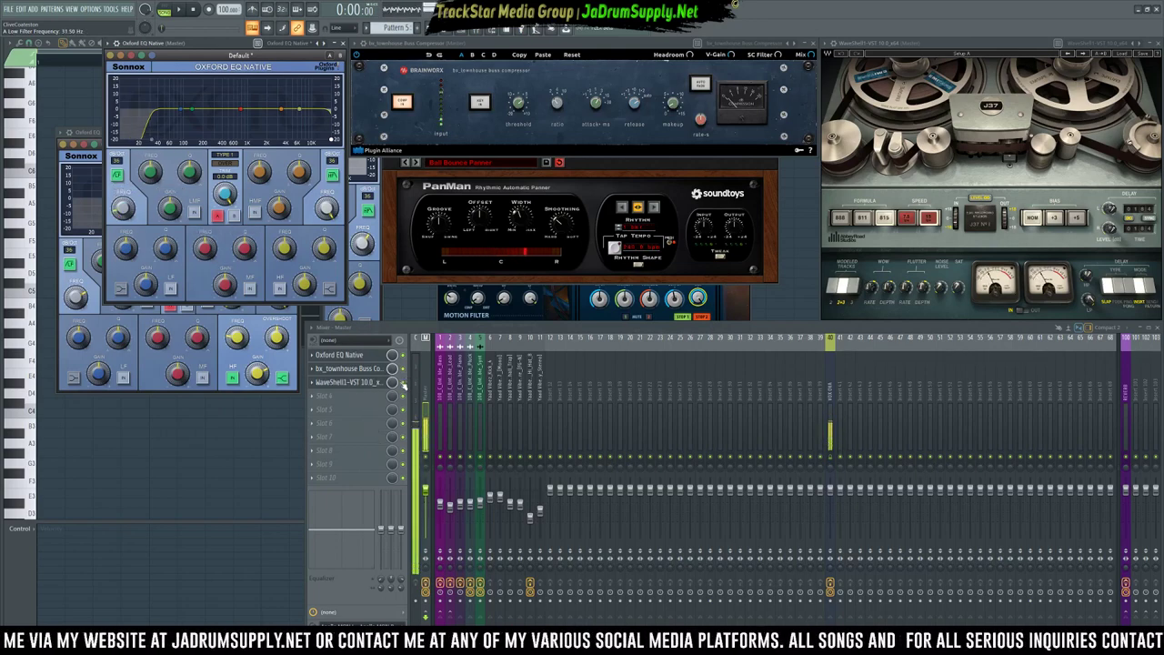
Play the beat twice to compare the master's sound with and without the Oxford EQ, stopping playback each time.
key(space)
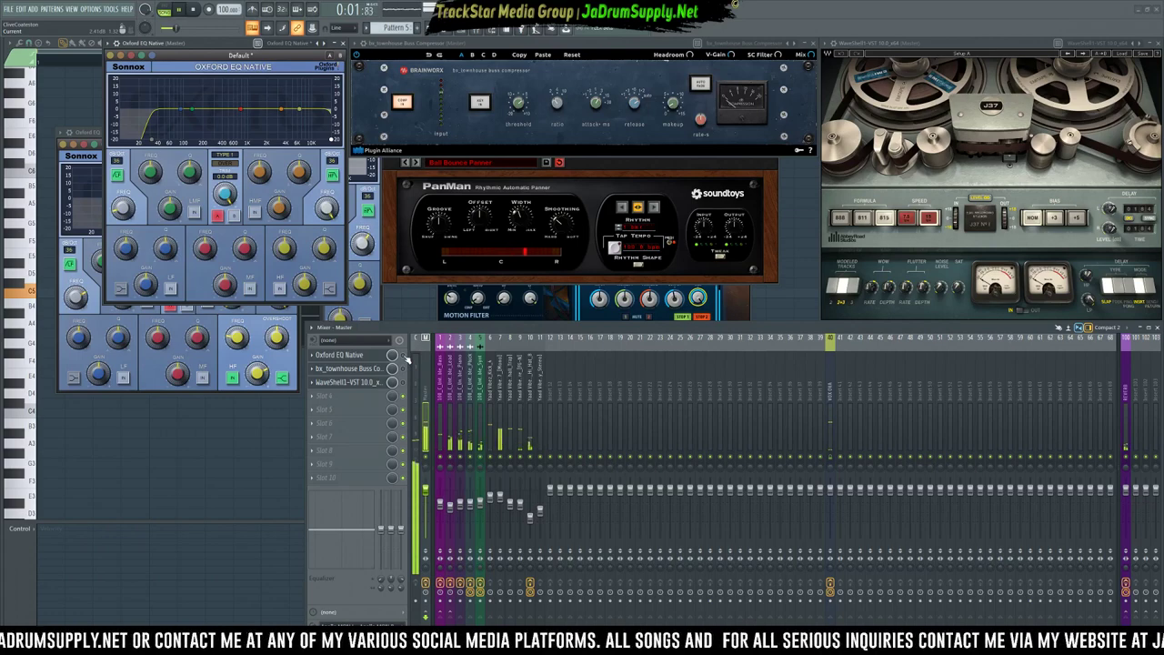
key(space)
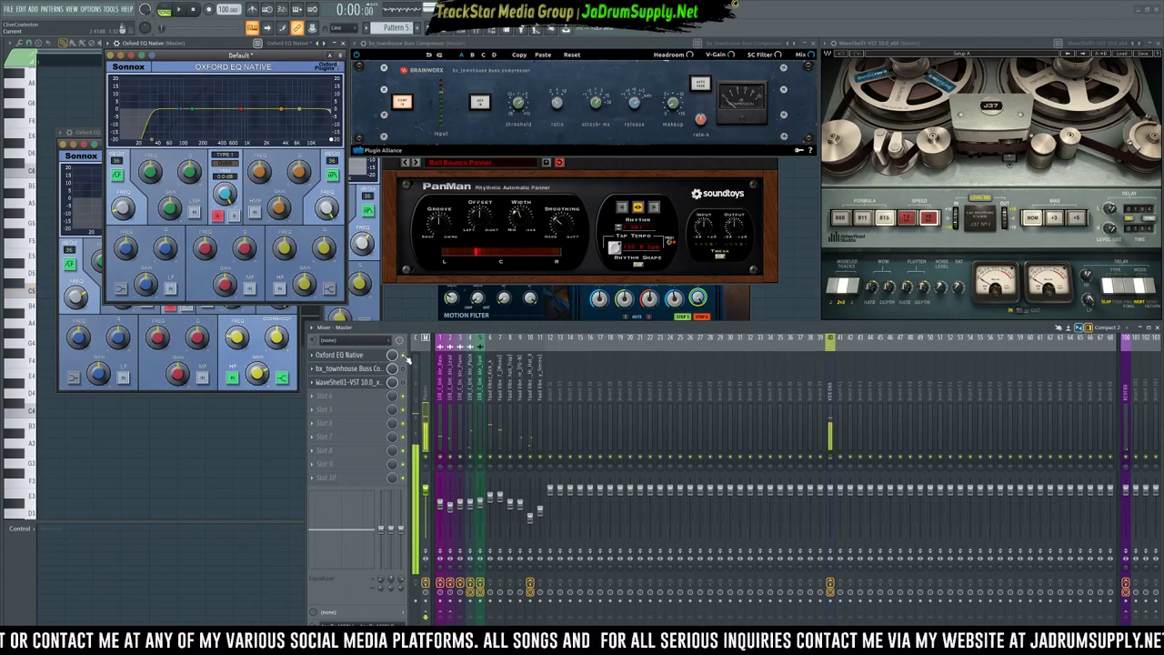
key(space)
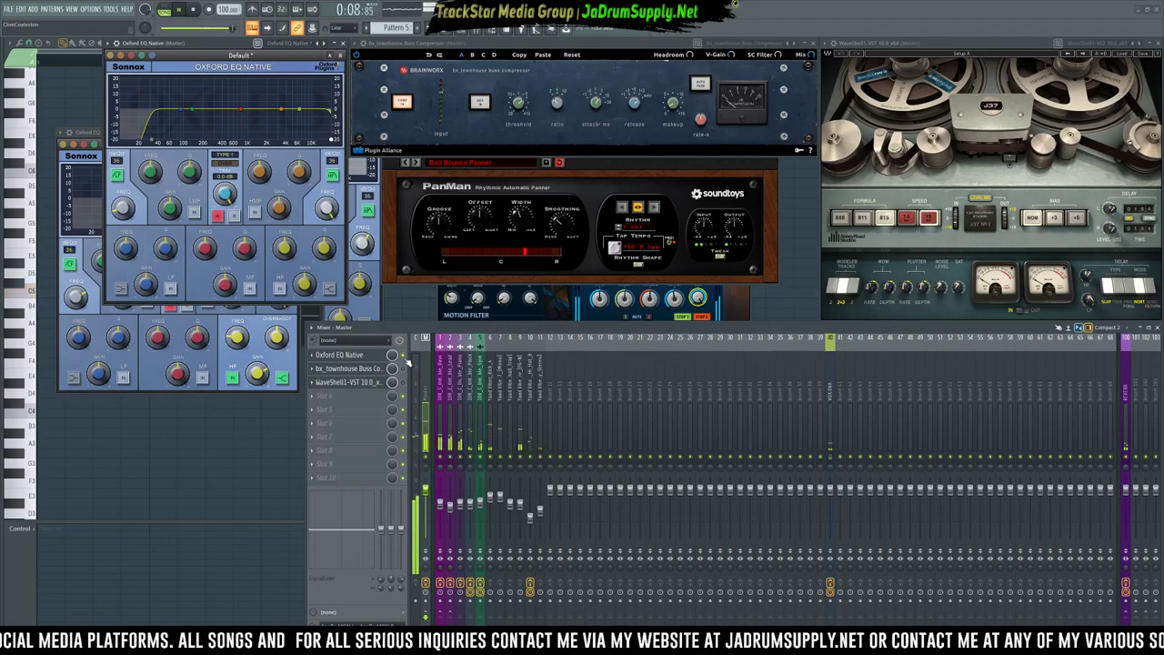
key(space)
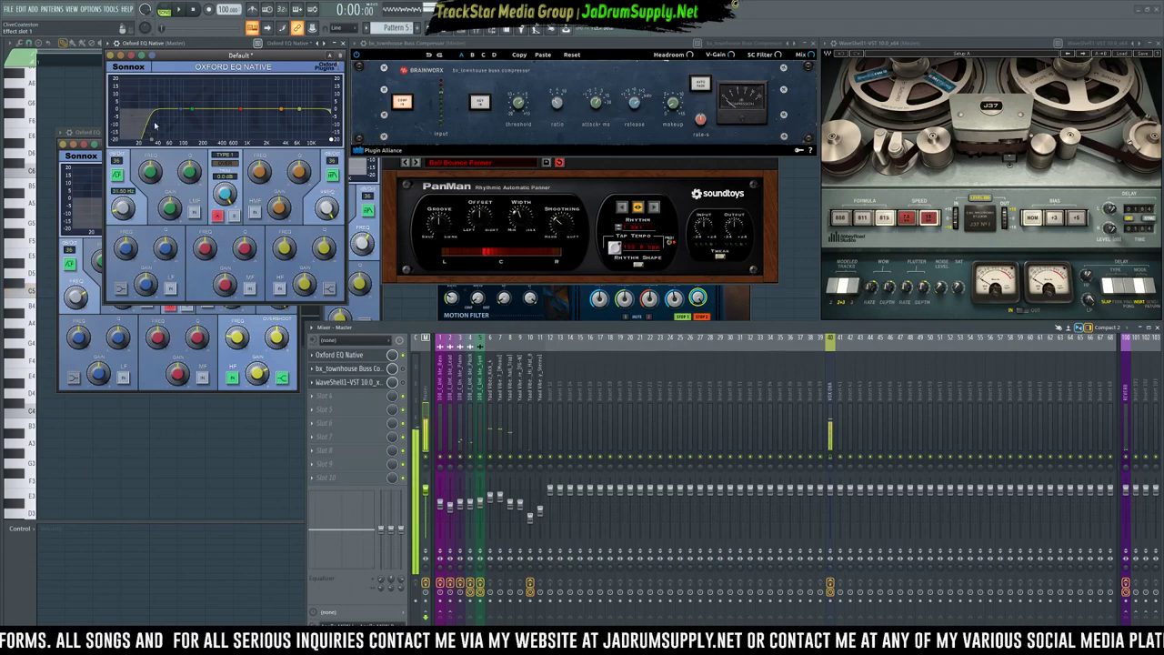
During playback, lower the master buss compressor's threshold and raise its make-up gain to about 2 dB.
click(368, 373)
click(369, 372)
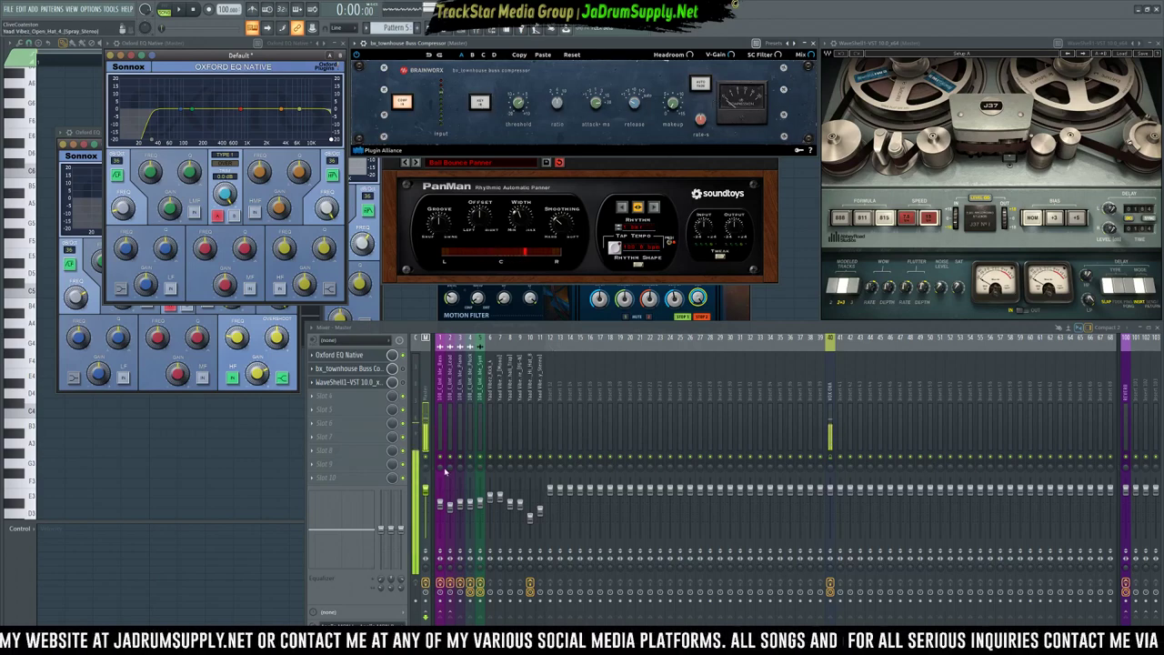
key(space)
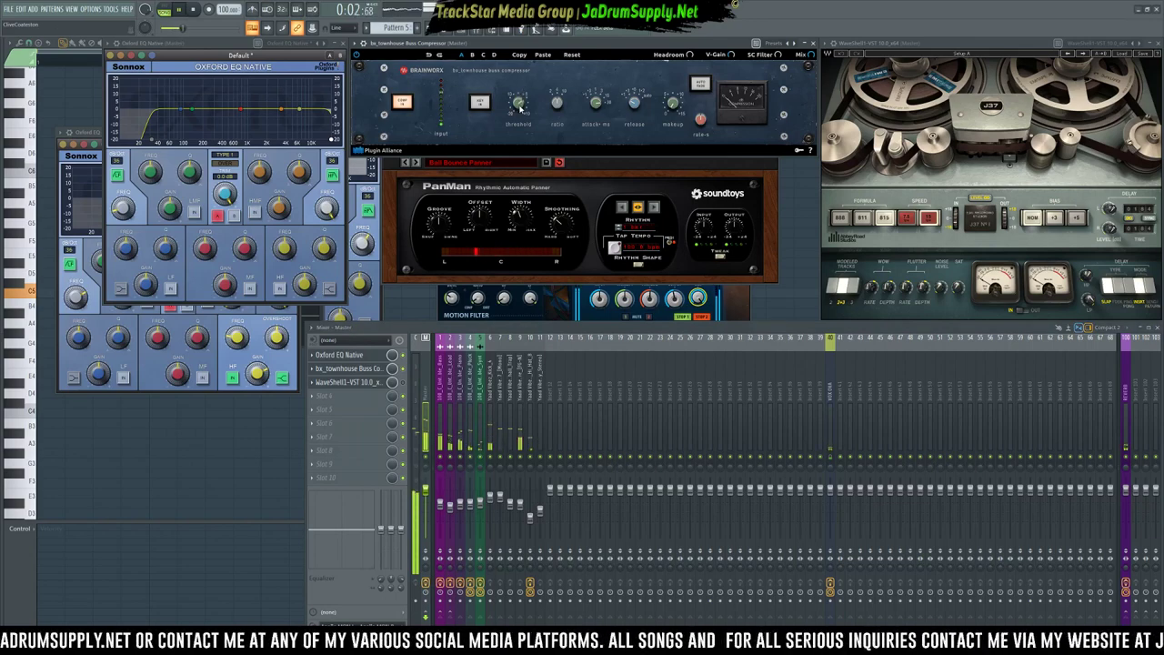
scroll(520, 114, down, 3)
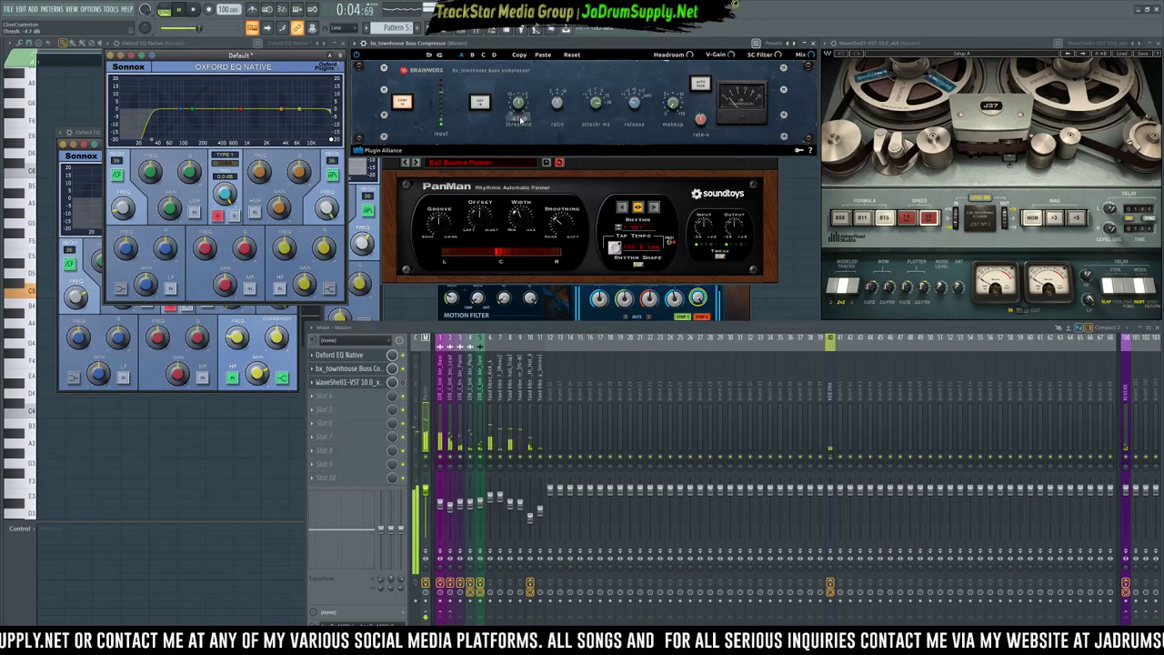
drag(522, 123, 526, 130)
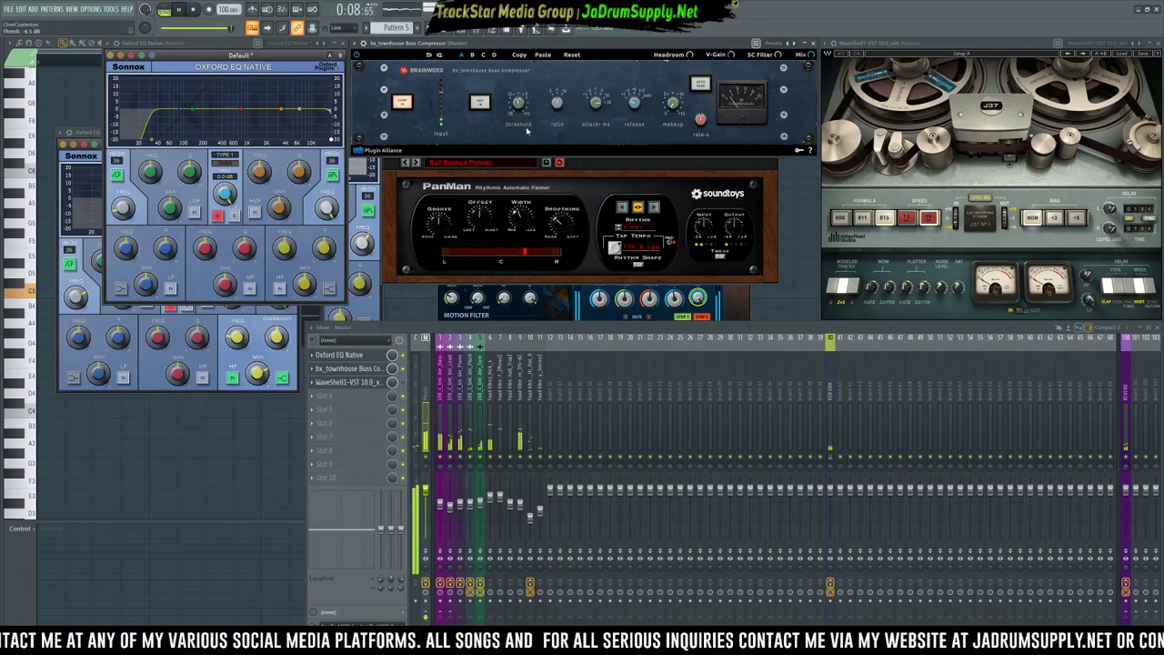
drag(675, 108, 680, 85)
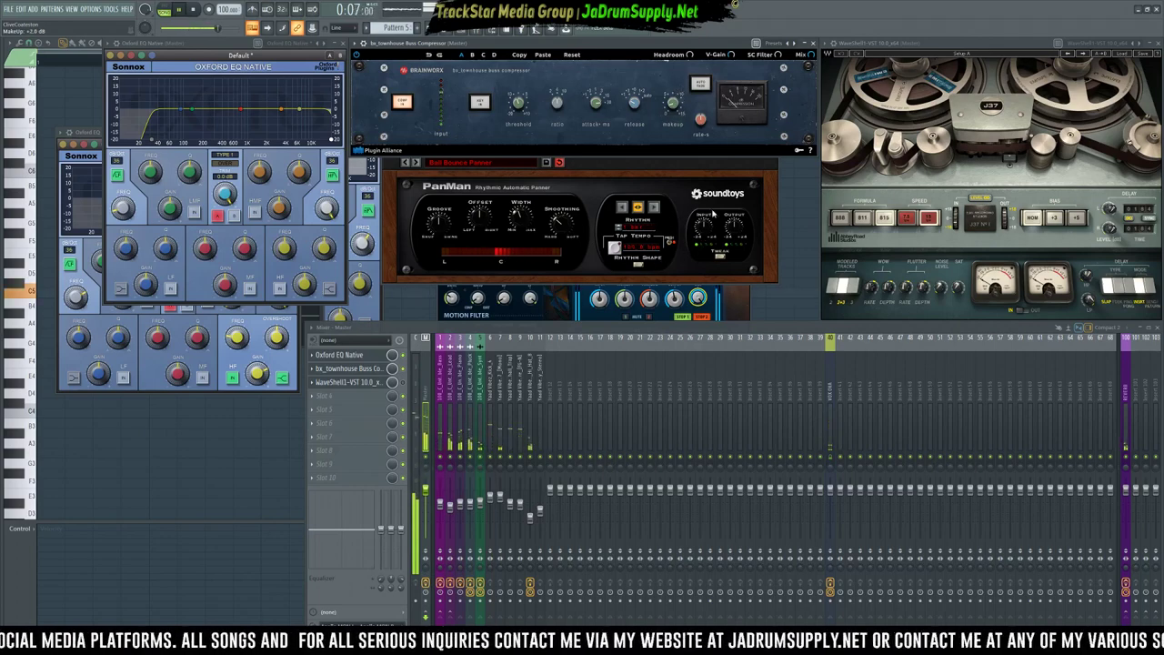
drag(518, 107, 518, 118)
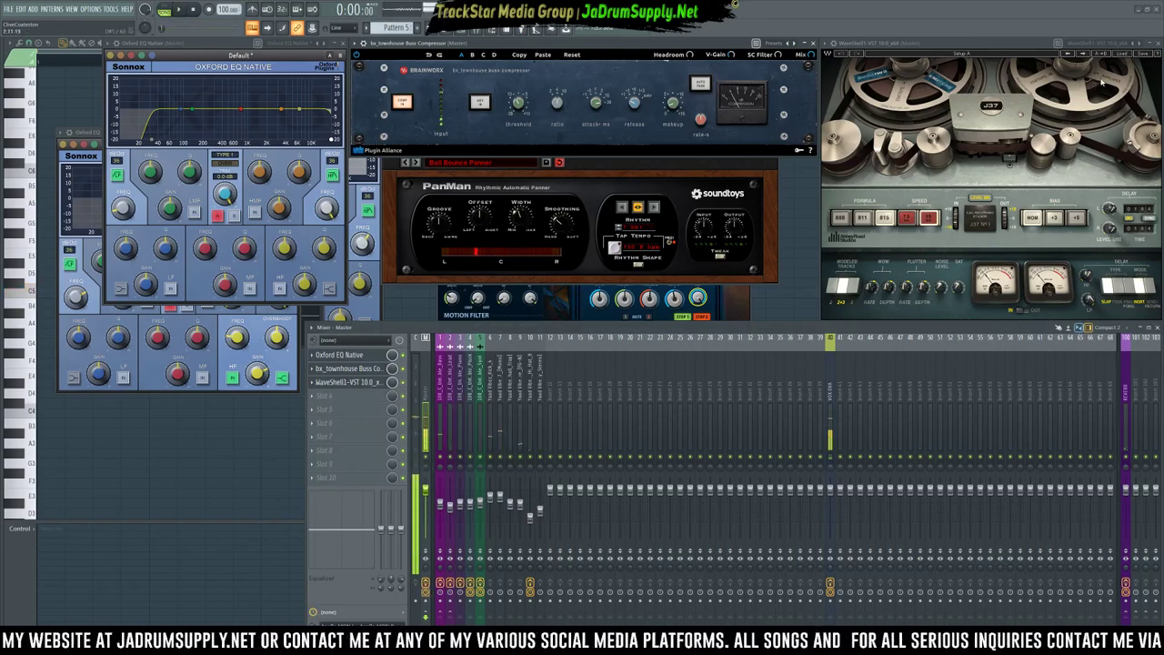
Load J37's Mastering Fat Tight And Open (Stereo) preset, reduce its noise, fine-tune its saturation, and audition the result.
click(1125, 56)
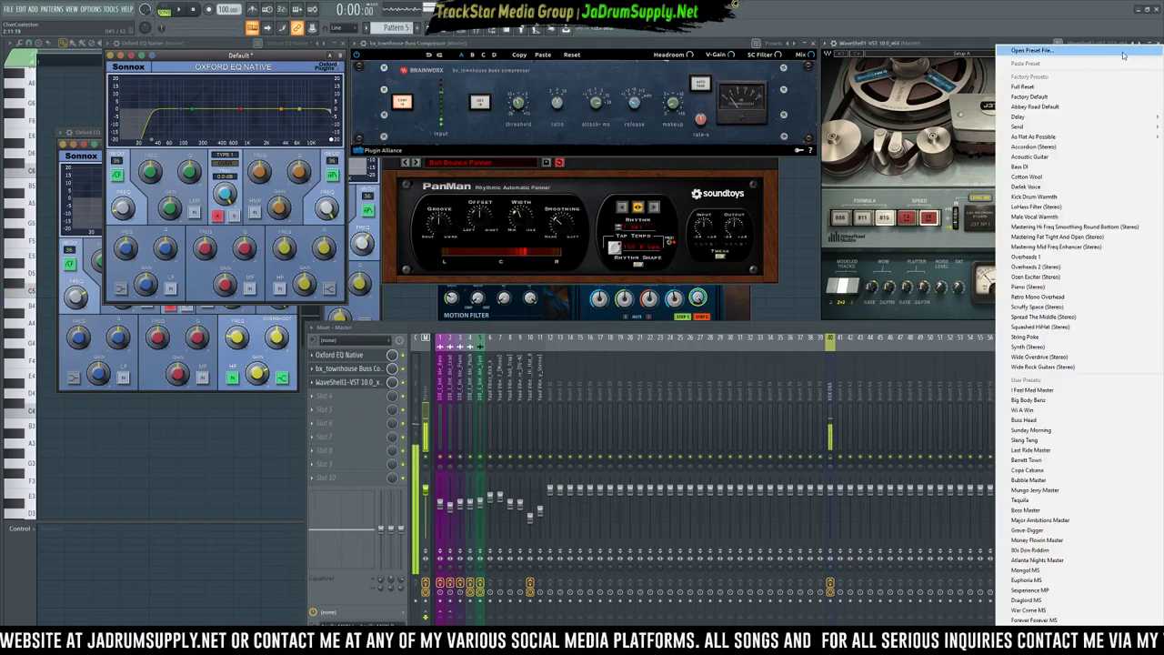
click(1078, 237)
drag(941, 287, 943, 289)
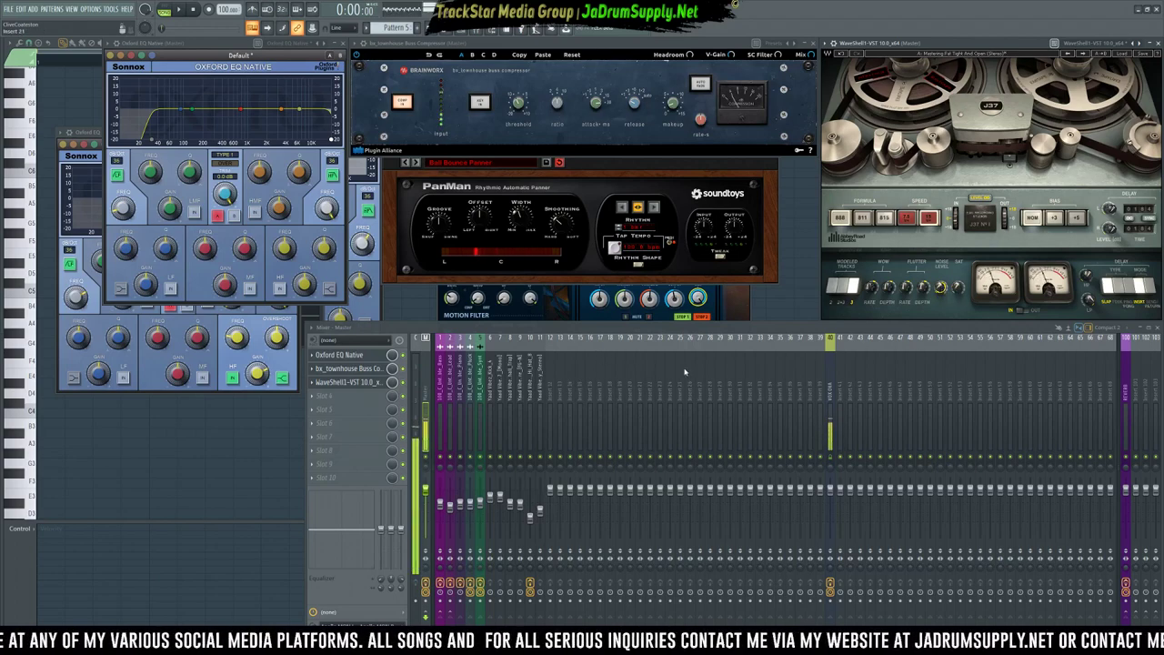
drag(959, 288, 959, 283)
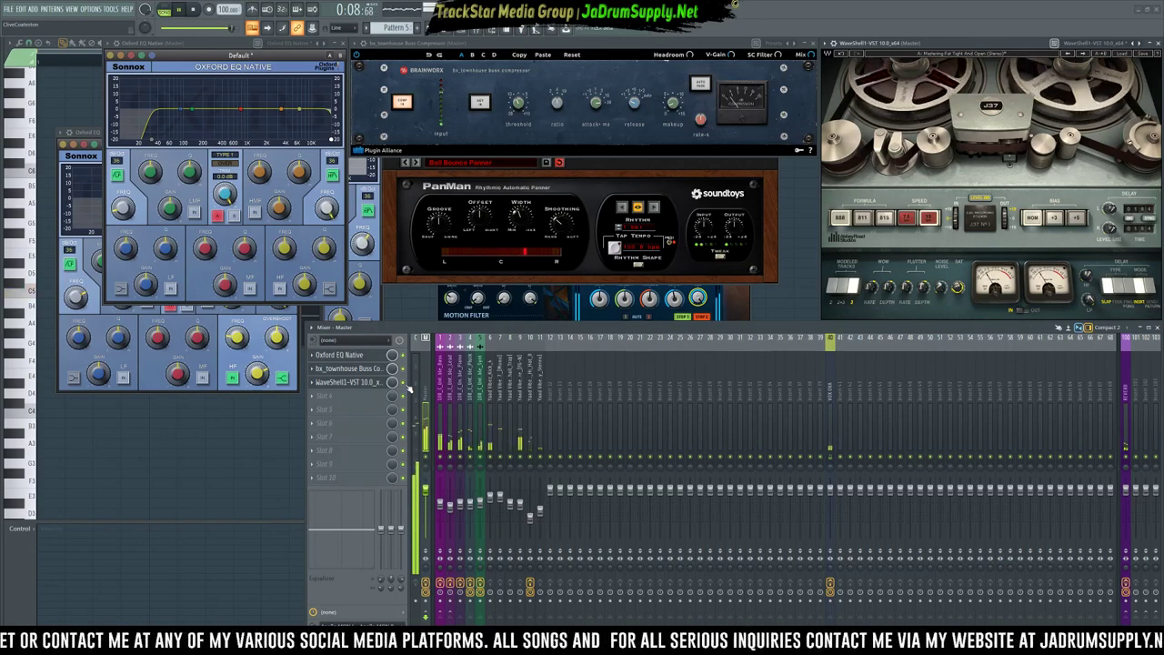
key(space)
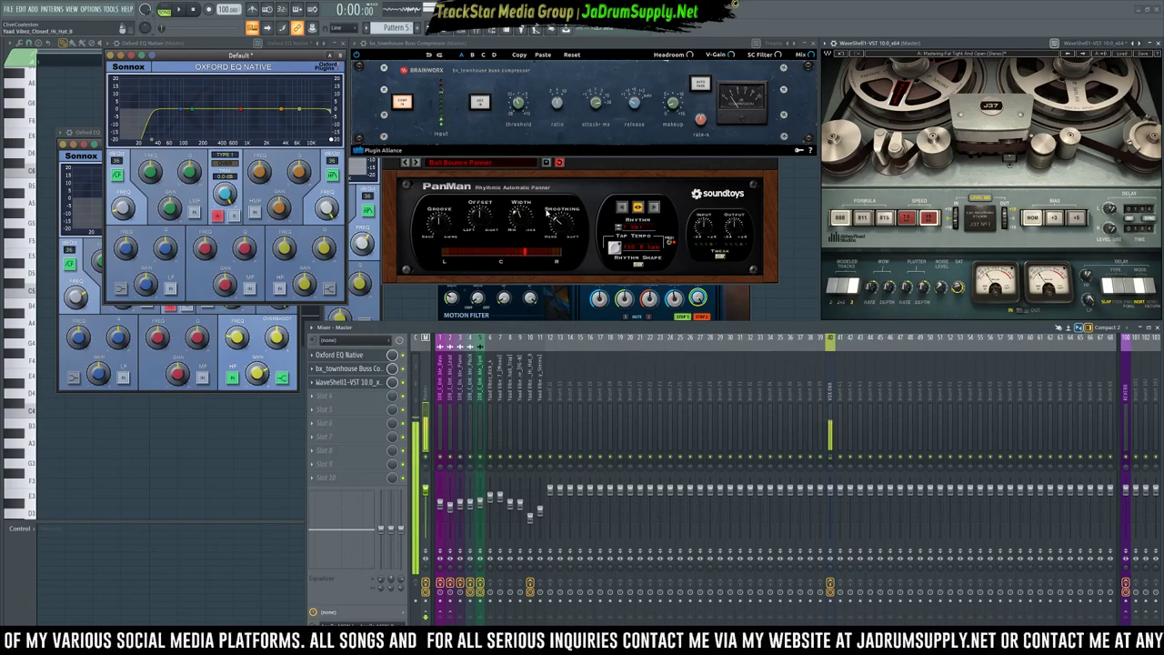
Show the playlist and the channel rack, and rename Pattern 5 as C Major.
key(F5)
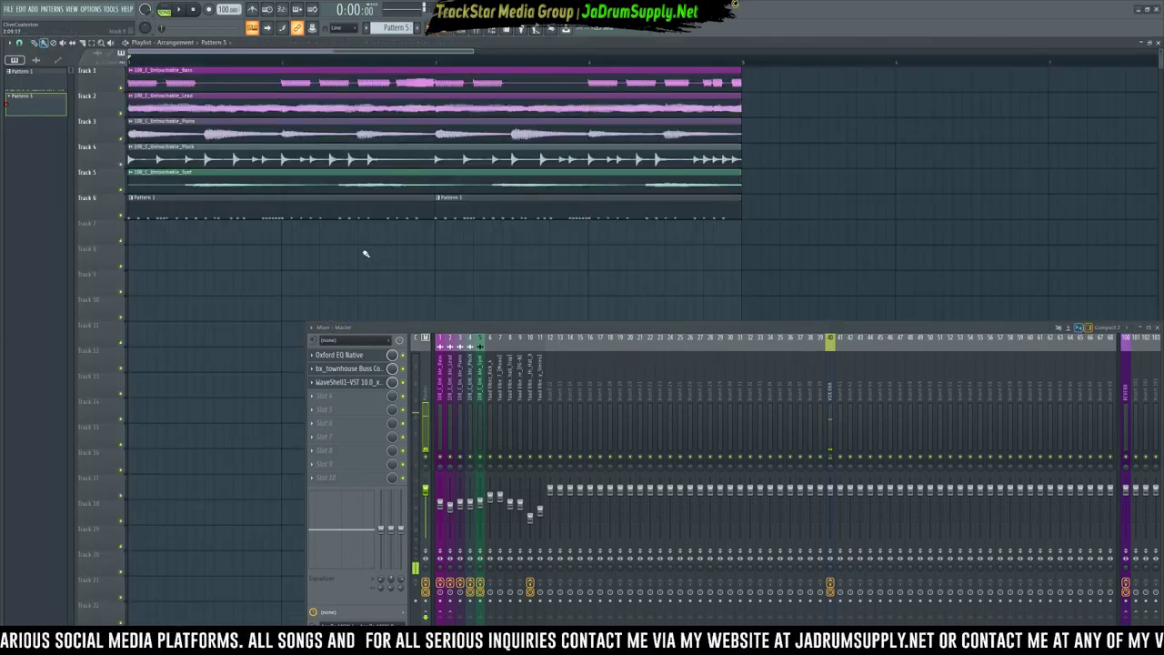
scroll(447, 63, down, 5)
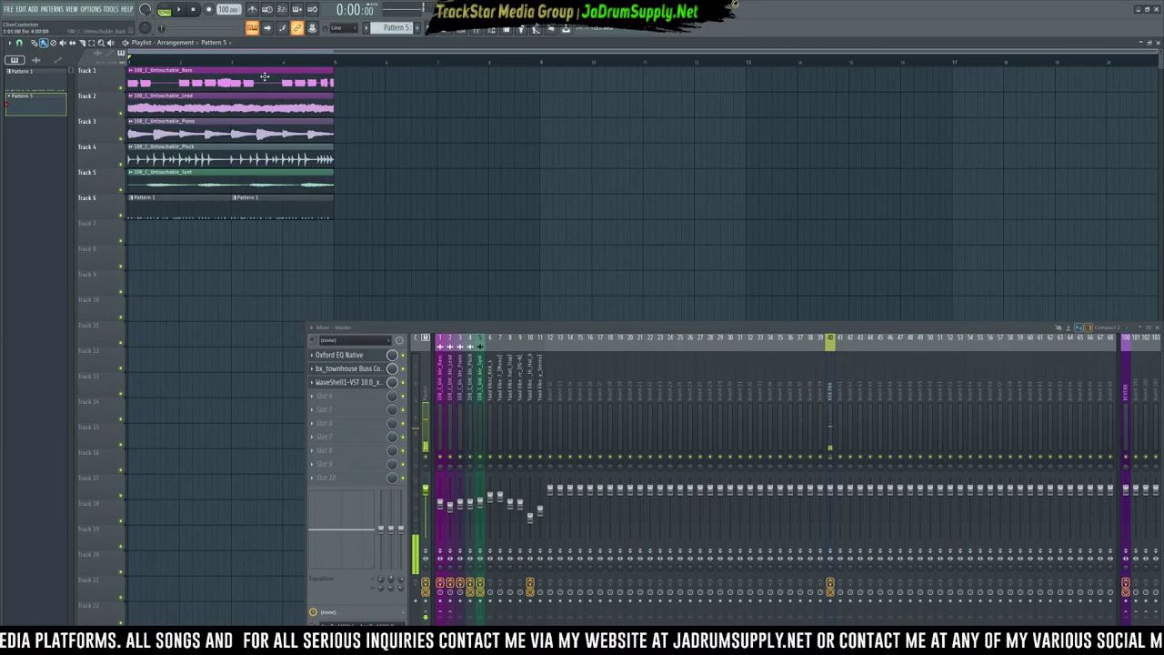
click(466, 34)
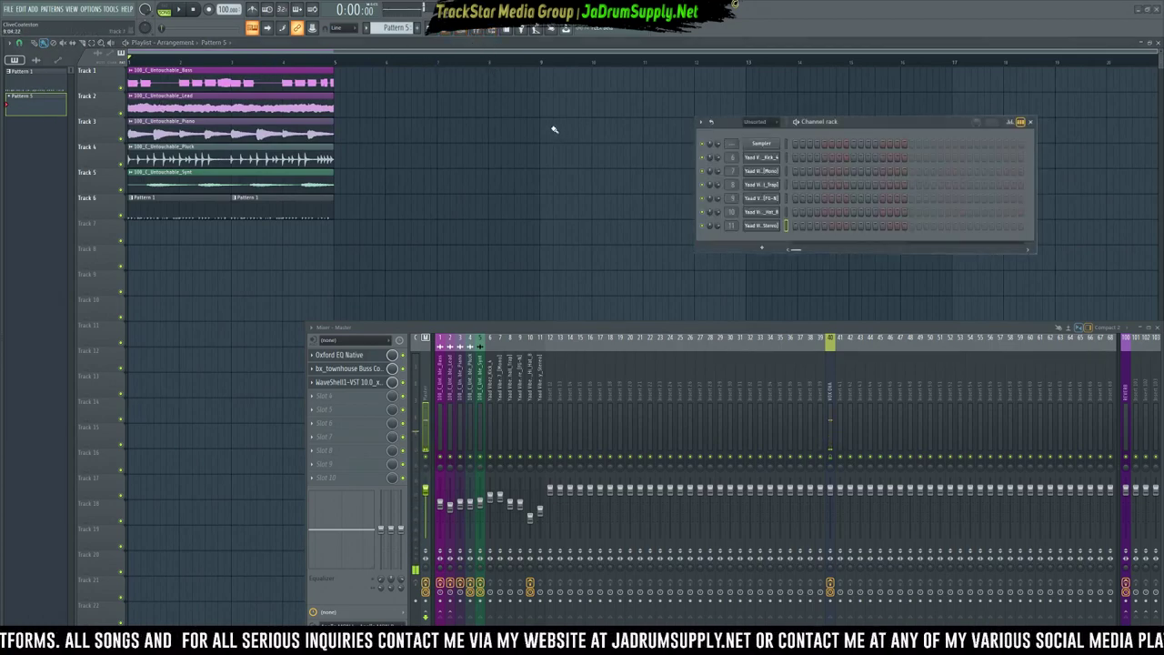
key(F2)
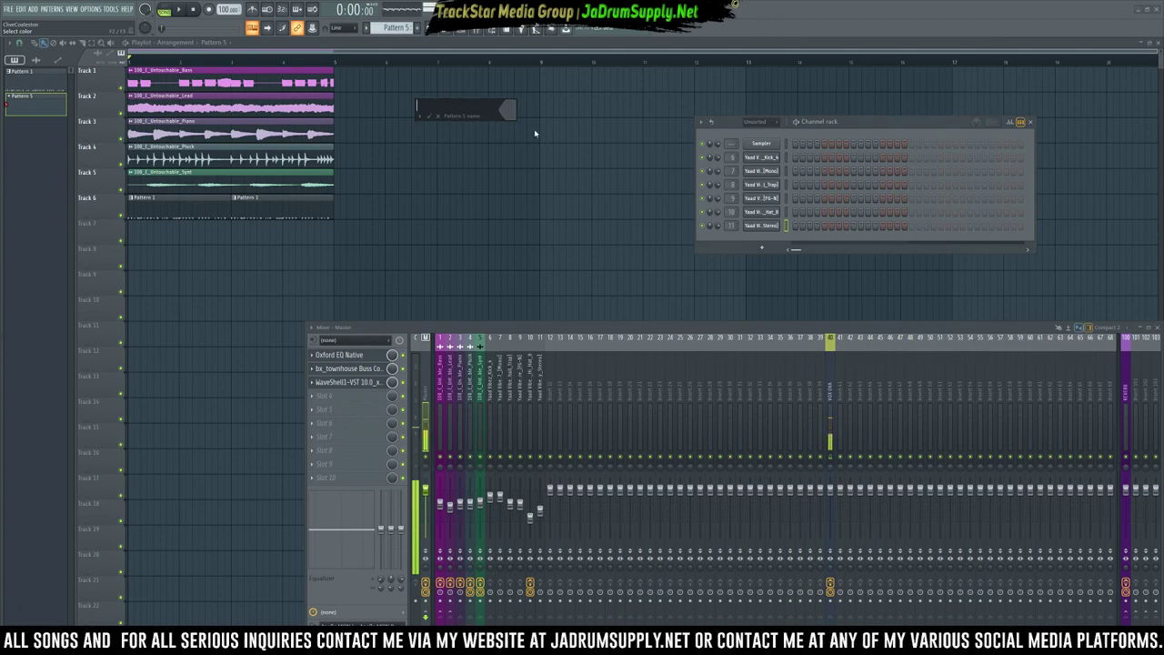
text(C Major)
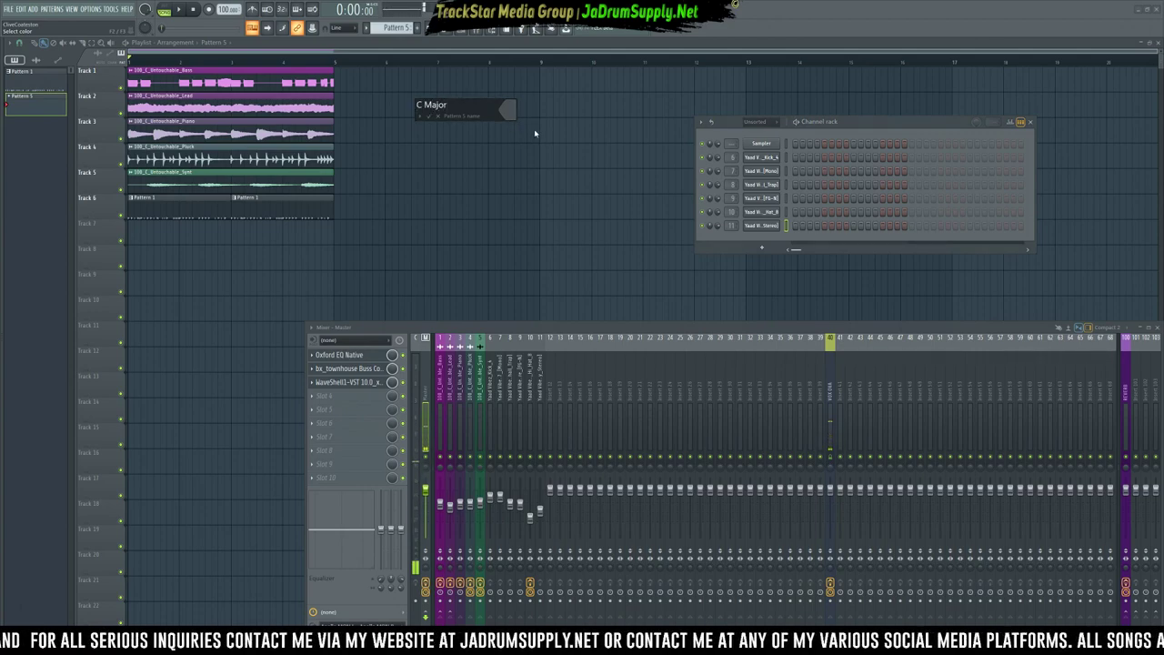
key(Return)
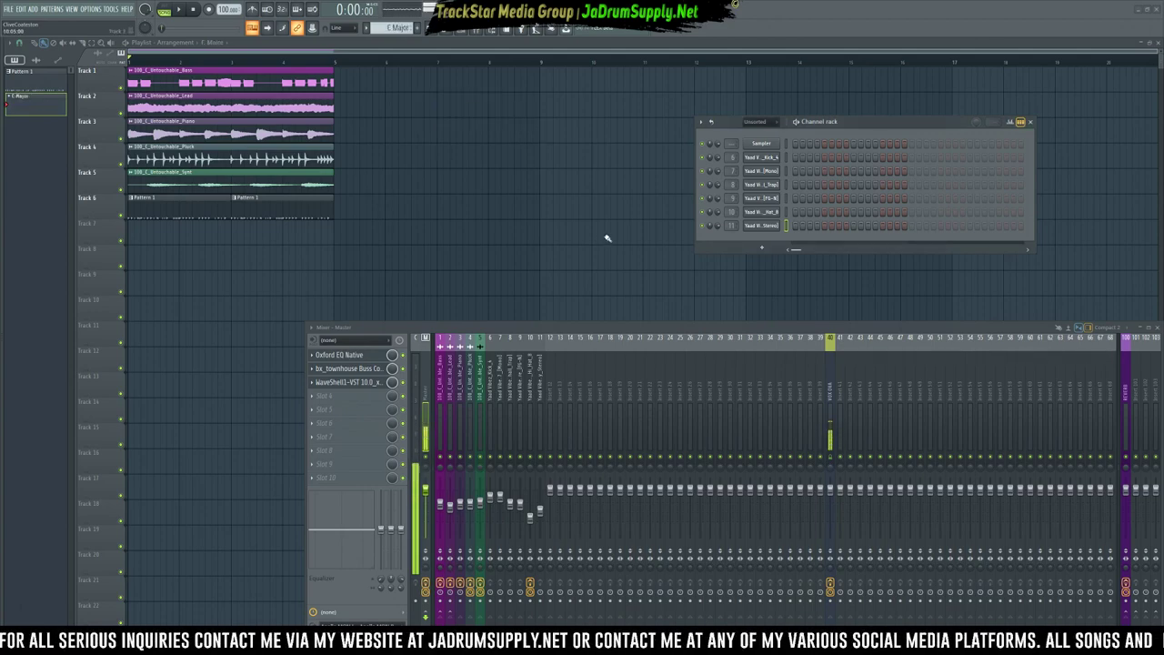
Switch from the C Major pattern back to Pattern 1, the drum pattern.
key(Right)
key(Left)
key(Left)
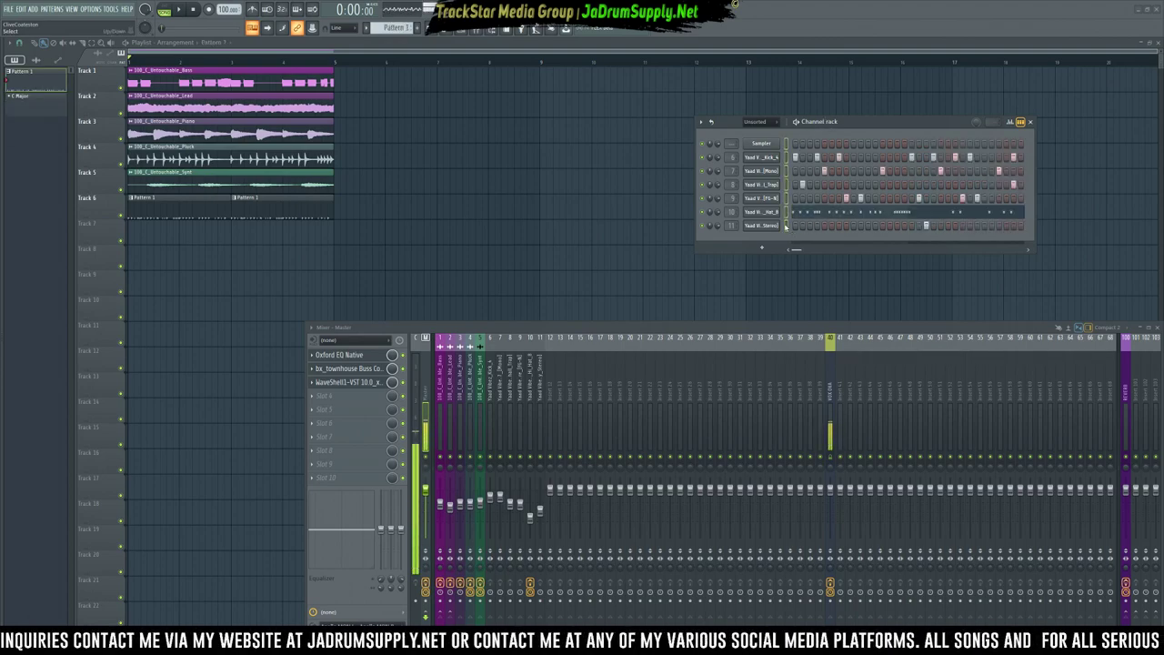
Copy the steps of all drum channels from Pattern 1 into a newly inserted pattern and return to the playlist.
key(Right)
key(F7)
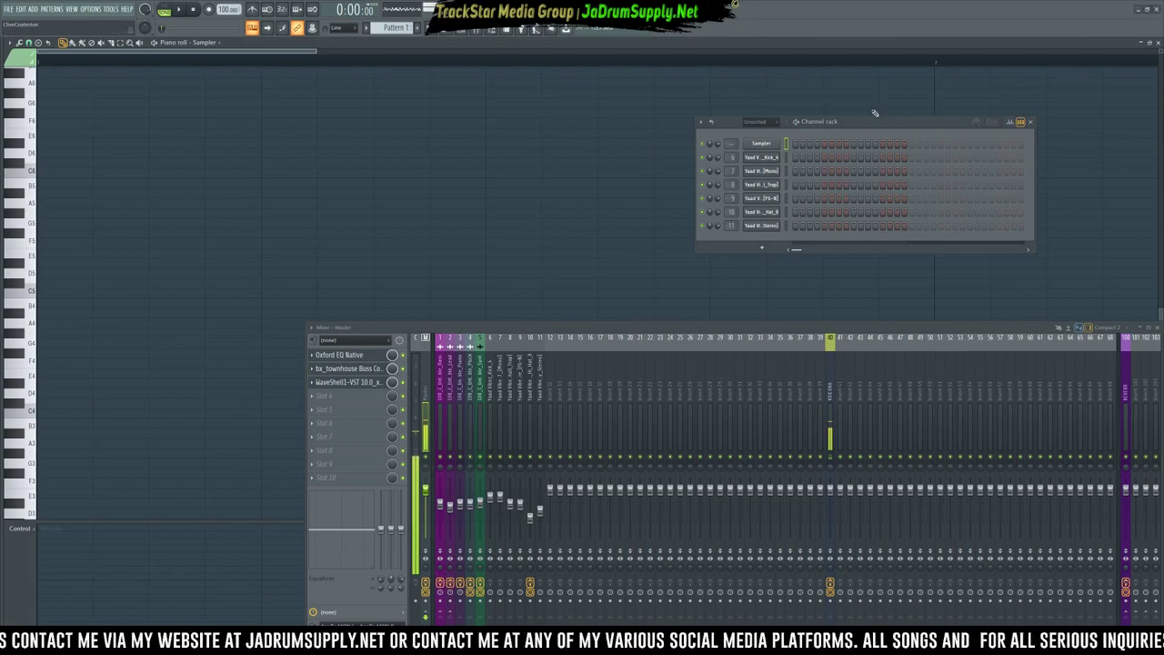
click(786, 144)
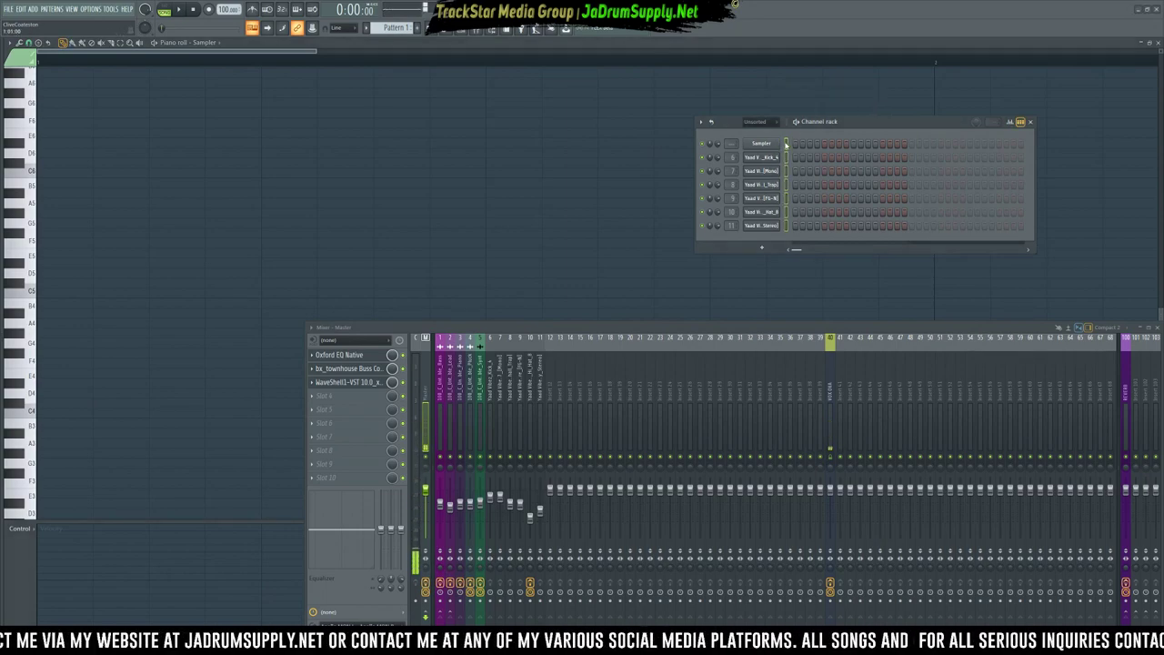
click(786, 143)
key(Left)
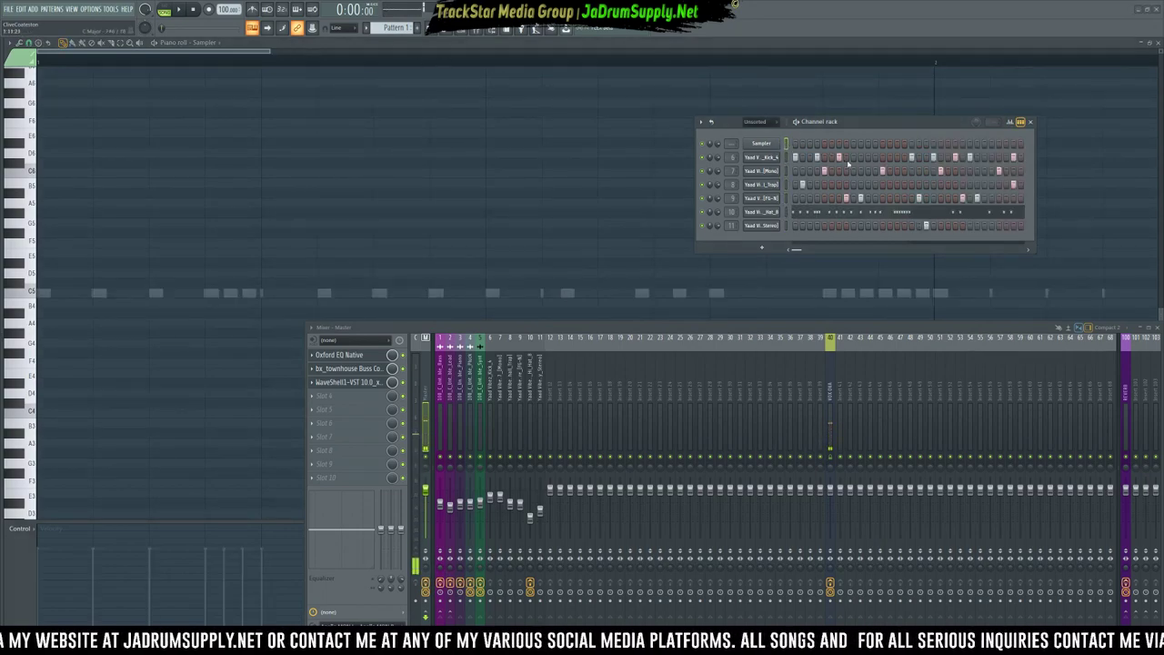
key(F5)
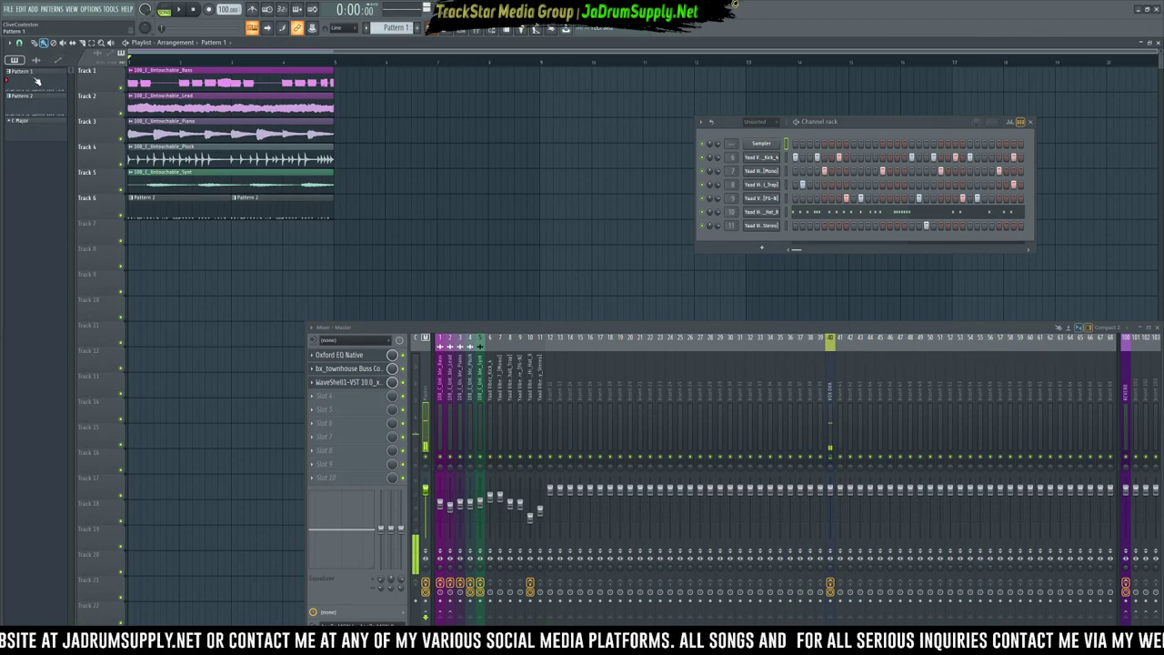
Switch between Pattern 1 and Pattern 2 to compare their drum steps.
right_click(33, 77)
click(21, 103)
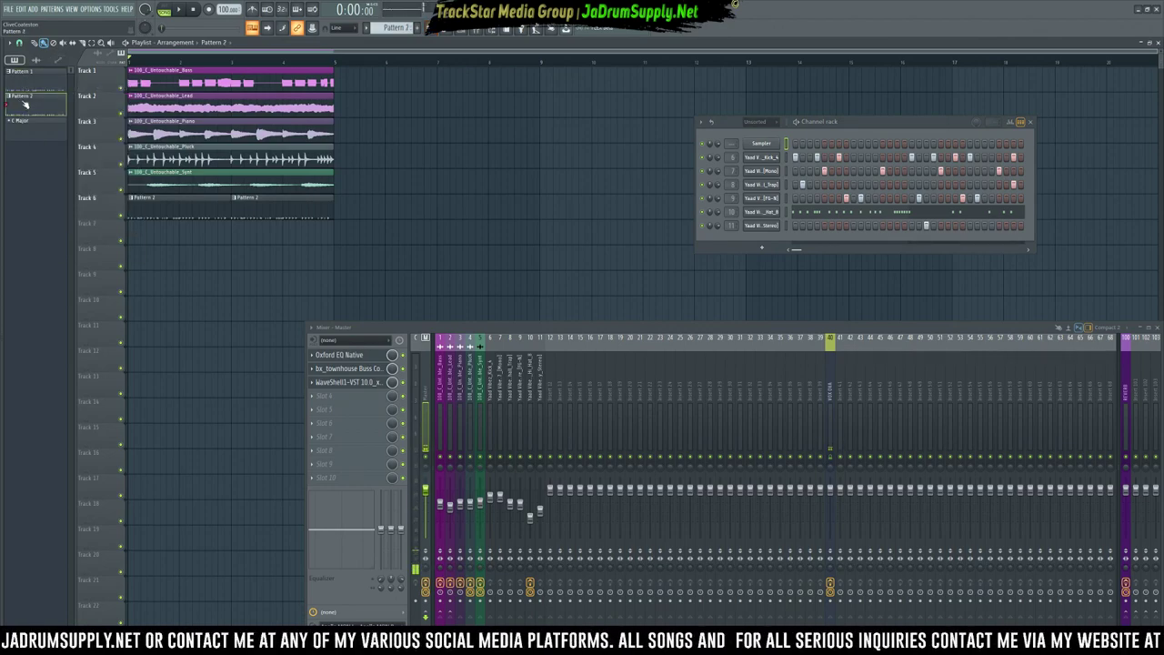
key(KP_Subtract)
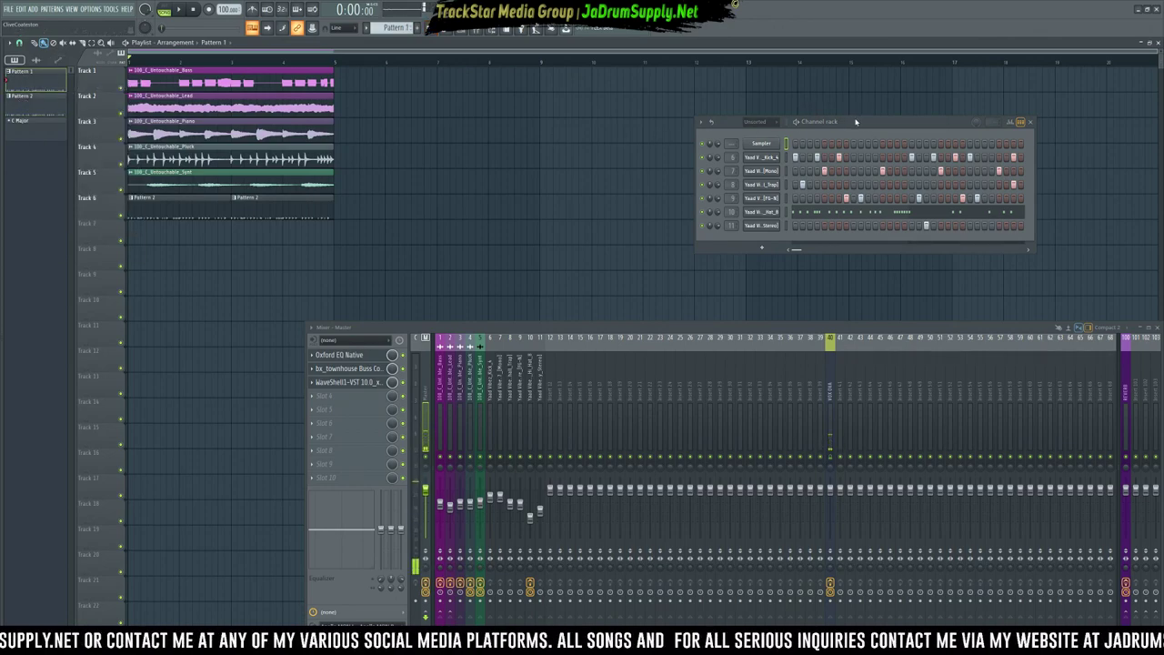
key(KP_Add)
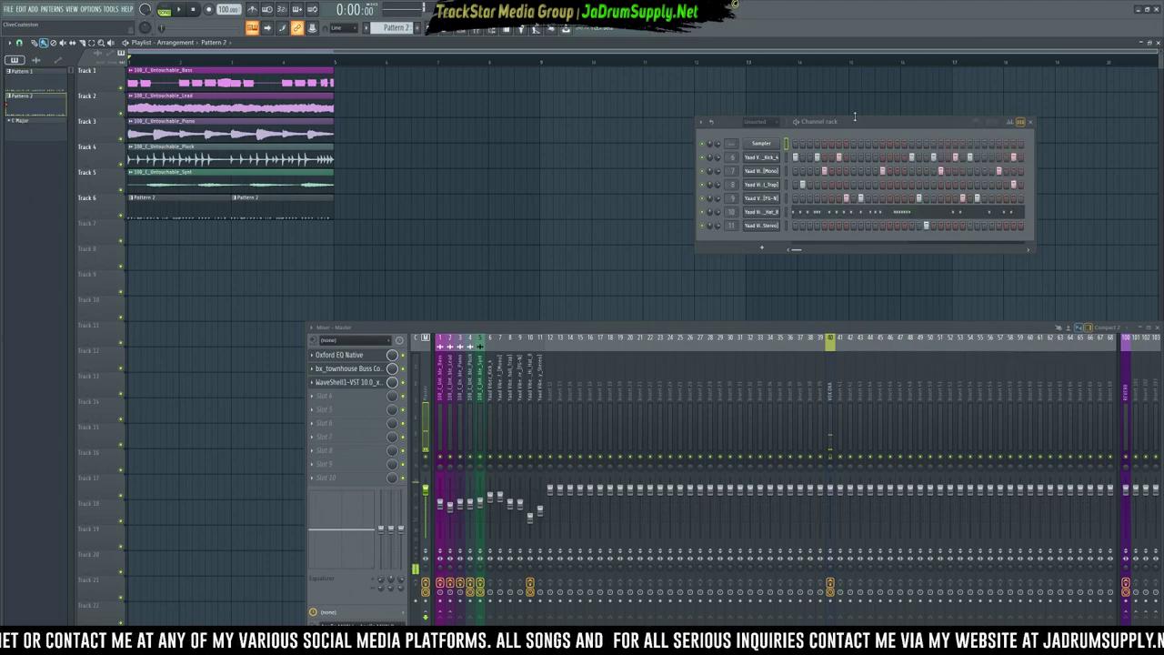
Select all drum channels, cut their steps from Pattern 2, and paste them into the C Major pattern.
double_click(786, 142)
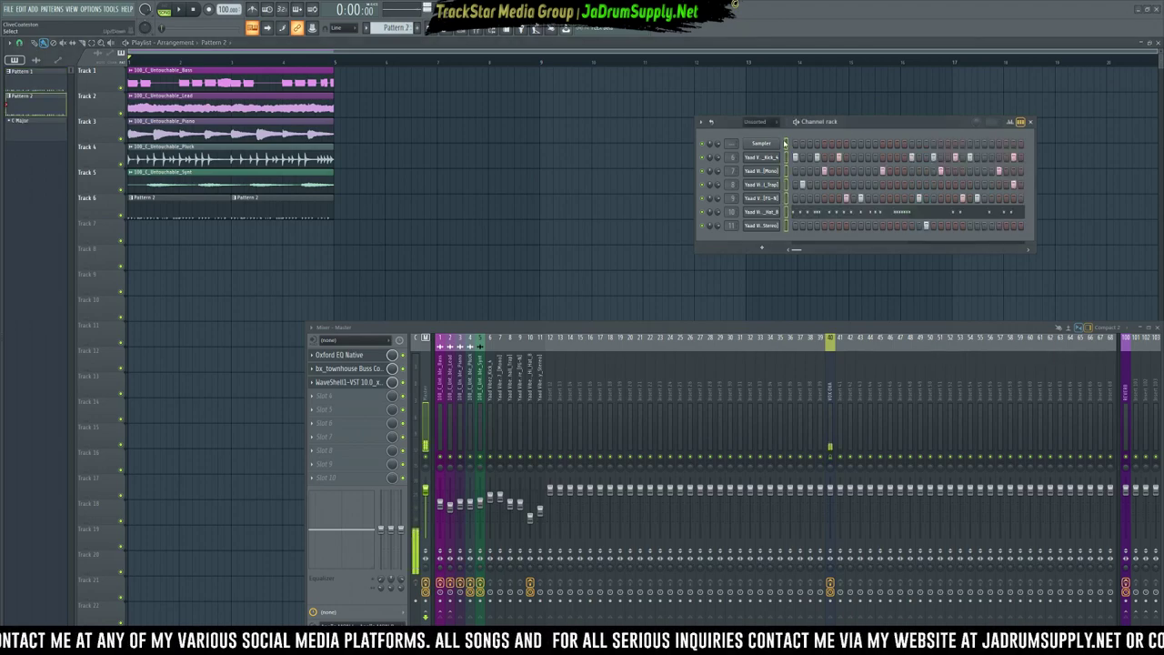
key(ctrl+x)
key(KP_Add)
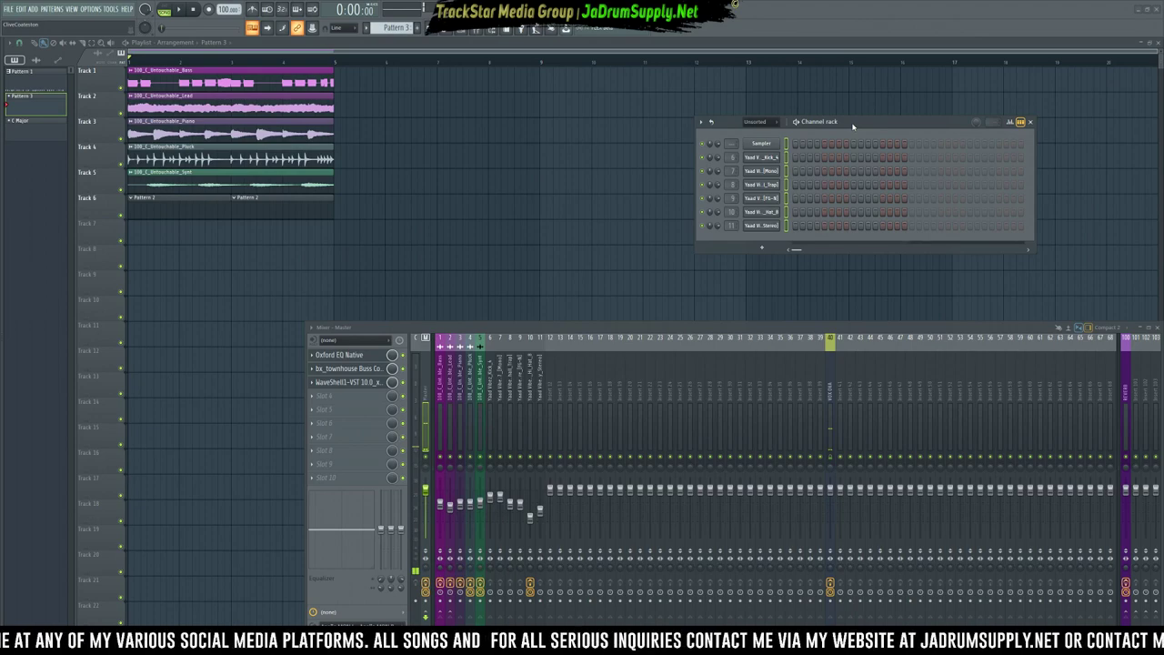
key(KP_Subtract)
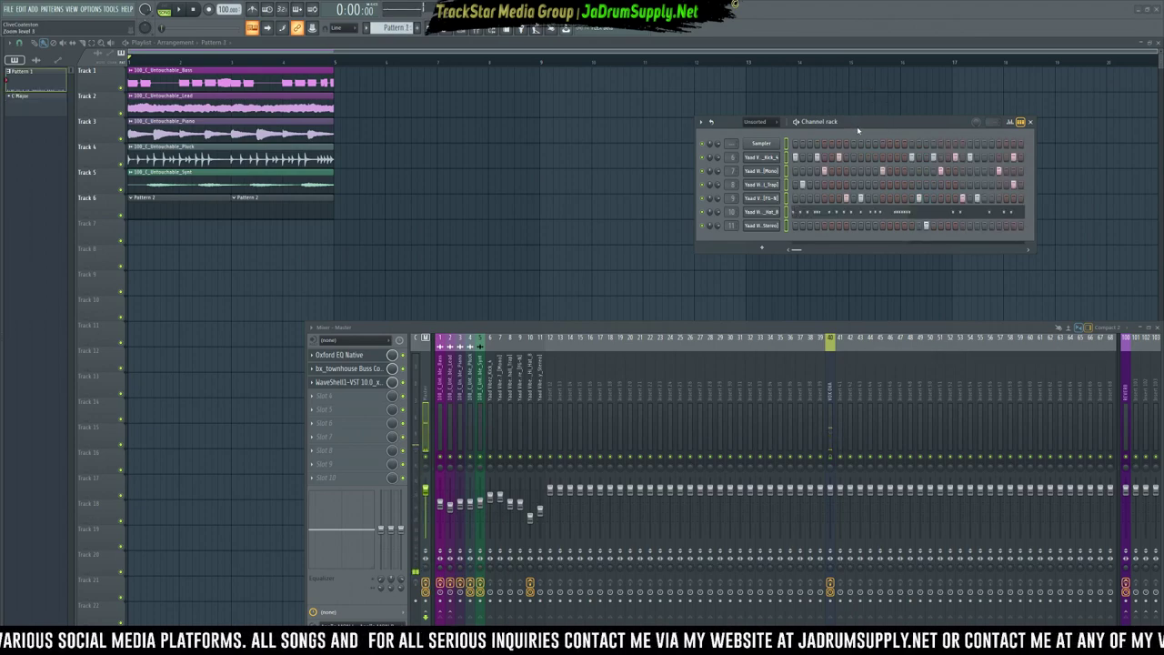
key(KP_Add)
key(KP_Add)
key(KP_Add)
key(KP_Subtract)
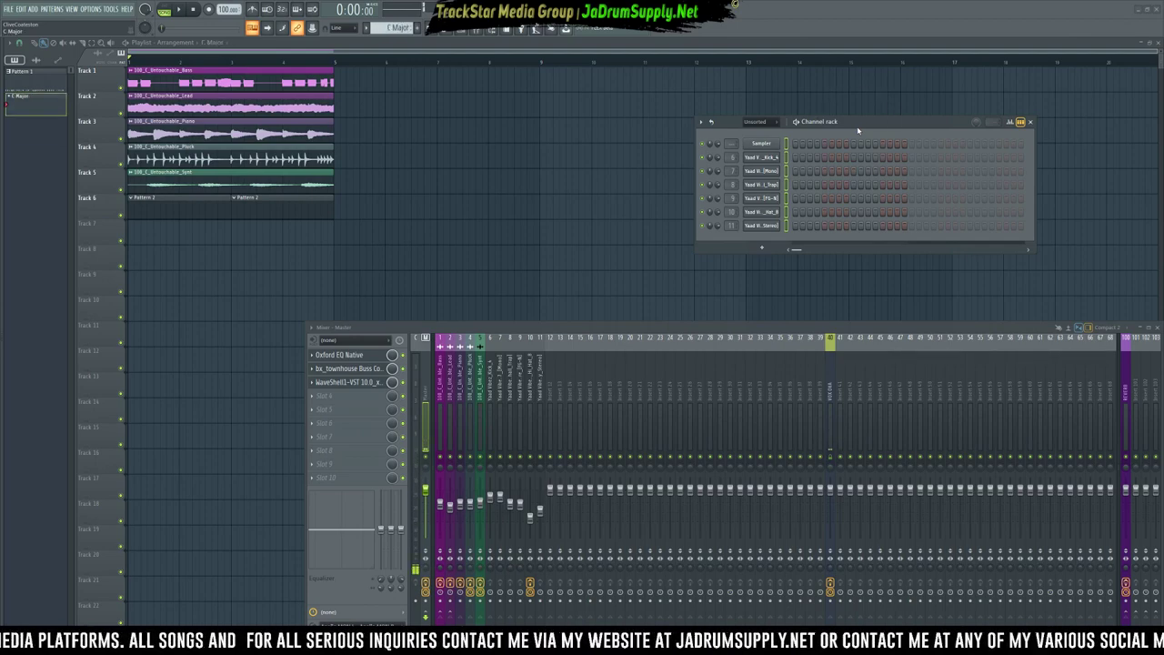
key(ctrl+v)
Delete the emptied Pattern 2 from the project, together with its clips on Track 6.
key(KP_Subtract)
key(KP_Subtract)
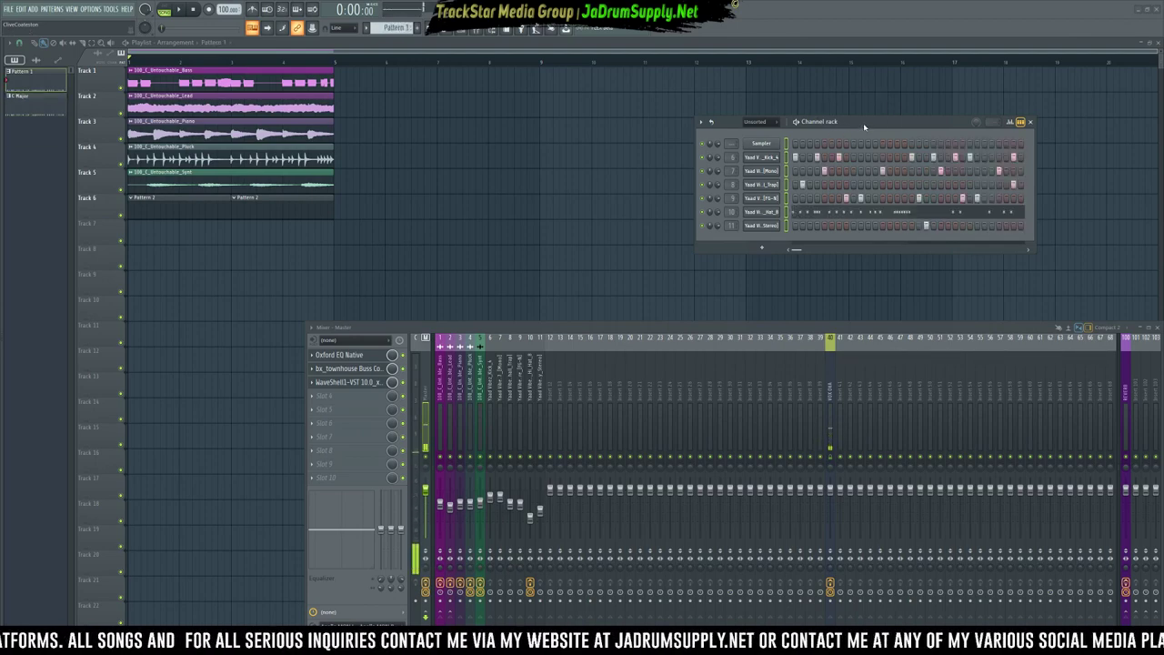
key(KP_Add)
key(ctrl+shift+Delete)
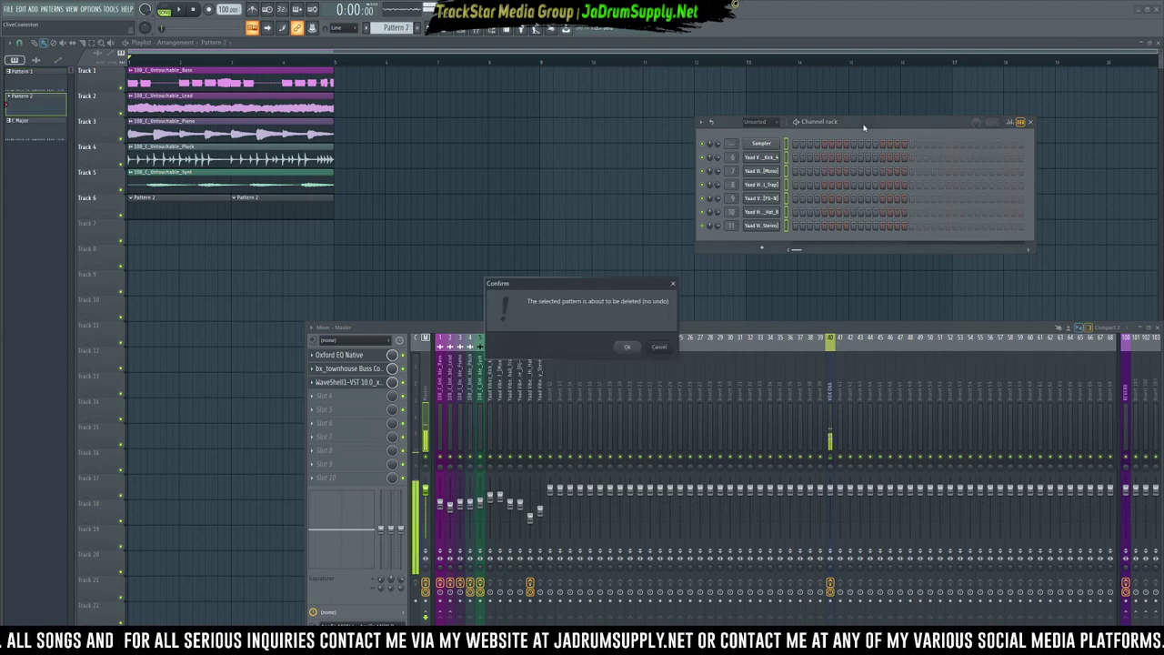
key(Return)
Switch back and forth between Pattern 1 and C Major to check that both hold the same drum steps.
key(KP_Add)
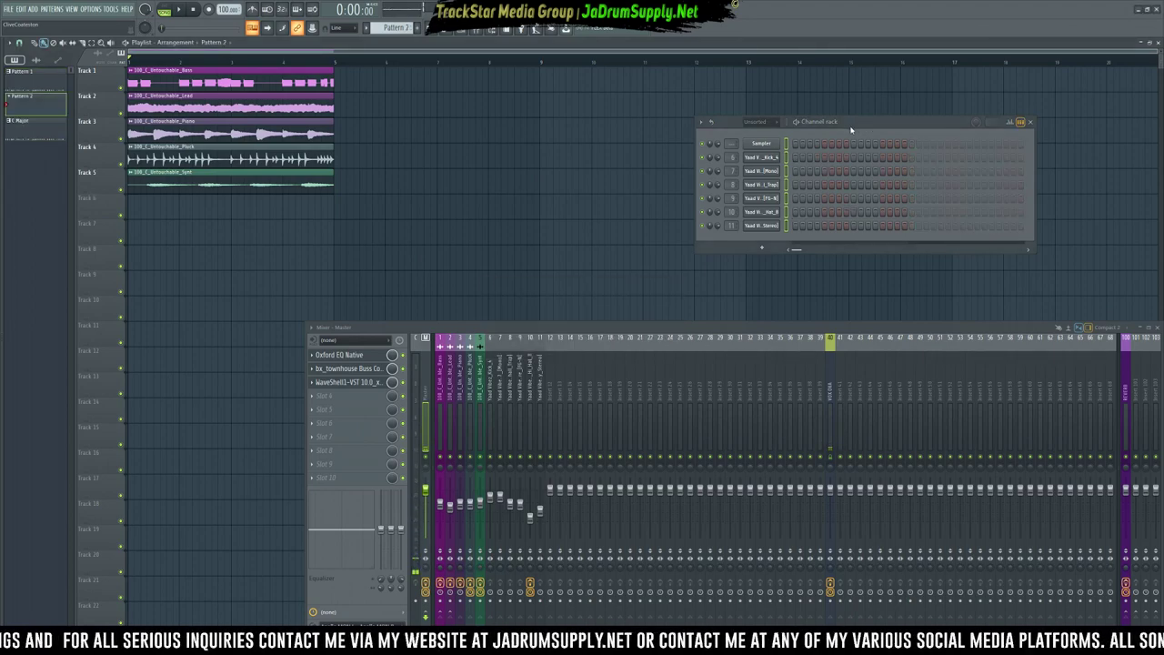
key(KP_Subtract)
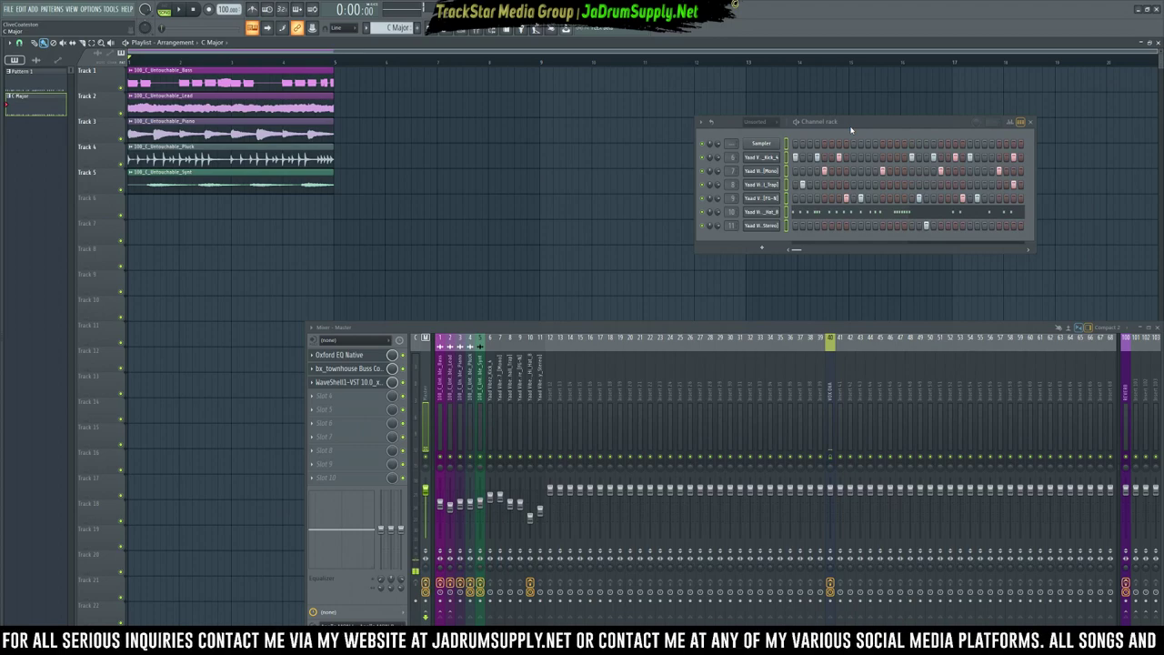
key(KP_Add)
key(KP_Subtract)
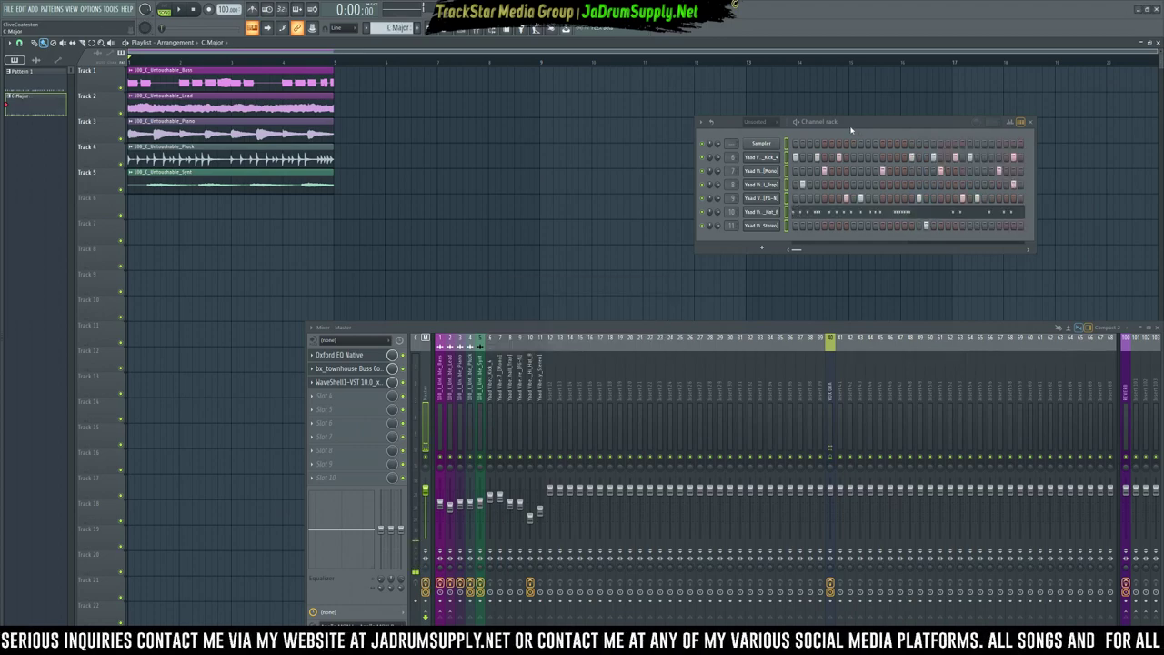
key(KP_Add)
key(KP_Subtract)
key(KP_Add)
key(KP_Subtract)
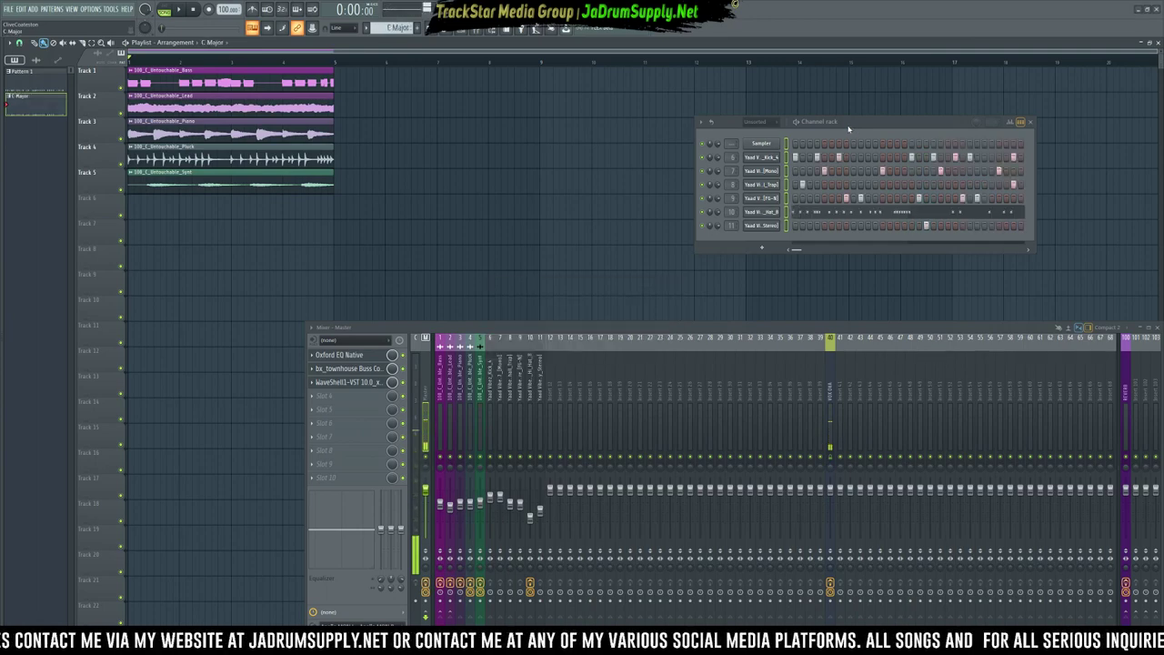
key(KP_Add)
key(KP_Subtract)
key(KP_Add)
key(KP_Subtract)
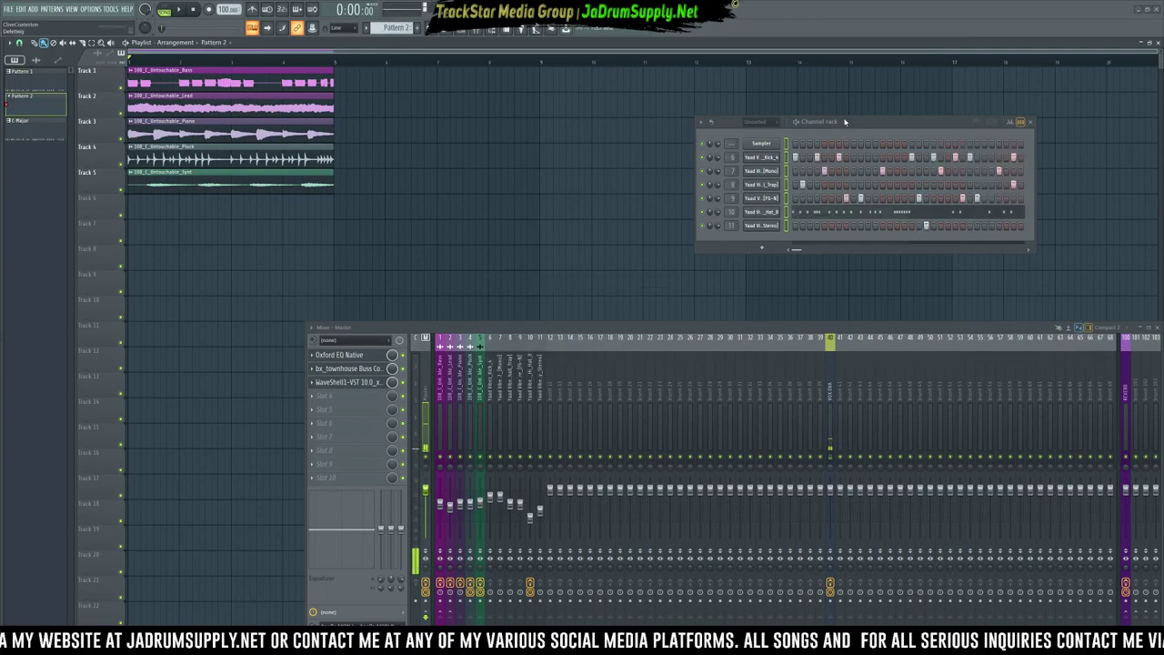
Return to Pattern 1 and split it by channel into separate drum patterns.
key(KP_Add)
key(KP_Subtract)
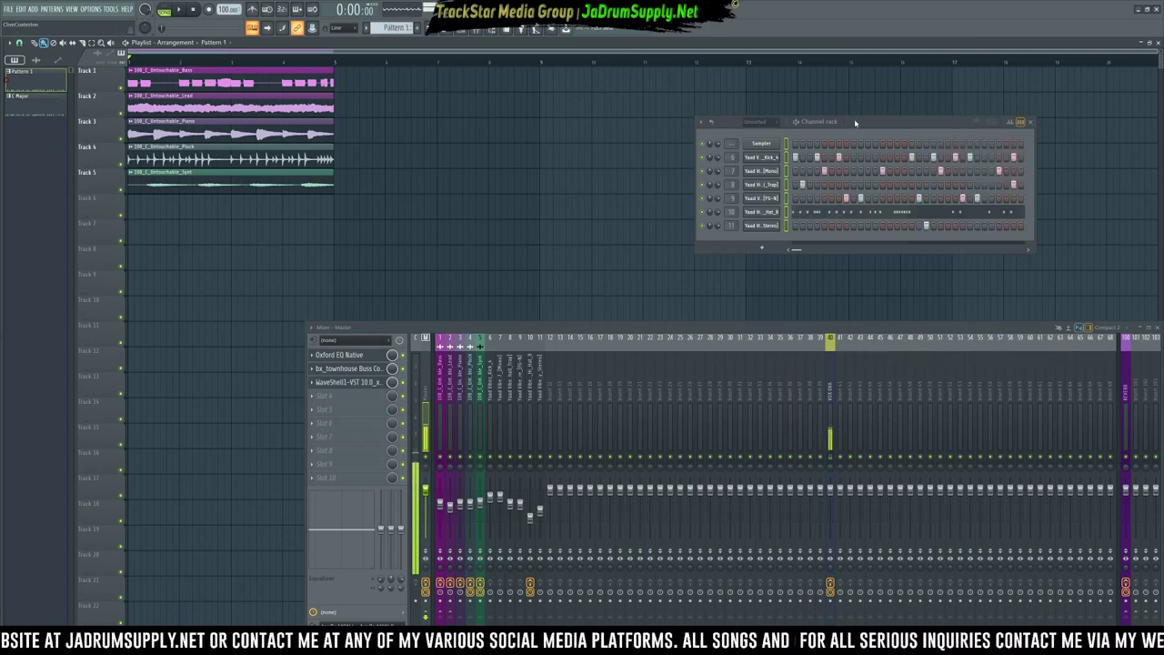
right_click(44, 88)
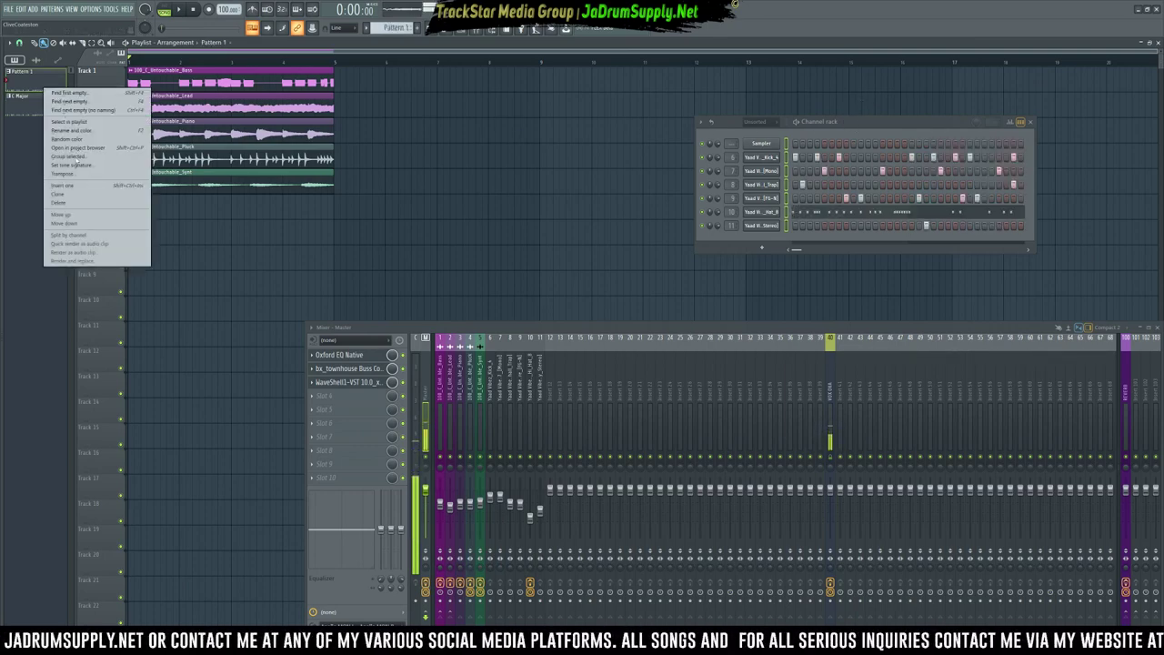
Place the Female Tag v1 sample from the Official Producer Tags folder on playlist Track 8 at about bar 9.
mouse_move(3, 221)
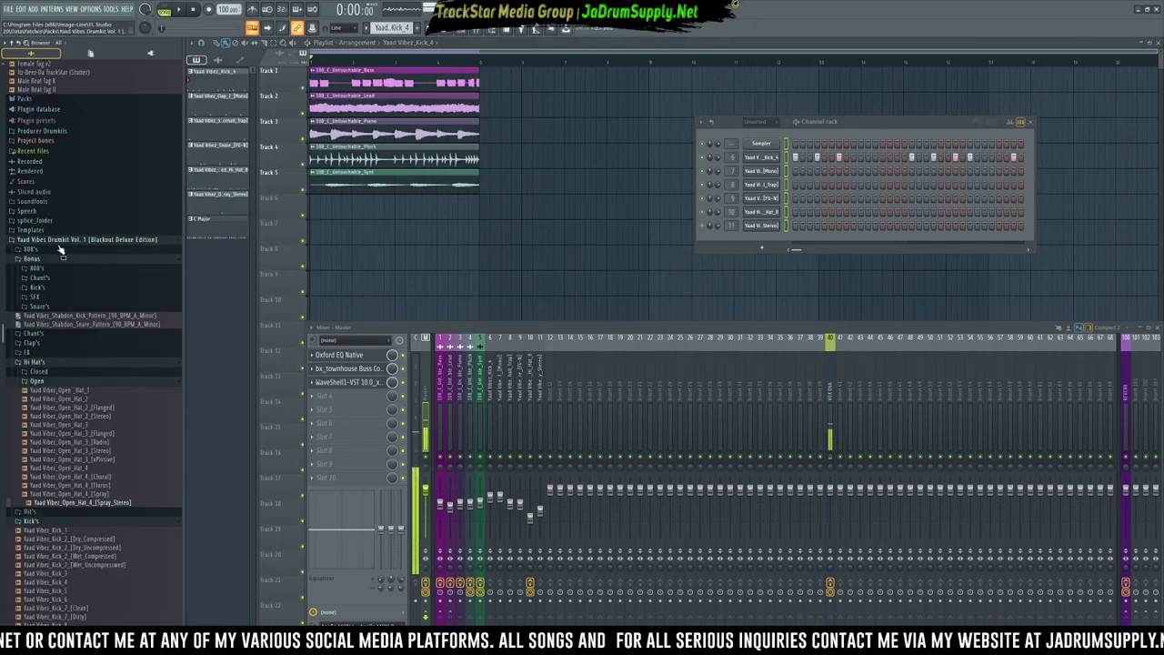
scroll(44, 235, up, 5)
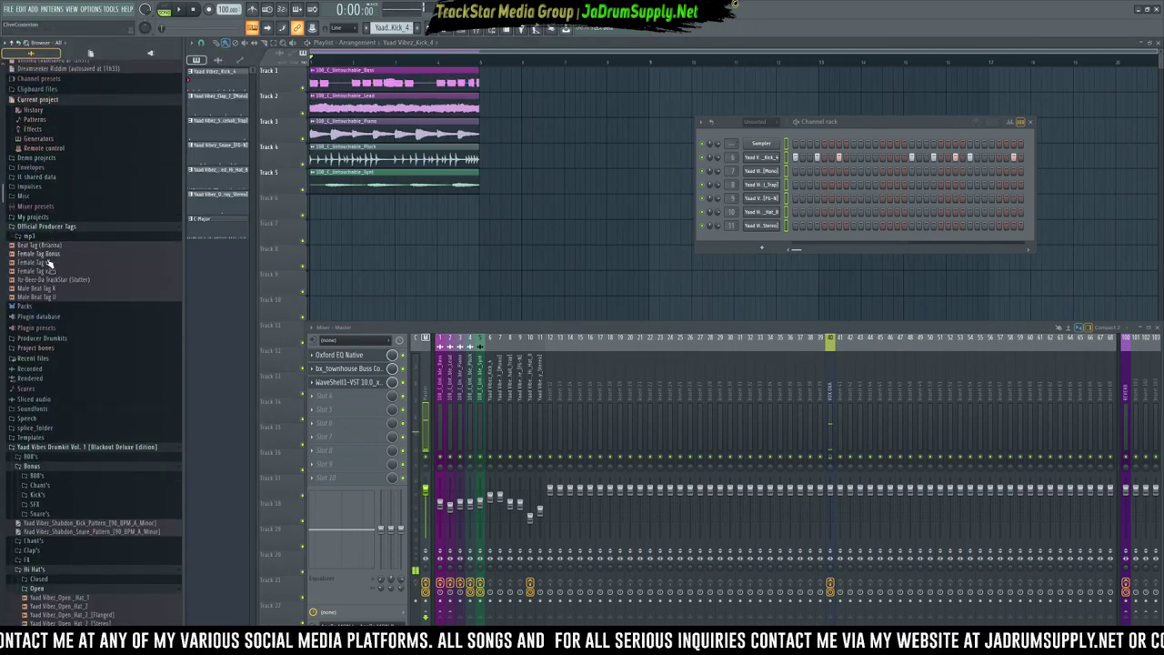
drag(55, 263, 524, 248)
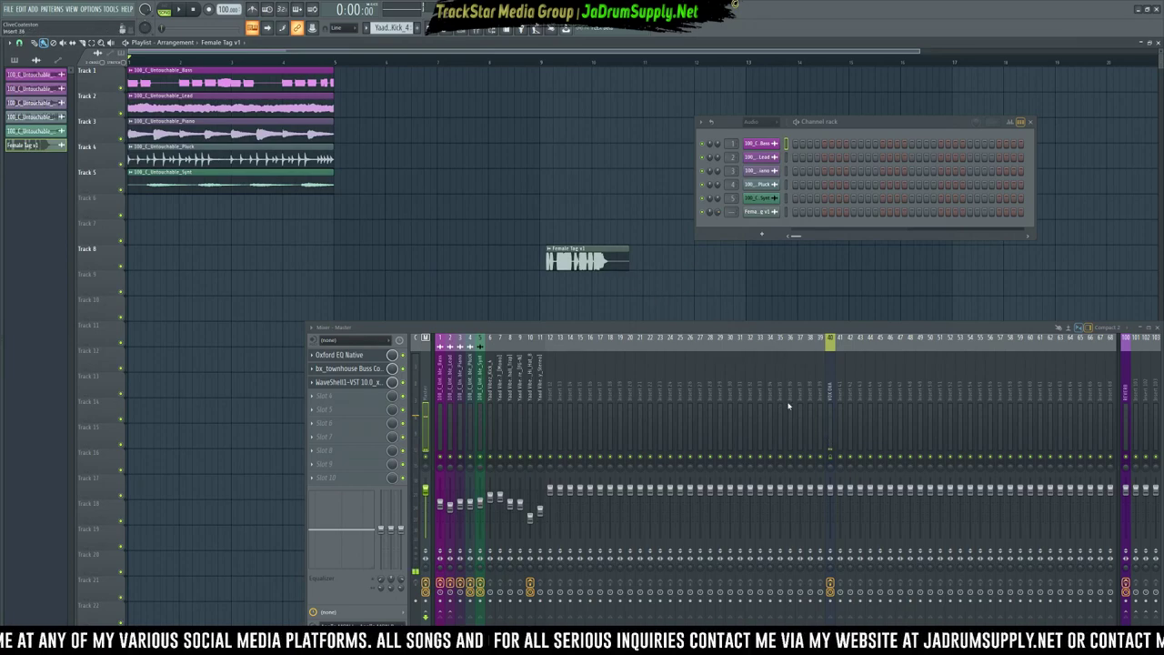
Route Female Tag v1 to mixer insert 25 with the Producer Tags track state, and move its clip to Track 14.
click(684, 378)
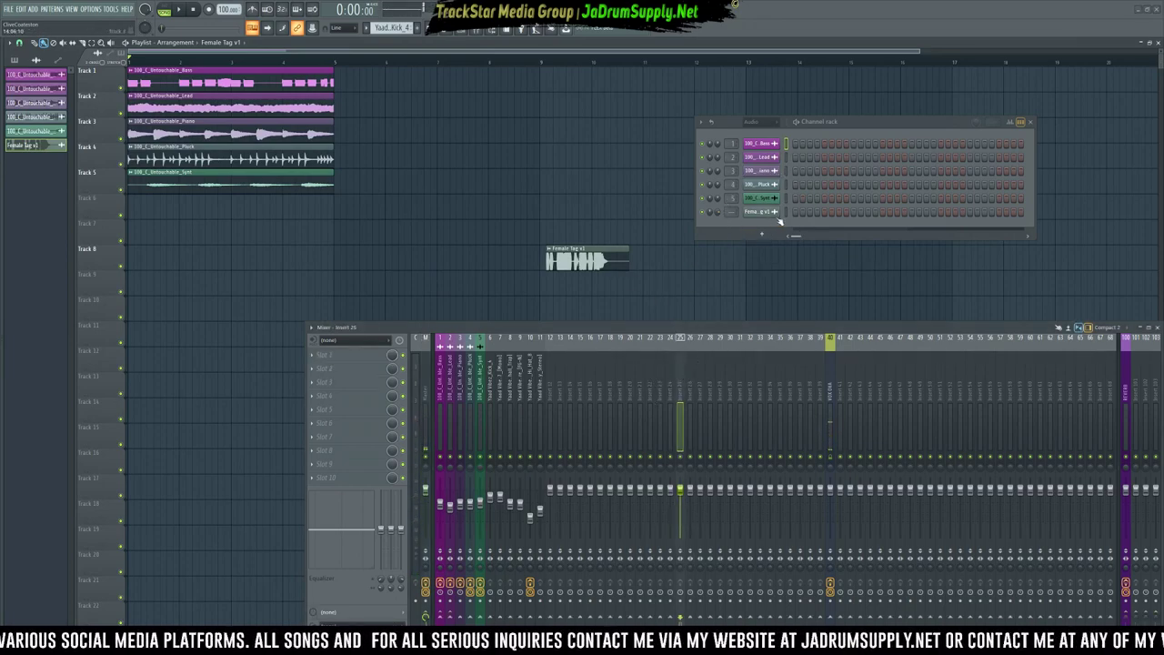
right_click(682, 430)
mouse_move(729, 375)
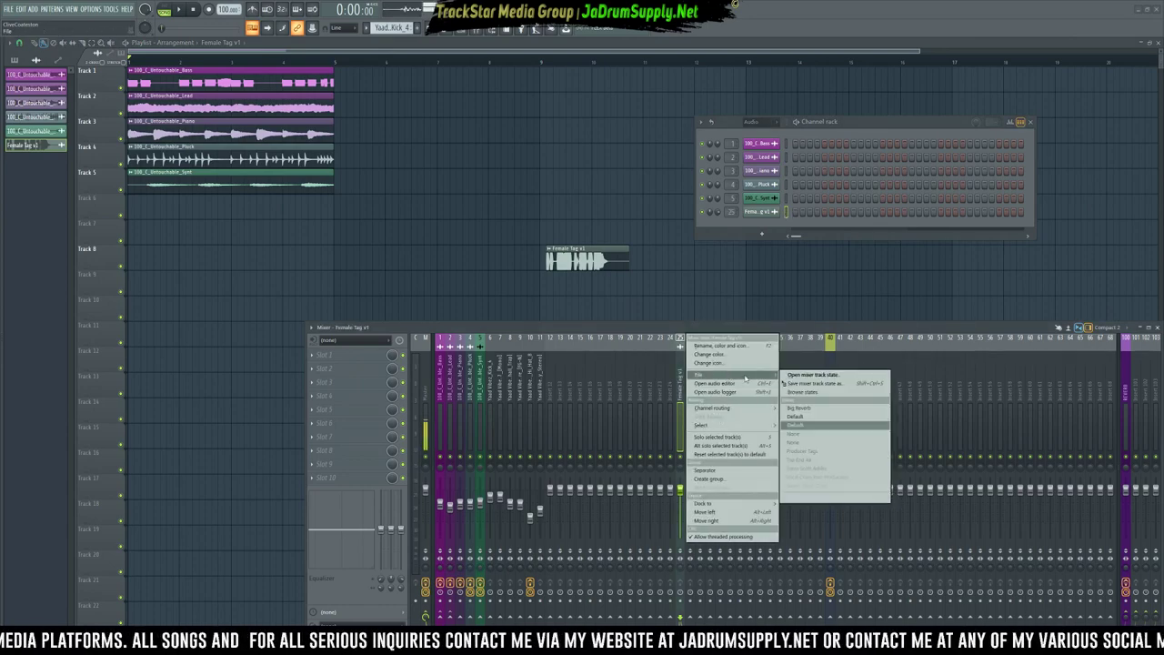
click(809, 452)
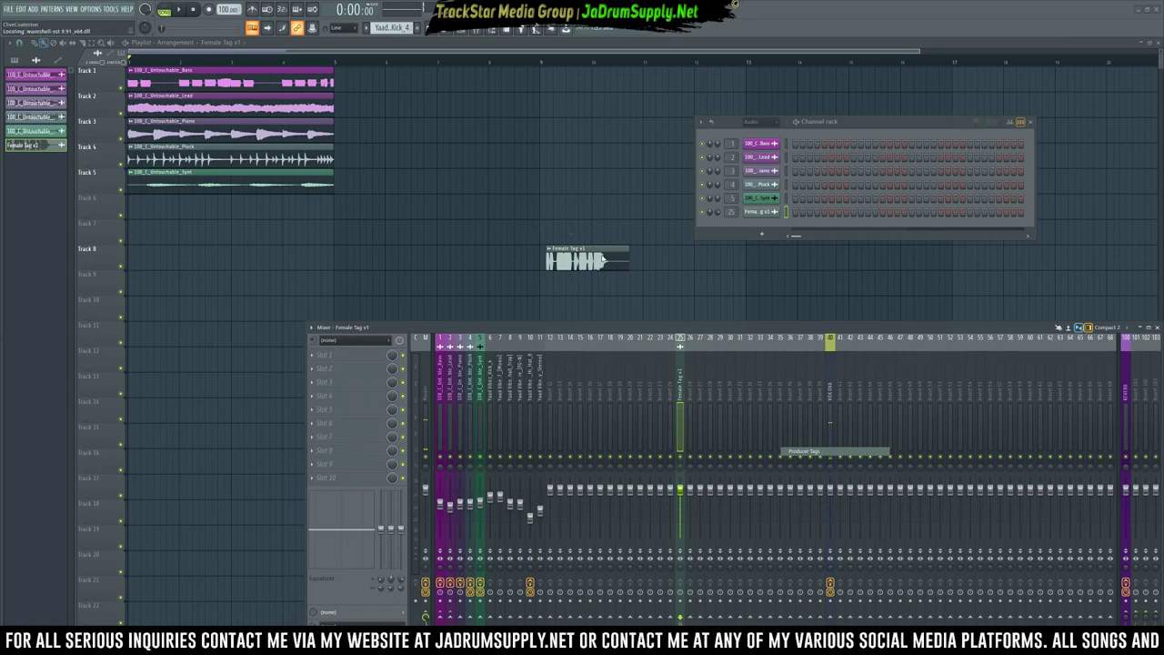
drag(588, 265, 240, 415)
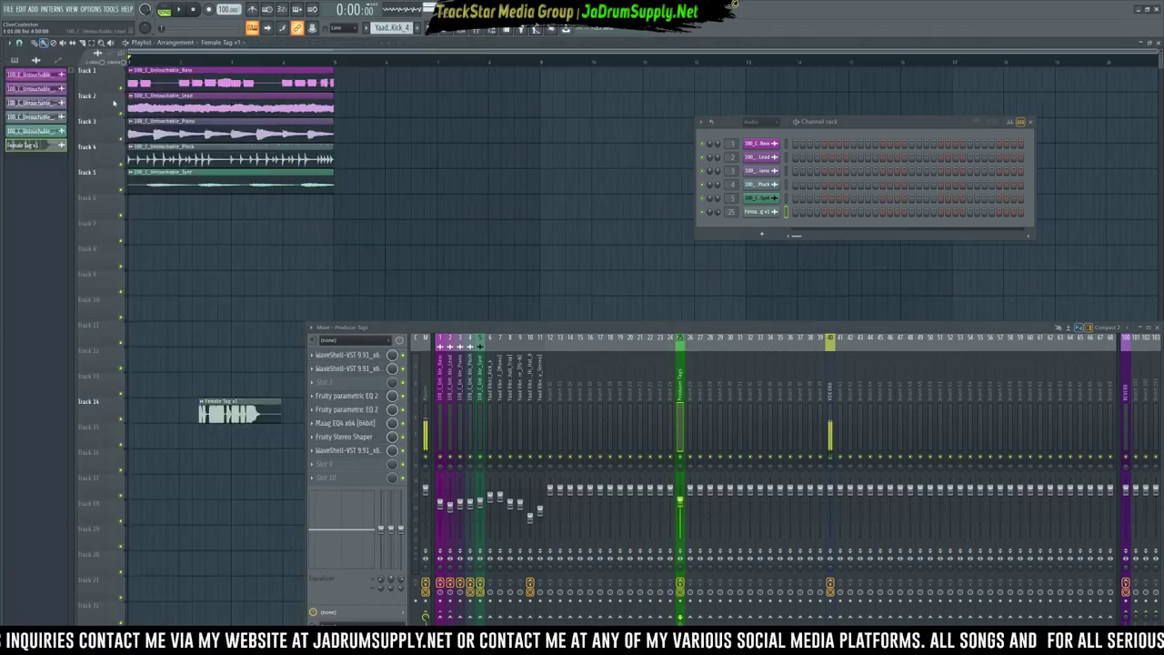
Assign the kick, clap, two snare, closed hi-hat and open hat patterns to their own playlist tracks, 6 through 11.
click(14, 60)
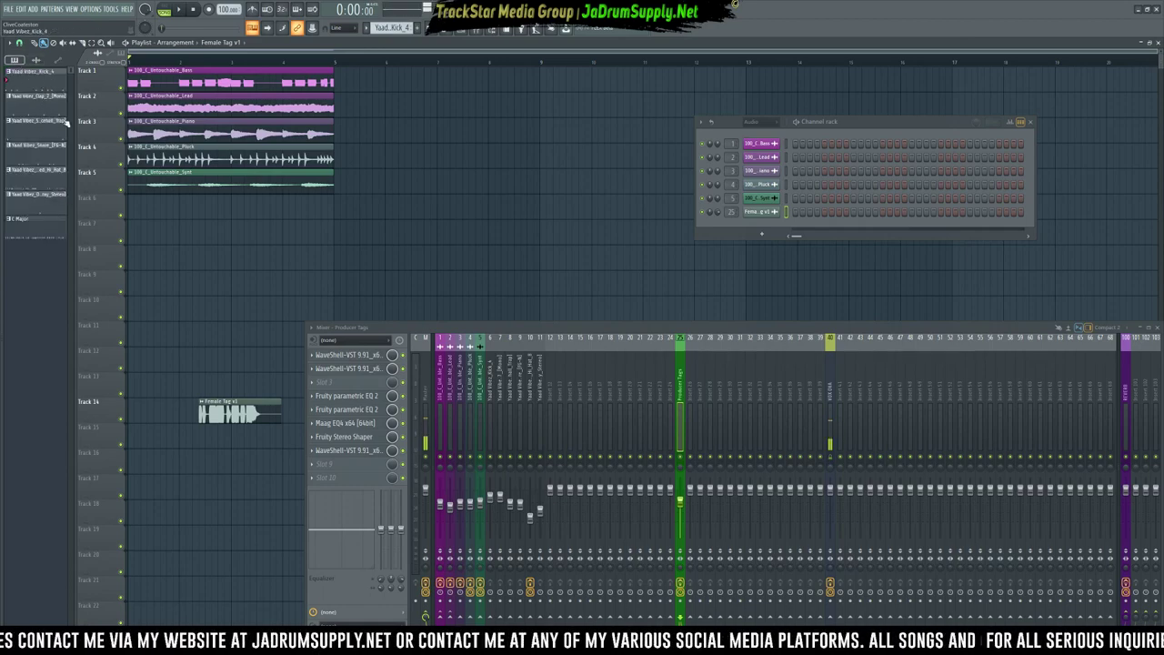
drag(41, 96, 91, 255)
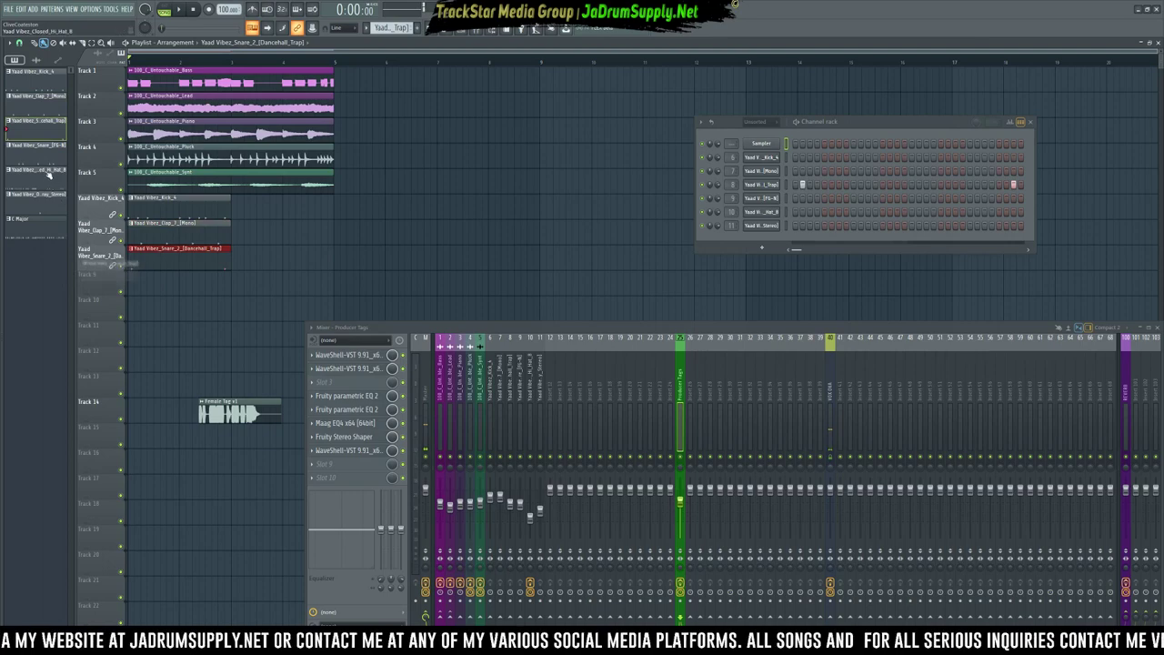
drag(53, 180, 97, 305)
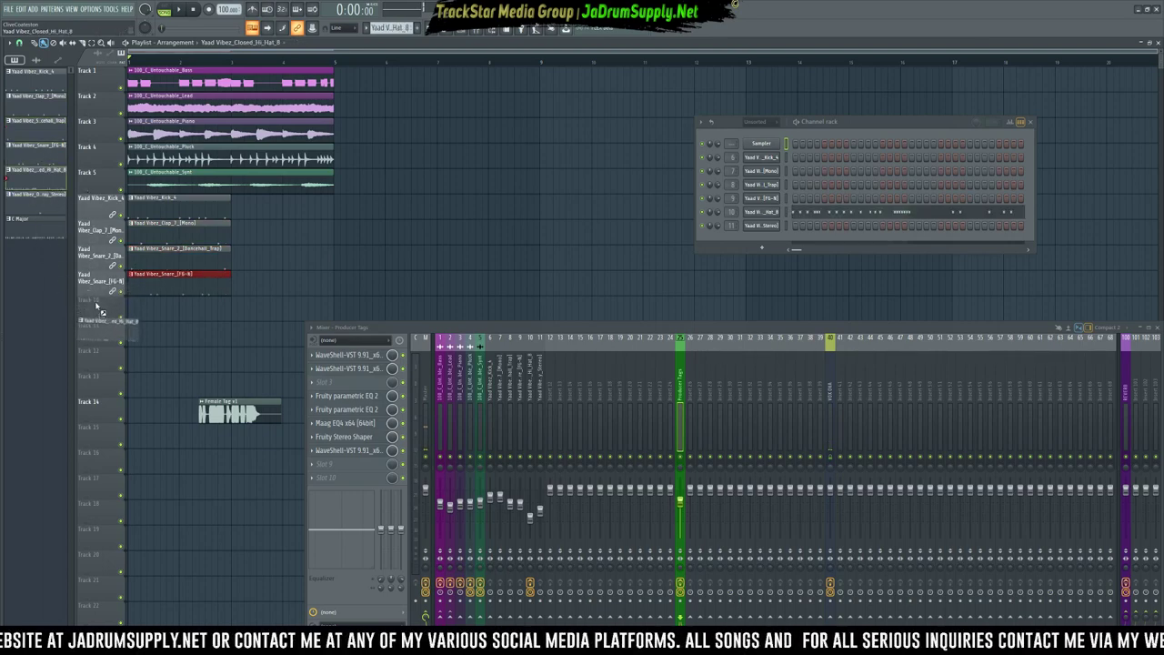
drag(41, 195, 154, 344)
Move the six drum pattern clips and the Bass, Lead and Synth audio clips to start at bar 9.
drag(248, 346, 146, 195)
drag(143, 205, 580, 208)
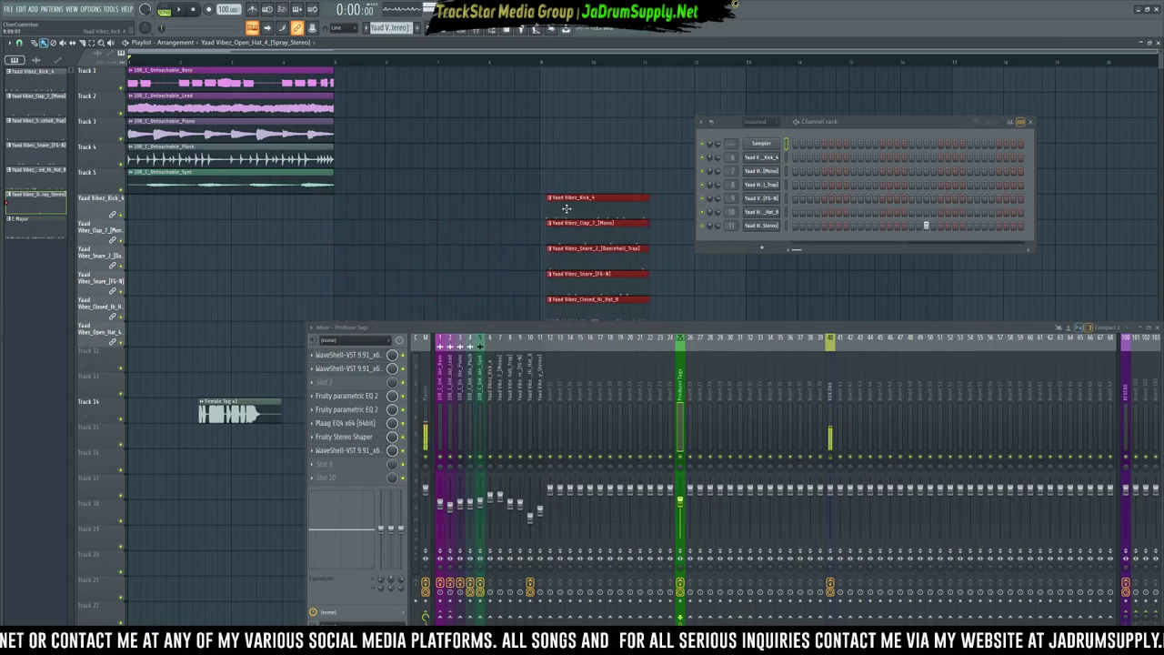
click(562, 207)
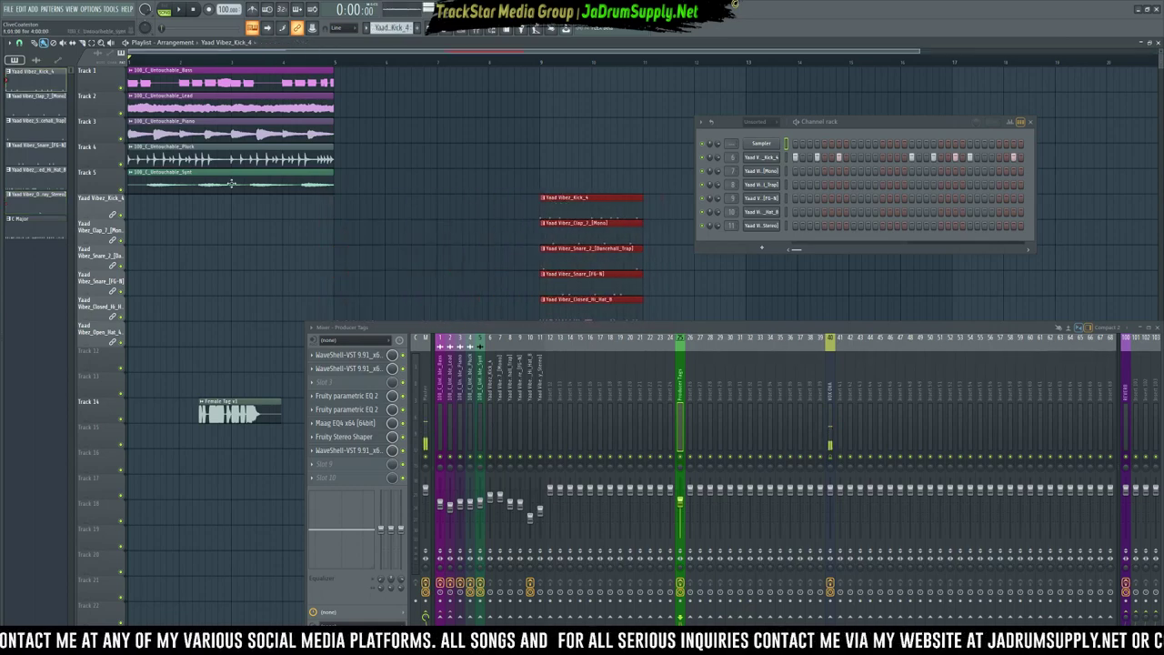
click(207, 185)
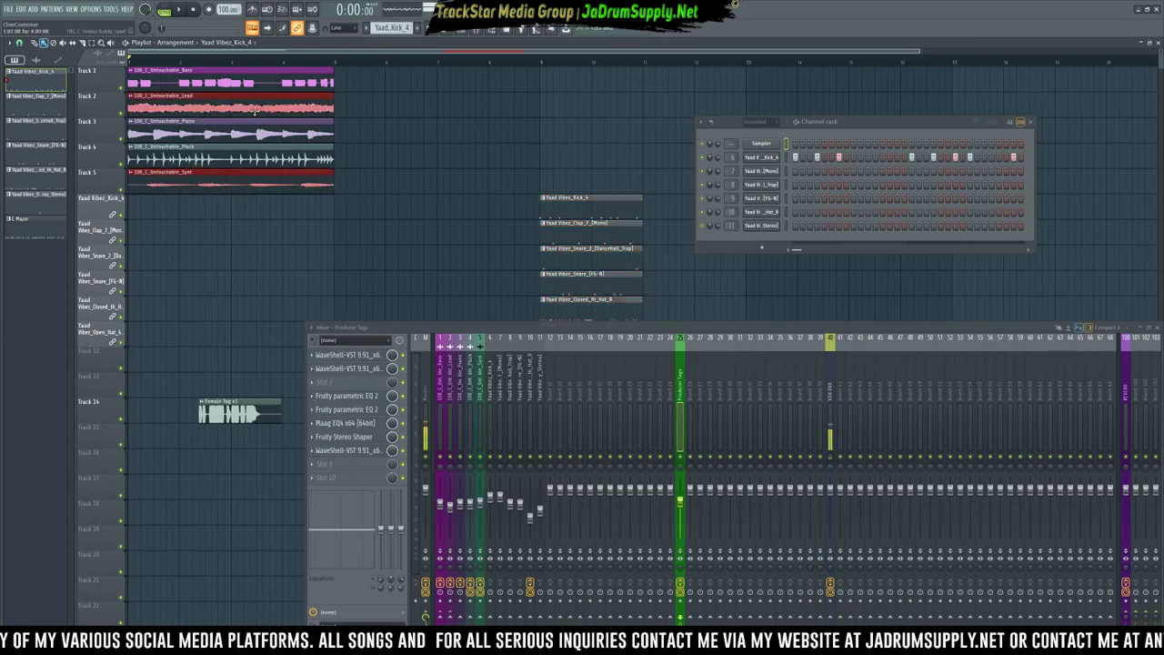
drag(206, 102, 615, 101)
Duplicate the Piano and Pluck clips once so that they fill the eight bars before the drums.
ctrl+click(372, 133)
key(space)
scroll(299, 63, down, 2)
drag(295, 126, 248, 156)
key(ctrl+b)
key(space)
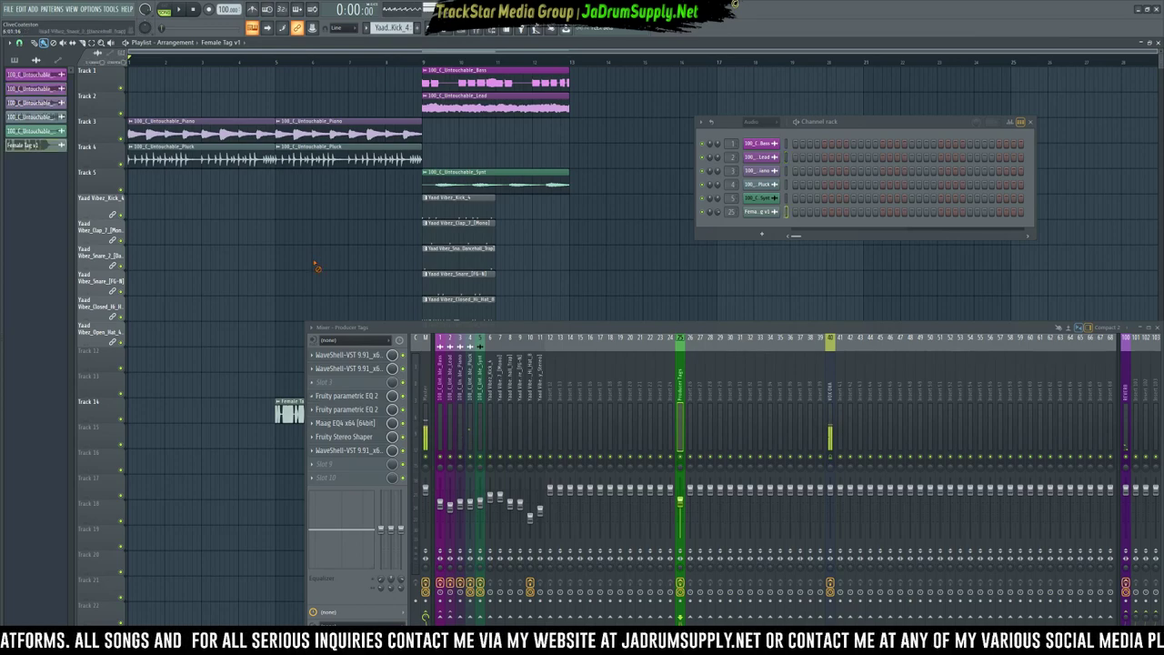
Move the Lead clip to bar 5 on Track 2 and add a Piano clip at bar 9 on Track 3.
drag(441, 102, 298, 105)
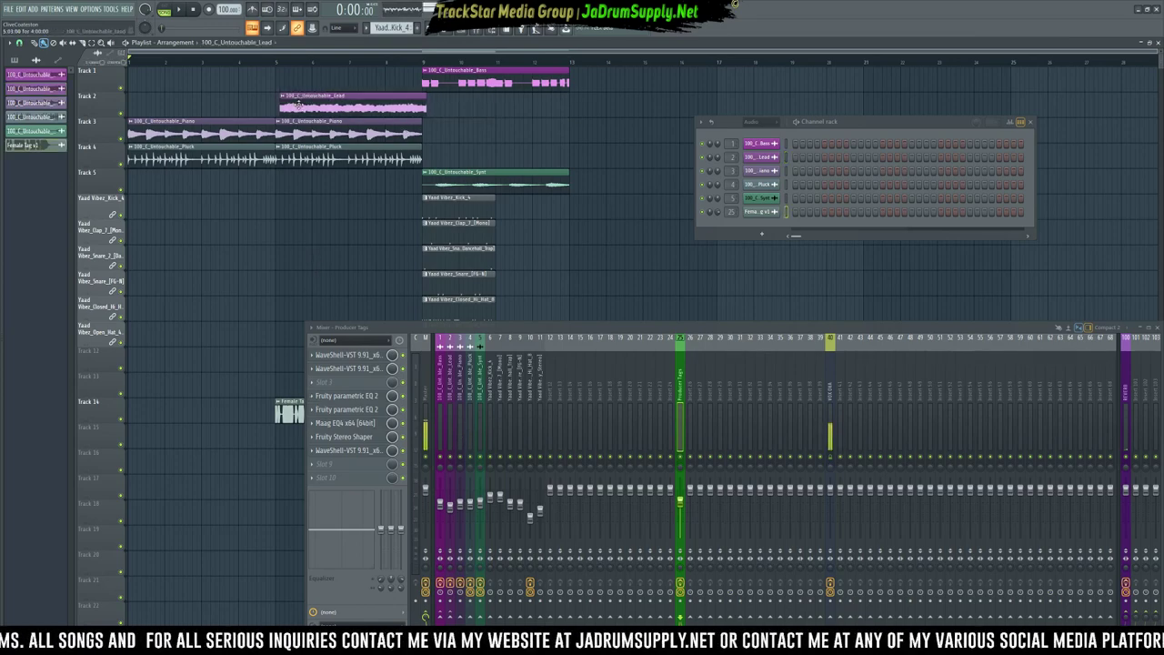
click(426, 133)
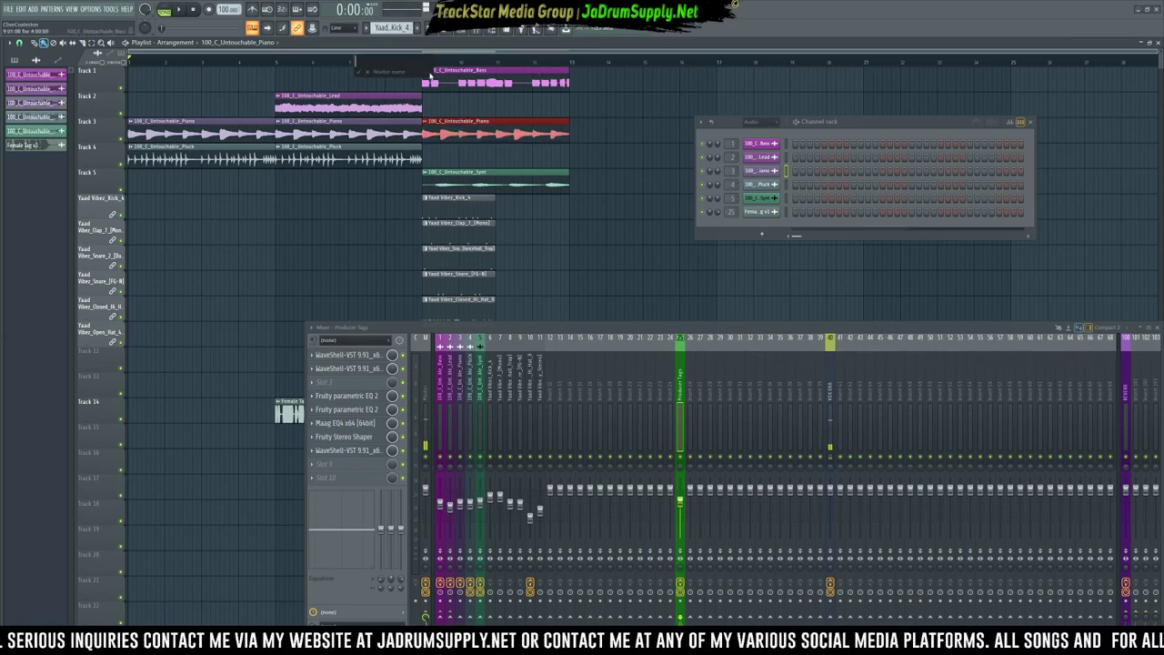
Name the marker at the start of the song Intro and close the mixer.
text(o)
key(Return)
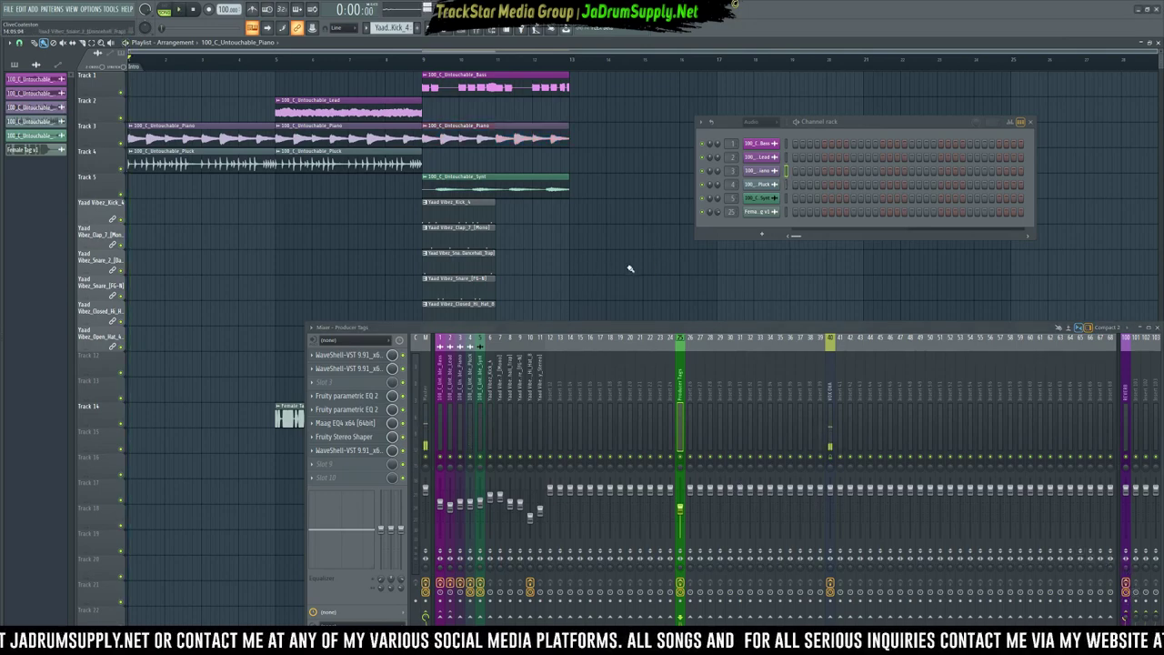
click(1156, 328)
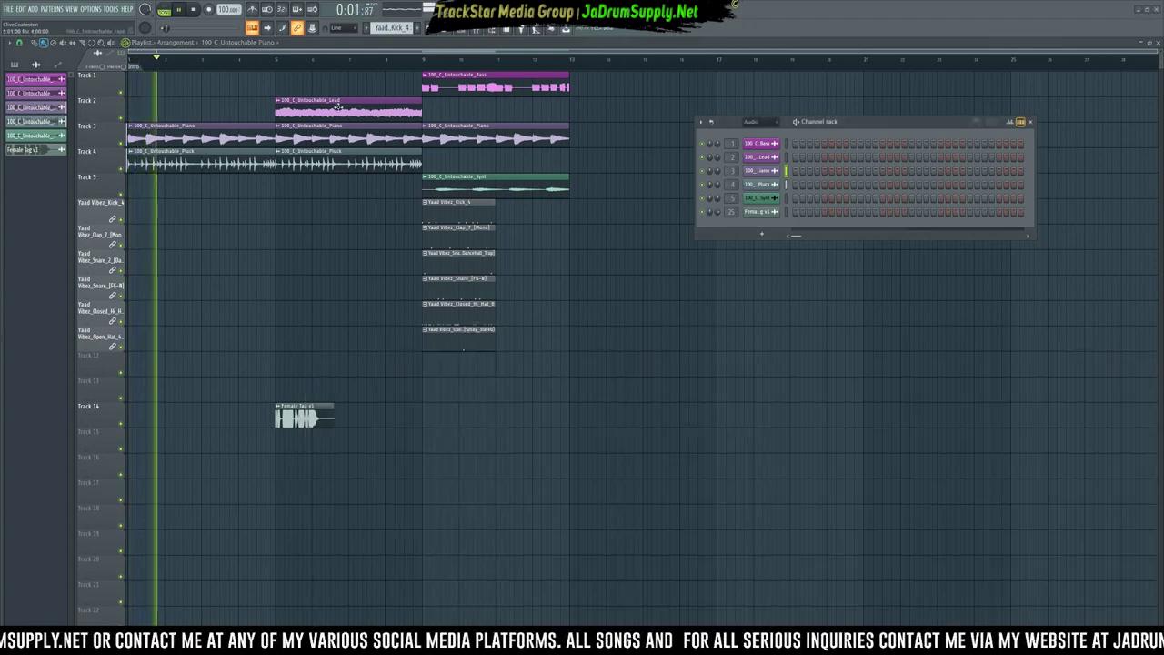
Duplicate the six drum clips to bar 11, delete the first closed hi-hat clip and place its copy at bar 13.
drag(535, 350, 410, 182)
key(ctrl+b)
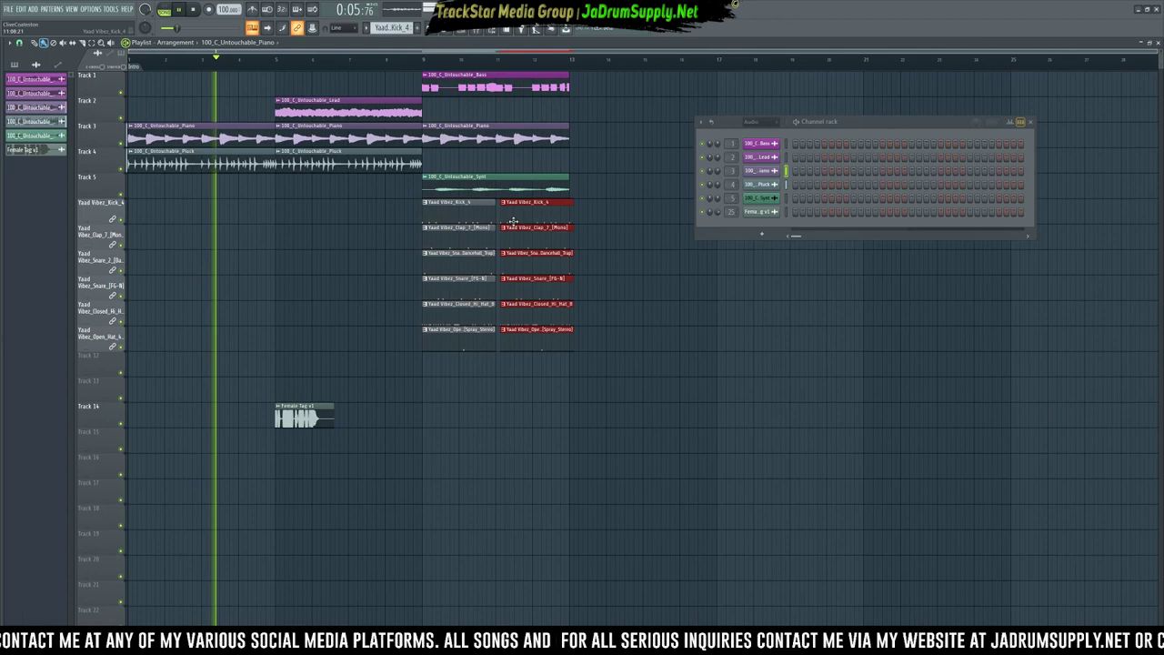
right_click(468, 310)
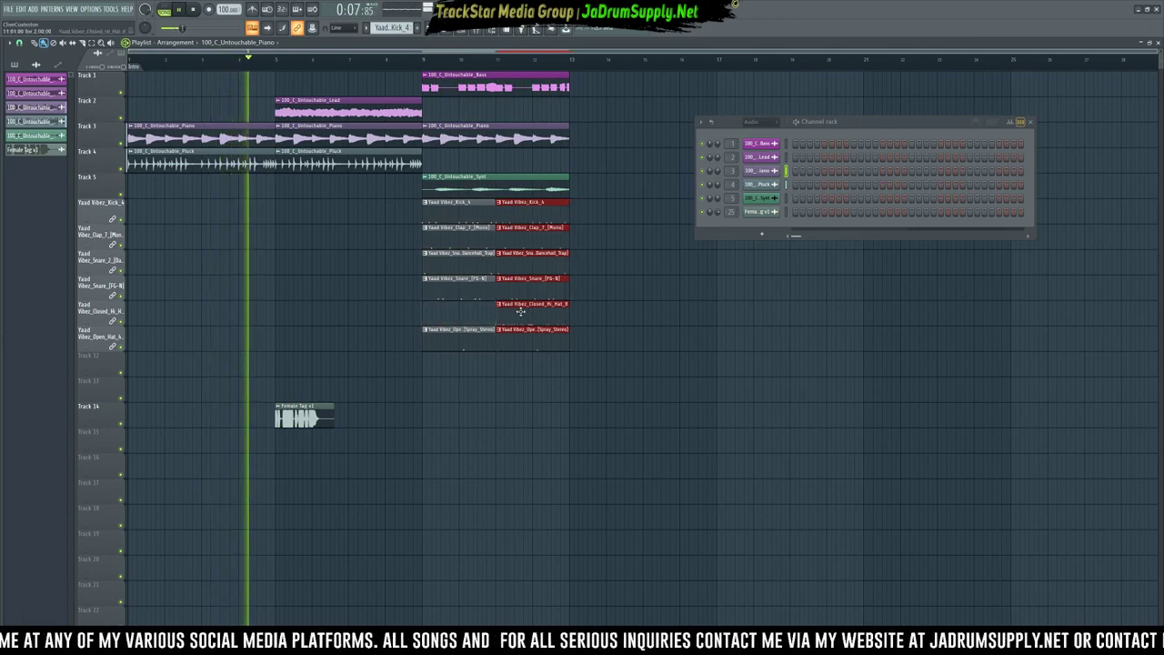
right_click(613, 322)
drag(526, 317, 595, 314)
scroll(452, 72, down, 1)
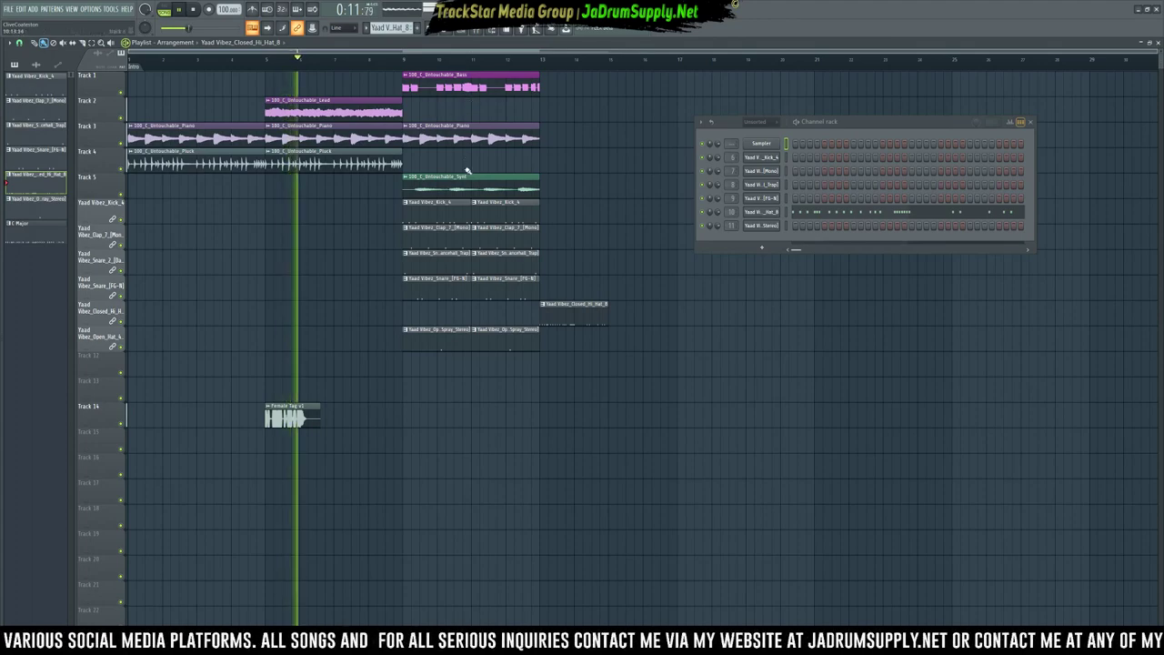
Duplicate the Bass, Piano, Synth and drum clips of bars 9–12 to bar 13, and add a second closed hi-hat clip at bar 15.
drag(537, 375, 406, 80)
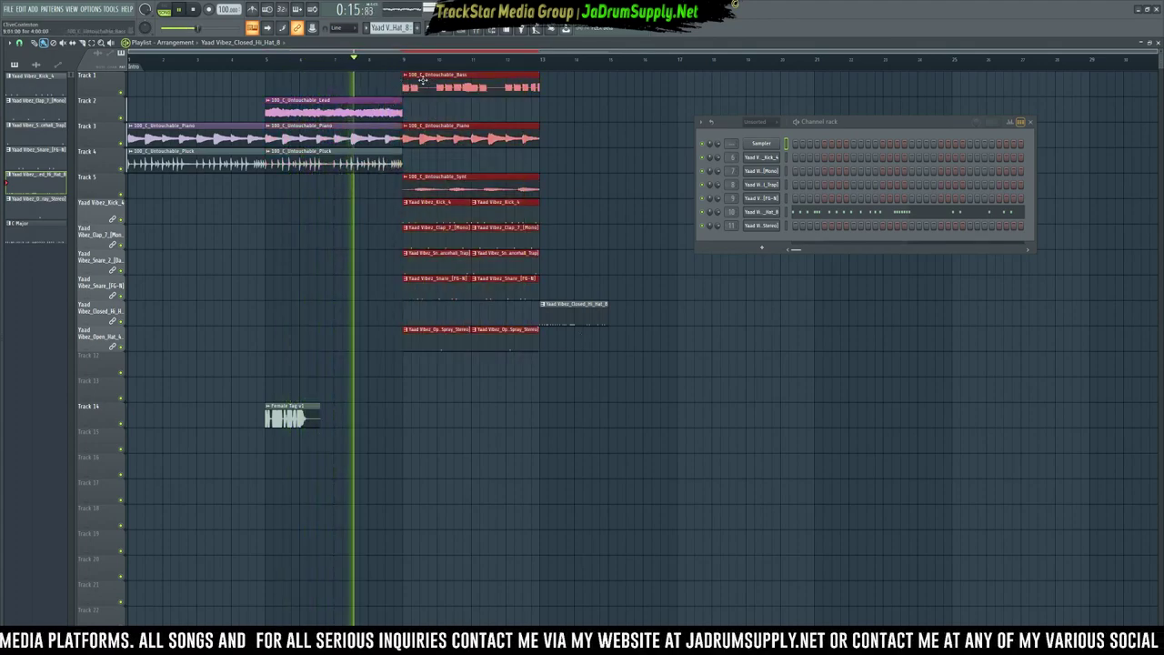
key(ctrl+b)
drag(557, 83, 564, 83)
ctrl+click(665, 319)
drag(597, 312, 596, 312)
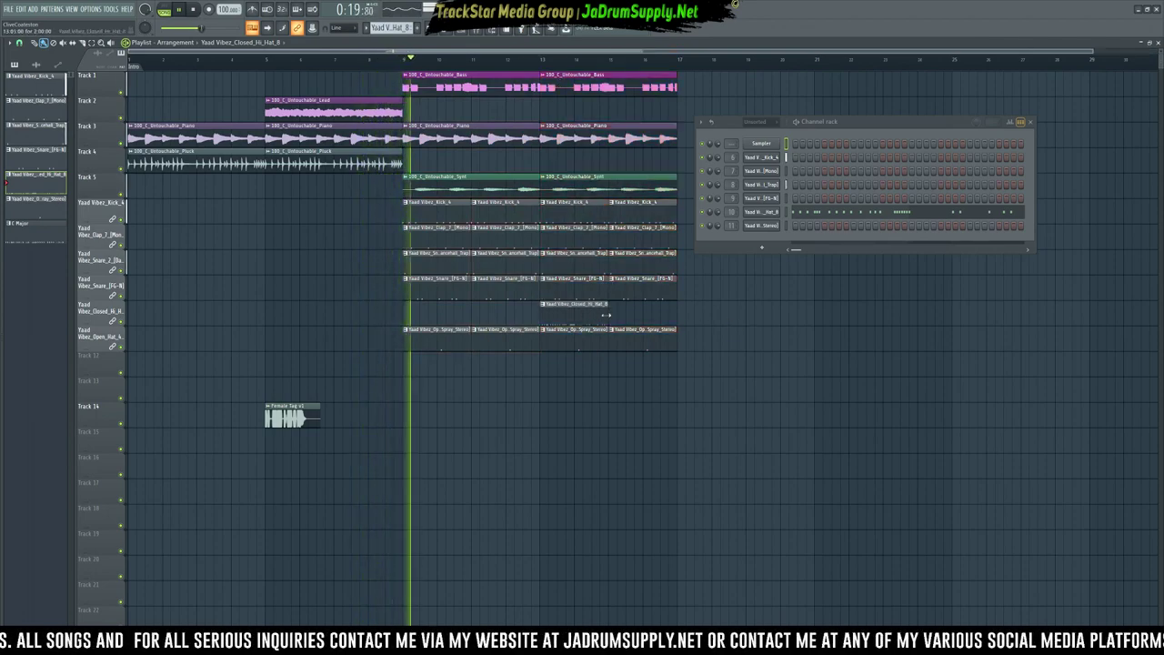
click(614, 317)
Delete the Synth clip at bar 9, move the remaining one to bar 21, close the channel rack and restart playback.
key(space)
right_click(458, 184)
drag(964, 202, 884, 189)
click(1034, 123)
key(space)
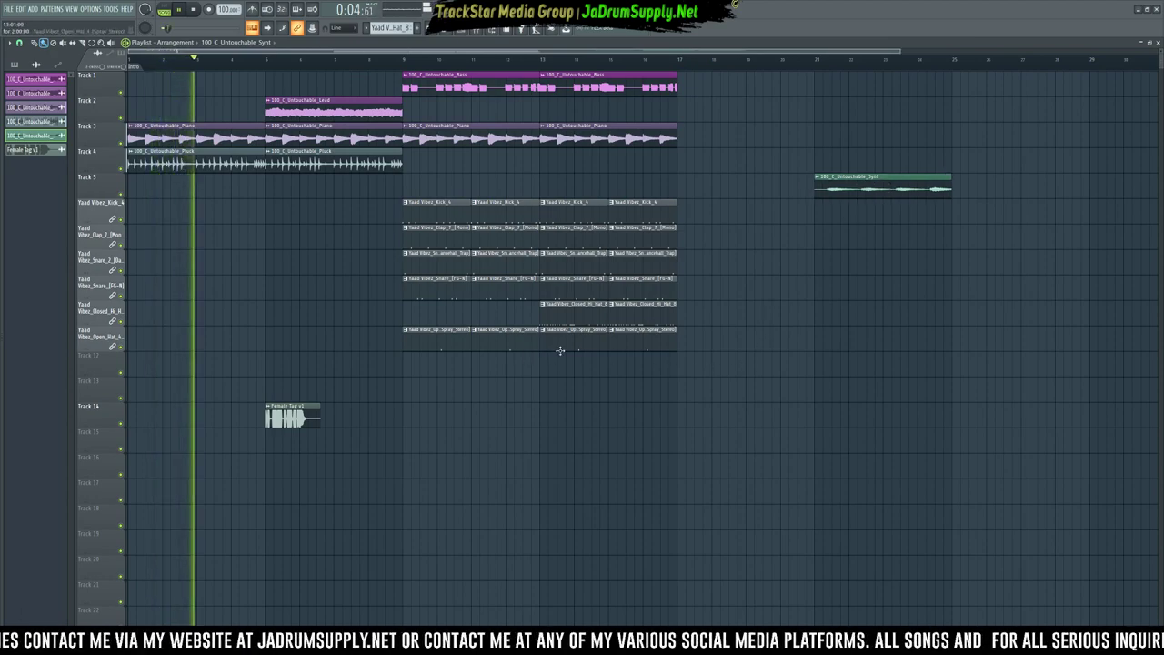
Duplicate the Bass, Piano and drum clips of bars 13–16 to bar 17.
drag(711, 375, 562, 65)
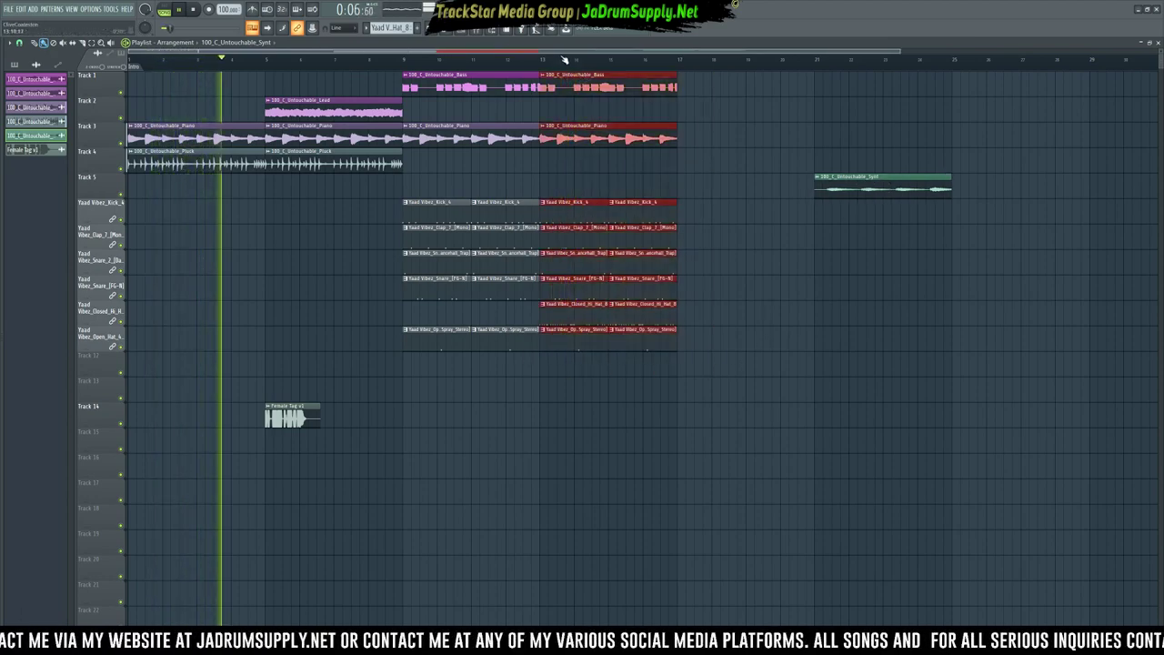
key(ctrl+b)
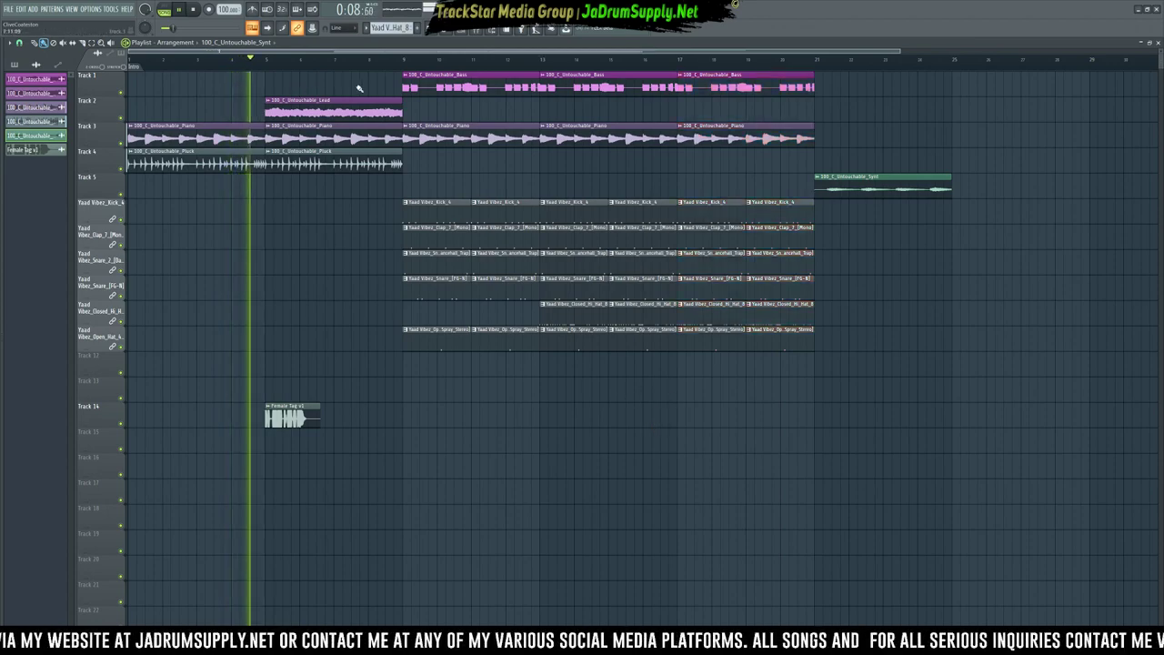
Lock Track 1 to its Bass content and add a Bass clip at bar 5.
click(276, 89)
right_click(284, 82)
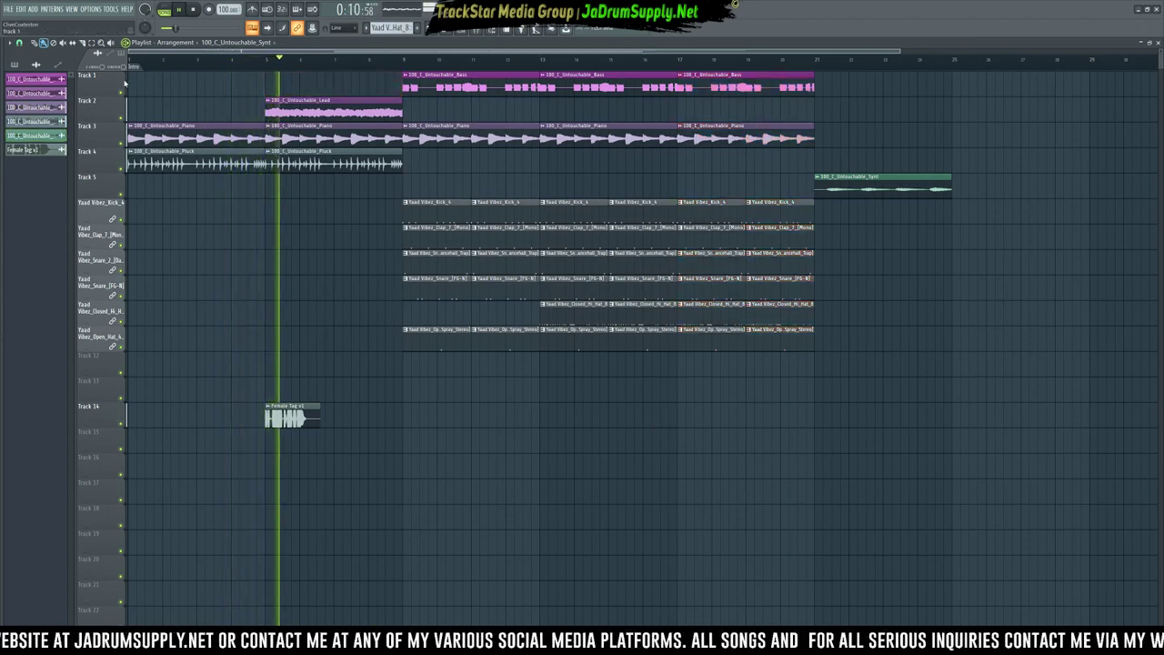
right_click(117, 73)
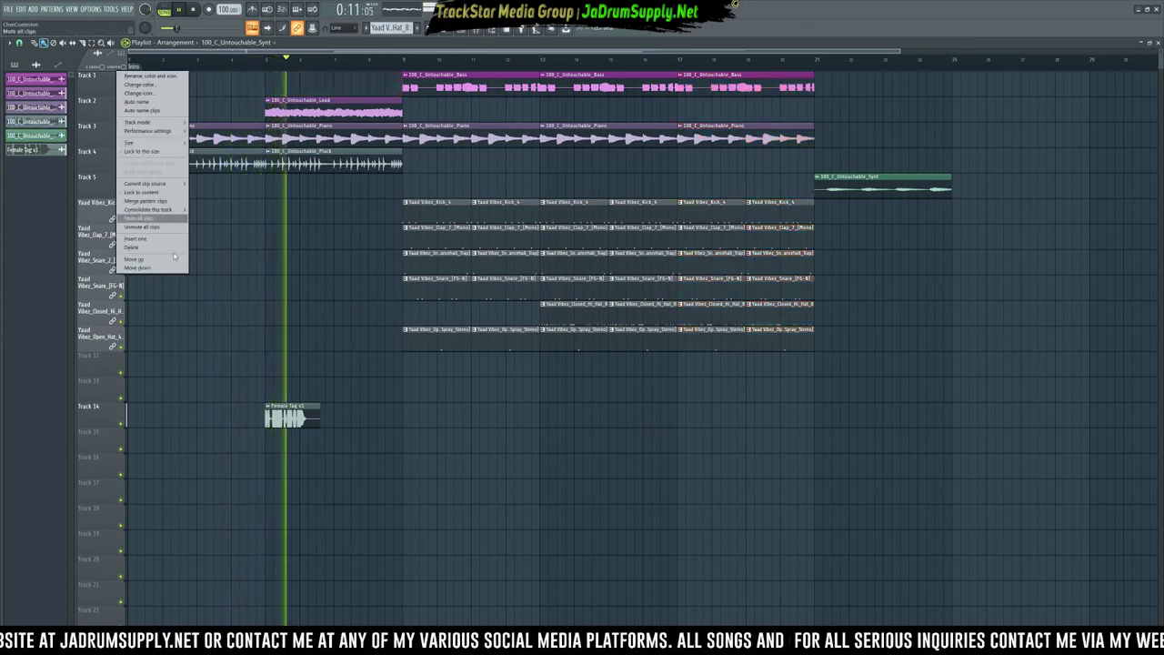
click(149, 192)
click(276, 89)
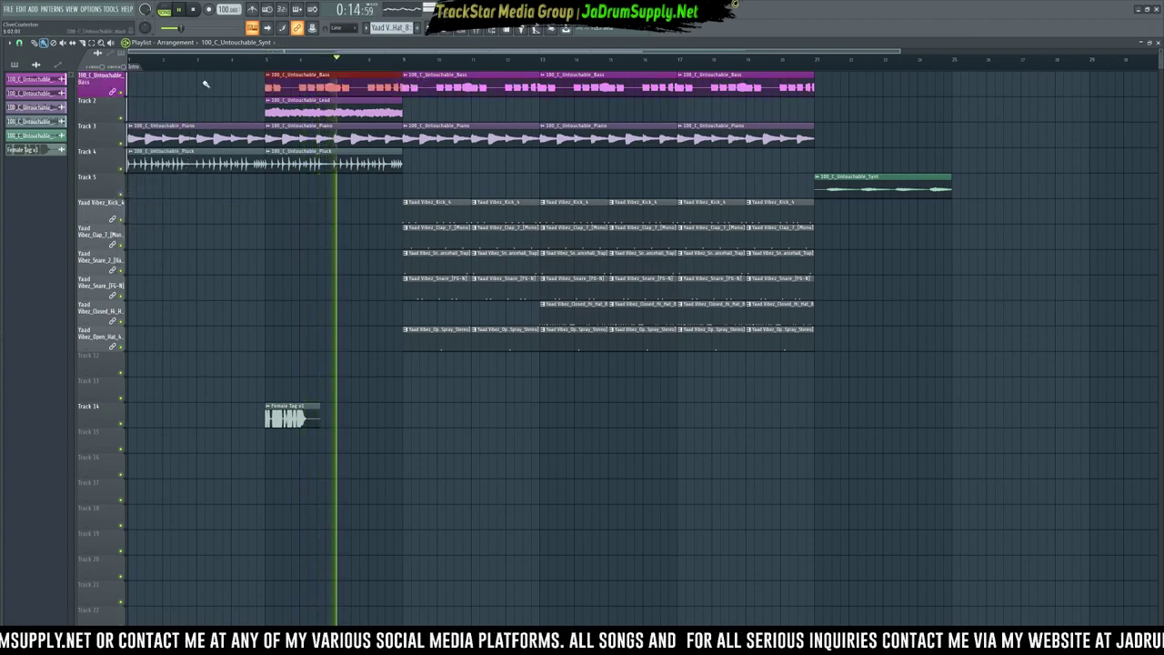
Lock Tracks 2 through 5 to their Lead, Piano, Pluck and Synth content.
right_click(89, 99)
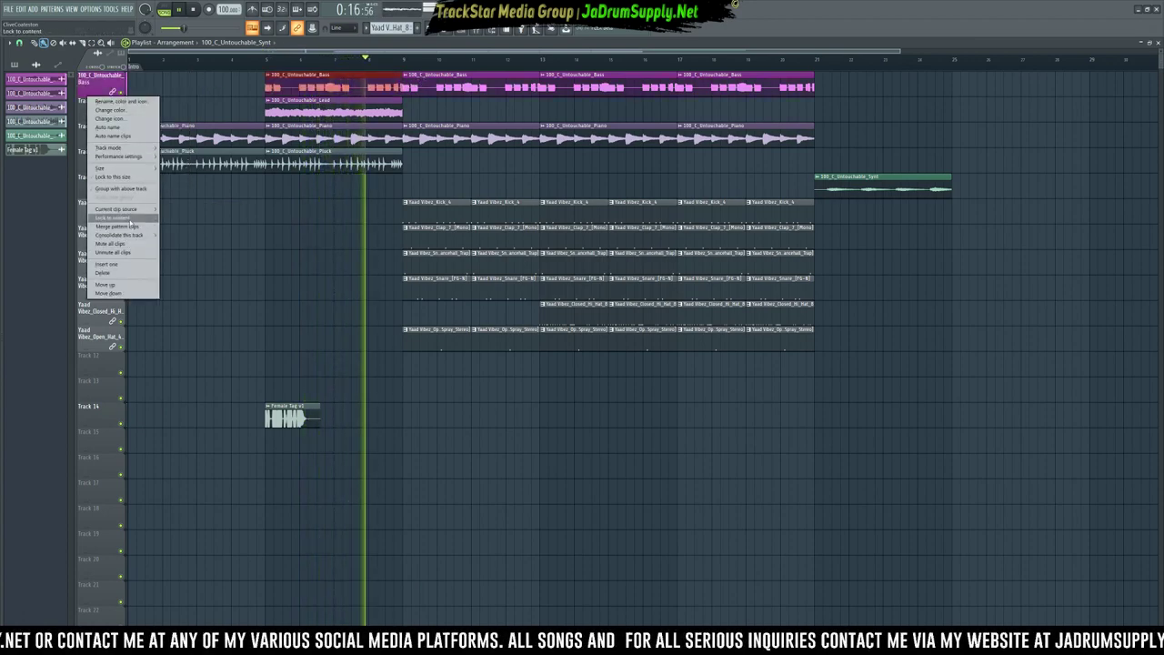
click(118, 217)
right_click(109, 121)
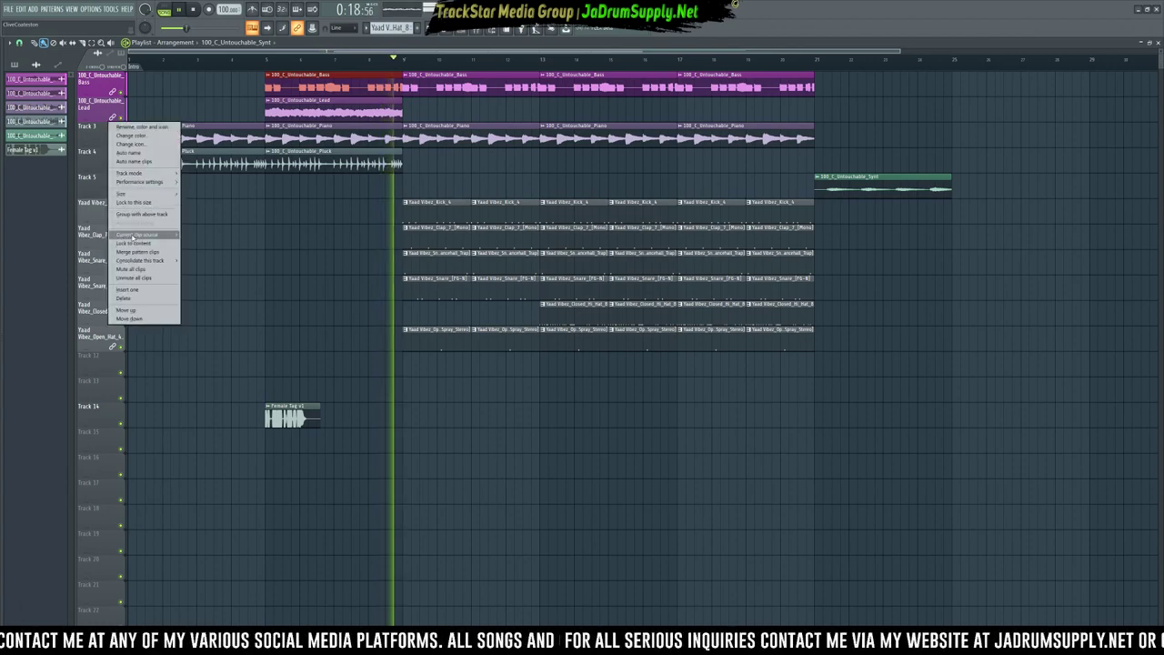
click(151, 246)
right_click(105, 148)
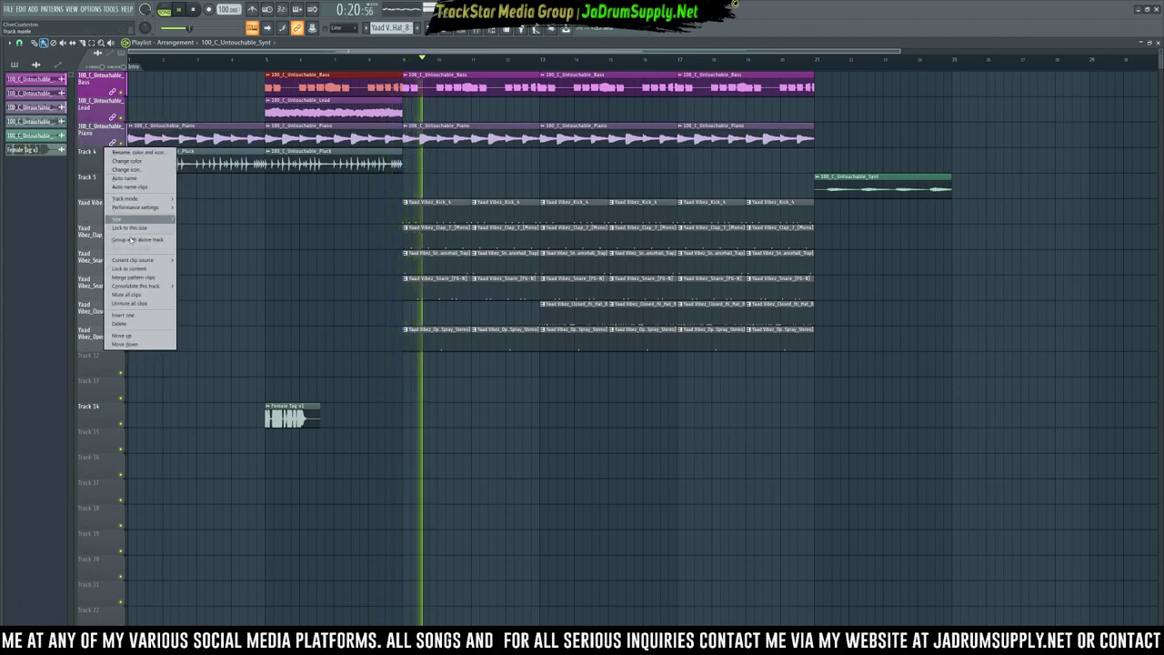
click(136, 268)
right_click(98, 173)
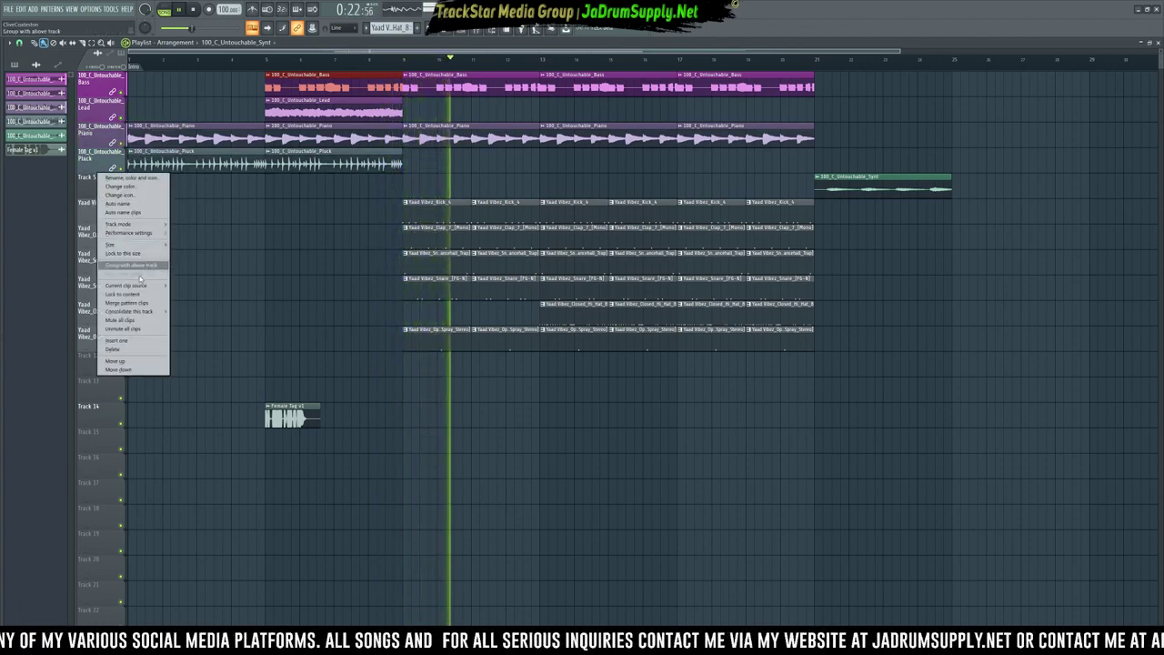
click(140, 297)
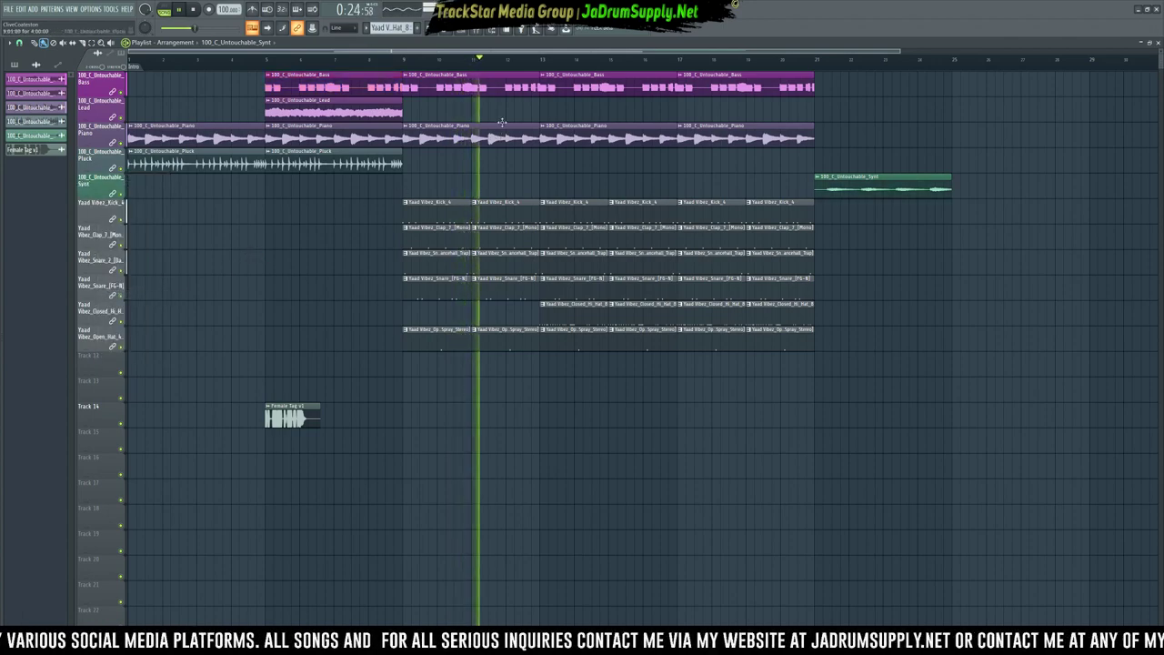
Add a timeline marker named Verse at bar 9.
scroll(356, 73, down, 2)
right_click(334, 67)
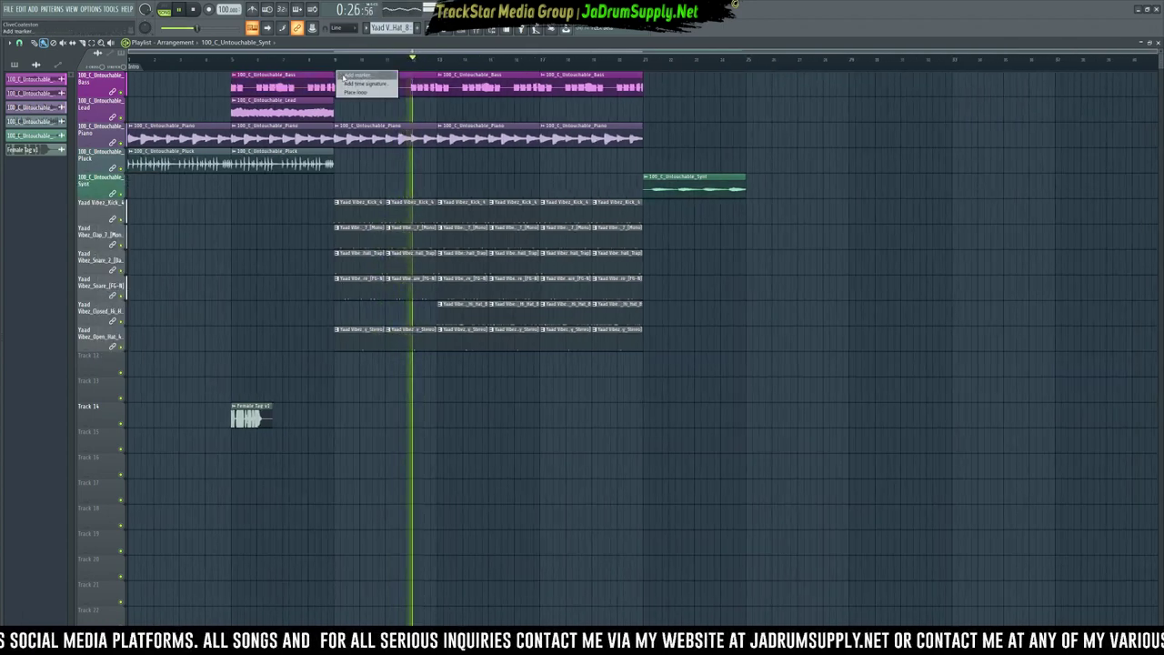
click(343, 78)
text(Verse)
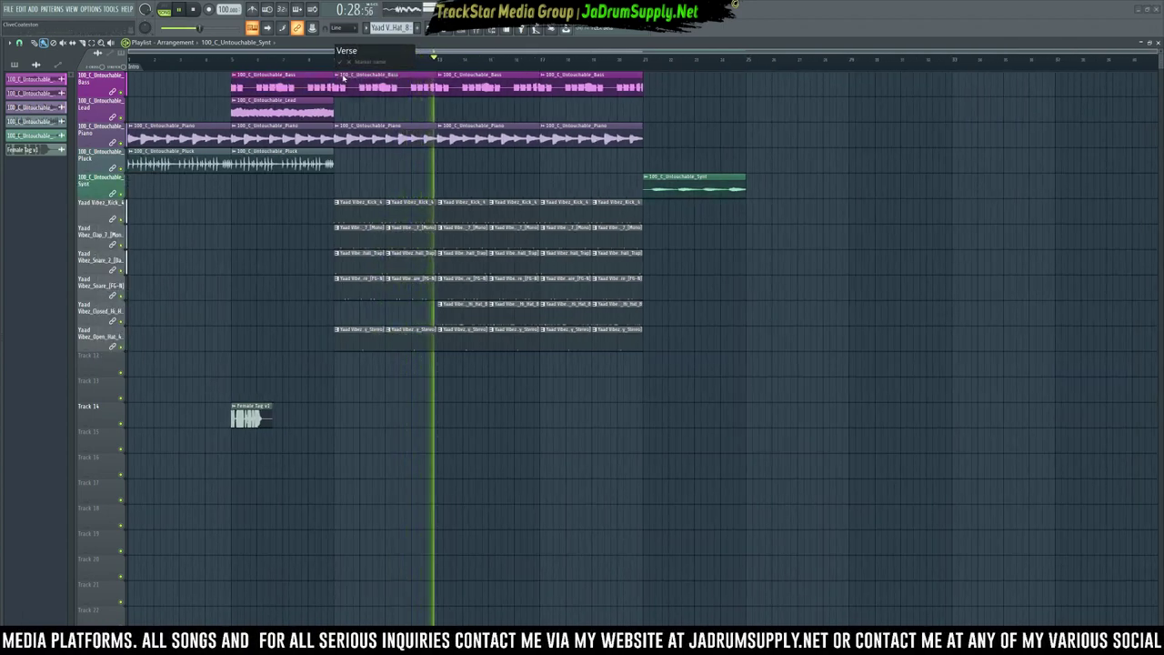
key(Return)
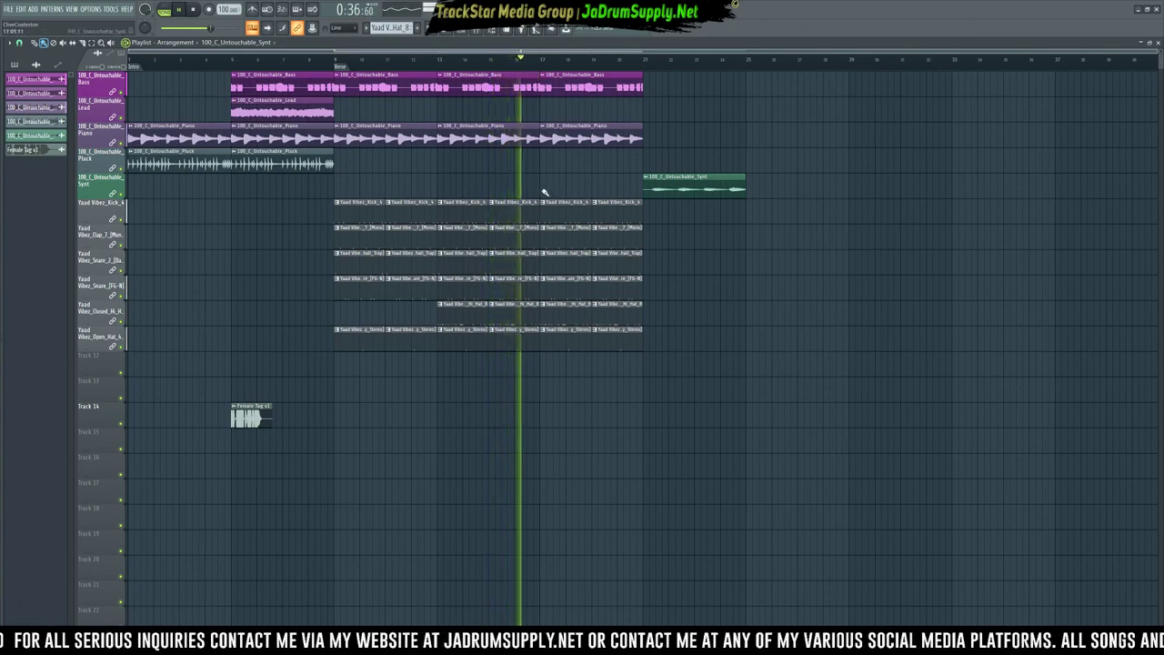
Add a Pluck clip at bar 17 and duplicate the Bass, Piano, Pluck and drum clips of bars 17–20 to bar 21.
click(543, 161)
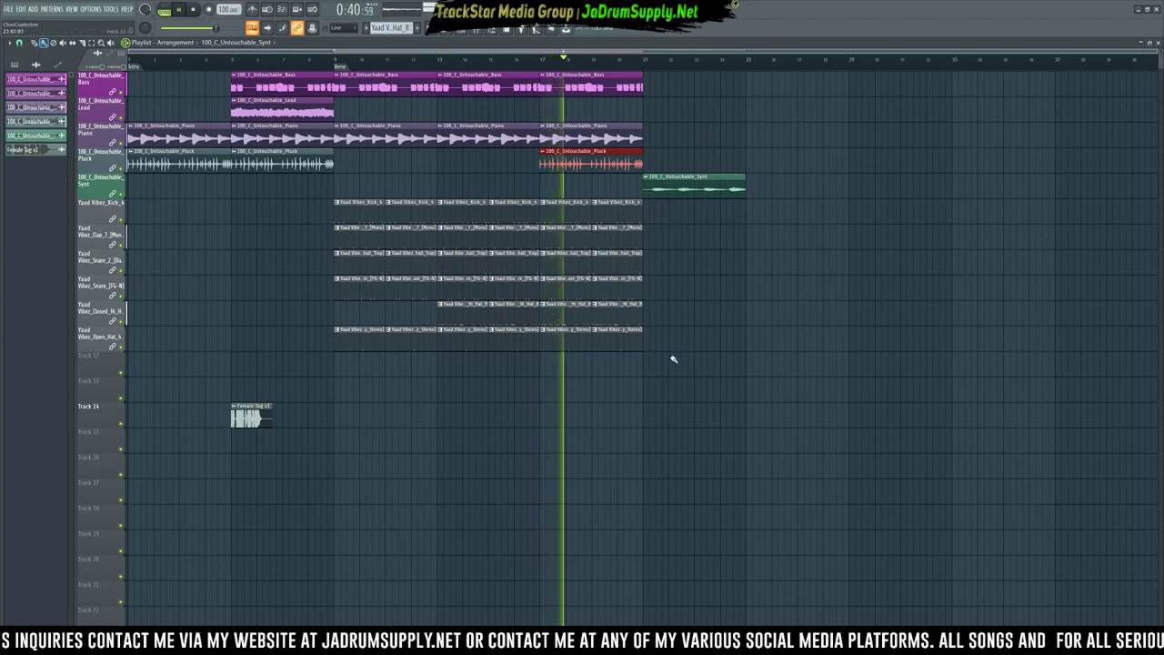
drag(638, 358, 543, 75)
key(ctrl+b)
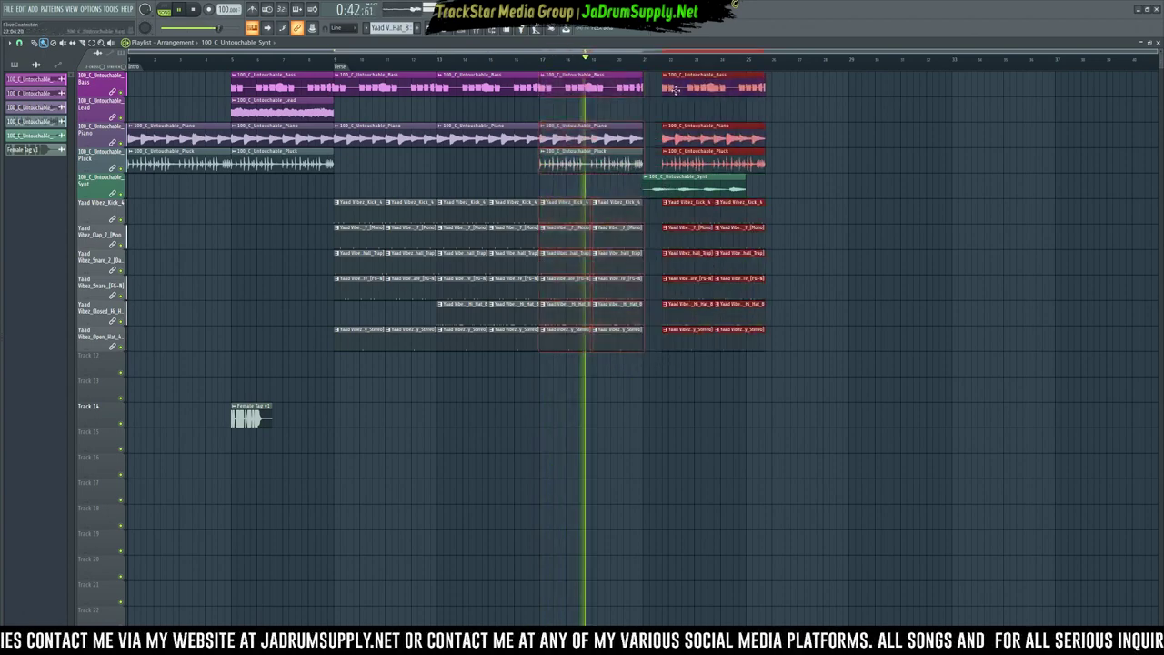
Add Lead clips at bars 17 and 21, and a Pluck clip at bar 13.
click(541, 113)
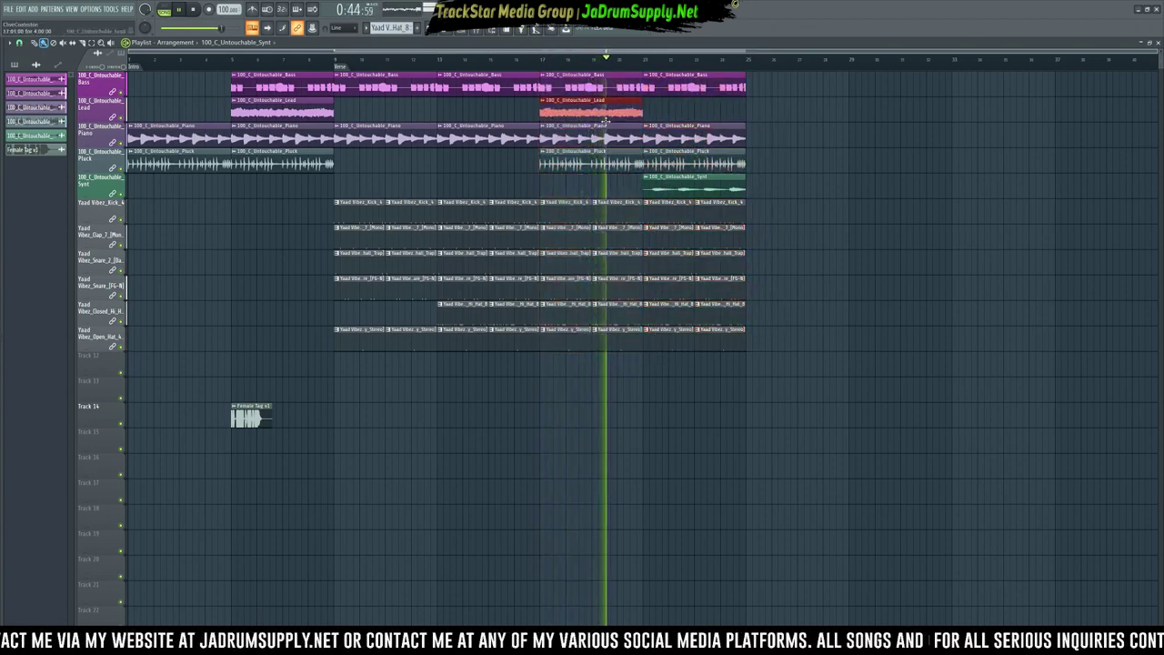
key(ctrl+b)
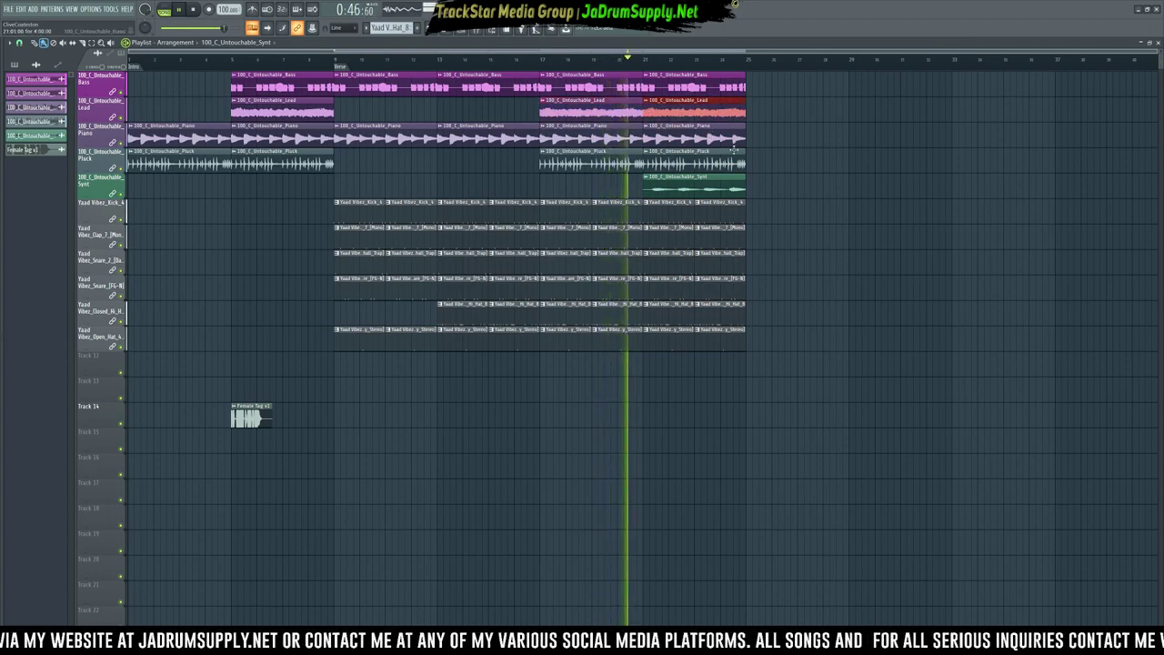
click(465, 164)
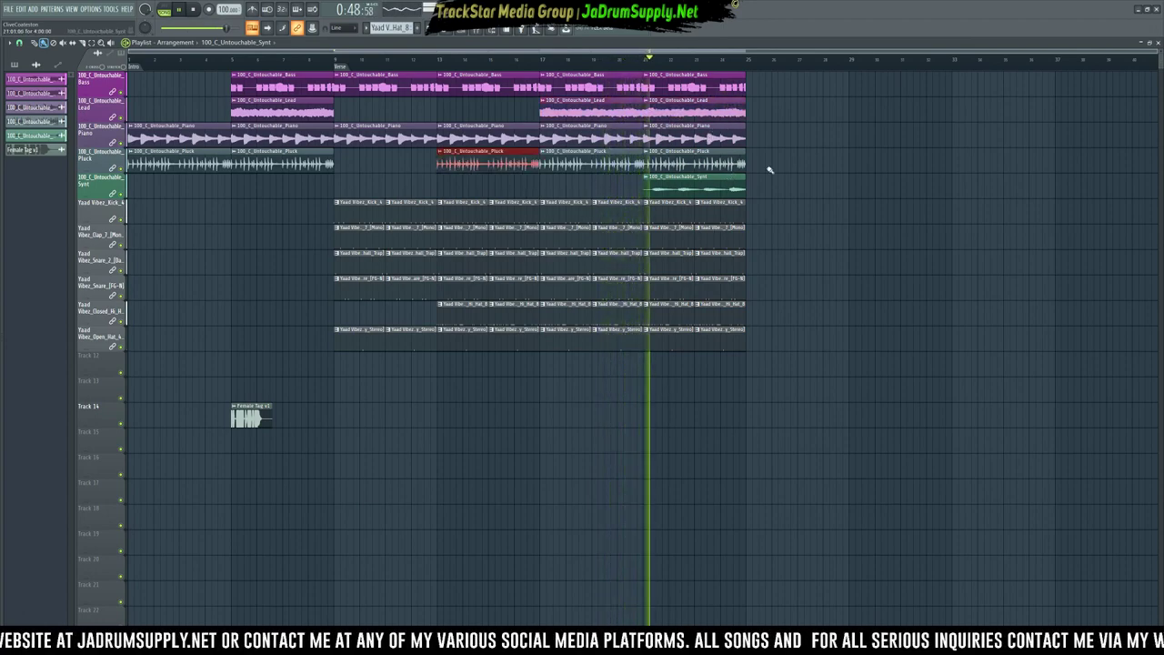
Duplicate all clips of bars 21–24 to bar 25 and add a marker named Chorus at bar 21.
drag(816, 403, 657, 90)
key(ctrl+b)
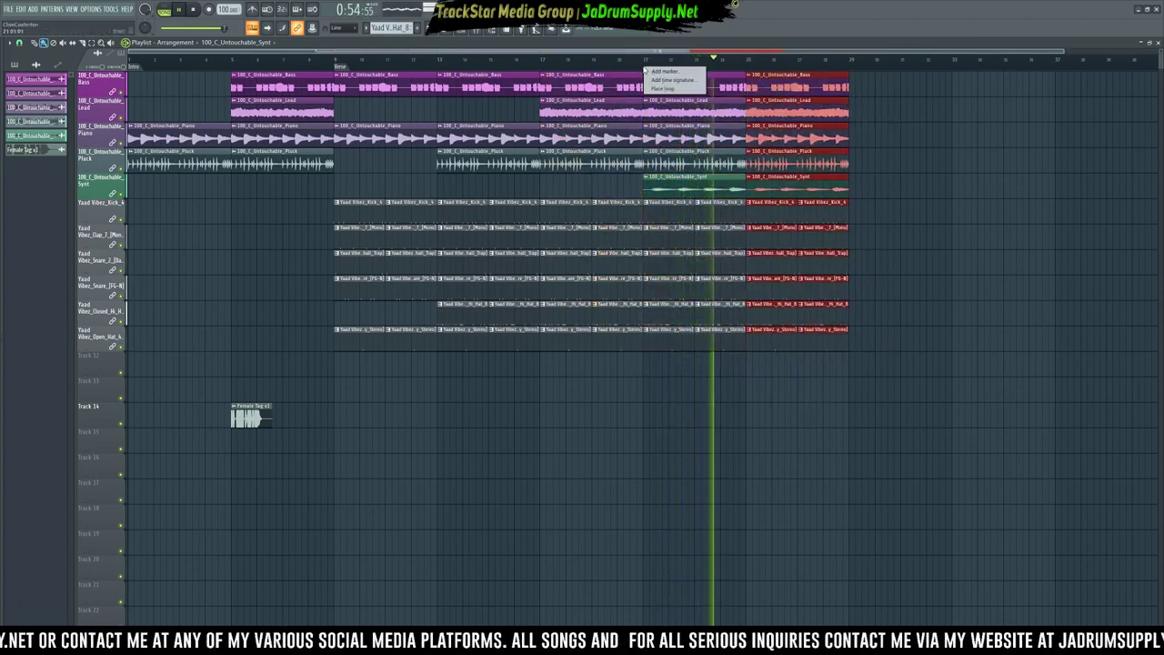
text(s)
key(Return)
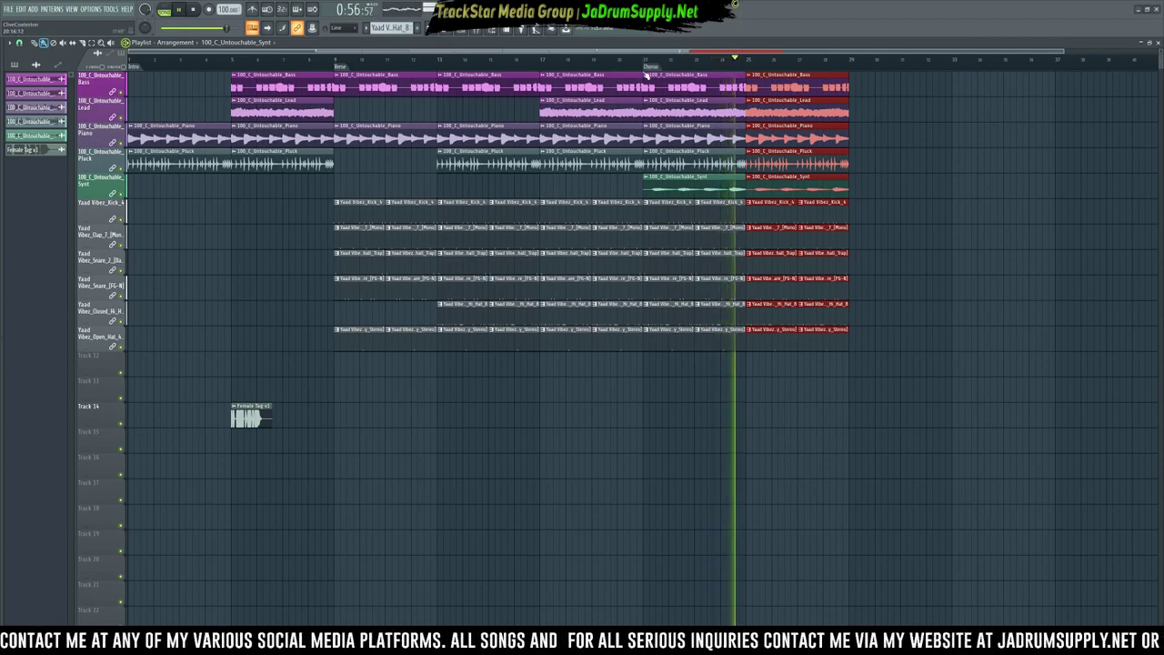
Play from the Verse marker and try the section without its first Piano and Bass clips, then undo the removal.
click(335, 60)
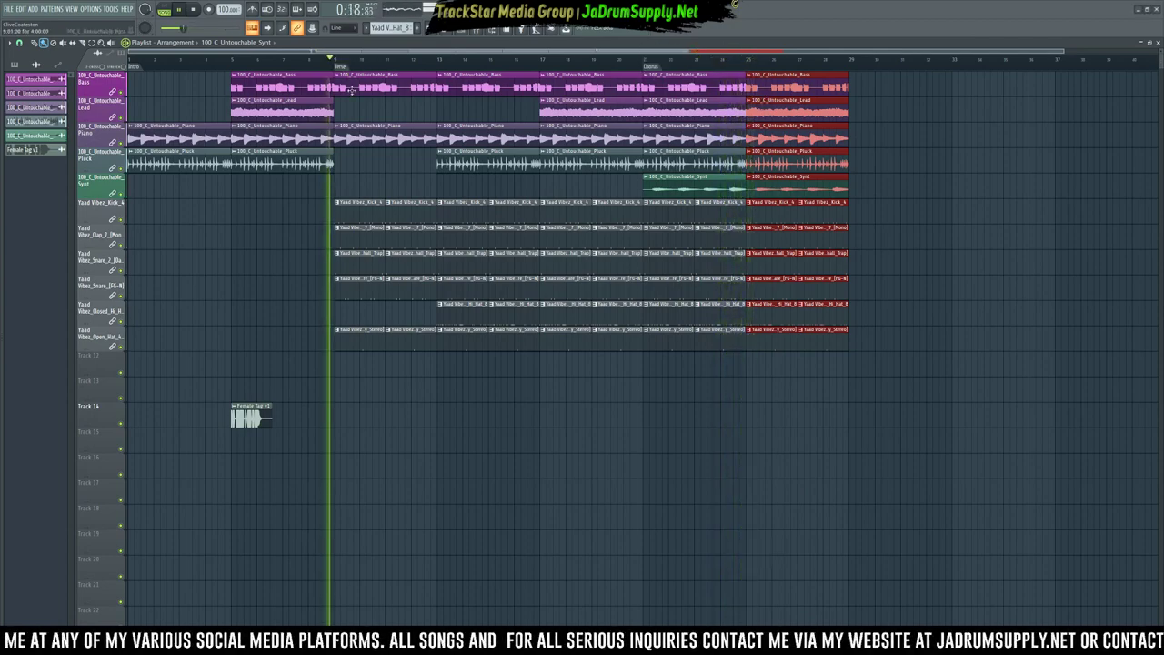
right_click(353, 138)
right_click(378, 86)
key(ctrl+z)
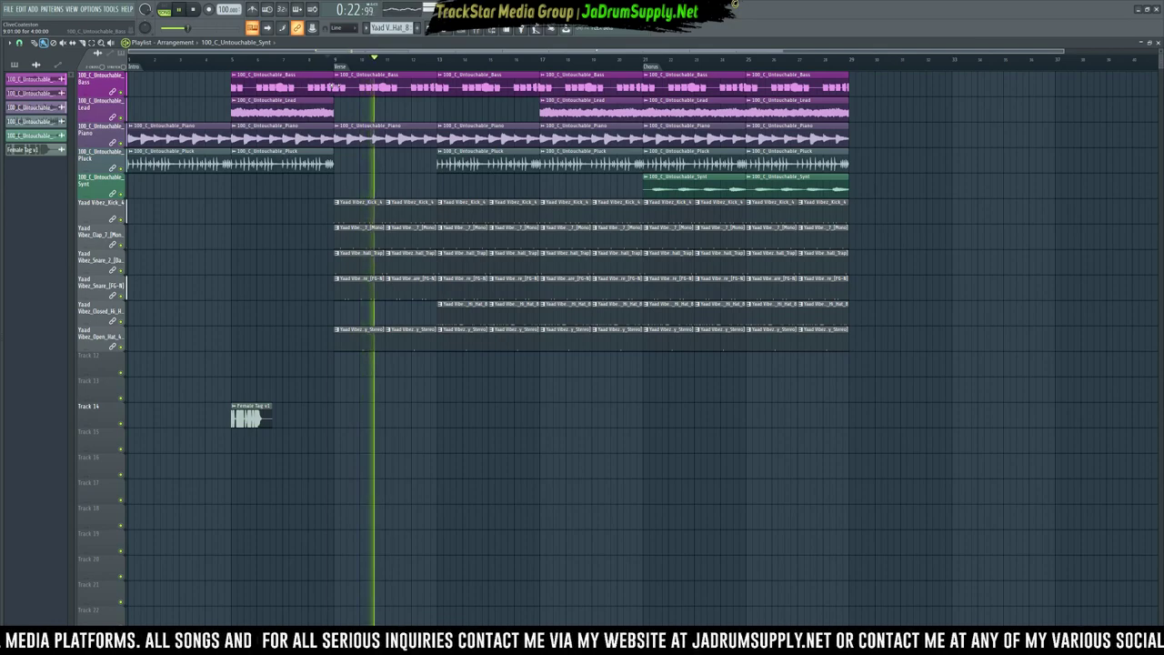
Play from bar 9 and trim the Bass and drum clips ending at bar 13 by half a bar, leaving the Piano clip out.
click(334, 60)
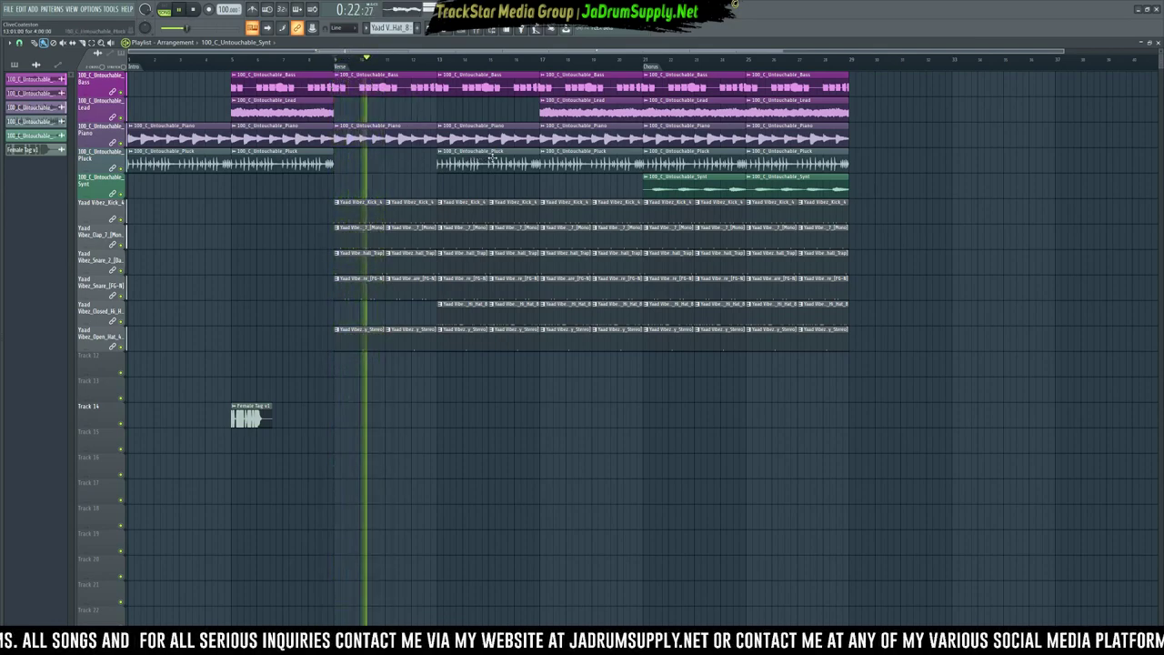
drag(428, 72, 437, 336)
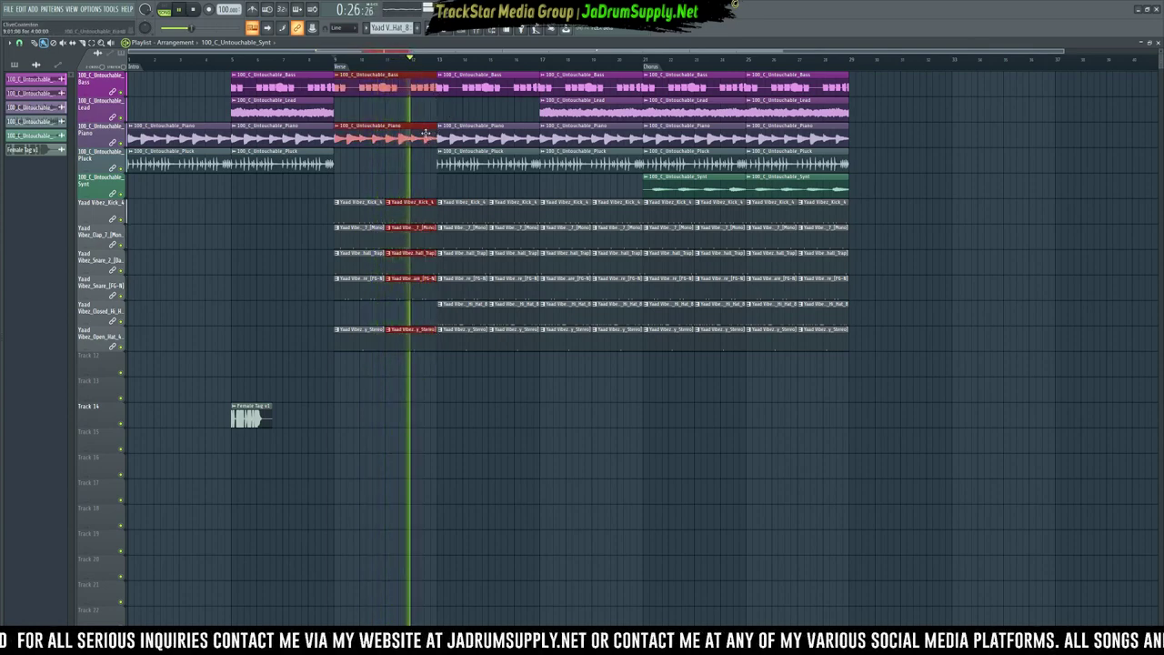
drag(436, 88, 424, 88)
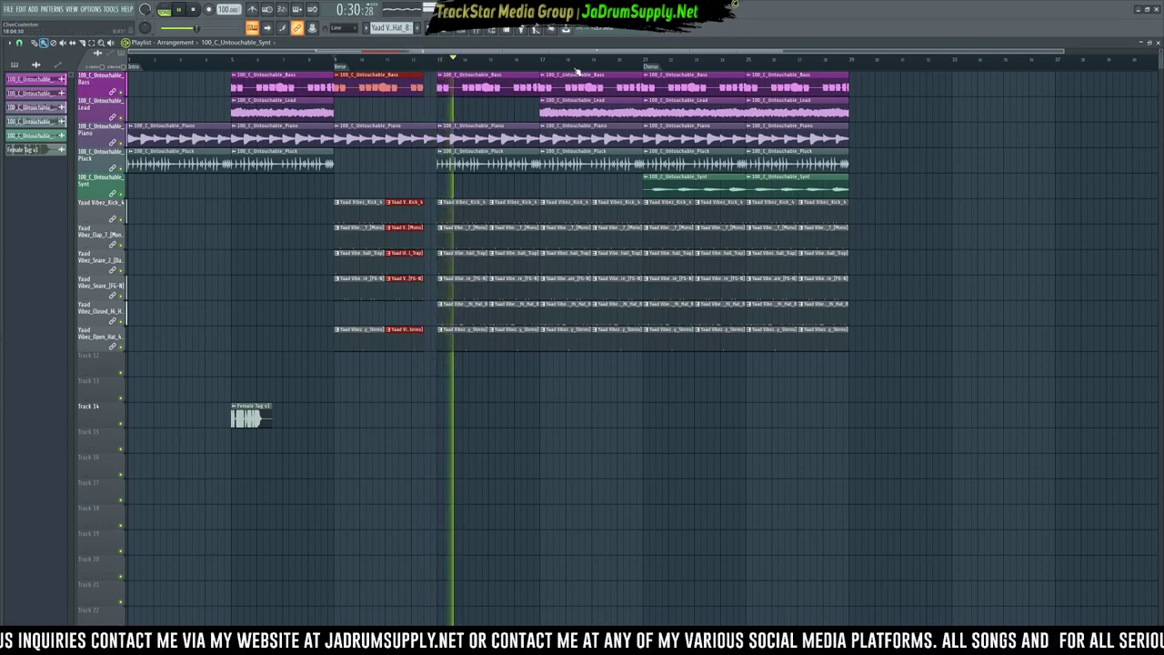
Move the Female Tag v1 clip up to the first empty track below the Open Hat and lock that track to its content.
scroll(582, 66, down, 1)
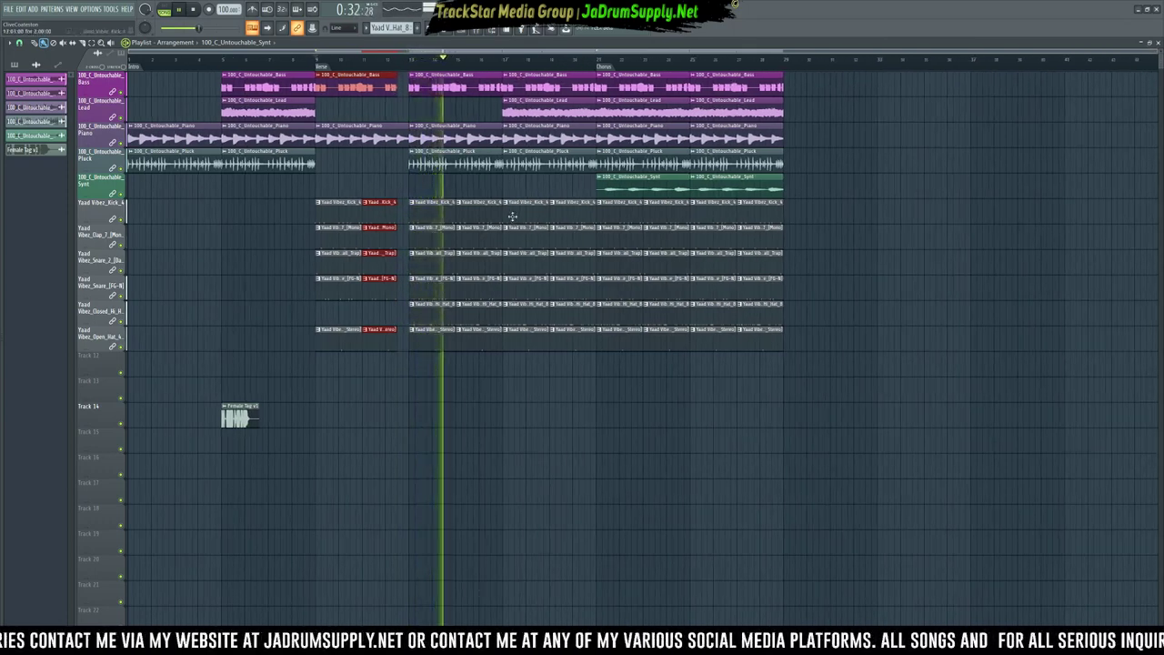
drag(234, 414, 233, 362)
right_click(91, 357)
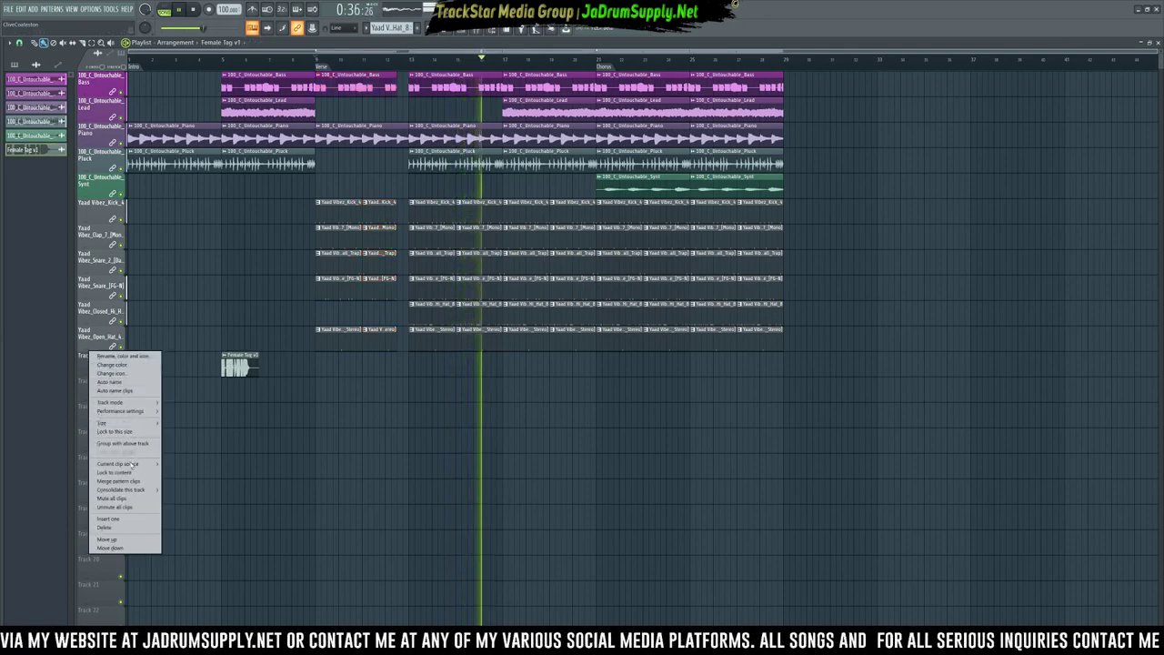
click(118, 475)
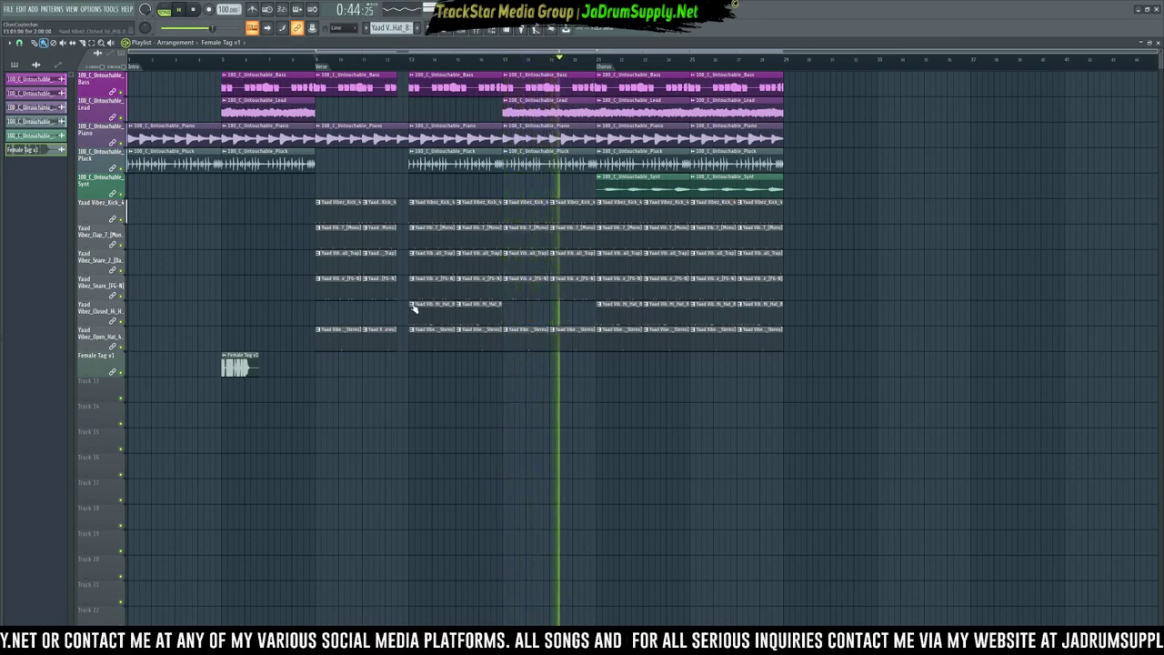
Add a short Closed Hi Hat pickup clip just before bar 13.
click(361, 316)
drag(358, 316, 381, 309)
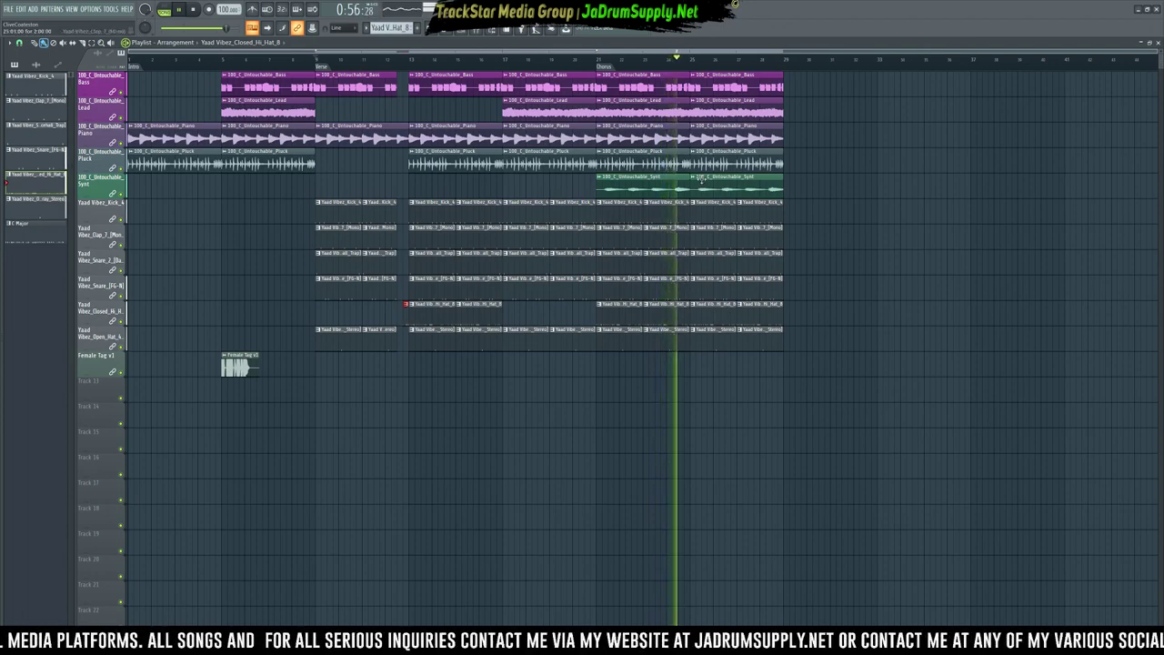
Trim the drum clips ending at bar 29 by one bar and the last Synth clip by about three quarters of a bar.
scroll(639, 67, up, 2)
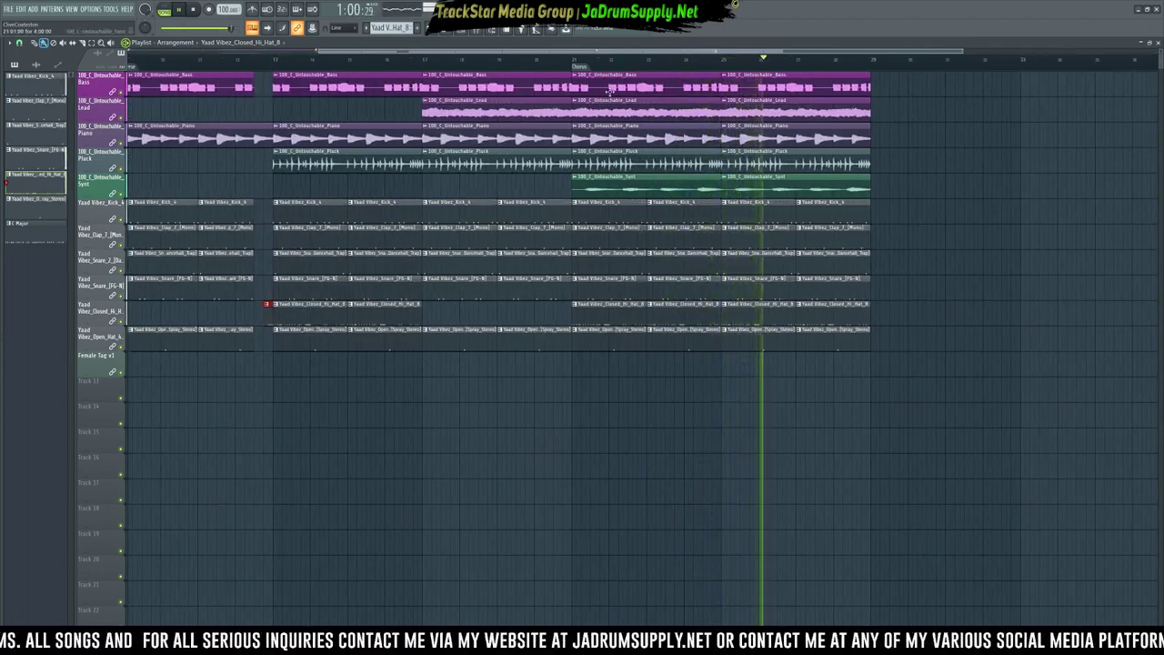
scroll(673, 300, down, 1)
drag(930, 350, 804, 216)
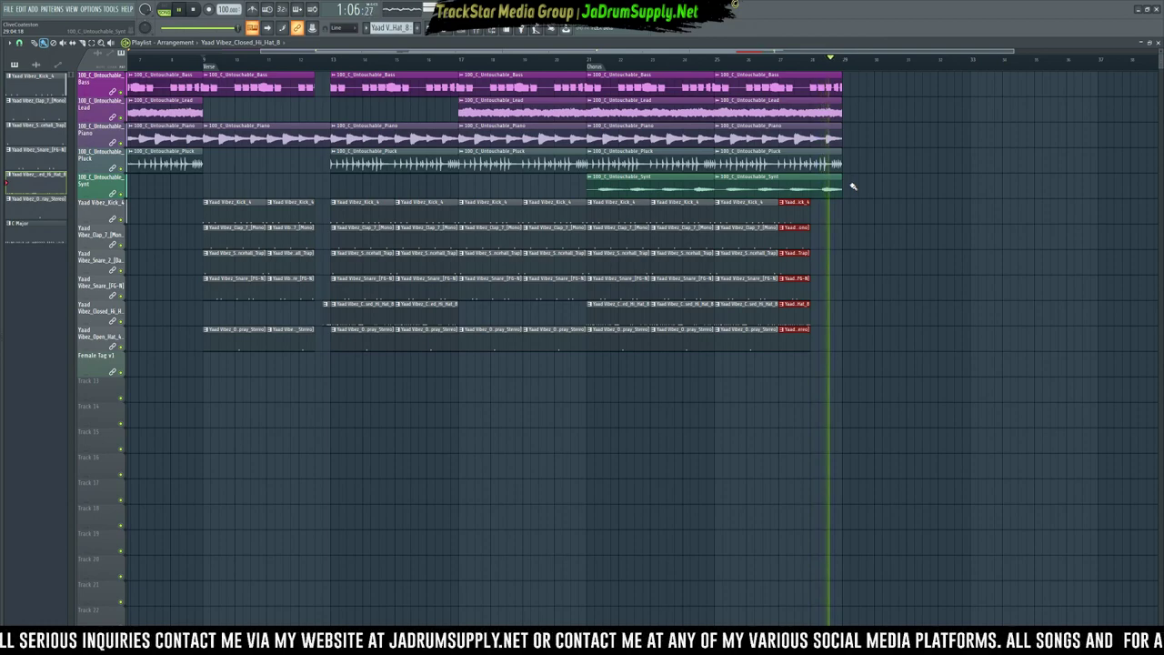
mouse_move(837, 187)
mouse_down()
mouse_move(805, 187)
mouse_move(817, 183)
mouse_up()
ctrl+click(863, 224)
Duplicate the Verse clips of bars 9–20 to bar 29 and add a marker named Verse at bar 29.
scroll(647, 64, down, 2)
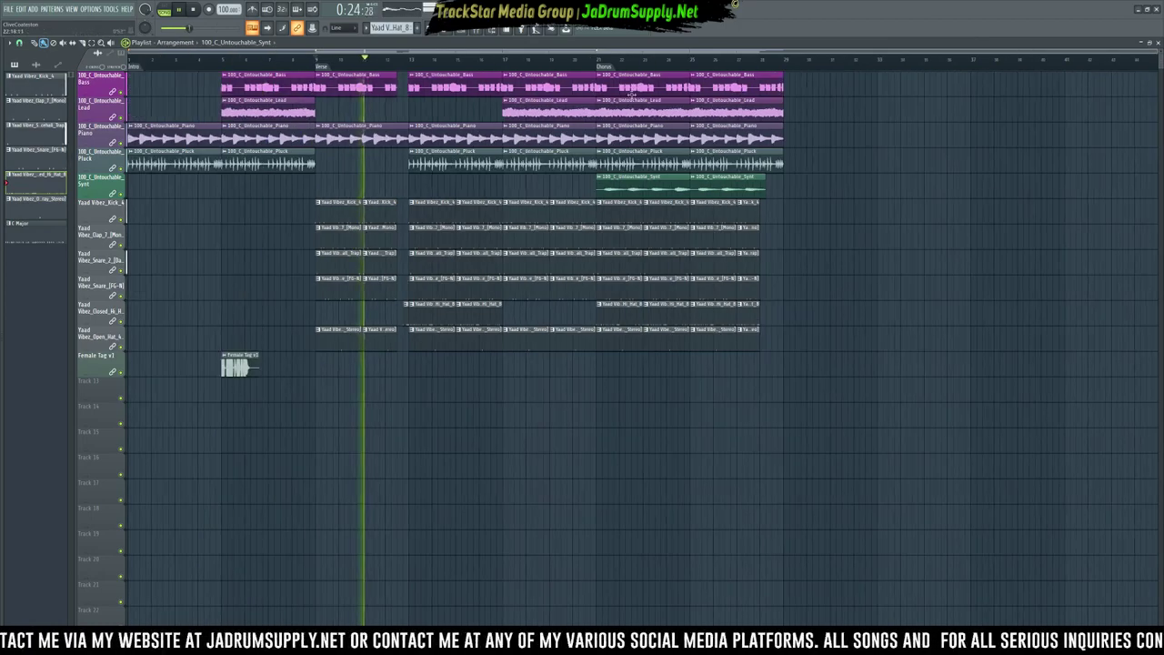
double_click(324, 67)
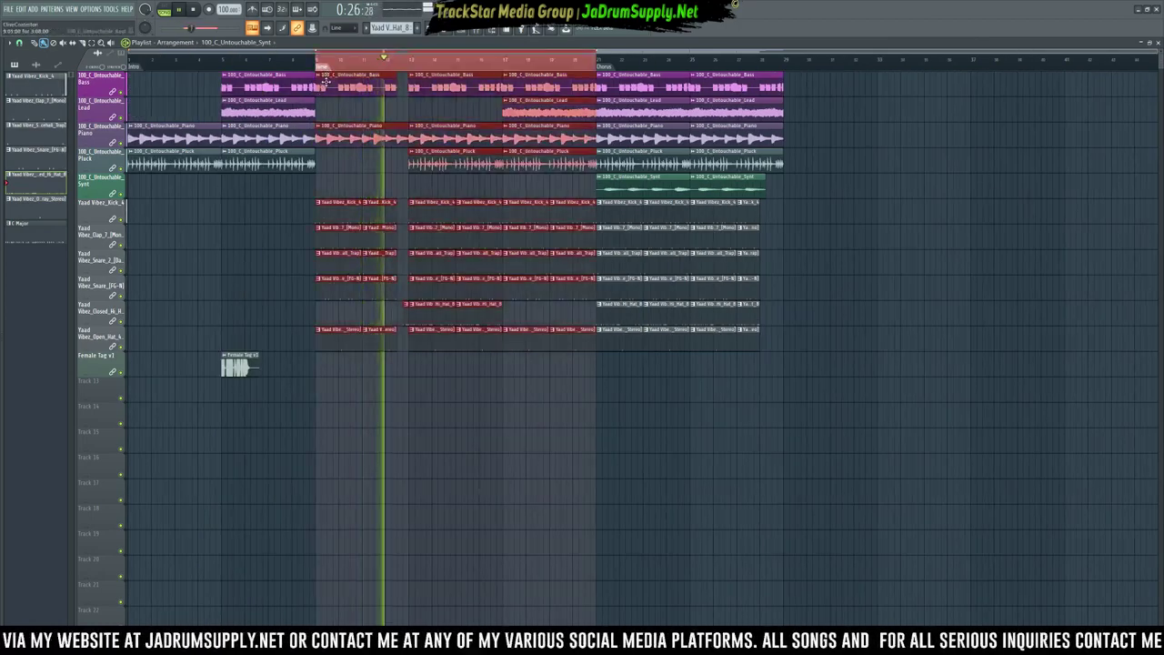
drag(325, 75, 793, 79)
right_click(786, 68)
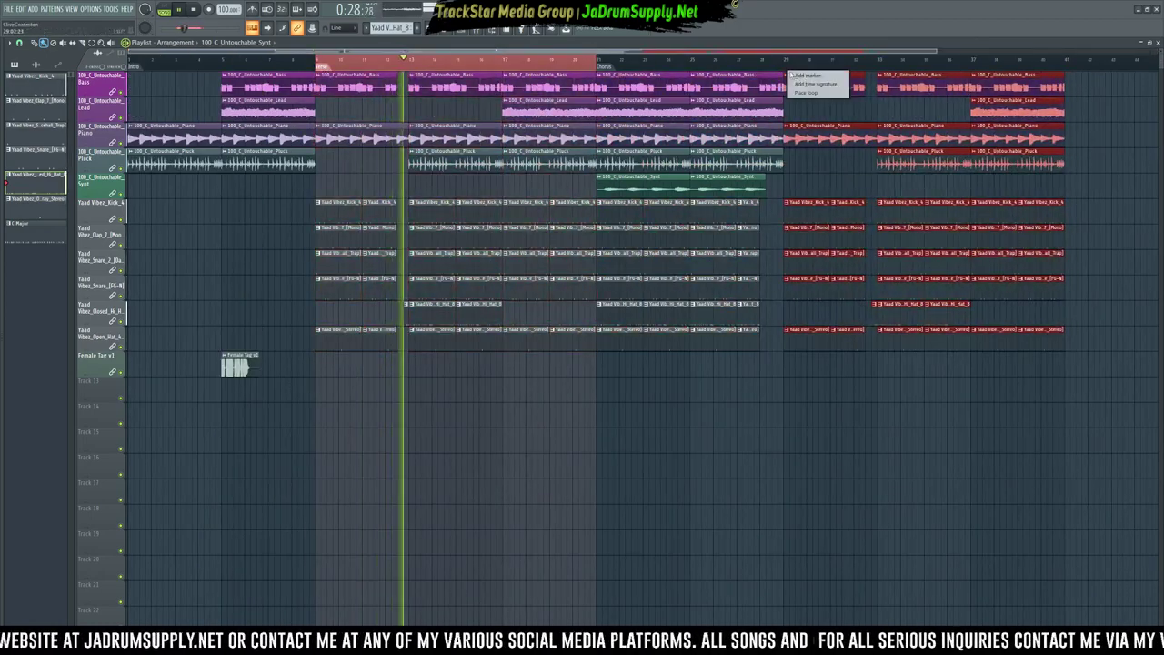
click(795, 76)
text(Choru)
key(BackSpace)
key(BackSpace)
key(BackSpace)
key(BackSpace)
key(BackSpace)
text(Verse)
key(Return)
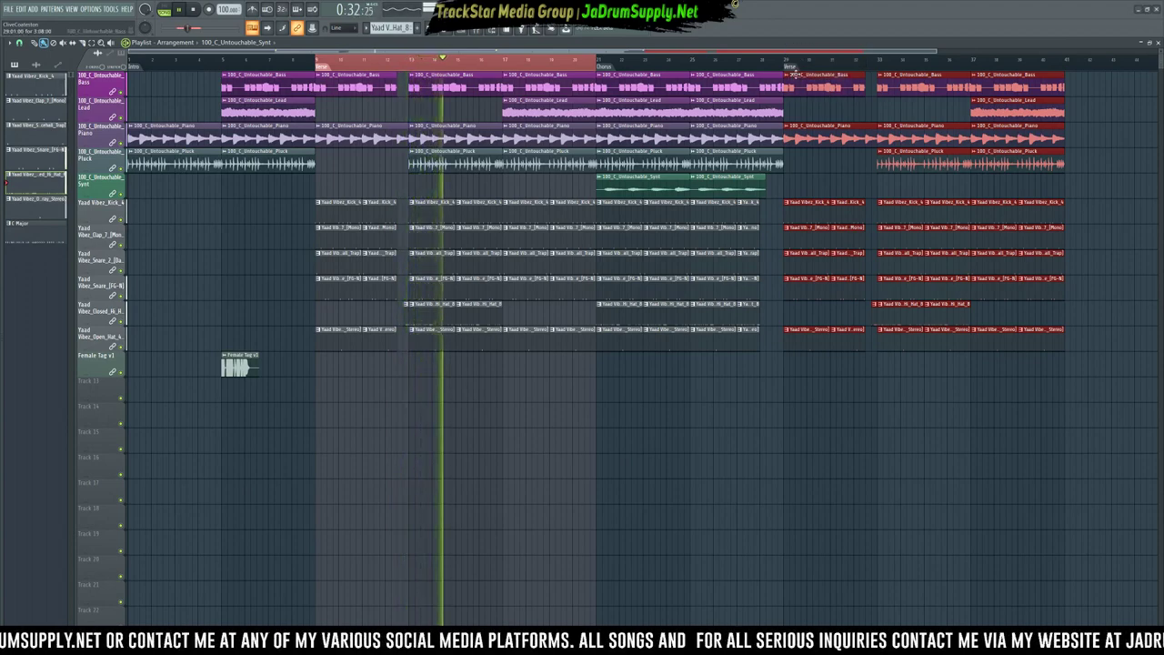
Add a marker named Chorus at bar 41 and duplicate the Chorus clips of bars 21–28 to that marker.
scroll(845, 73, down, 2)
right_click(869, 68)
click(878, 76)
text(Chorus)
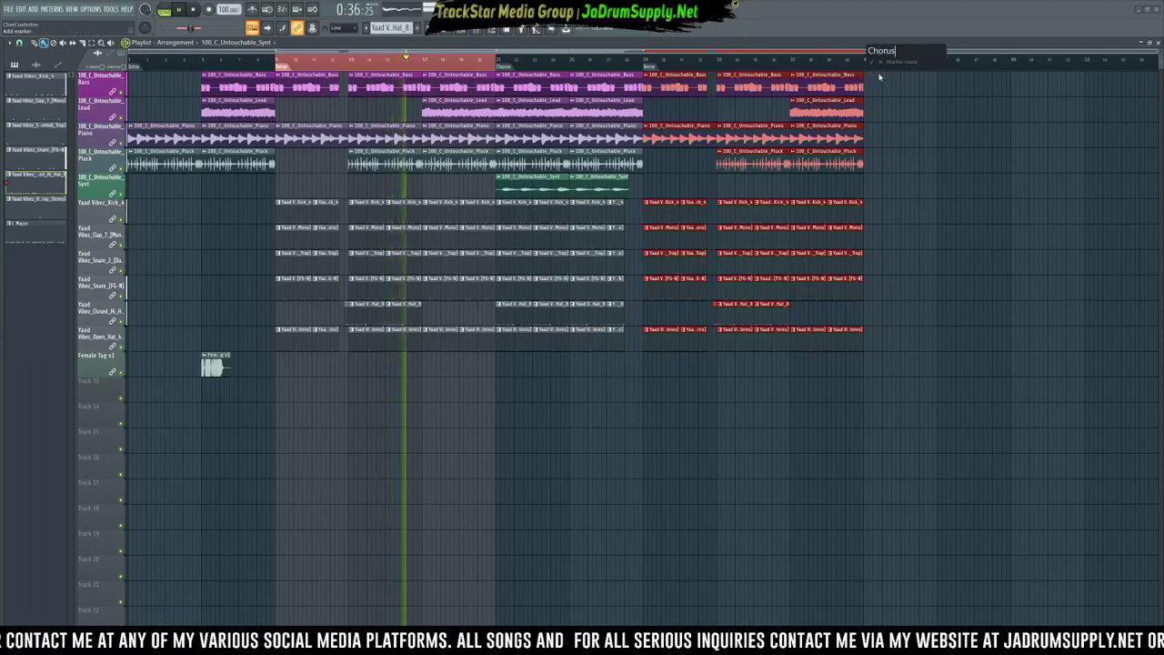
key(Return)
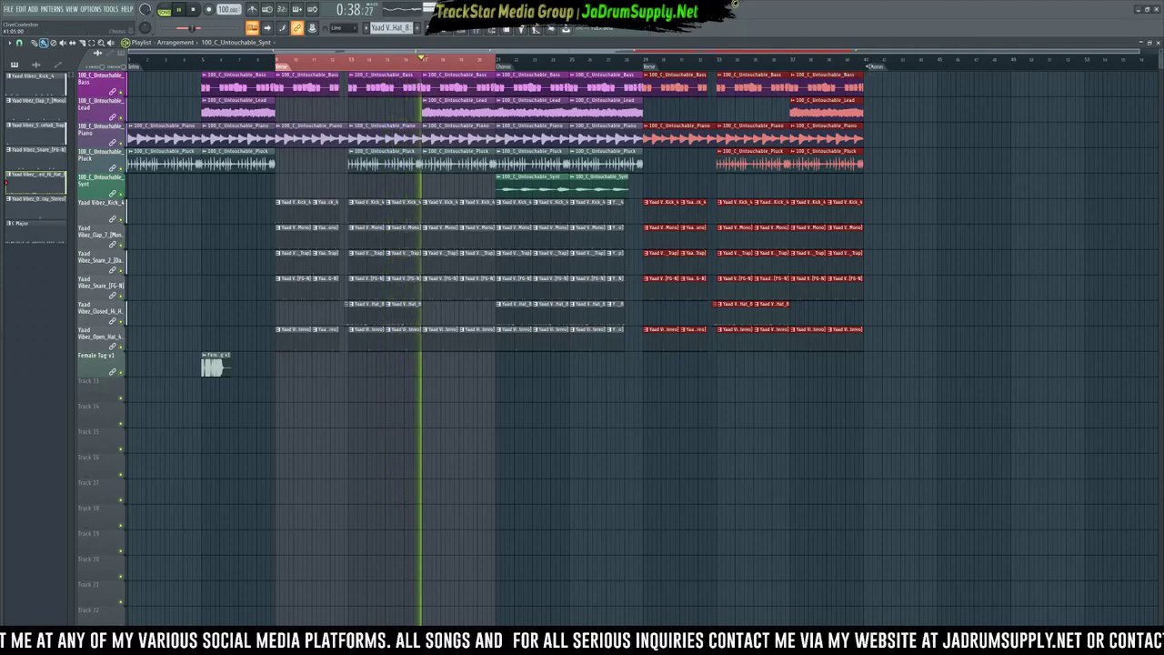
click(505, 67)
mouse_move(541, 76)
mouse_down()
mouse_move(967, 76)
mouse_move(909, 74)
mouse_up()
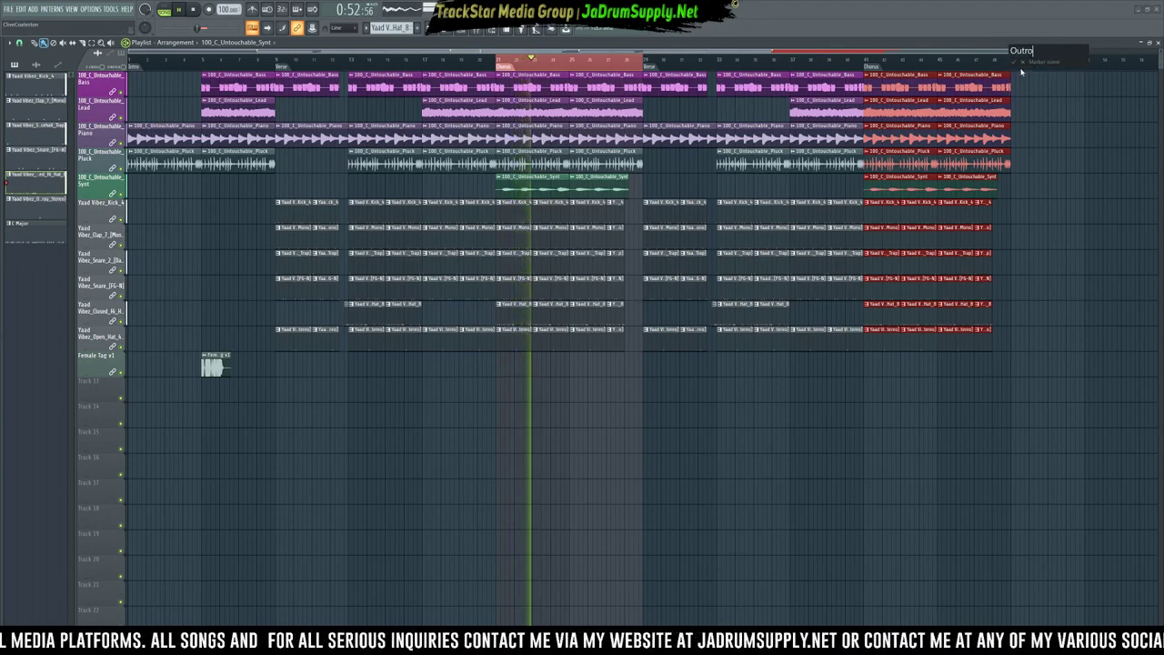
Finish the Outro marker at bar 49 and duplicate the second Verse's clips of bars 29–40 to bar 49.
double_click(651, 67)
mouse_move(654, 75)
mouse_down()
mouse_move(1065, 61)
mouse_move(1022, 73)
mouse_up()
ctrl+click(1044, 402)
ctrl+right_click(1006, 333)
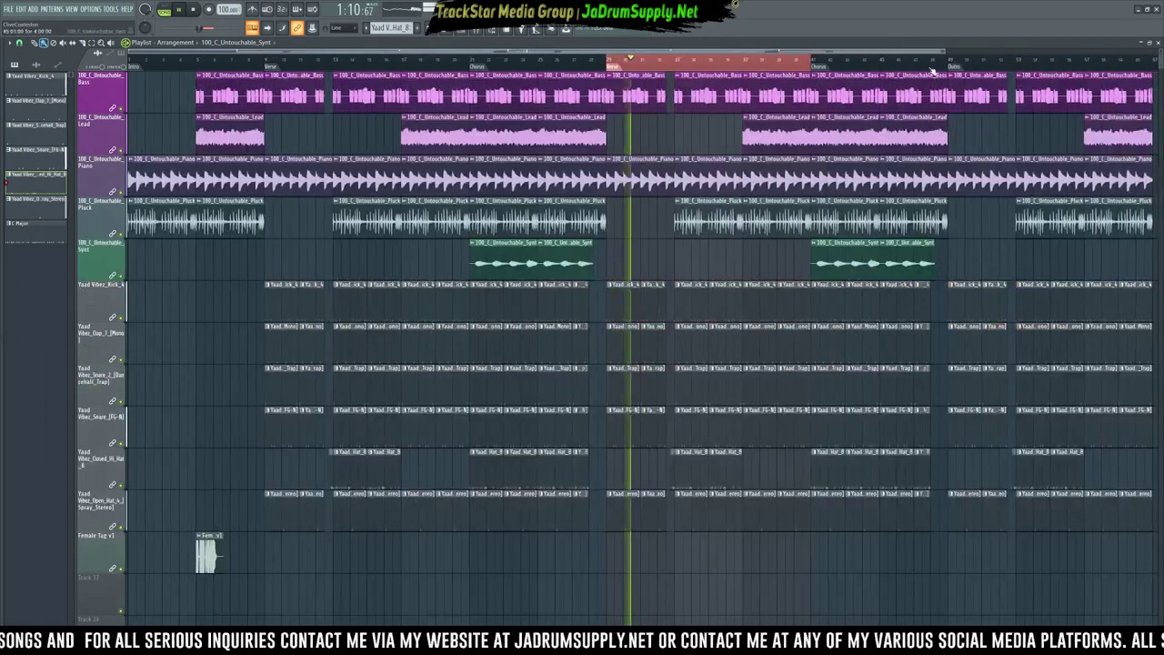
Play from the start of the Outro and delete its first Kick clips in bars 49–52.
click(940, 61)
double_click(955, 69)
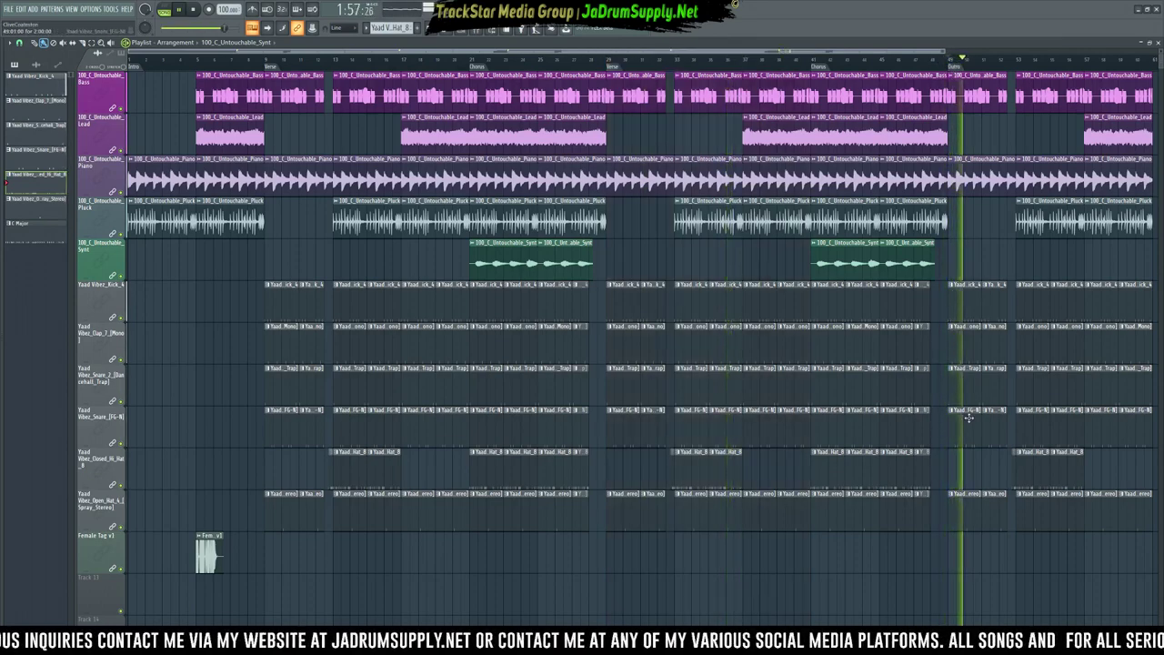
key(space)
key(space)
right_click(985, 313)
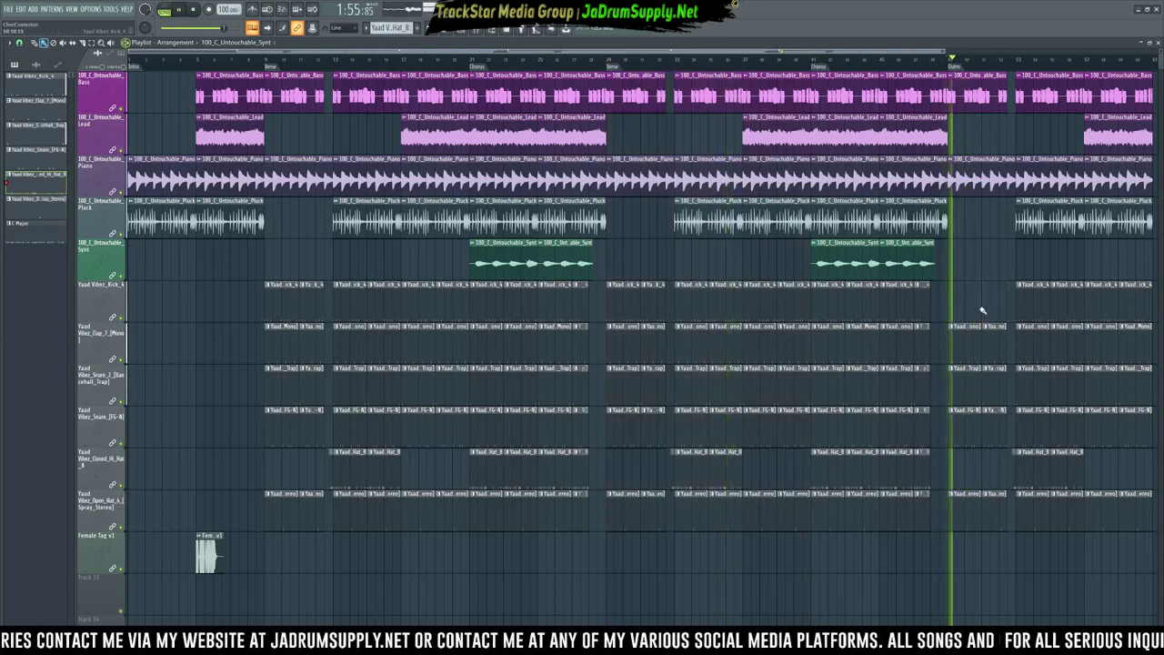
Replay from just before the Outro and try it without its first Clap clips, then undo the removal.
click(940, 61)
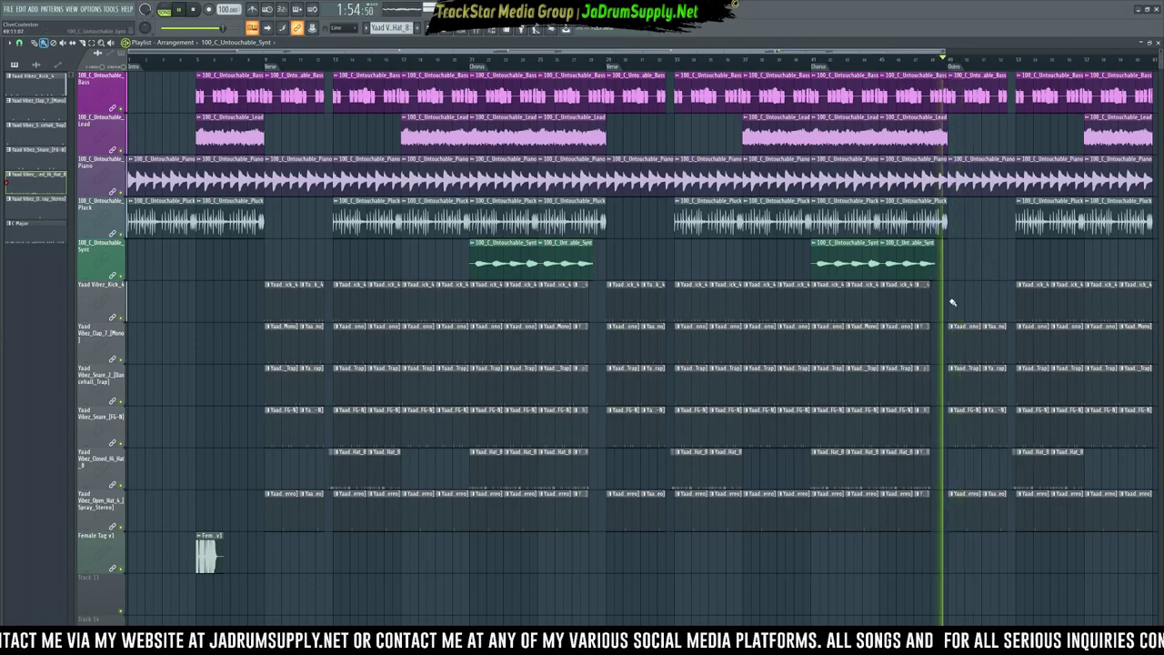
right_click(988, 334)
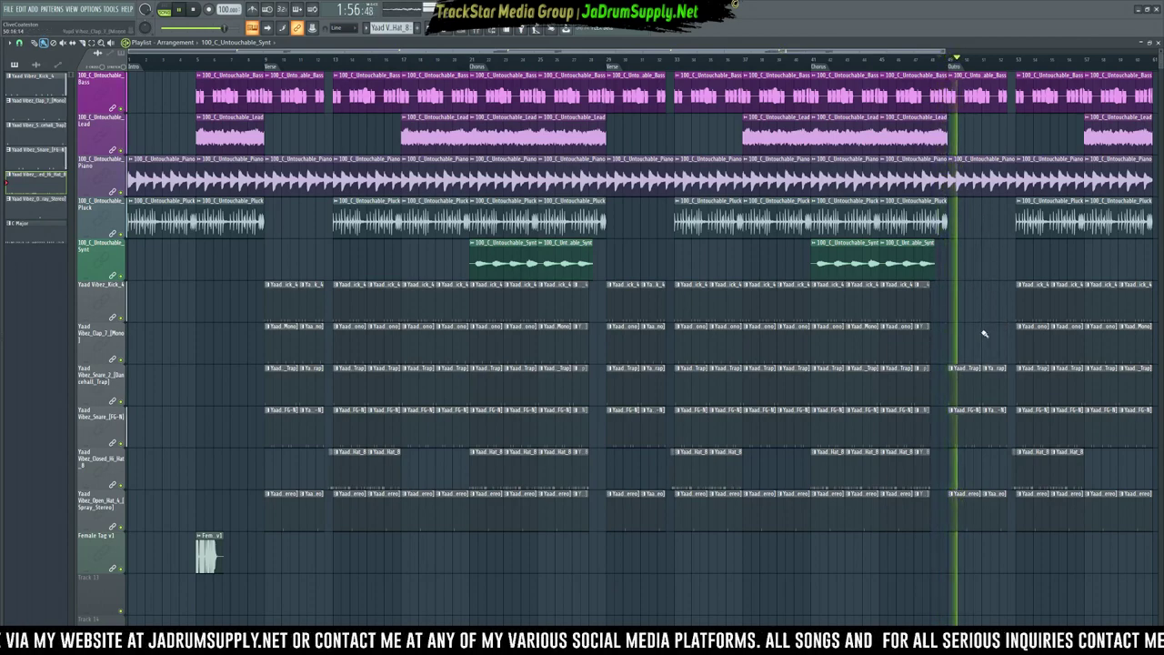
key(ctrl+z)
key(space)
key(space)
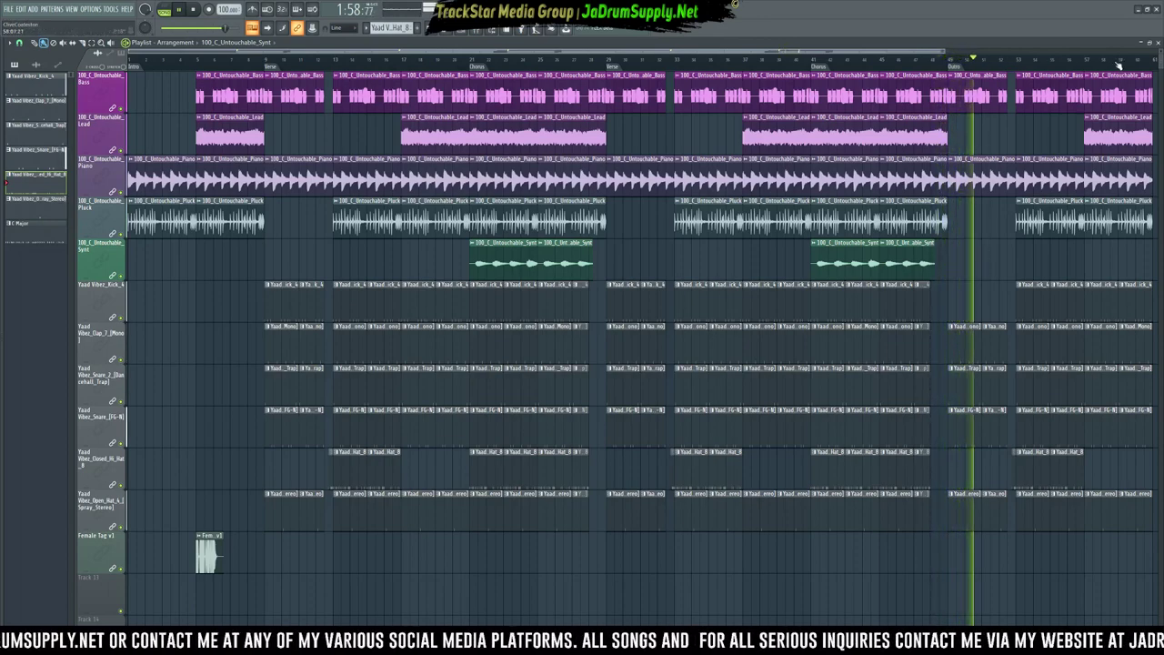
Replay from just before the Outro marker and place a Female Tag v1 clip at bar 61 to close the song.
alt+scroll(1013, 68, down, 2)
alt+scroll(909, 71, down, 2)
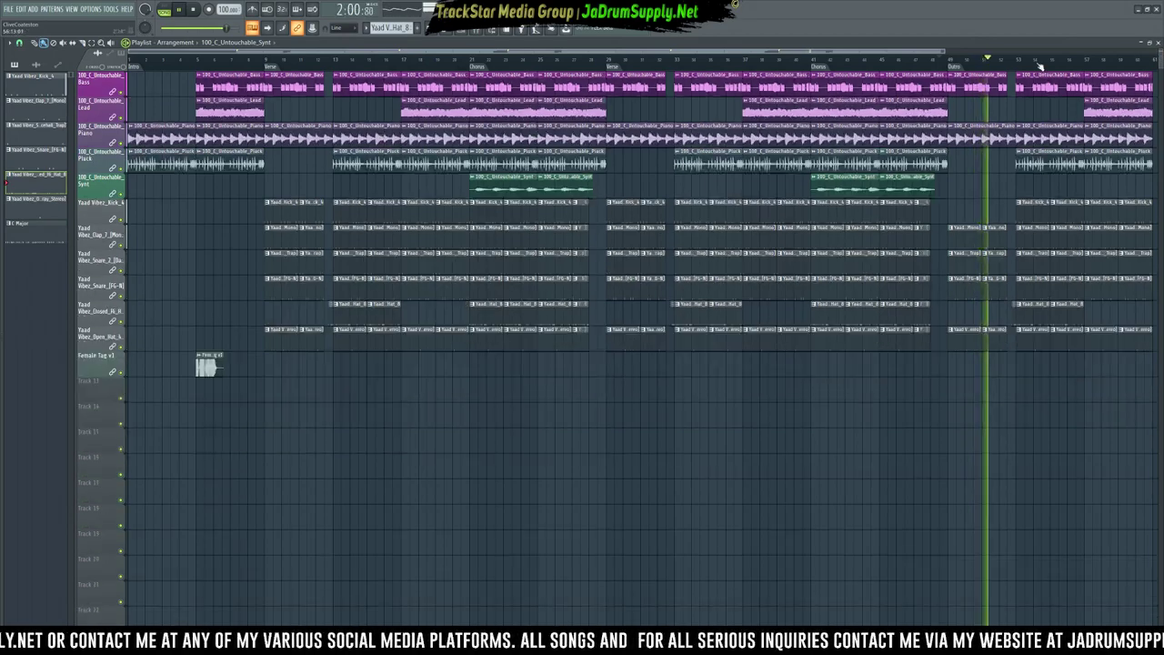
ctrl+scroll(907, 71, down, 3)
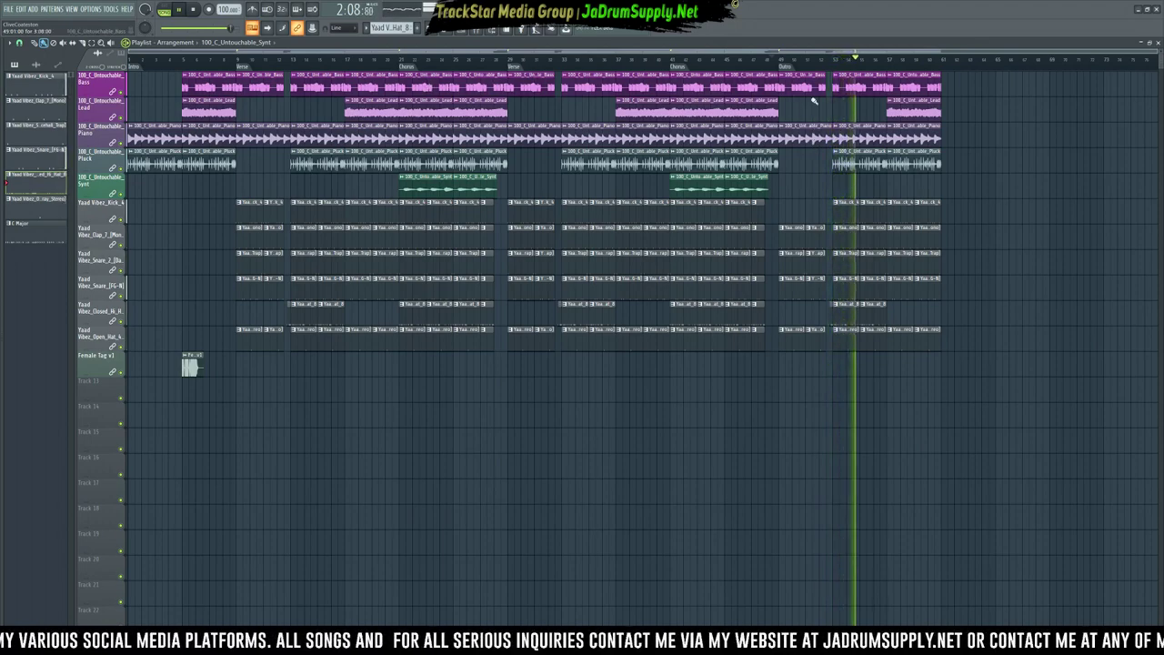
click(772, 59)
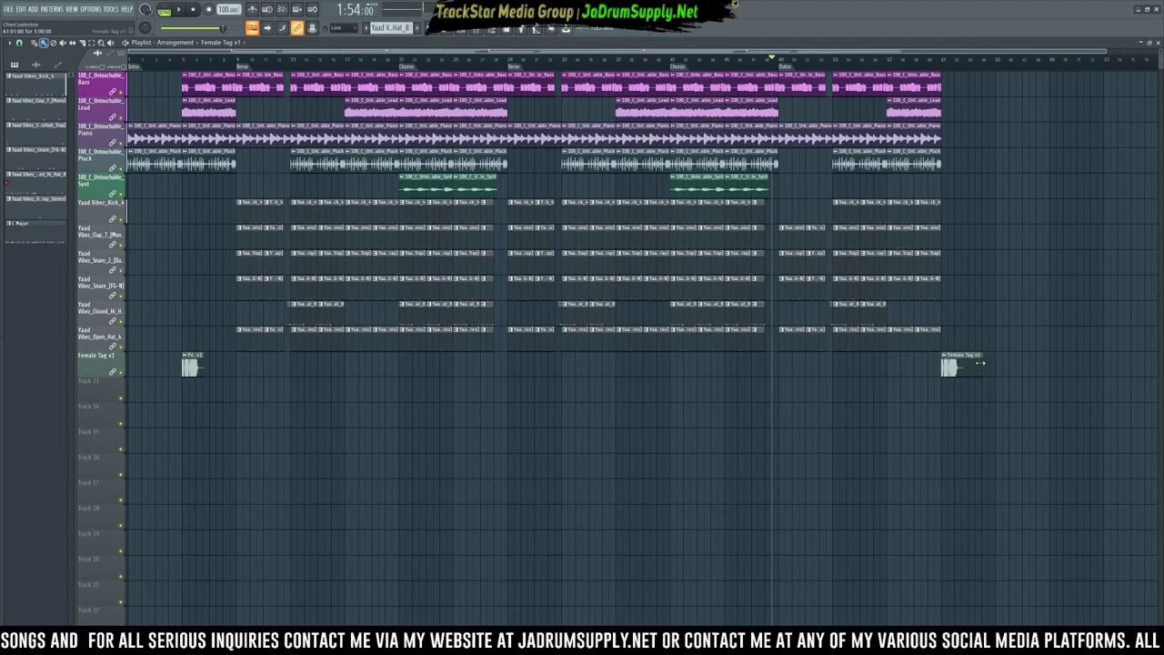
click(985, 364)
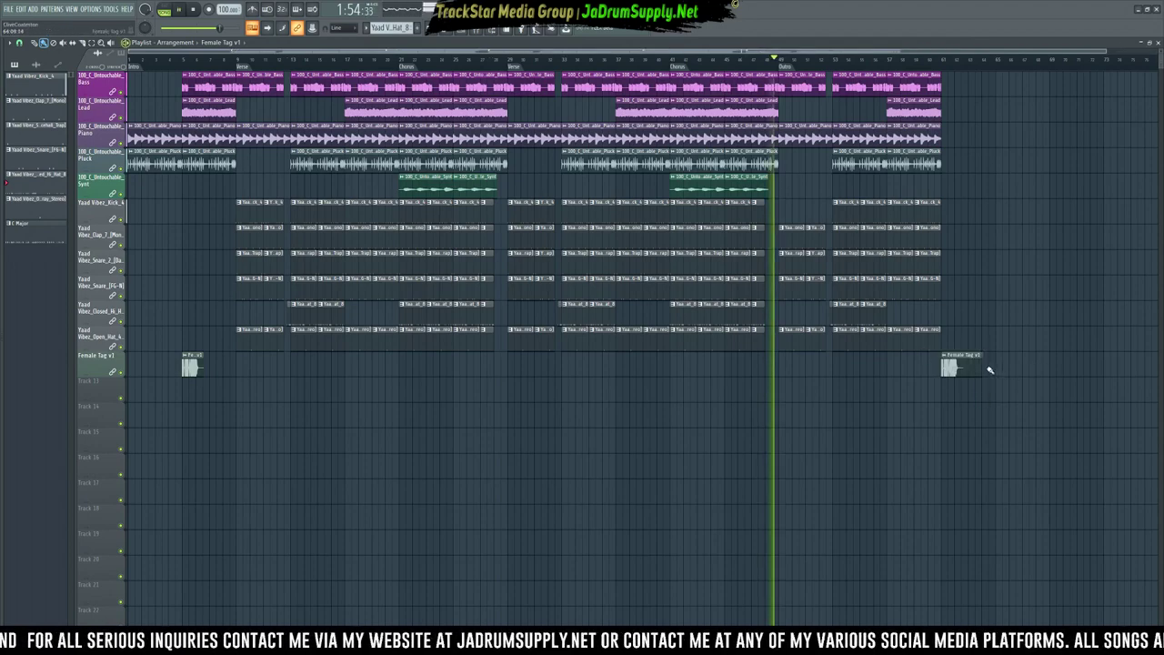
key(space)
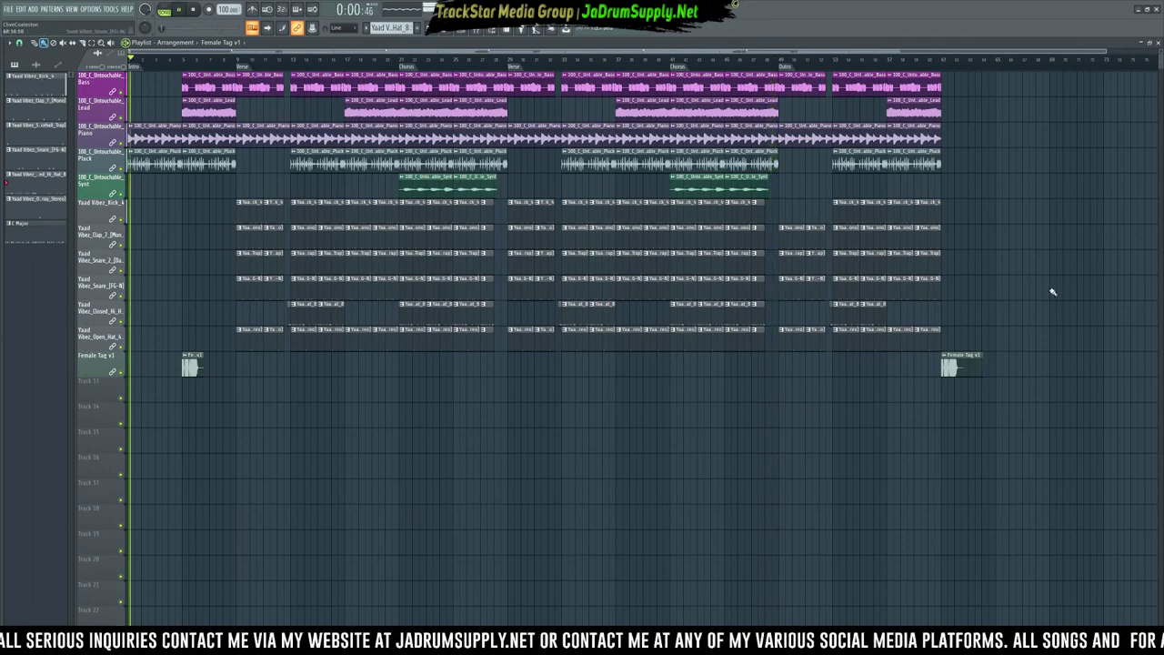
mouse_move(973, 360)
mouse_down()
mouse_move(953, 361)
mouse_move(965, 364)
mouse_up()
right_click(981, 371)
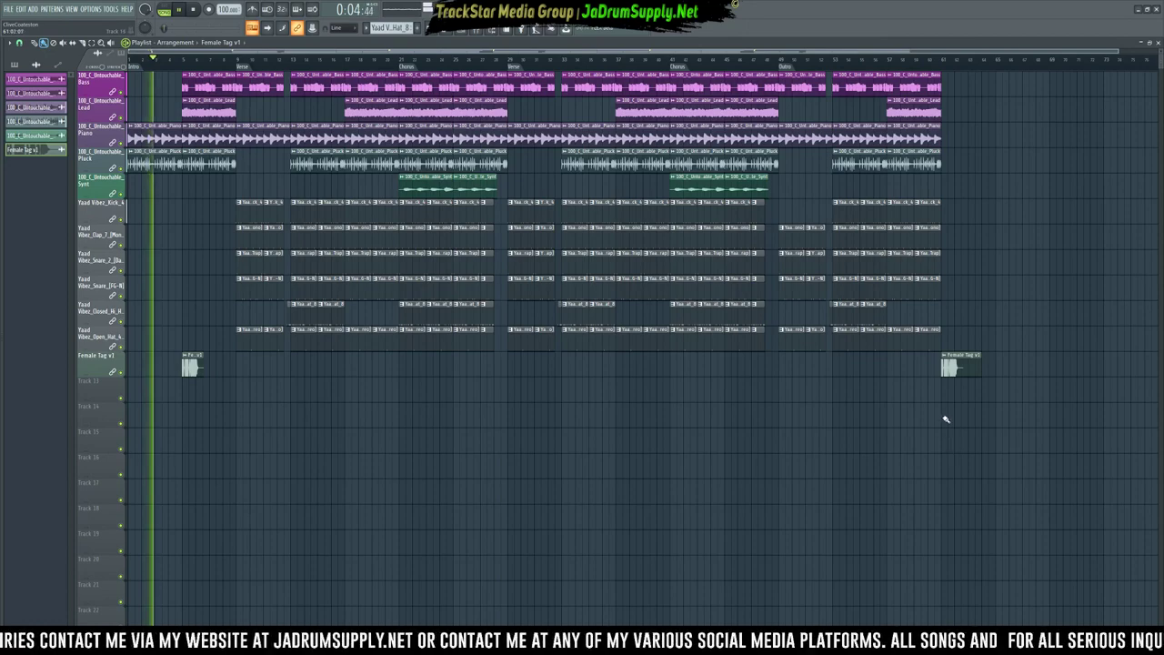
Create a Deception Riddim folder inside Downloads > Riddims and save the song in it as Deception Riddim.
key(ctrl+shift+s)
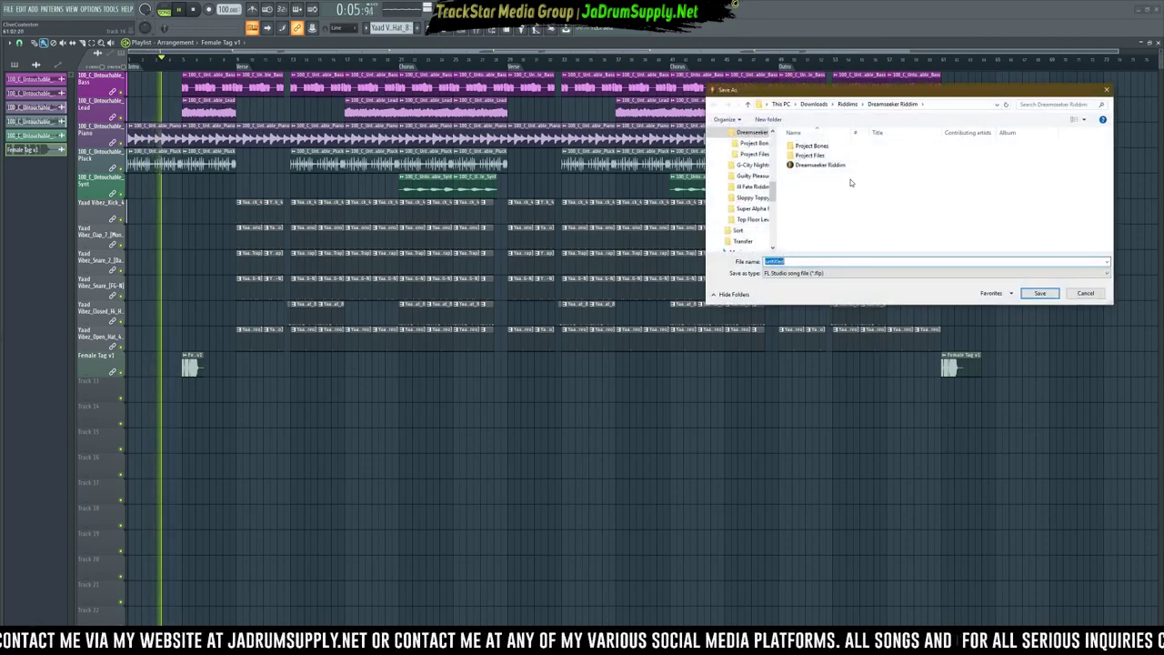
click(847, 105)
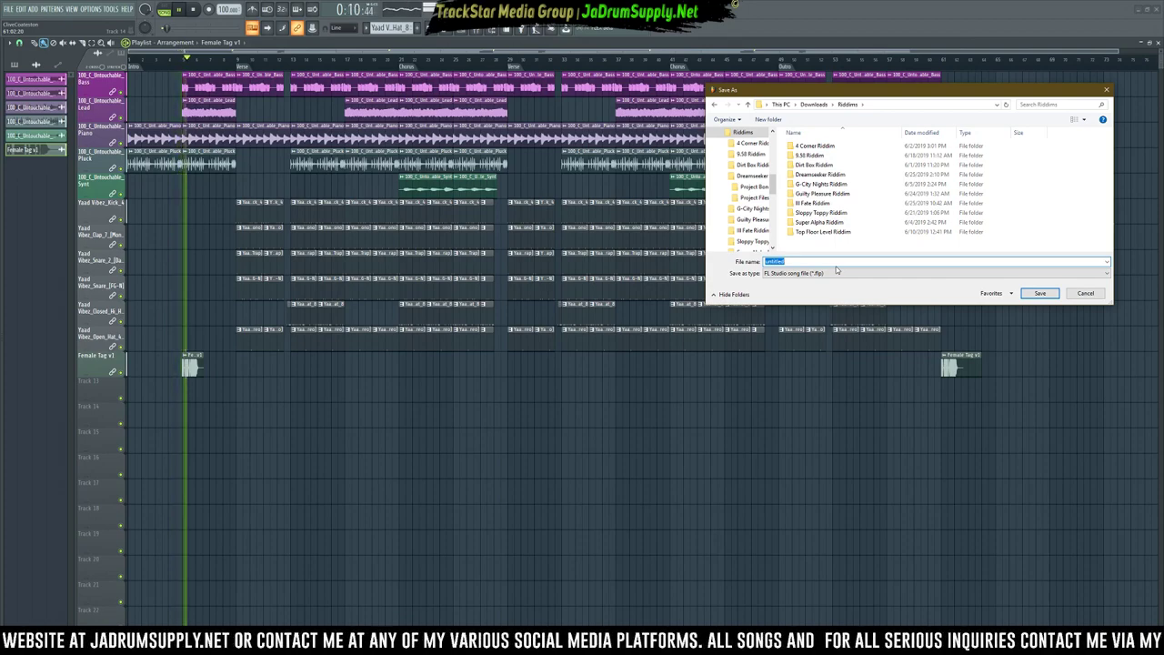
text(Decept)
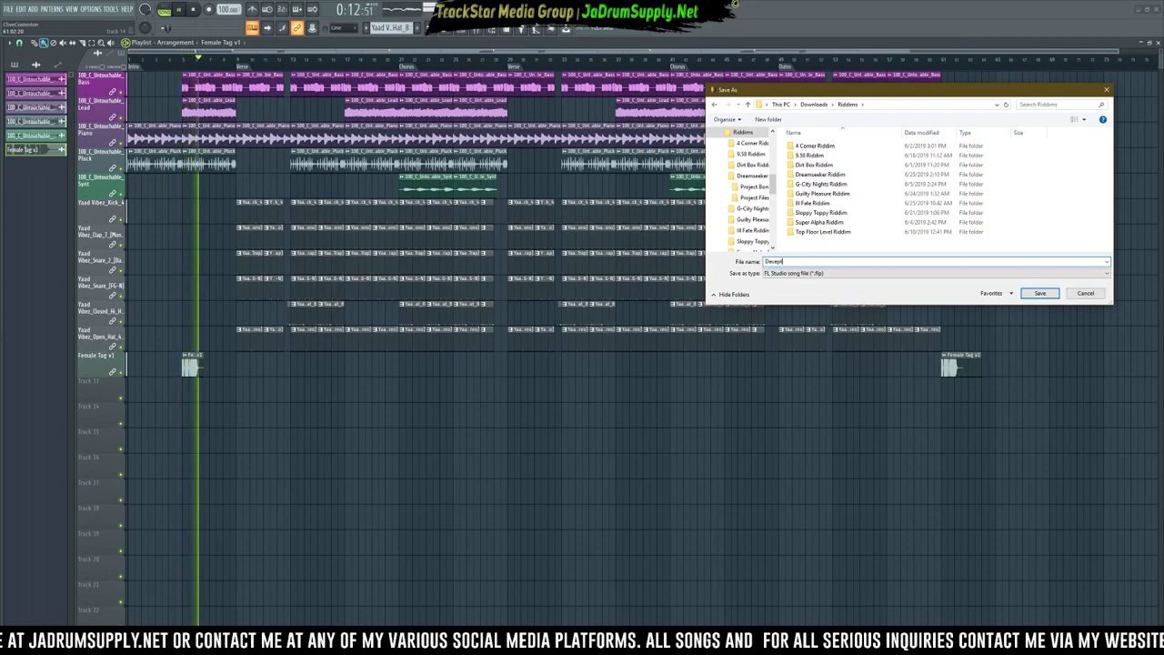
text(ion Riddim)
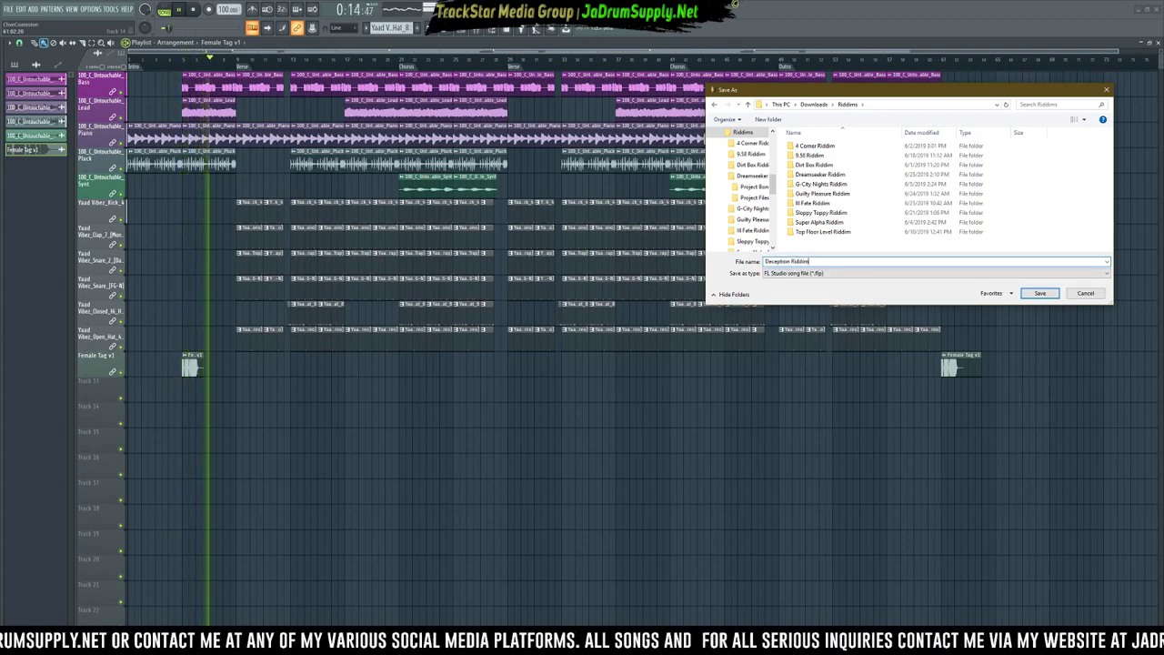
key(ctrl+a)
key(ctrl+x)
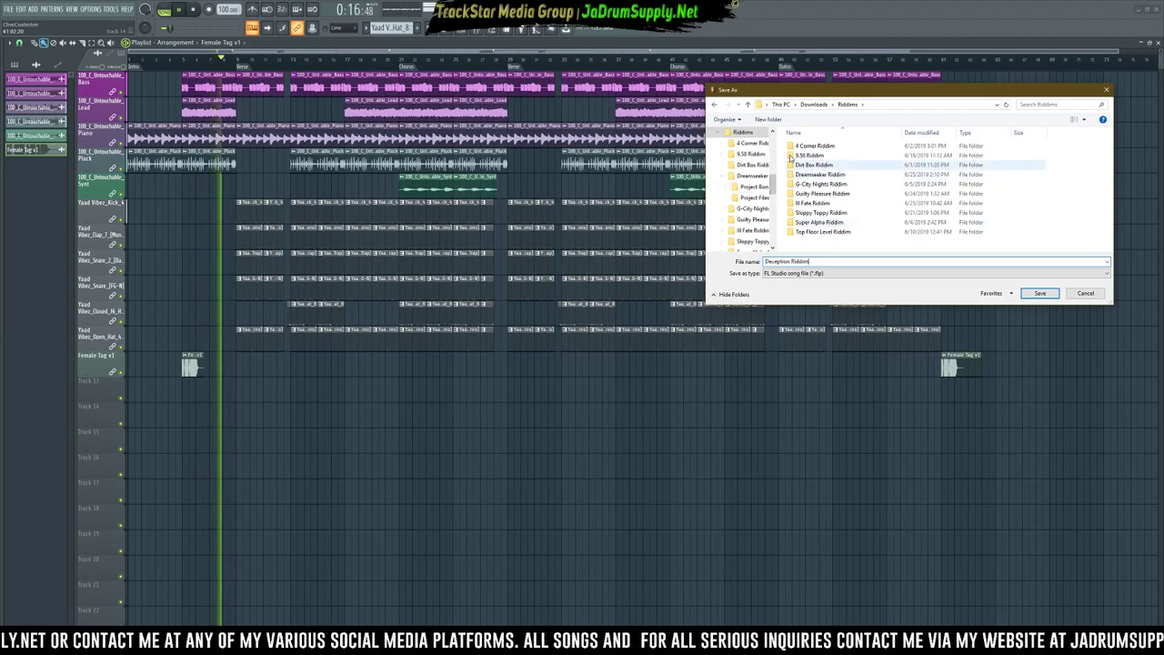
click(769, 120)
key(ctrl+v)
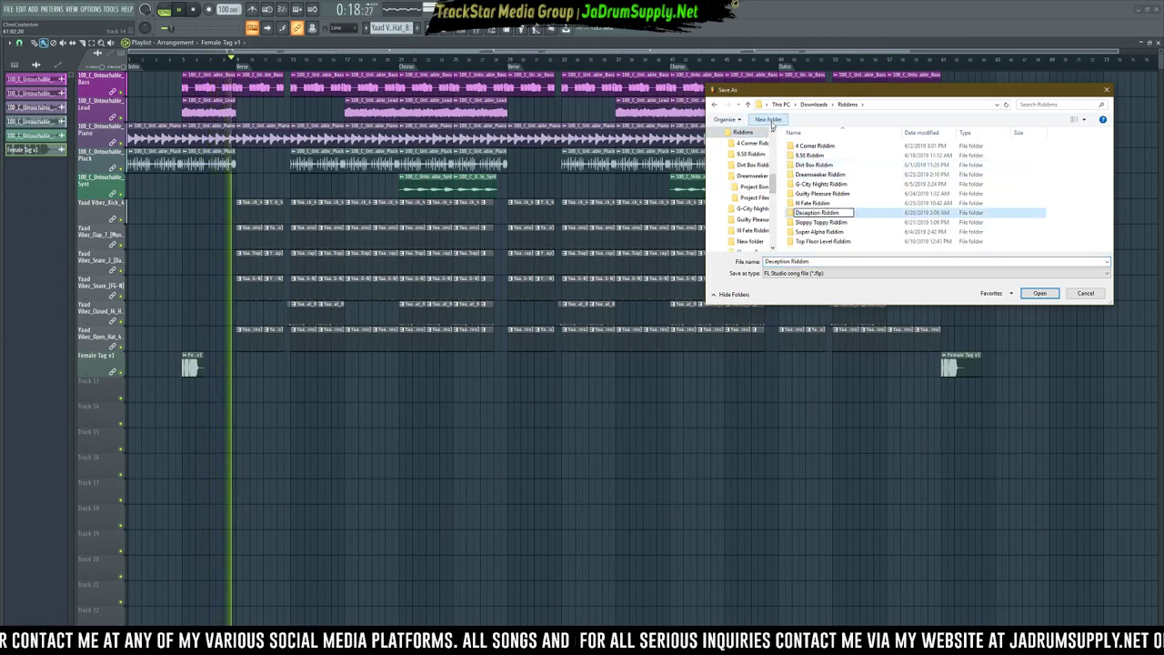
key(Return)
key(Return)
click(1048, 295)
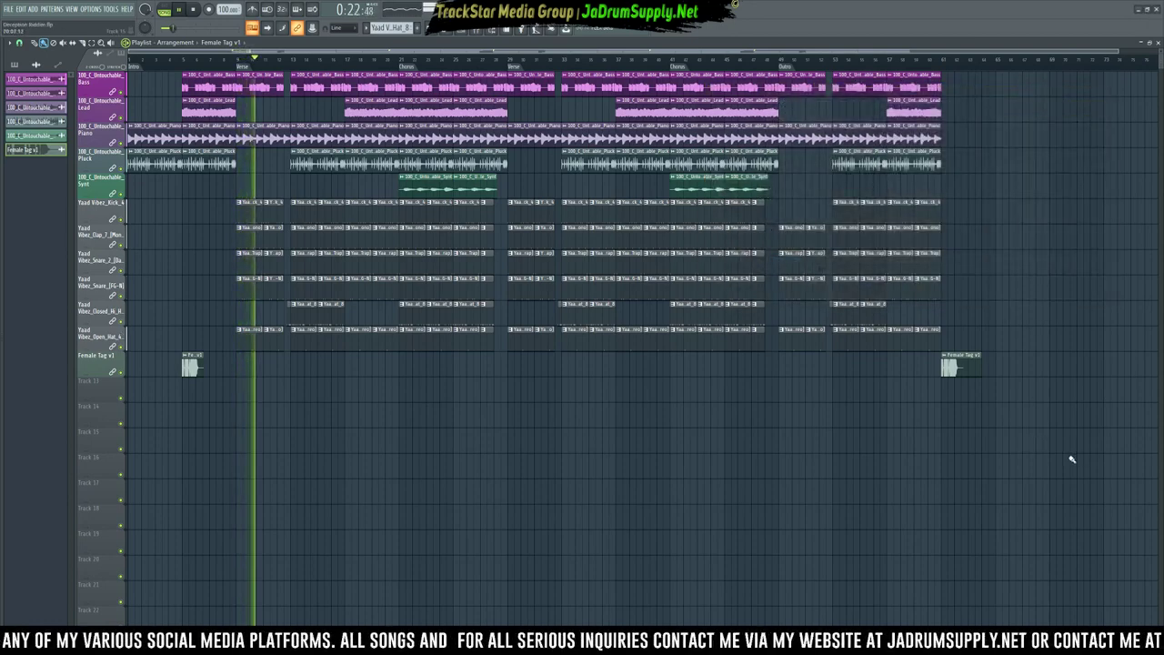
Show the mixer and move it down so the arranged clips remain visible above it.
key(F9)
drag(916, 322, 934, 386)
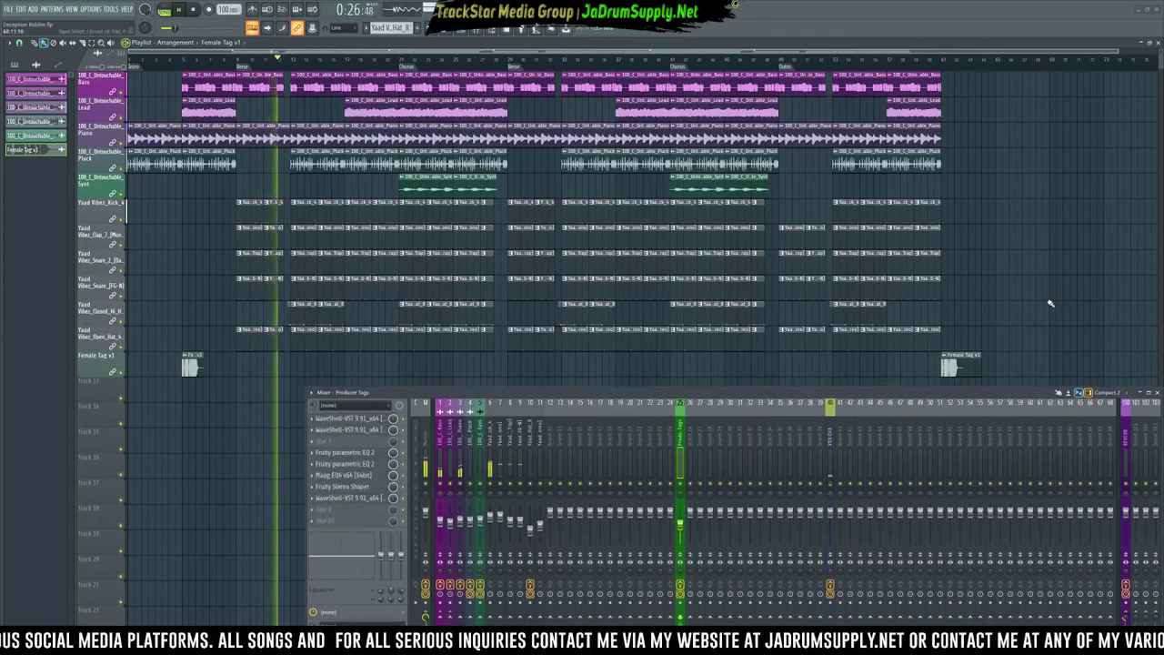